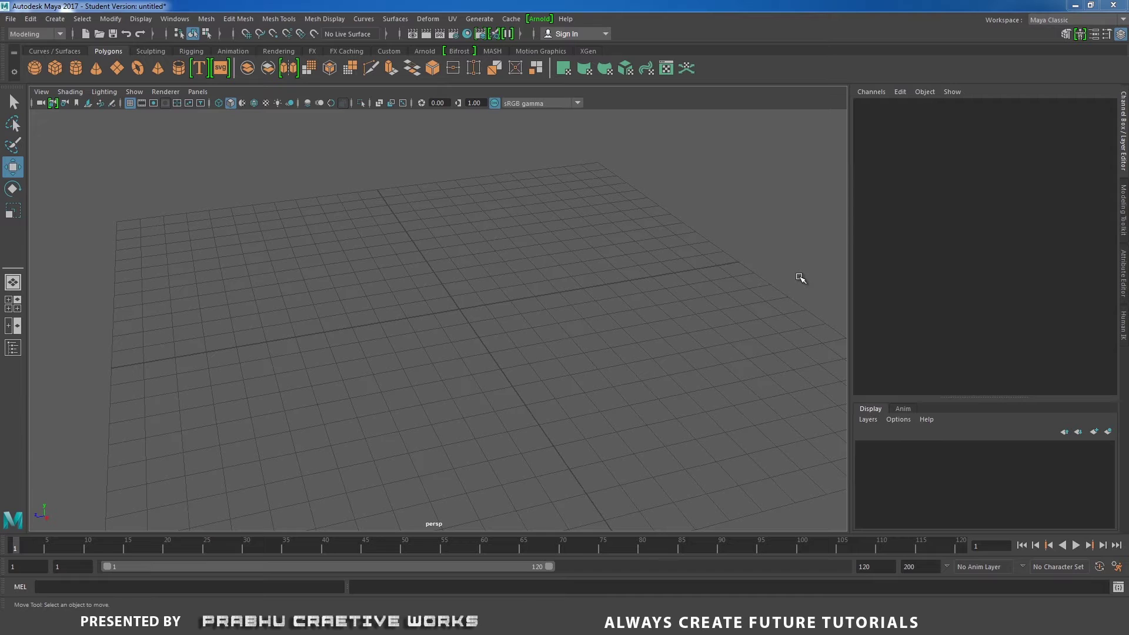
{"action": "left_click", "coordinate": [53, 19]}
{"action": "mouse_move", "coordinate": [72, 61]}
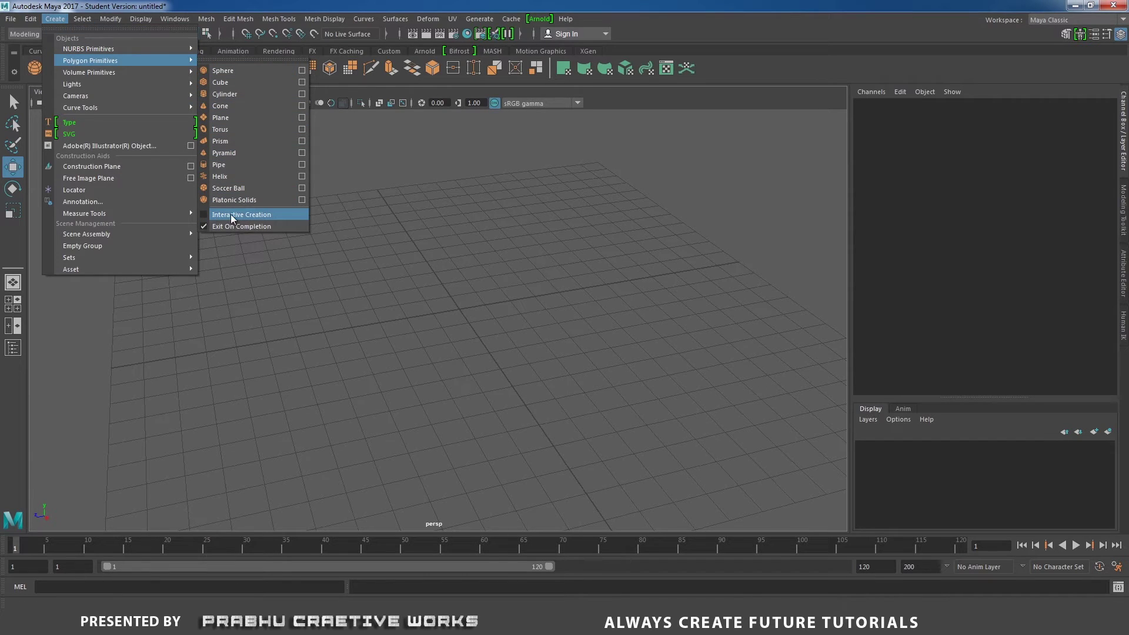
{"action": "left_click", "coordinate": [682, 101]}
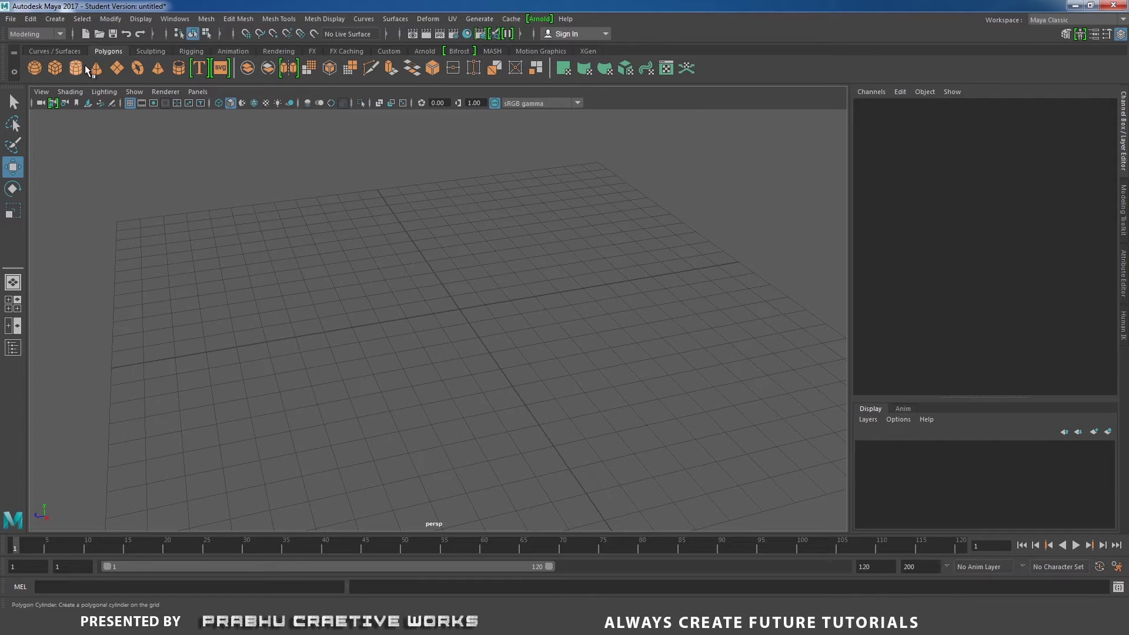
Create a polygon plane at the origin and scale it uniformly to about 29.3 as the floor.
{"action": "left_click", "coordinate": [117, 68]}
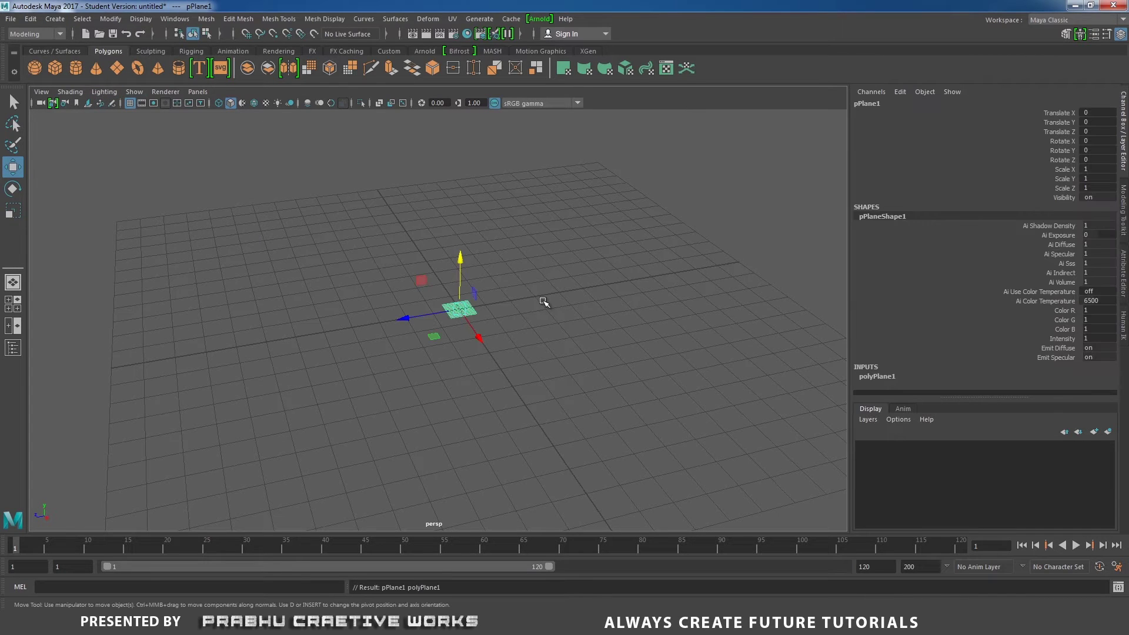
{"action": "key", "text": "r"}
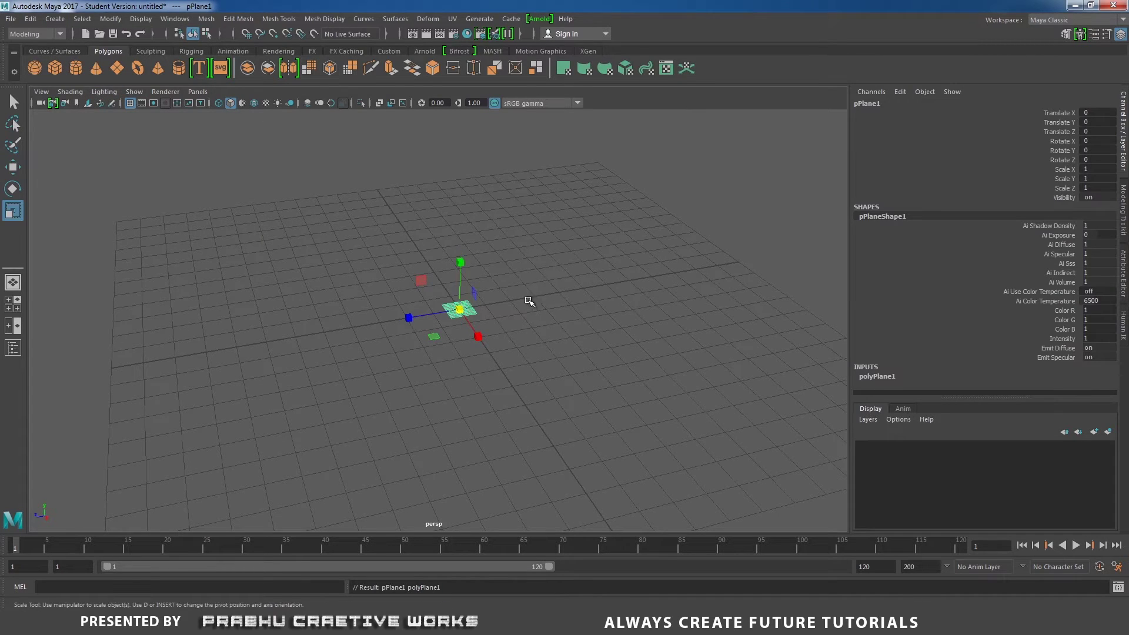
{"action": "left_click_drag", "start_coordinate": [459, 308], "coordinate": [912, 176]}
{"action": "scroll", "coordinate": [529, 223], "scroll_direction": "down", "scroll_amount": 3}
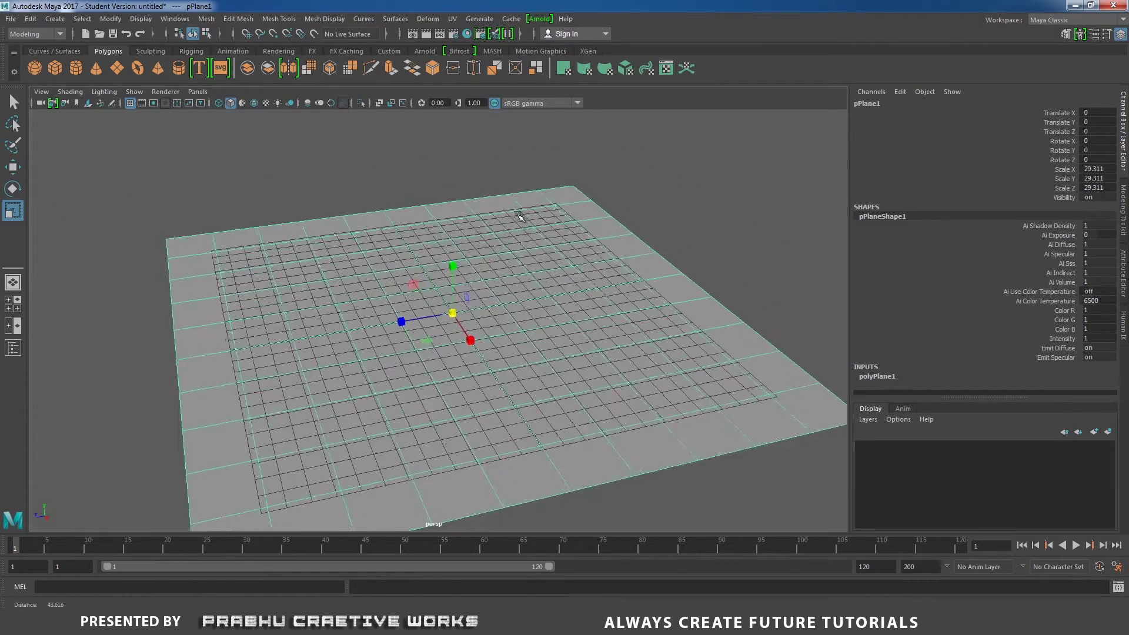
{"action": "left_click_drag", "start_coordinate": [474, 218], "coordinate": [512, 227], "text": "alt"}
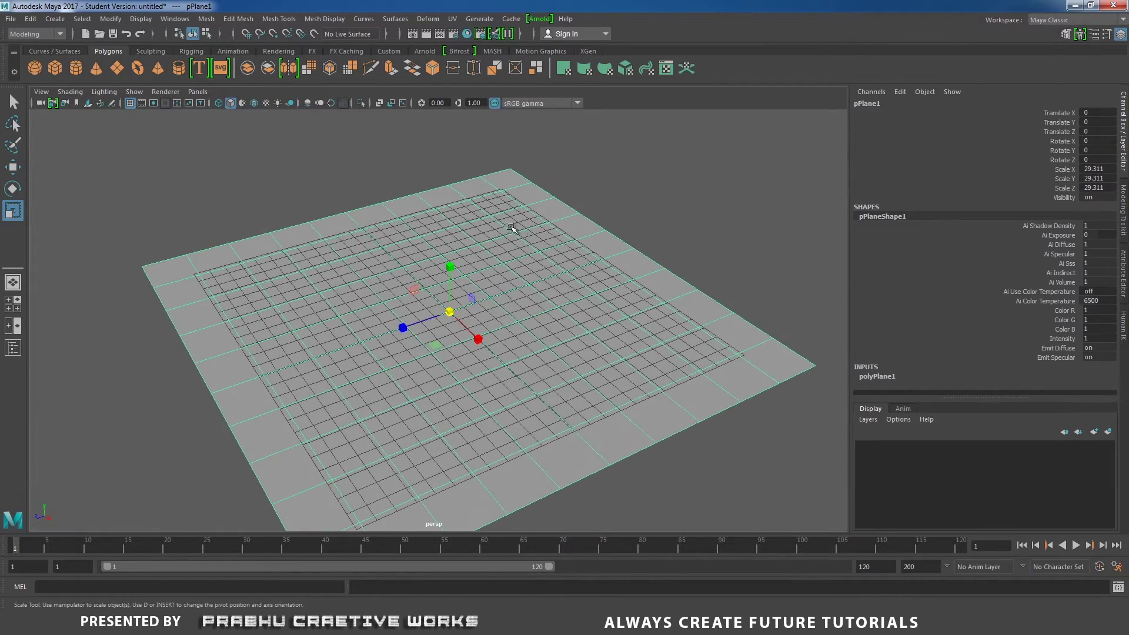
Create a polygon sphere at the origin and scale it uniformly to about 3.39.
{"action": "left_click", "coordinate": [34, 72]}
{"action": "left_click_drag", "start_coordinate": [517, 329], "coordinate": [529, 359], "text": "alt"}
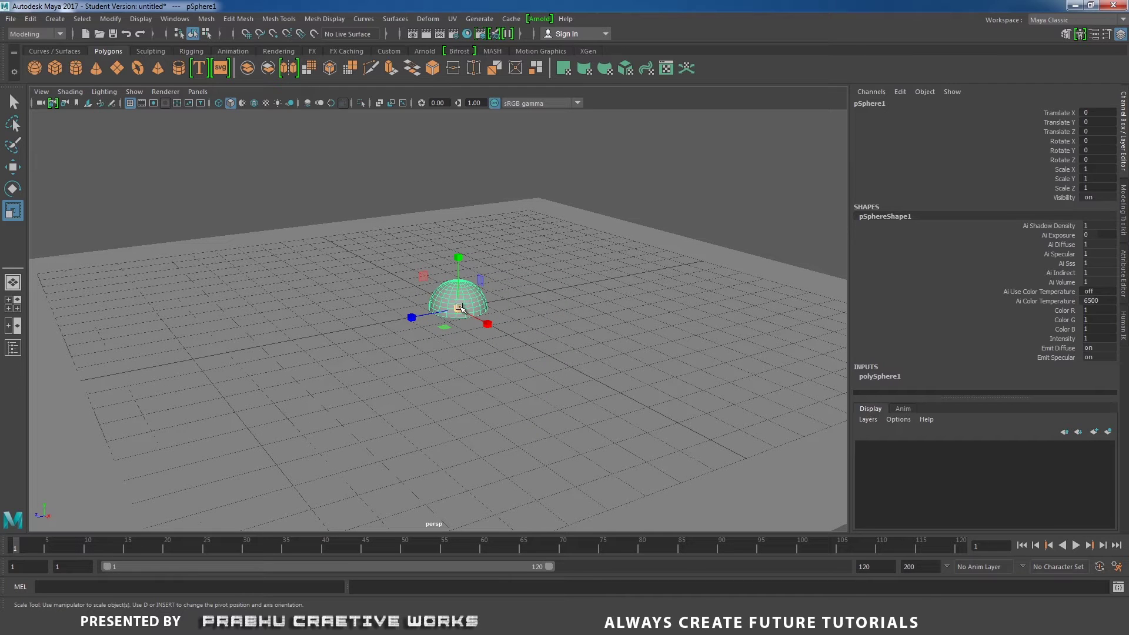
{"action": "left_click_drag", "start_coordinate": [460, 307], "coordinate": [589, 305]}
Raise the sphere to a Translate Y of about 3.34 so that it rests on the plane.
{"action": "key", "text": "space"}
{"action": "right_click_drag", "start_coordinate": [632, 317], "coordinate": [443, 286], "text": "alt"}
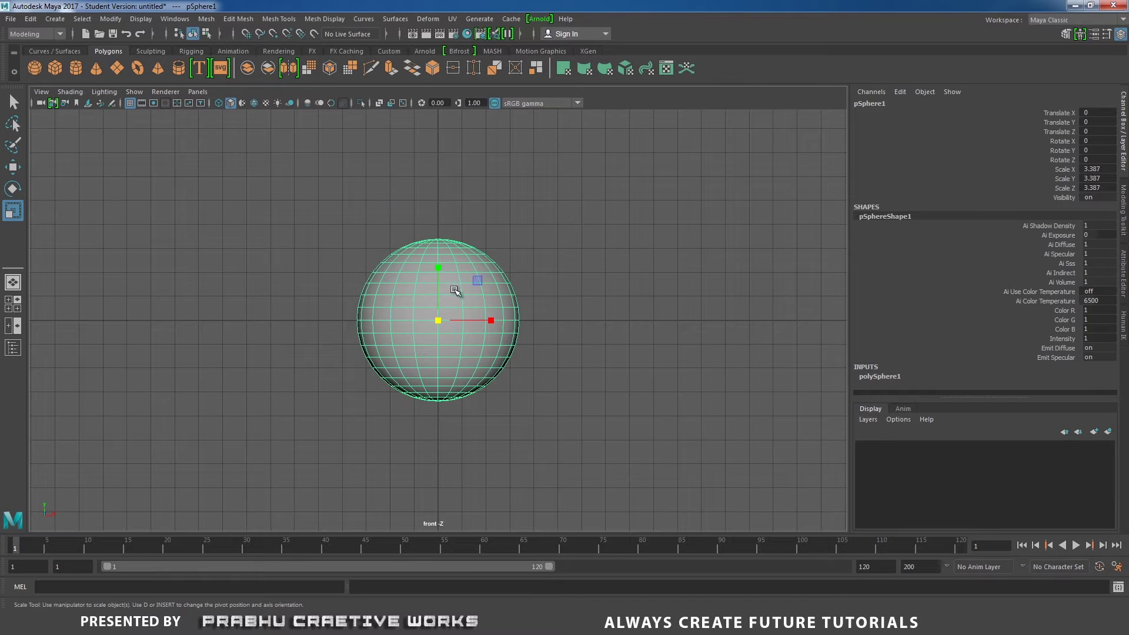
{"action": "key", "text": "w"}
{"action": "left_click_drag", "start_coordinate": [440, 261], "coordinate": [454, 184]}
{"action": "key", "text": "space"}
{"action": "left_click", "coordinate": [587, 307]}
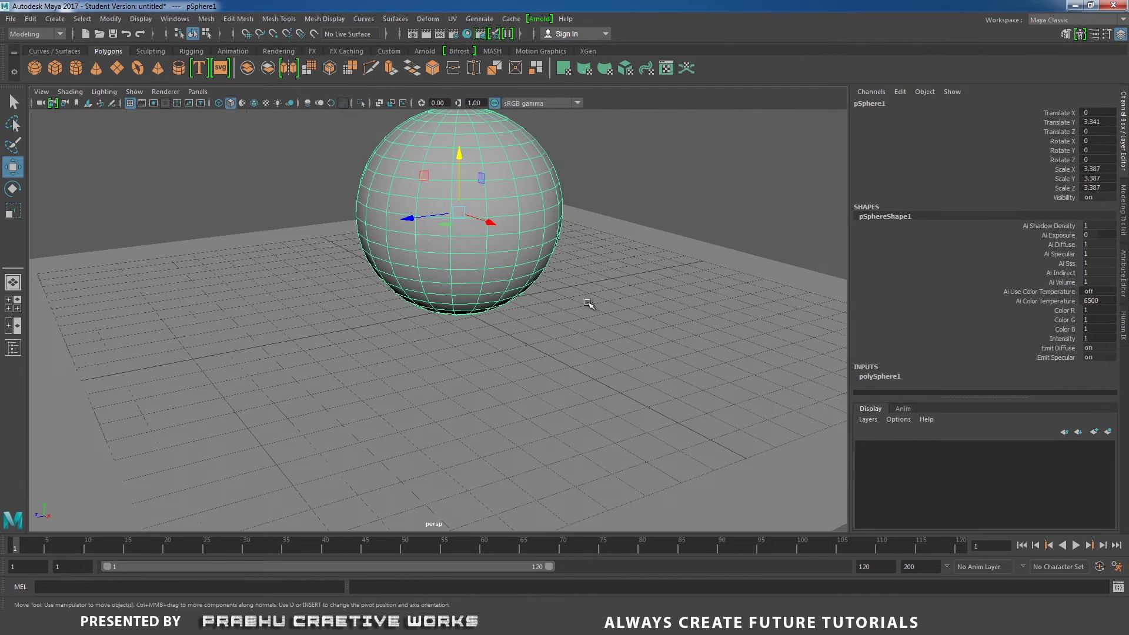
{"action": "left_click_drag", "start_coordinate": [588, 304], "coordinate": [634, 323], "text": "alt"}
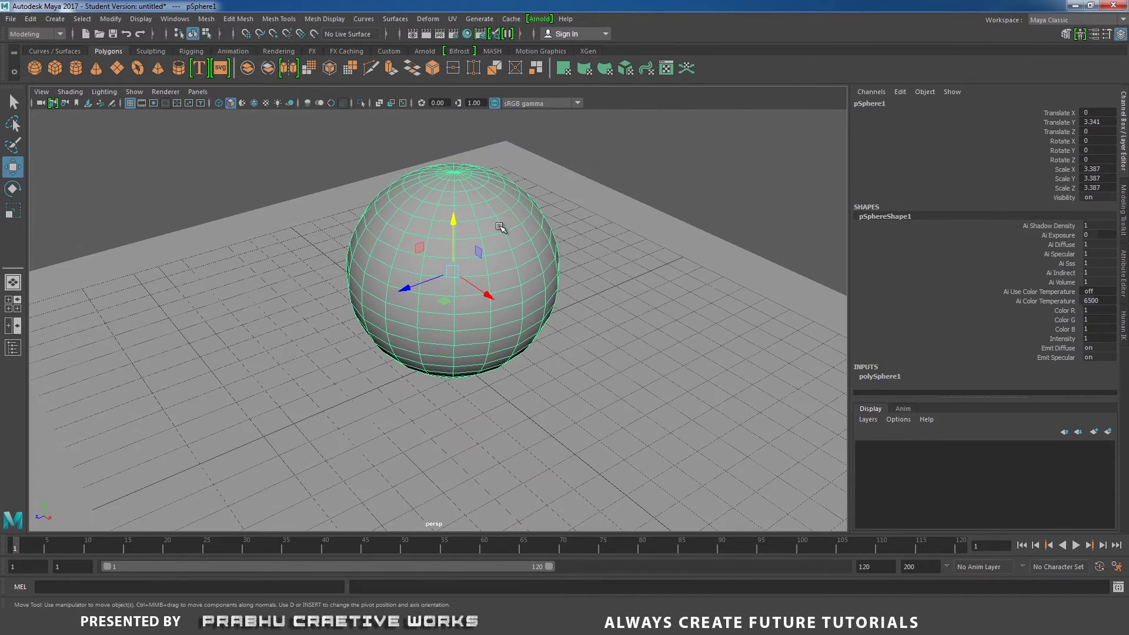
Set the sphere's Subdivisions Axis and Subdivisions Height to 30.
{"action": "left_click", "coordinate": [883, 376]}
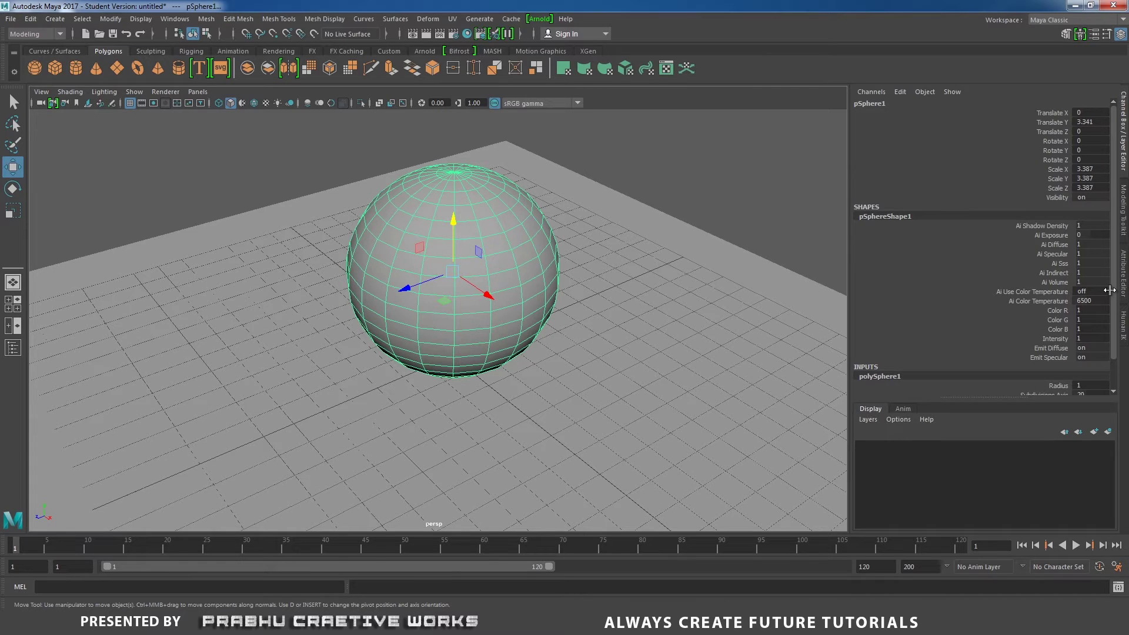
{"action": "scroll", "coordinate": [1115, 305], "scroll_direction": "down", "scroll_amount": 1}
{"action": "scroll", "coordinate": [1115, 305], "scroll_direction": "down", "scroll_amount": 1}
{"action": "left_click_drag", "start_coordinate": [1086, 362], "coordinate": [1094, 368]}
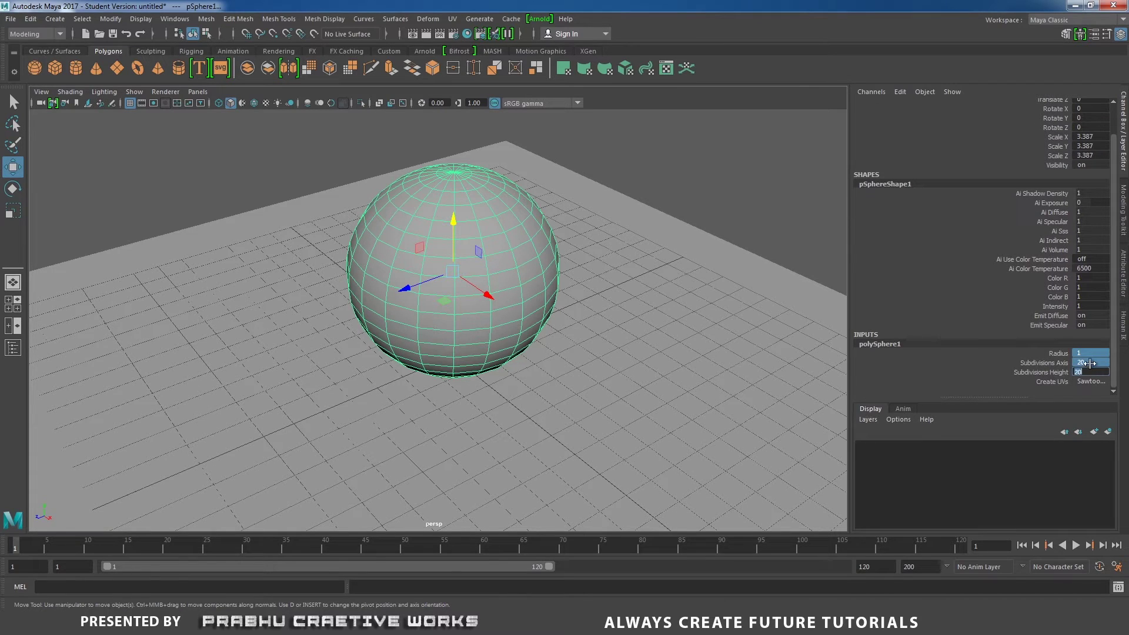
{"action": "left_click", "coordinate": [1093, 368]}
{"action": "type", "text": "30"}
{"action": "key", "text": "Return"}
Frame the sphere and floor, open the Arnold Render View, and place it so the upper part of the sphere stays uncovered.
{"action": "left_click", "coordinate": [687, 181]}
{"action": "left_click_drag", "start_coordinate": [692, 184], "coordinate": [471, 220], "text": "alt"}
{"action": "left_click", "coordinate": [471, 221]}
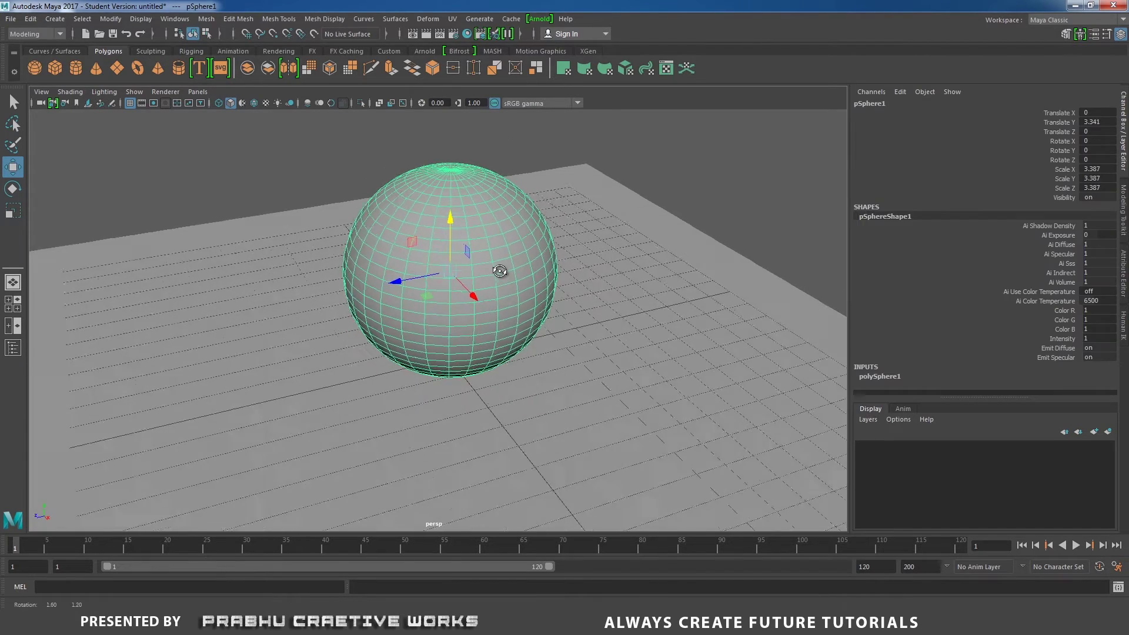
{"action": "middle_click_drag", "start_coordinate": [496, 283], "coordinate": [566, 236], "text": "alt"}
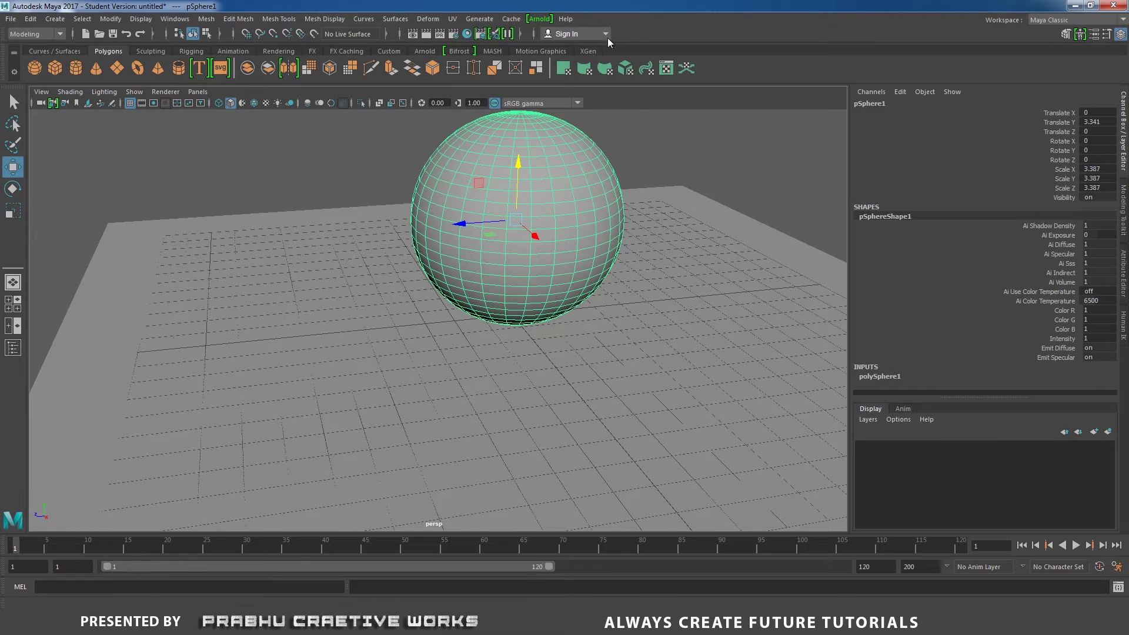
{"action": "left_click", "coordinate": [544, 18]}
{"action": "left_click", "coordinate": [566, 43]}
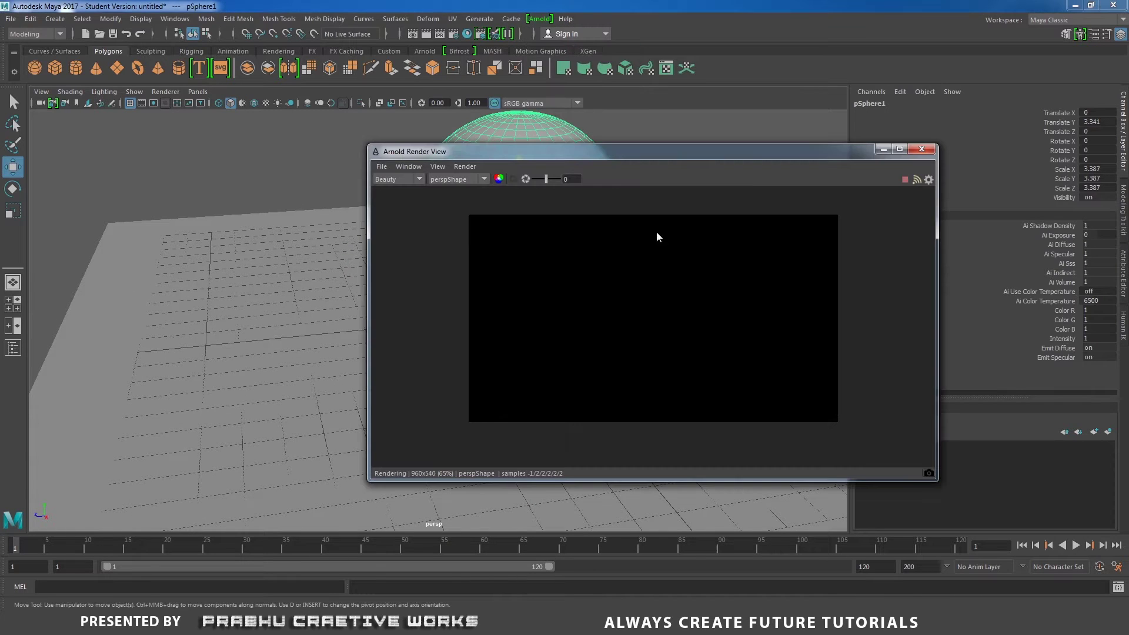
{"action": "left_click_drag", "start_coordinate": [754, 164], "coordinate": [612, 303]}
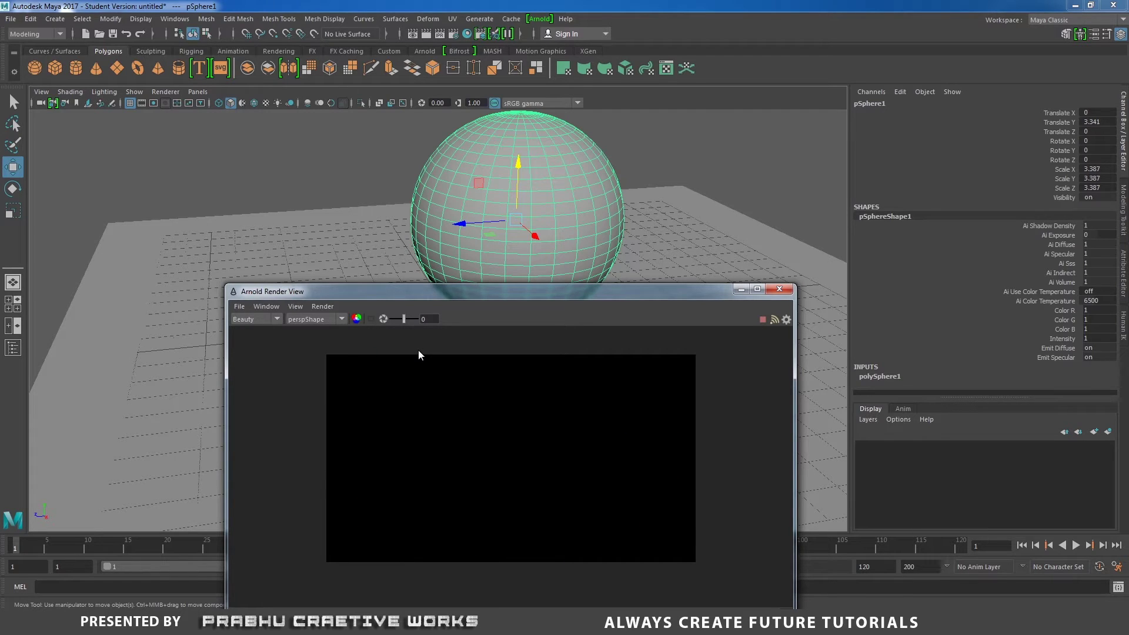
Assign a new Arnold aiStandard material to the sphere.
{"action": "right_click", "coordinate": [584, 149]}
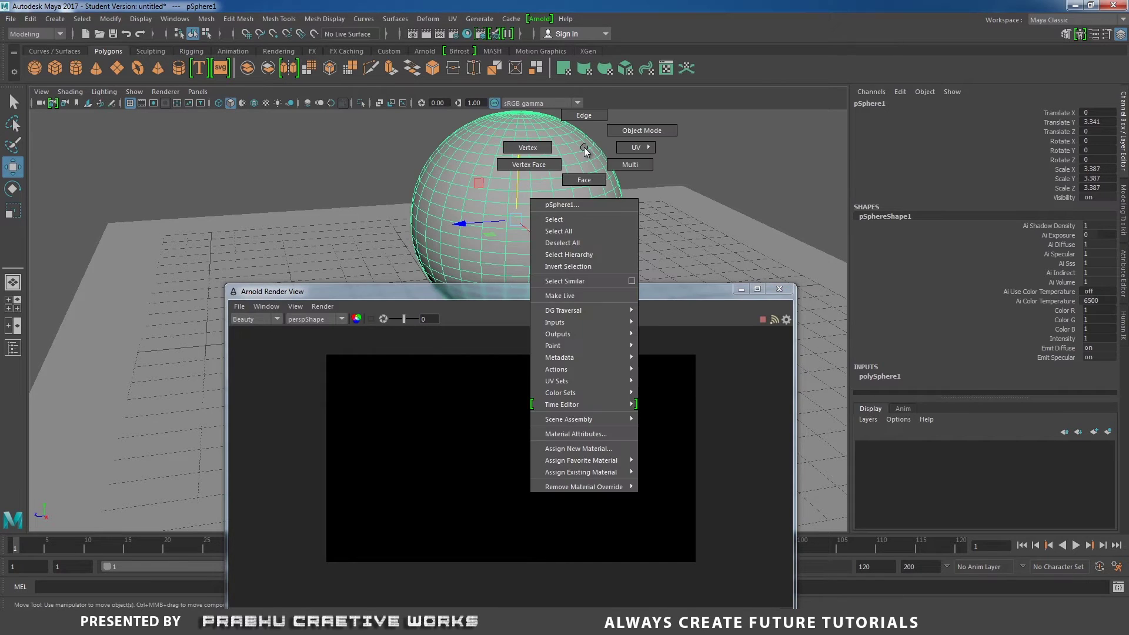
{"action": "left_click", "coordinate": [577, 446]}
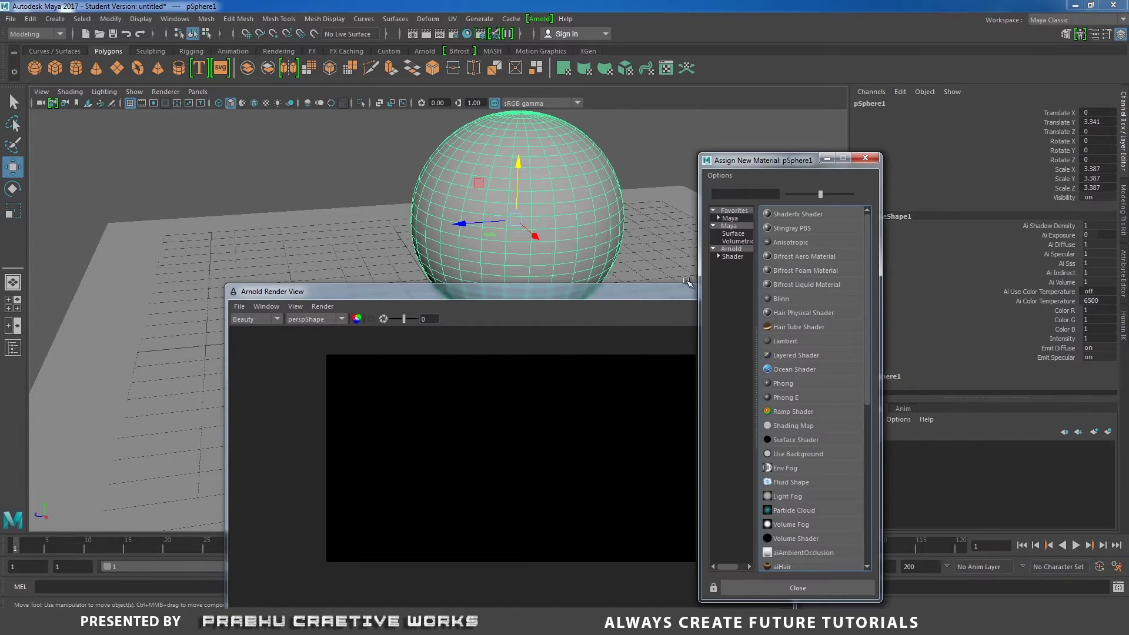
{"action": "left_click", "coordinate": [731, 249]}
{"action": "left_click", "coordinate": [790, 284]}
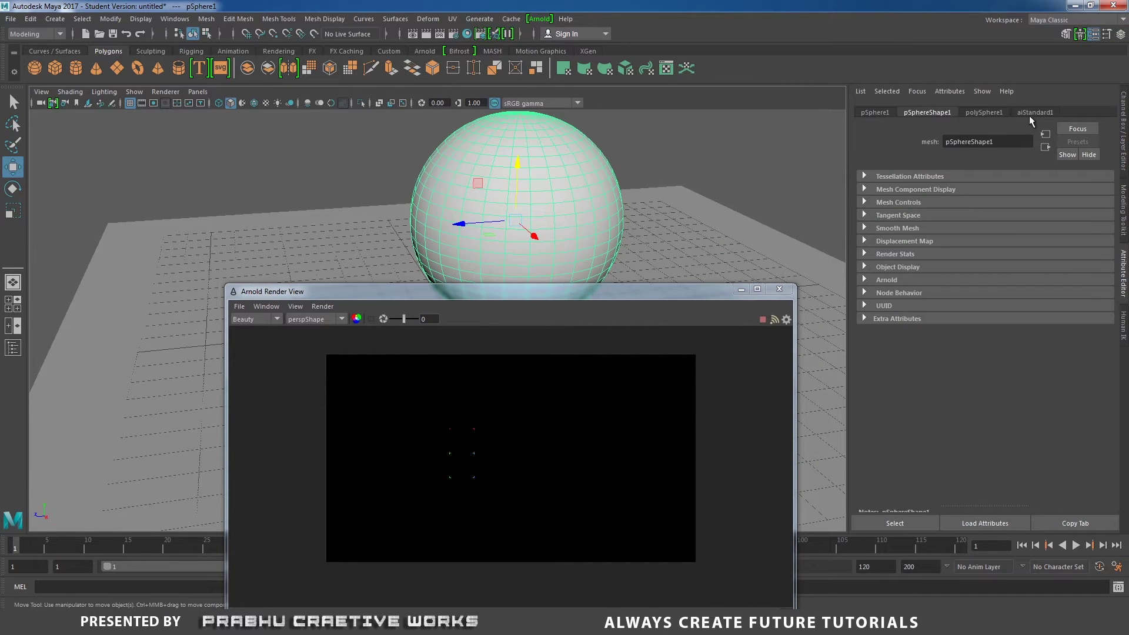
Raise the Emission scale of the sphere's aiStandard material to 0.227.
{"action": "left_click", "coordinate": [1031, 112]}
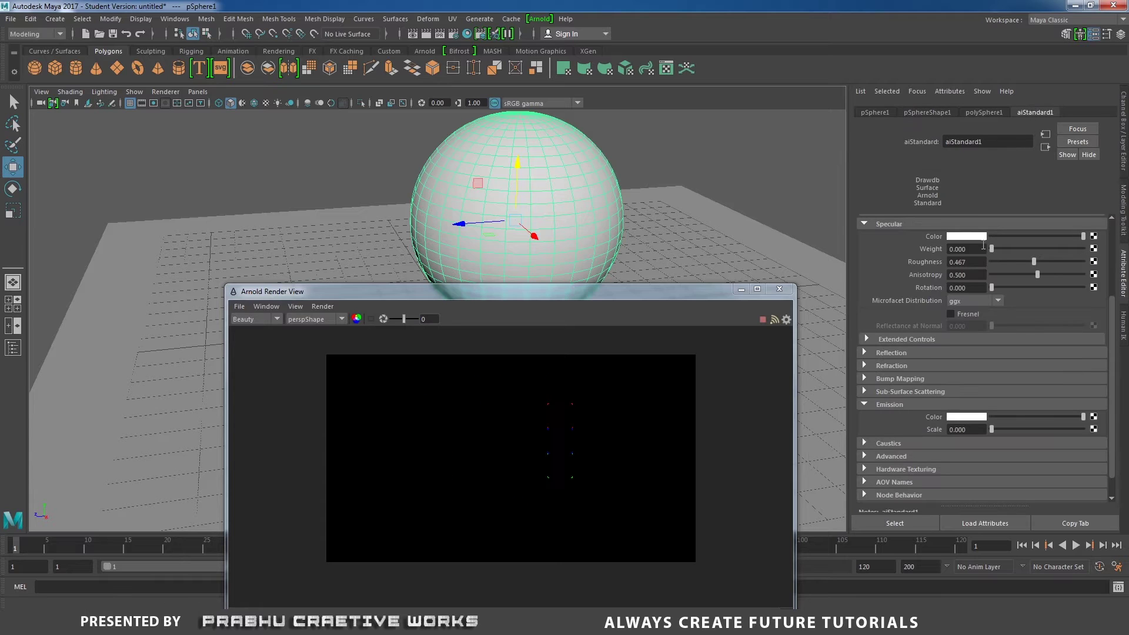
{"action": "left_click", "coordinate": [881, 404]}
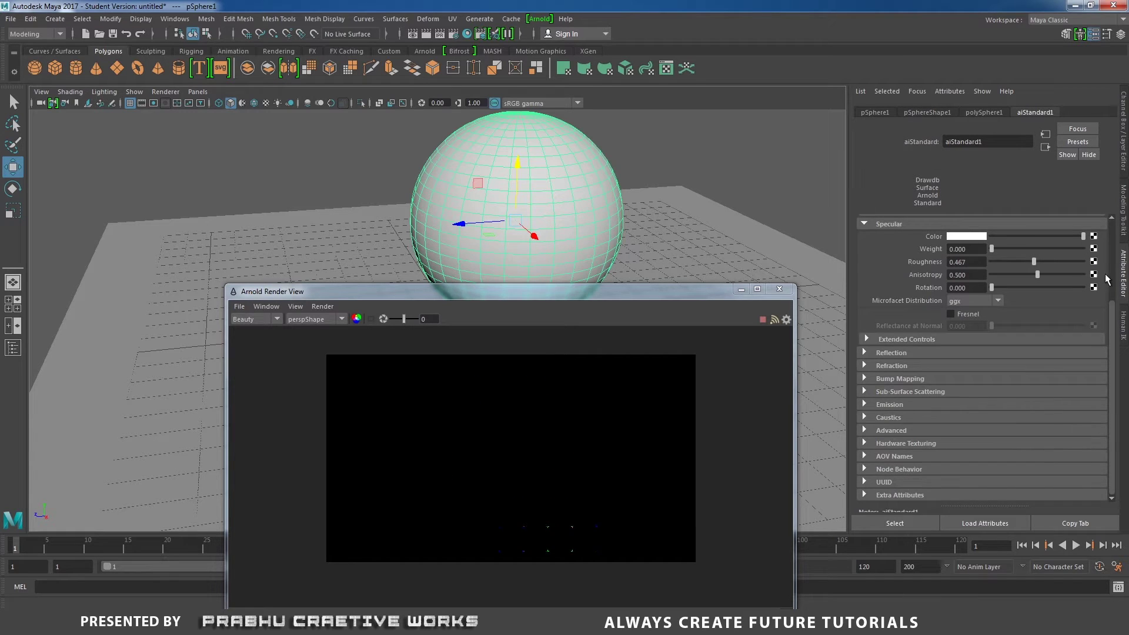
{"action": "left_click_drag", "start_coordinate": [1112, 312], "coordinate": [1123, 332]}
{"action": "left_click", "coordinate": [866, 403]}
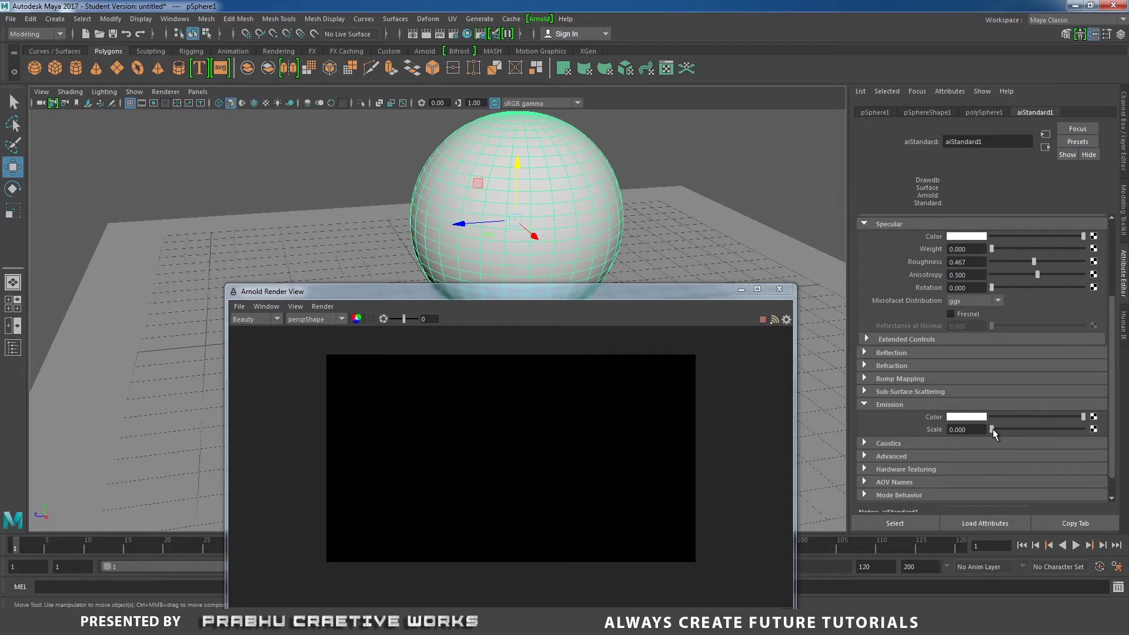
{"action": "left_click_drag", "start_coordinate": [992, 429], "coordinate": [1009, 428]}
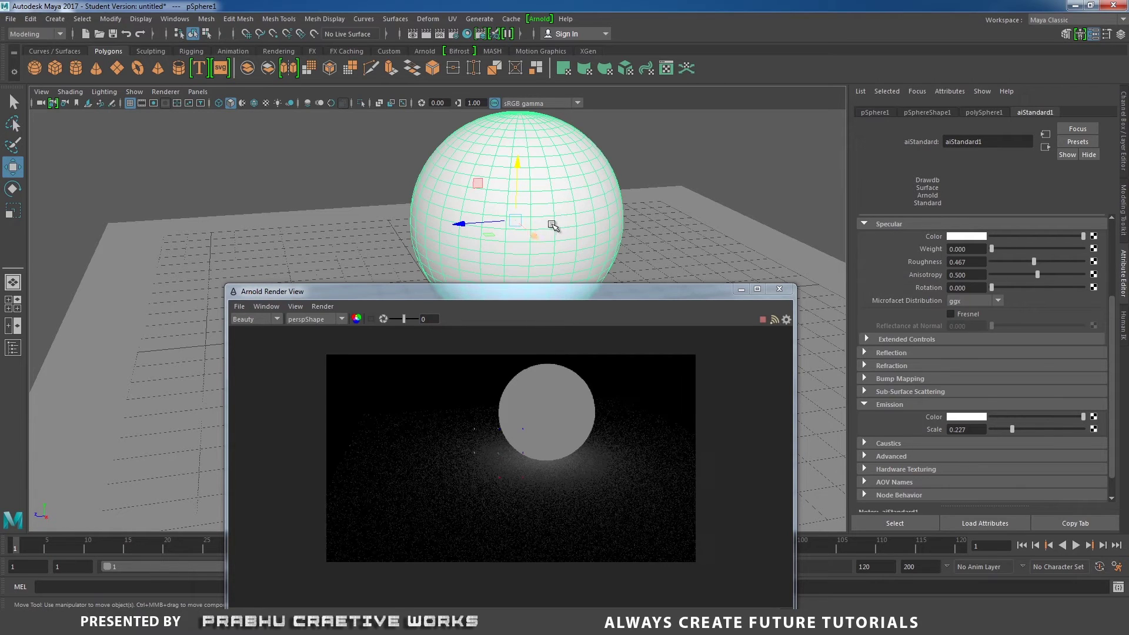
Enlarge the floor plane uniformly to a scale of about 84, moving the render window out of the way.
{"action": "left_click", "coordinate": [713, 246]}
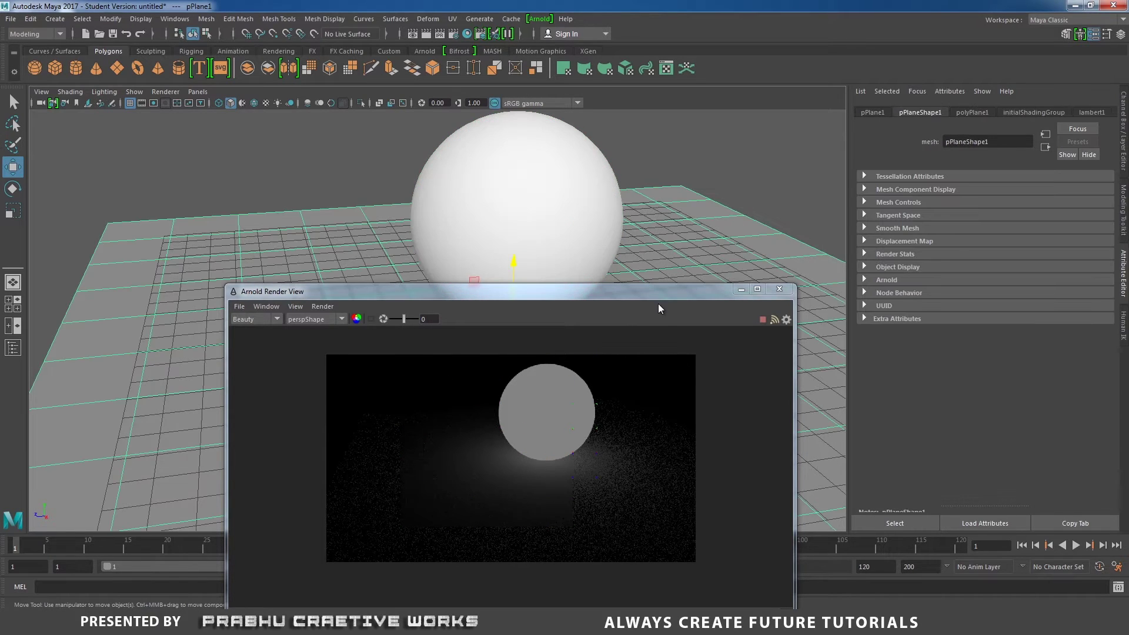
{"action": "key", "text": "r"}
{"action": "left_click_drag", "start_coordinate": [522, 305], "coordinate": [953, 262]}
{"action": "mouse_move", "coordinate": [528, 312]}
{"action": "left_mouse_down"}
{"action": "mouse_move", "coordinate": [509, 299]}
{"action": "mouse_move", "coordinate": [520, 295]}
{"action": "left_mouse_up"}
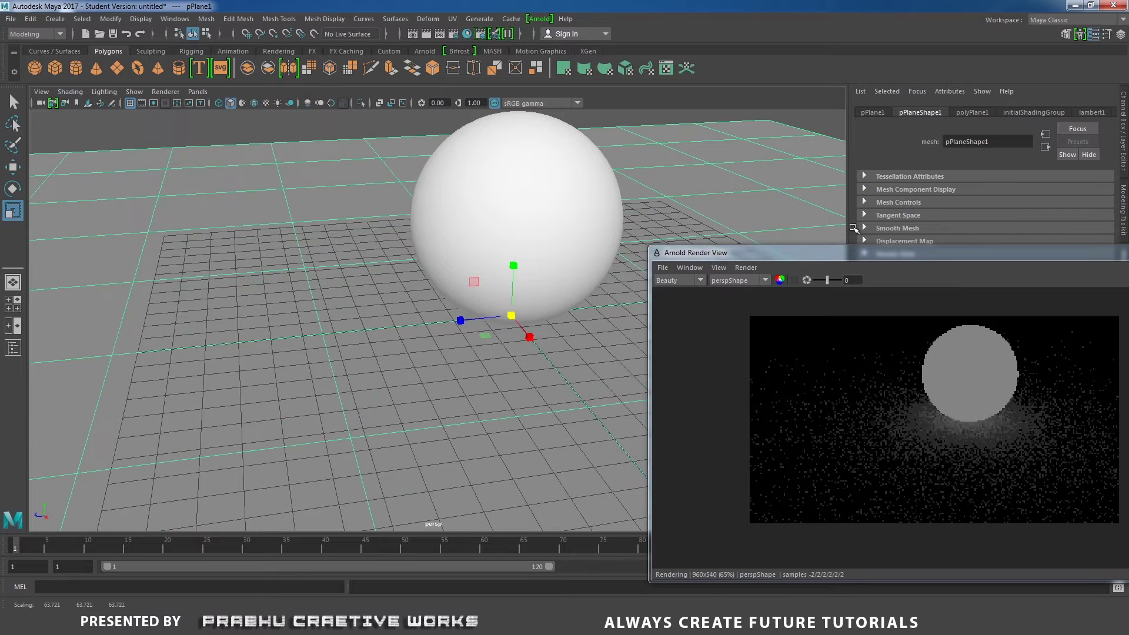
{"action": "left_click_drag", "start_coordinate": [861, 259], "coordinate": [264, 257]}
Set the Emission scale of the sphere's aiStandard material to 1.
{"action": "left_click", "coordinate": [551, 179]}
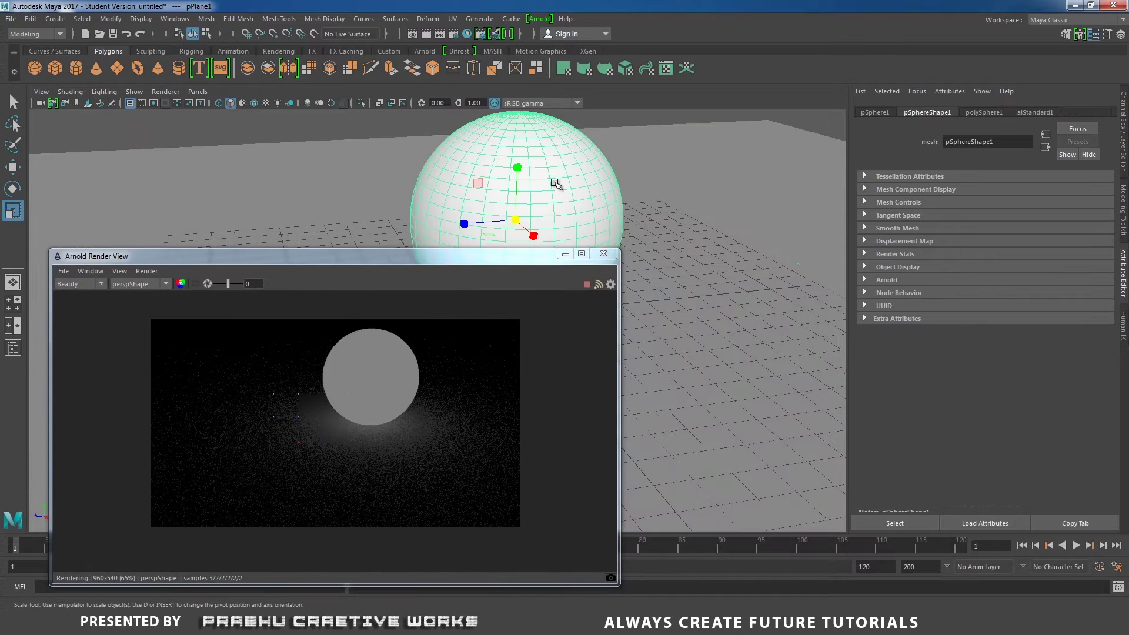
{"action": "left_click", "coordinate": [1033, 113]}
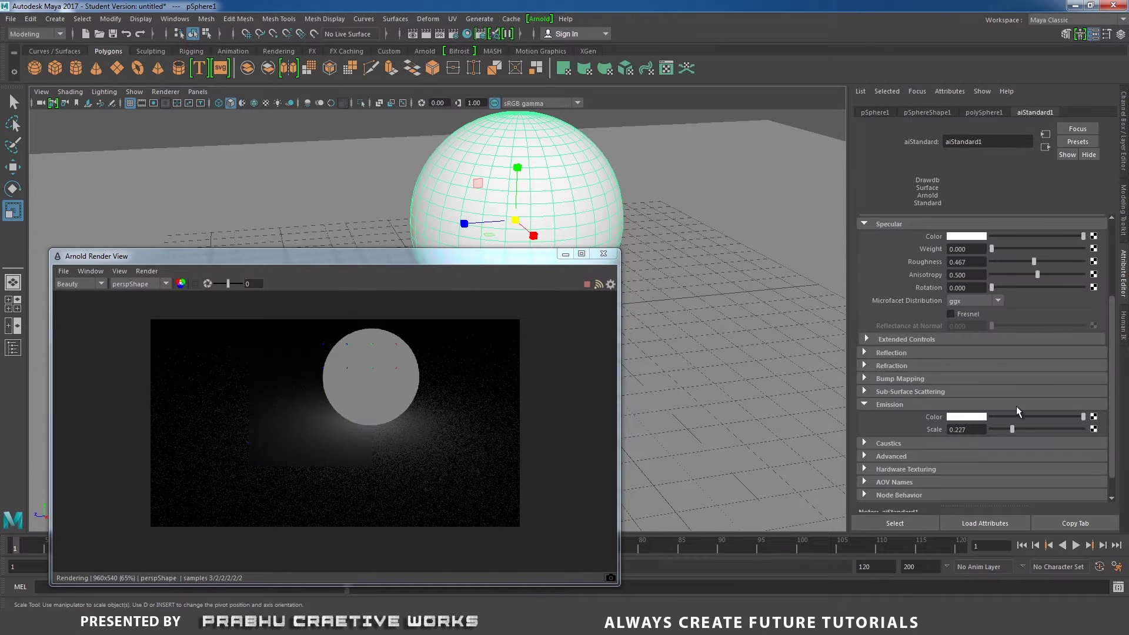
{"action": "left_click_drag", "start_coordinate": [1013, 430], "coordinate": [1085, 429]}
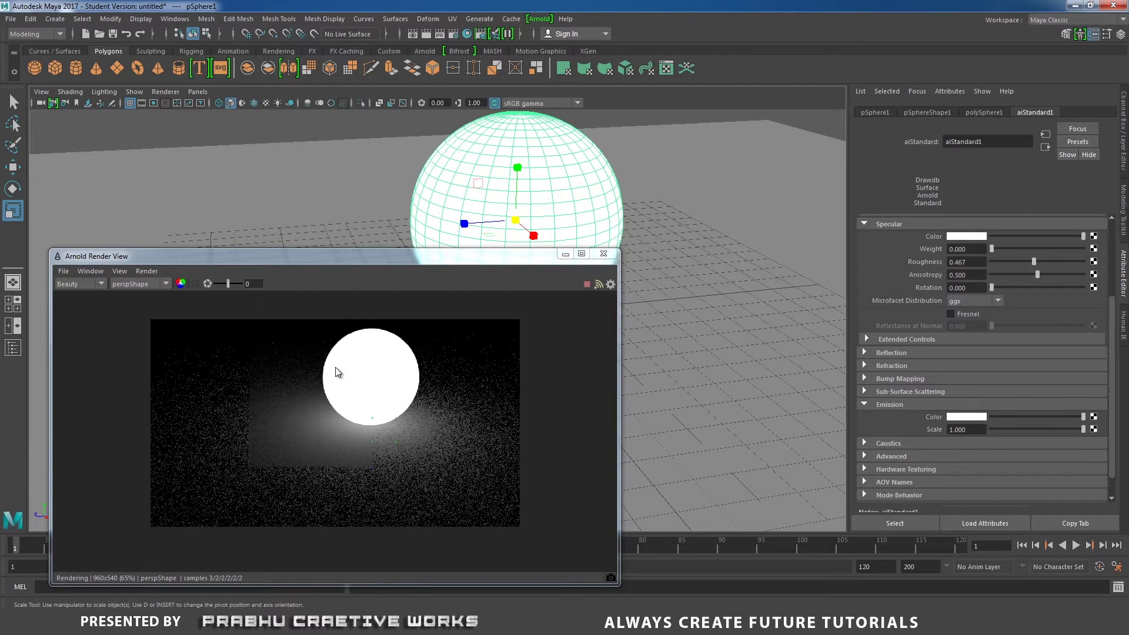
{"action": "mouse_move", "coordinate": [1083, 432]}
{"action": "left_mouse_down"}
{"action": "mouse_move", "coordinate": [1013, 429]}
{"action": "mouse_move", "coordinate": [1081, 421]}
{"action": "left_mouse_up"}
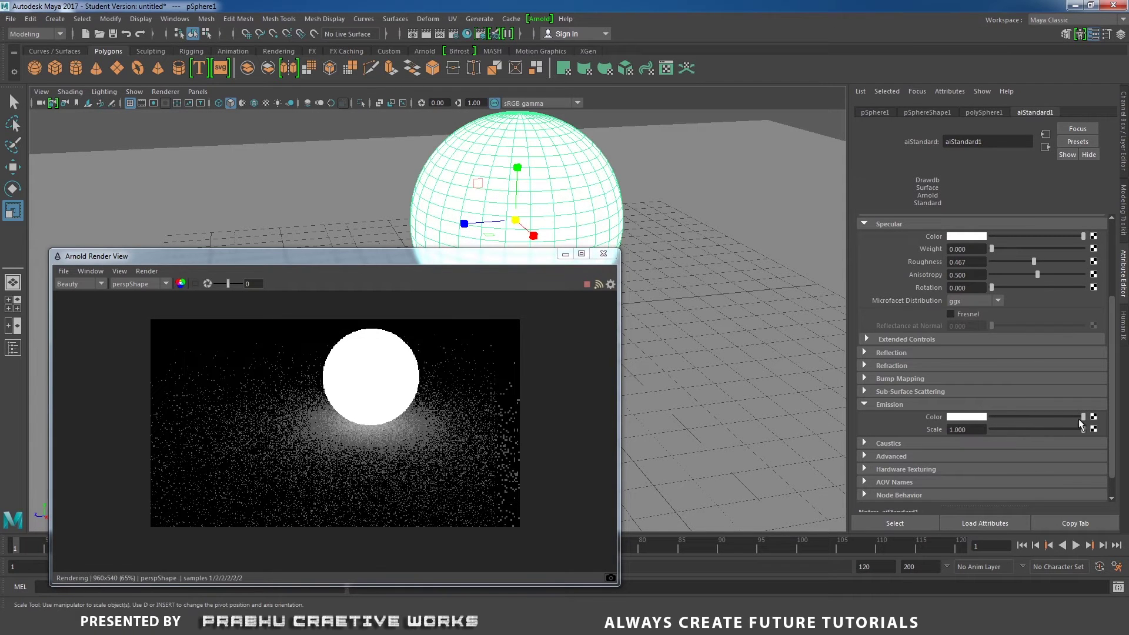
Try green, red and blue swatches as the sphere material's Emission color, finishing with green.
{"action": "left_click", "coordinate": [970, 419]}
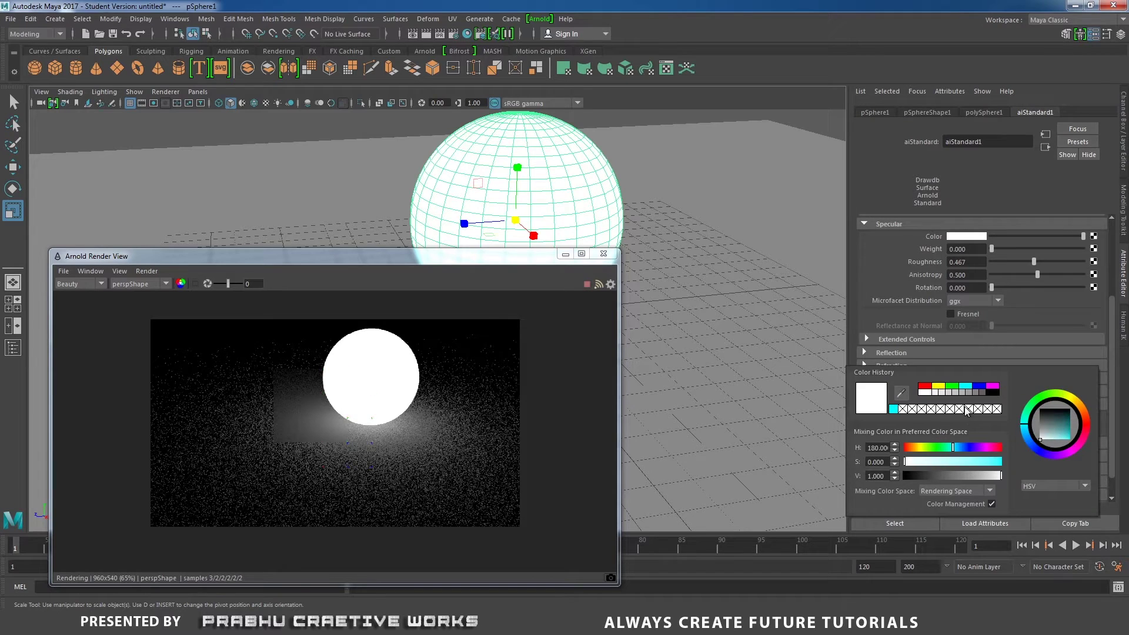
{"action": "left_click", "coordinate": [953, 386]}
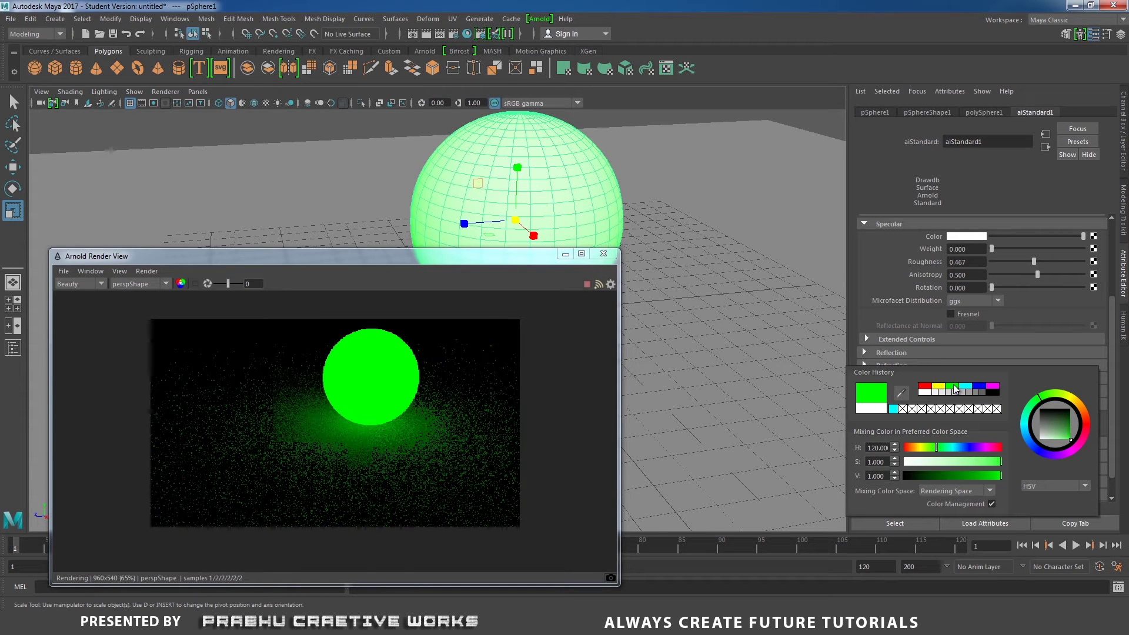
{"action": "left_click", "coordinate": [926, 387]}
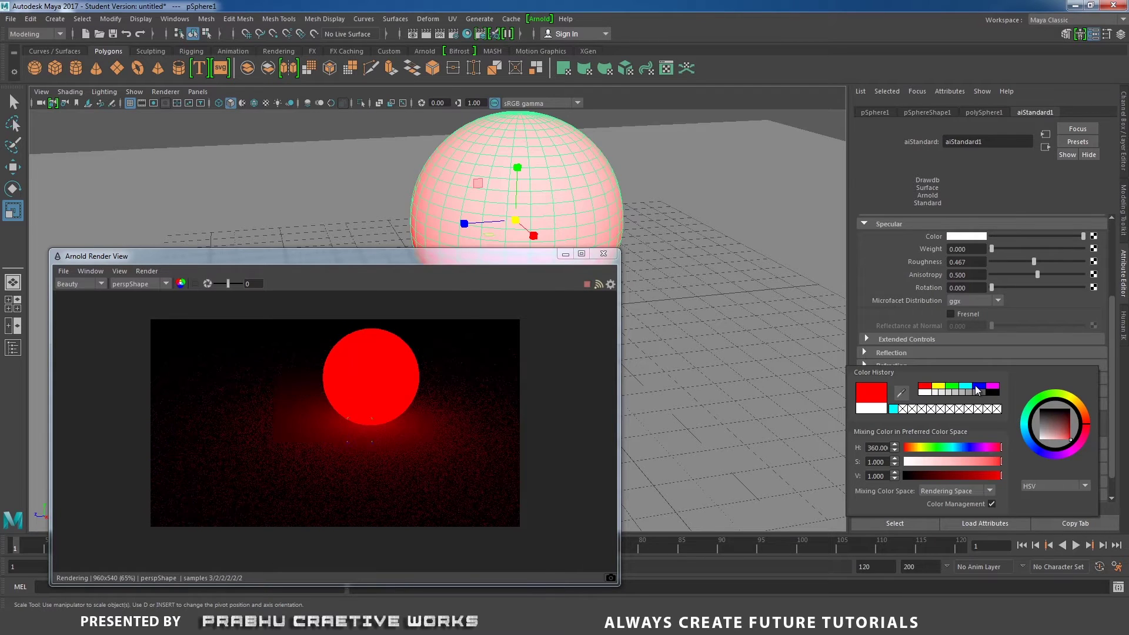
{"action": "left_click", "coordinate": [978, 386]}
{"action": "left_click", "coordinate": [953, 386]}
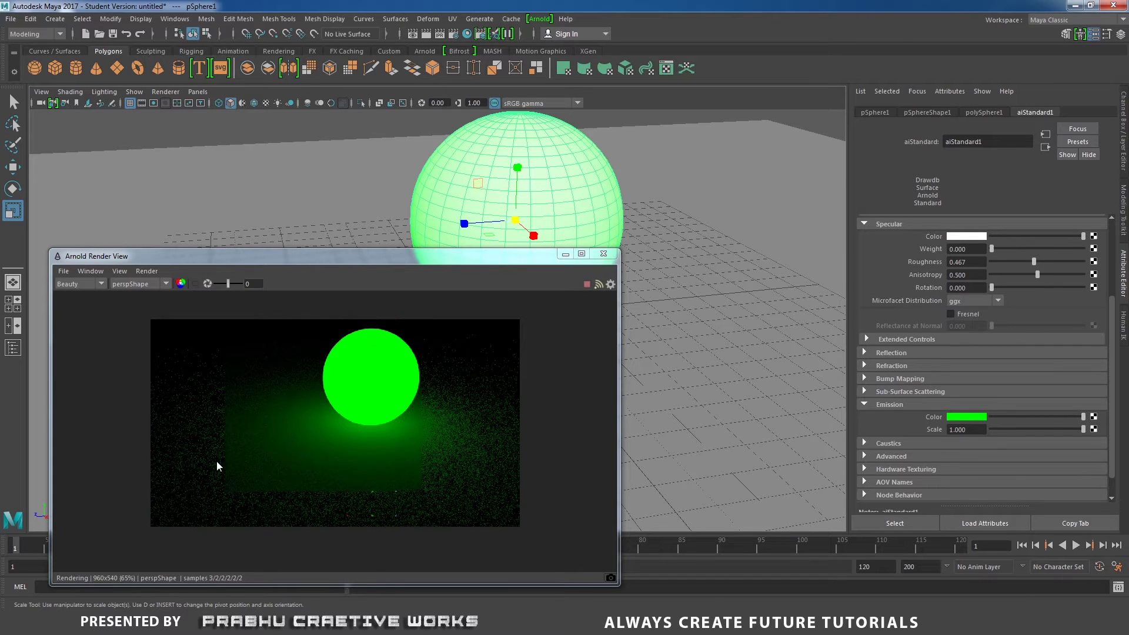
Examine the glow and noise on the floor around the sphere in a close-up of the Arnold render.
{"action": "right_click_drag", "start_coordinate": [501, 495], "coordinate": [259, 419], "text": "alt"}
{"action": "middle_click_drag", "start_coordinate": [259, 418], "coordinate": [282, 402], "text": "alt"}
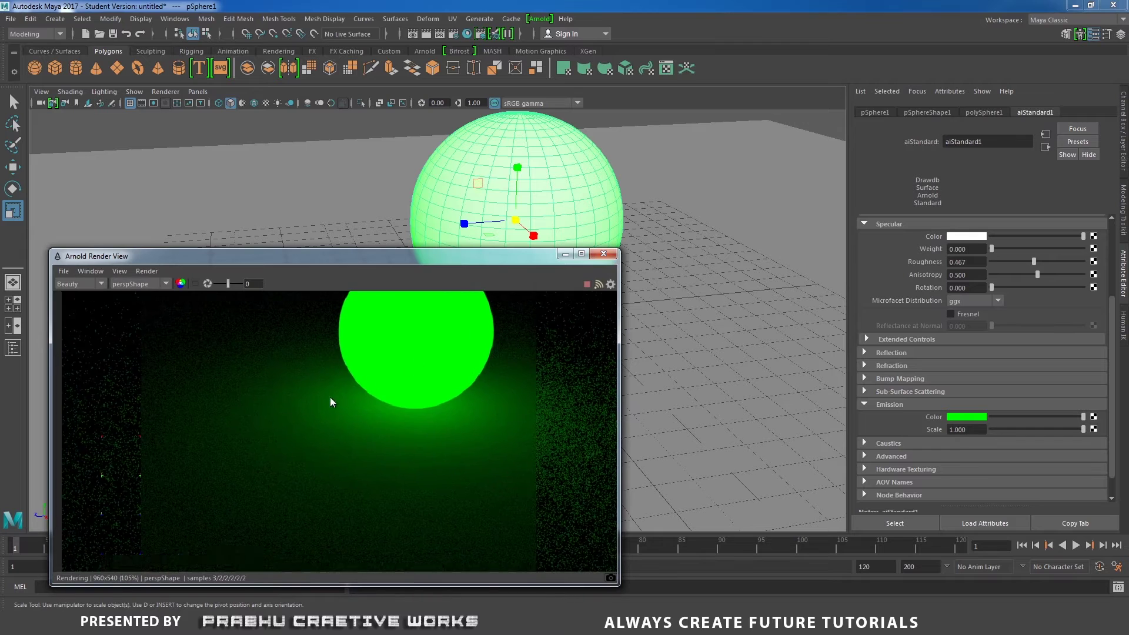
{"action": "right_click_drag", "start_coordinate": [358, 406], "coordinate": [645, 489], "text": "alt"}
{"action": "middle_click_drag", "start_coordinate": [542, 422], "coordinate": [733, 357], "text": "alt"}
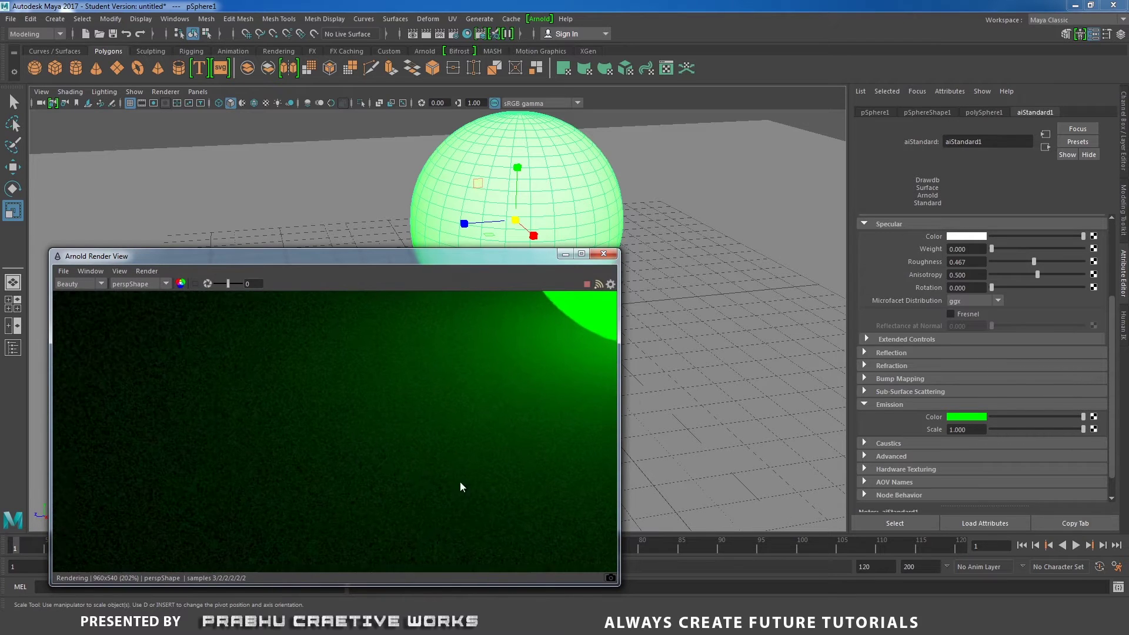
Inspect the grain in the green light on the floor beside the sphere at several magnifications of the Arnold render.
{"action": "right_click_drag", "start_coordinate": [441, 456], "coordinate": [520, 426], "text": "alt"}
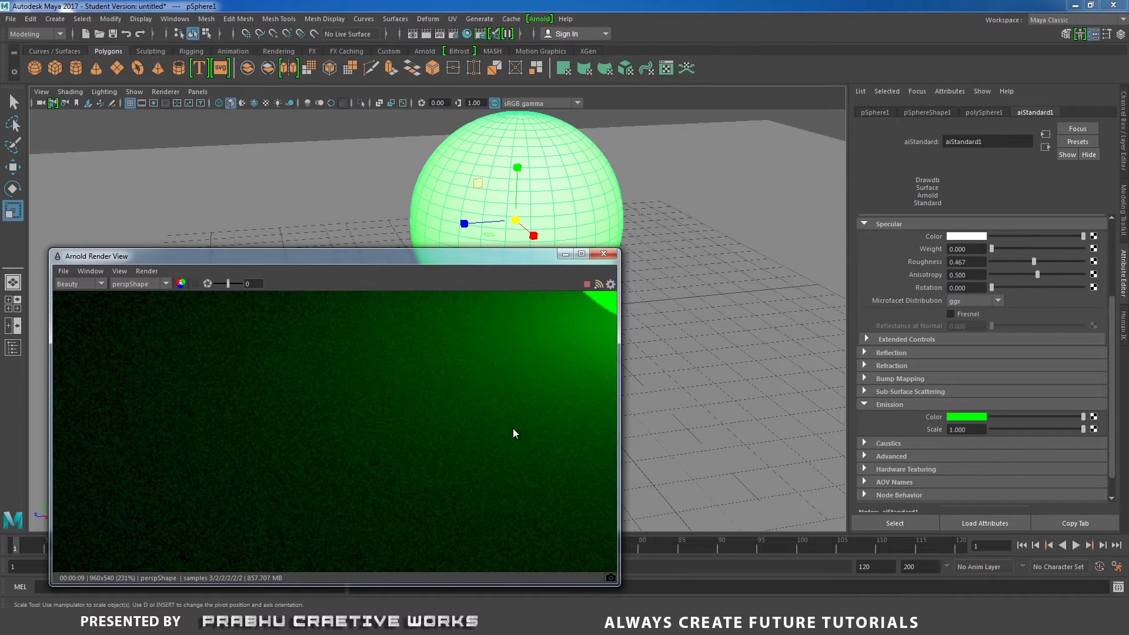
{"action": "right_click_drag", "start_coordinate": [513, 429], "coordinate": [178, 359], "text": "alt"}
{"action": "right_click_drag", "start_coordinate": [423, 406], "coordinate": [251, 351], "text": "alt"}
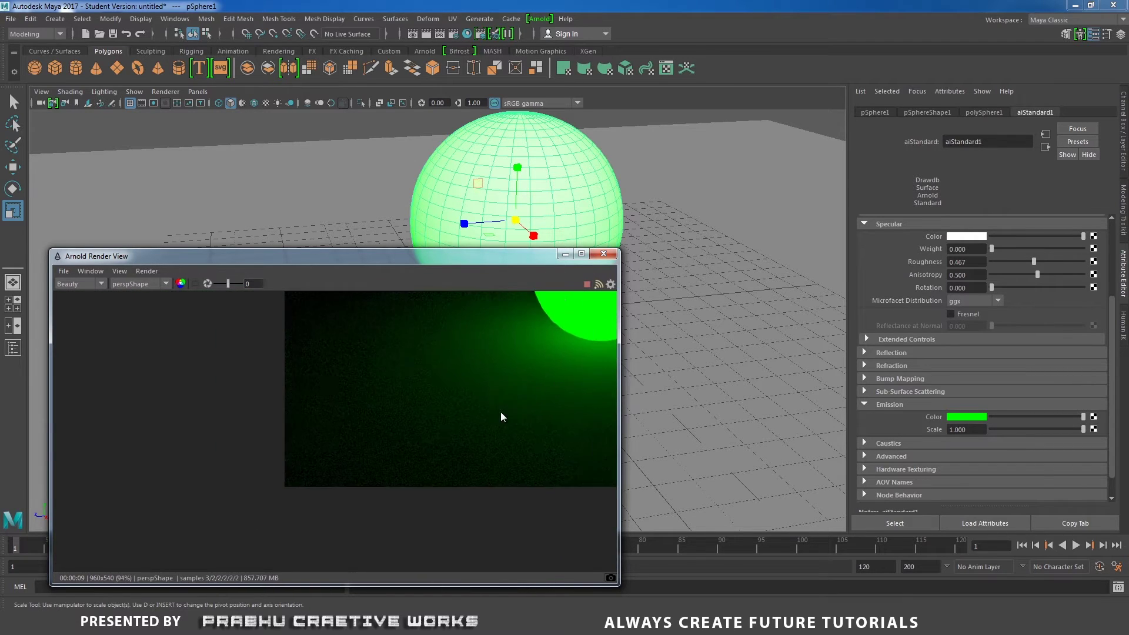
{"action": "middle_click_drag", "start_coordinate": [501, 412], "coordinate": [385, 483], "text": "alt"}
{"action": "right_click_drag", "start_coordinate": [516, 416], "coordinate": [376, 402], "text": "alt"}
{"action": "middle_click_drag", "start_coordinate": [485, 404], "coordinate": [481, 398], "text": "alt"}
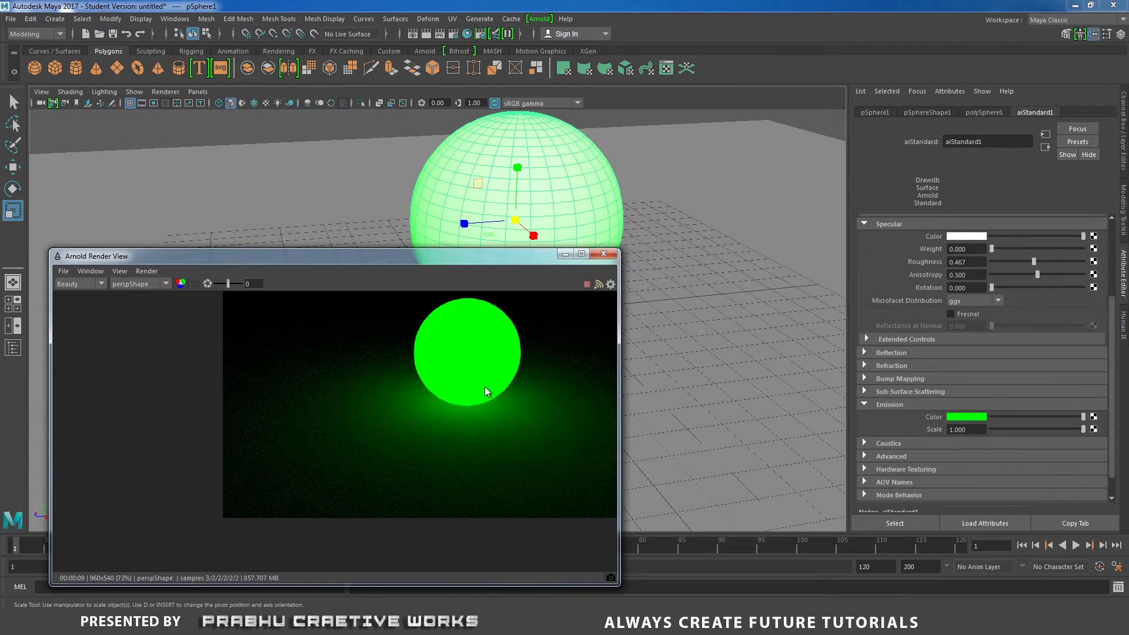
{"action": "right_click_drag", "start_coordinate": [394, 434], "coordinate": [438, 422], "text": "alt"}
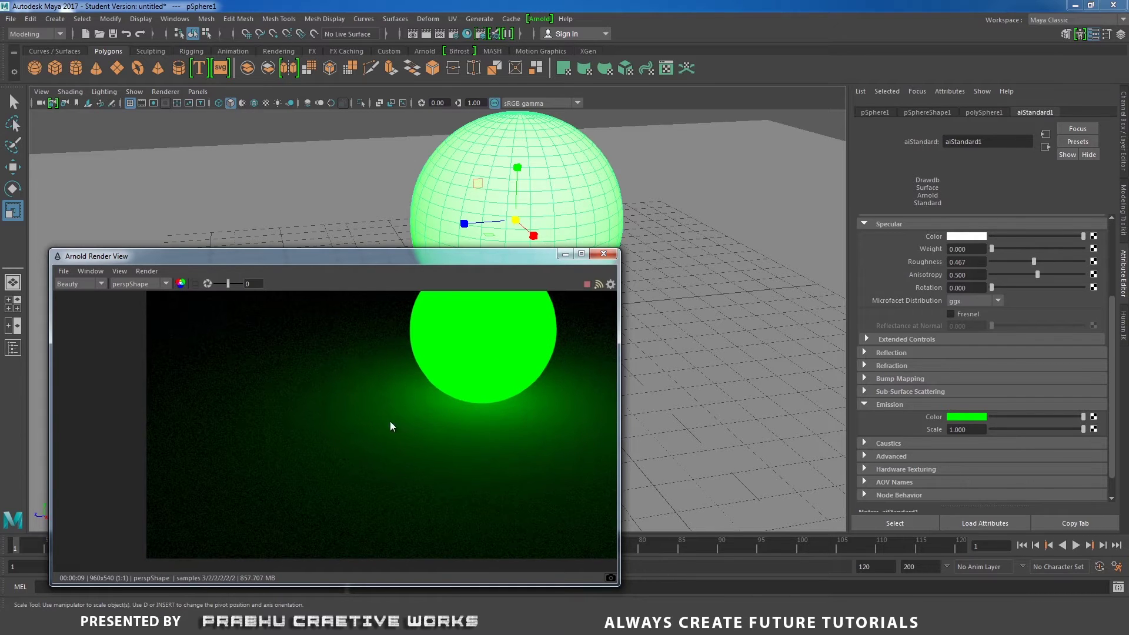
{"action": "middle_click_drag", "start_coordinate": [362, 430], "coordinate": [465, 346], "text": "alt"}
{"action": "right_click_drag", "start_coordinate": [467, 351], "coordinate": [619, 443], "text": "alt"}
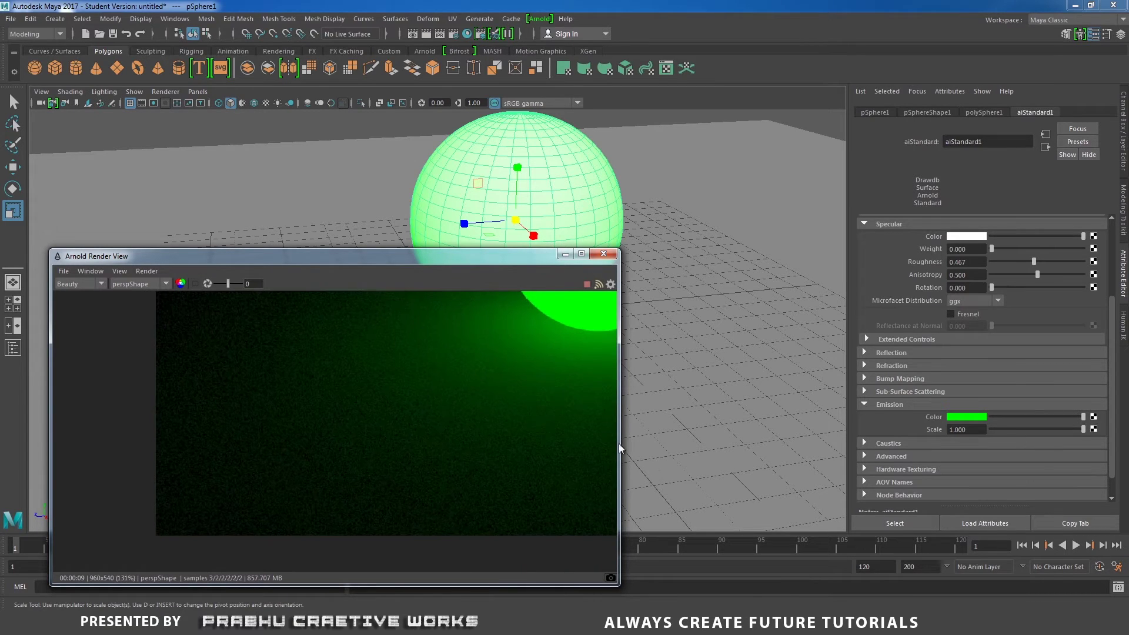
{"action": "middle_click_drag", "start_coordinate": [507, 443], "coordinate": [482, 468], "text": "alt"}
{"action": "middle_click_drag", "start_coordinate": [519, 397], "coordinate": [422, 446], "text": "alt"}
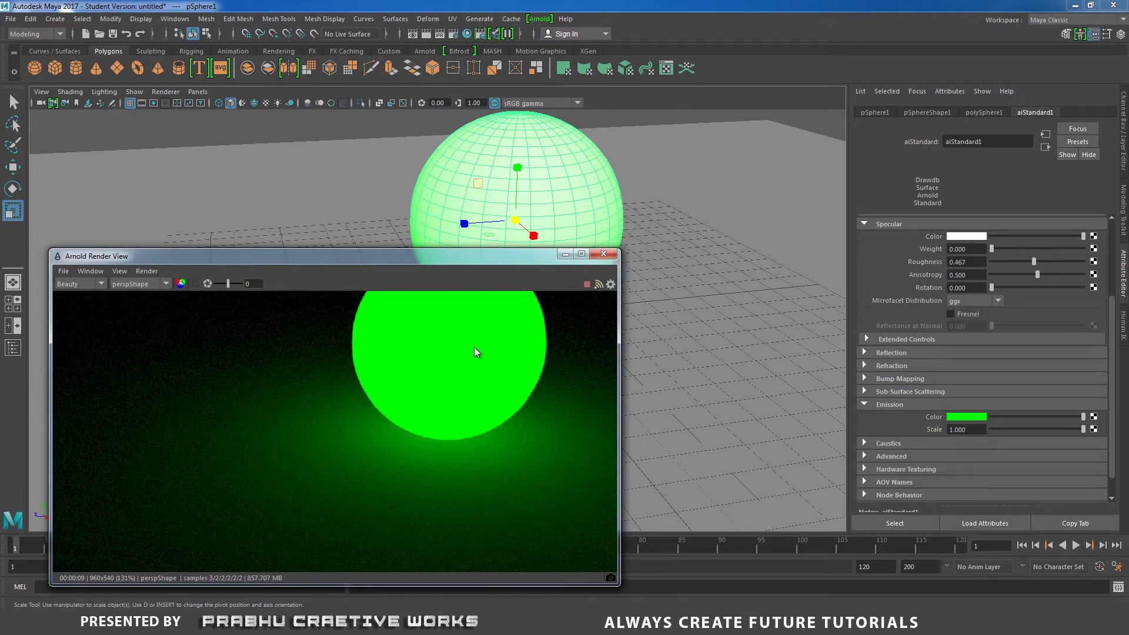
{"action": "right_click_drag", "start_coordinate": [457, 427], "coordinate": [355, 391], "text": "alt"}
{"action": "middle_click_drag", "start_coordinate": [356, 392], "coordinate": [517, 295], "text": "alt"}
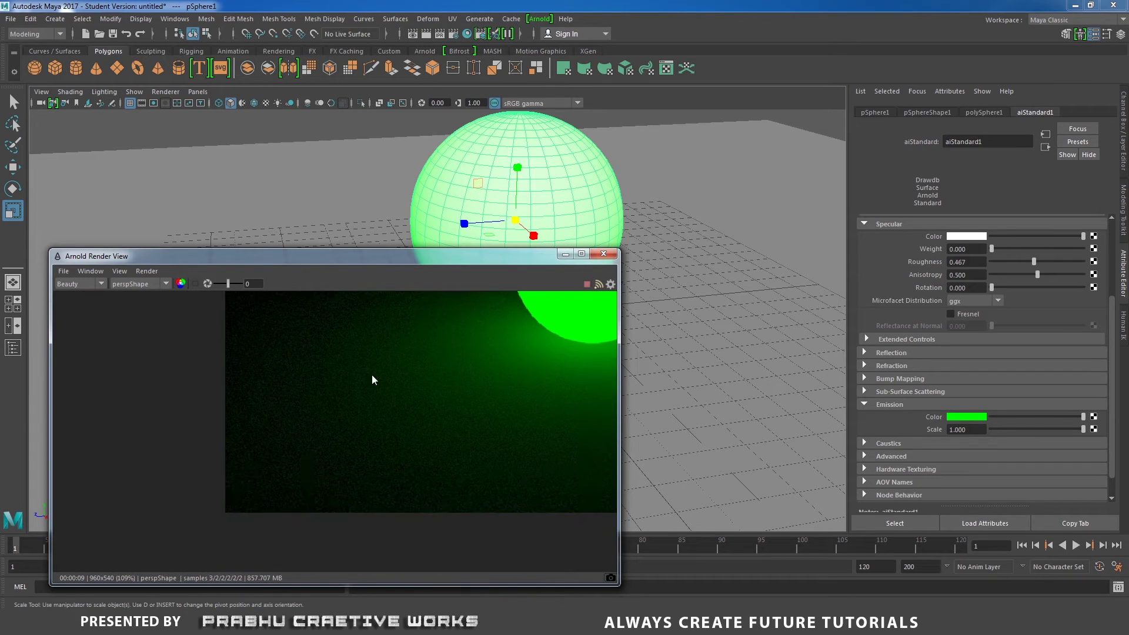
{"action": "right_click_drag", "start_coordinate": [427, 405], "coordinate": [495, 445], "text": "alt"}
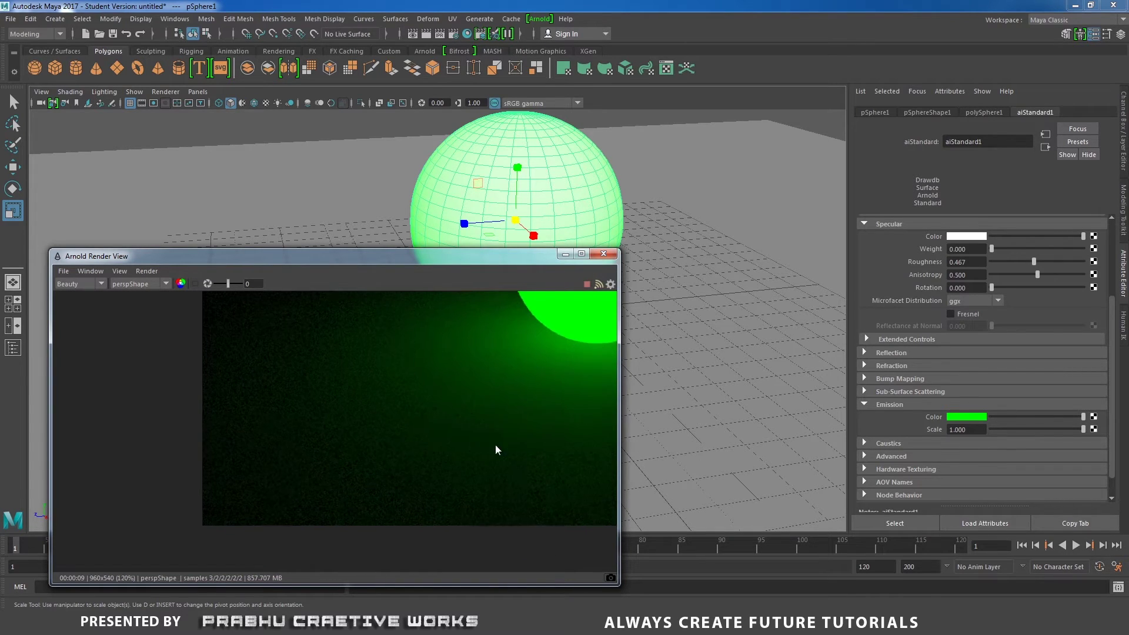
{"action": "middle_click_drag", "start_coordinate": [475, 411], "coordinate": [489, 395], "text": "alt"}
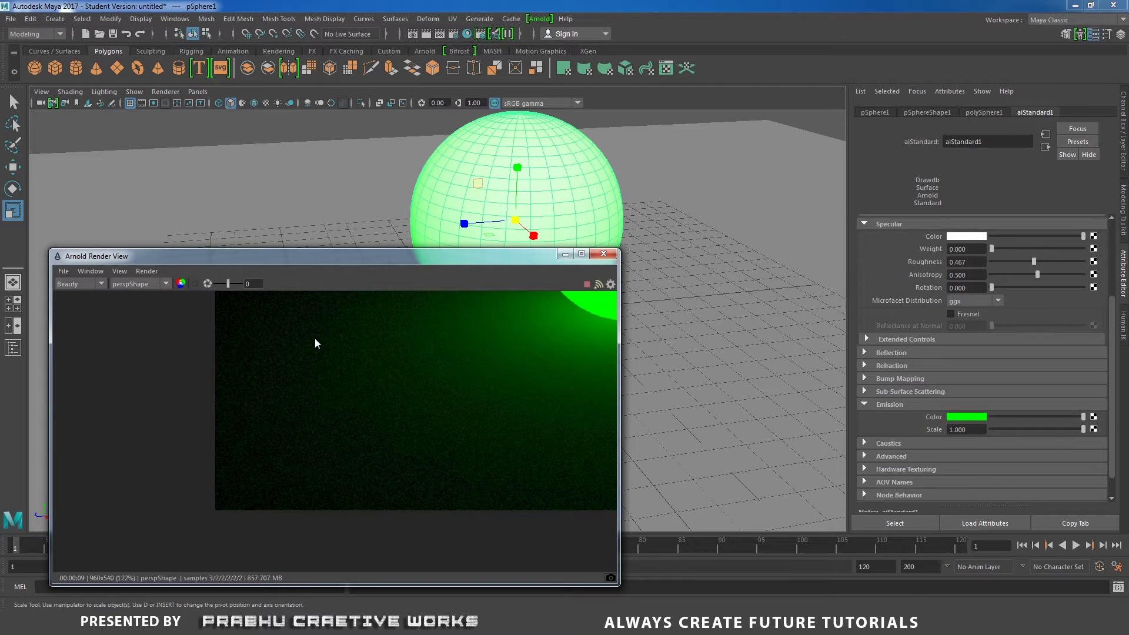
Restrict the Arnold render to a rectangular region of the noisy floor and set the Diffuse samples to 10 in the render settings.
{"action": "left_click_drag", "start_coordinate": [315, 339], "coordinate": [540, 472]}
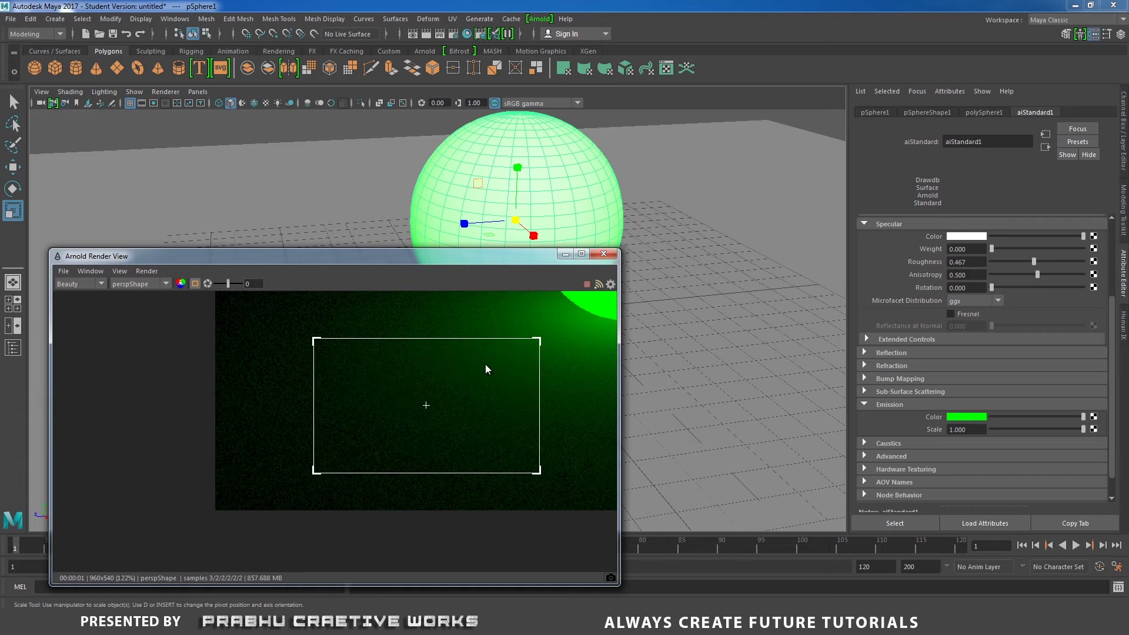
{"action": "left_click", "coordinate": [455, 34]}
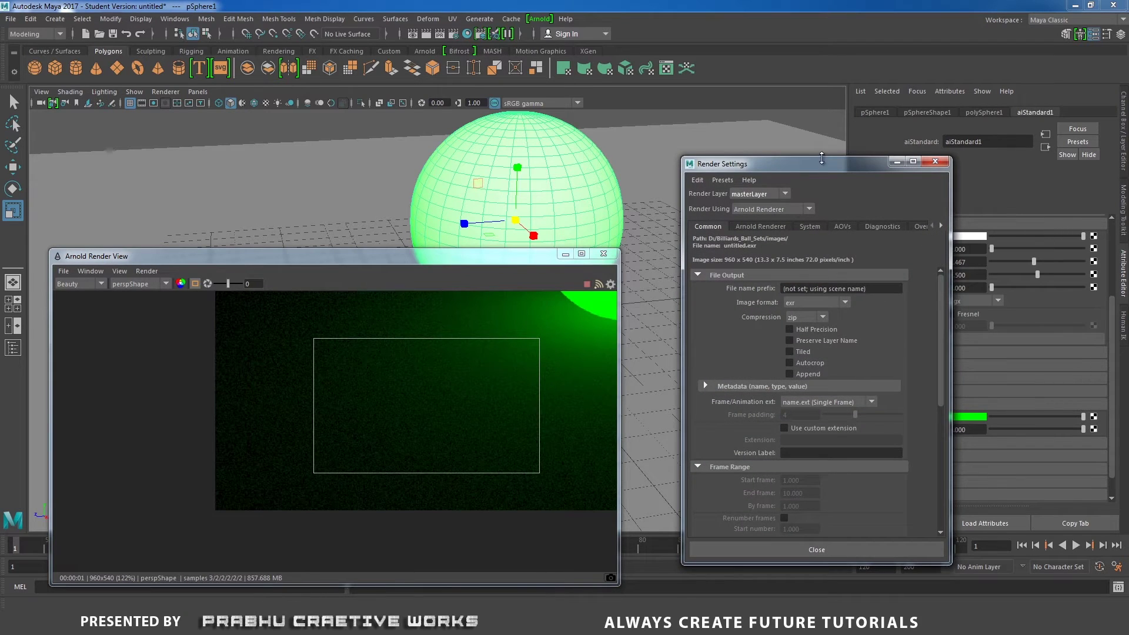
{"action": "left_click_drag", "start_coordinate": [822, 158], "coordinate": [866, 112]}
{"action": "left_click", "coordinate": [823, 169]}
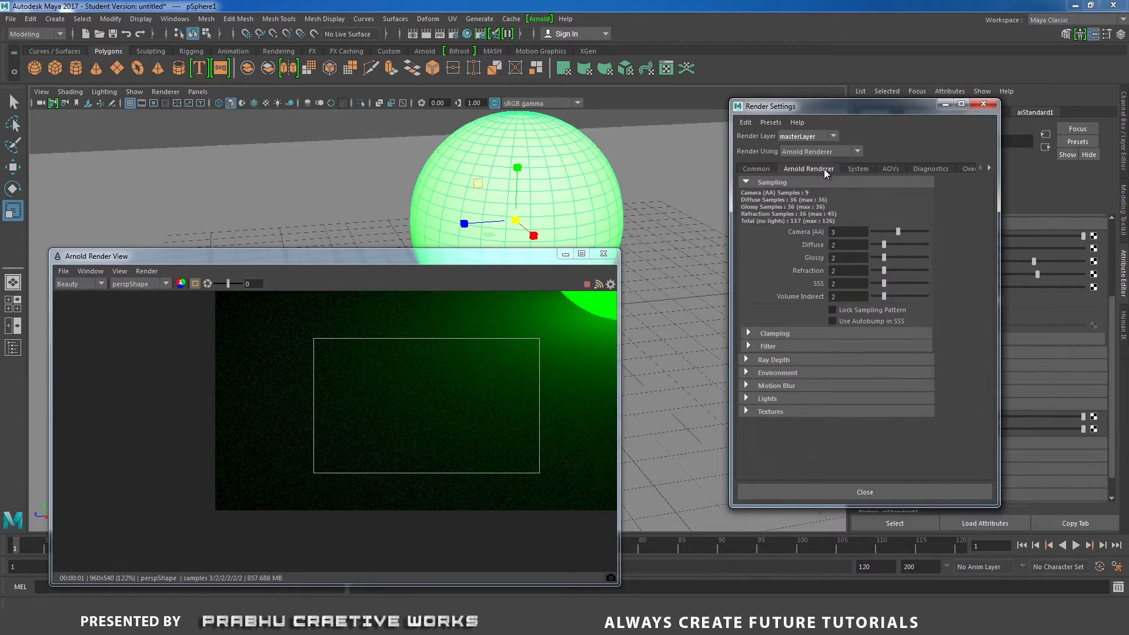
{"action": "left_click", "coordinate": [844, 245]}
{"action": "type", "text": "10"}
{"action": "key", "text": "Return"}
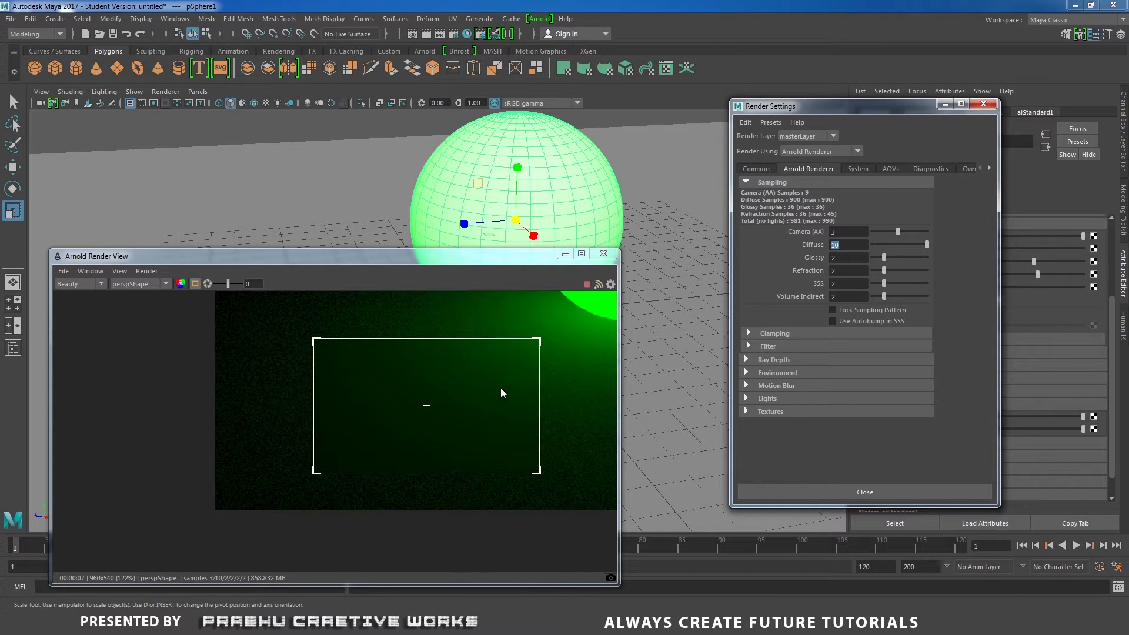
Set the Camera (AA) samples to 6 and remove the crop region so the whole frame renders.
{"action": "left_click", "coordinate": [846, 231]}
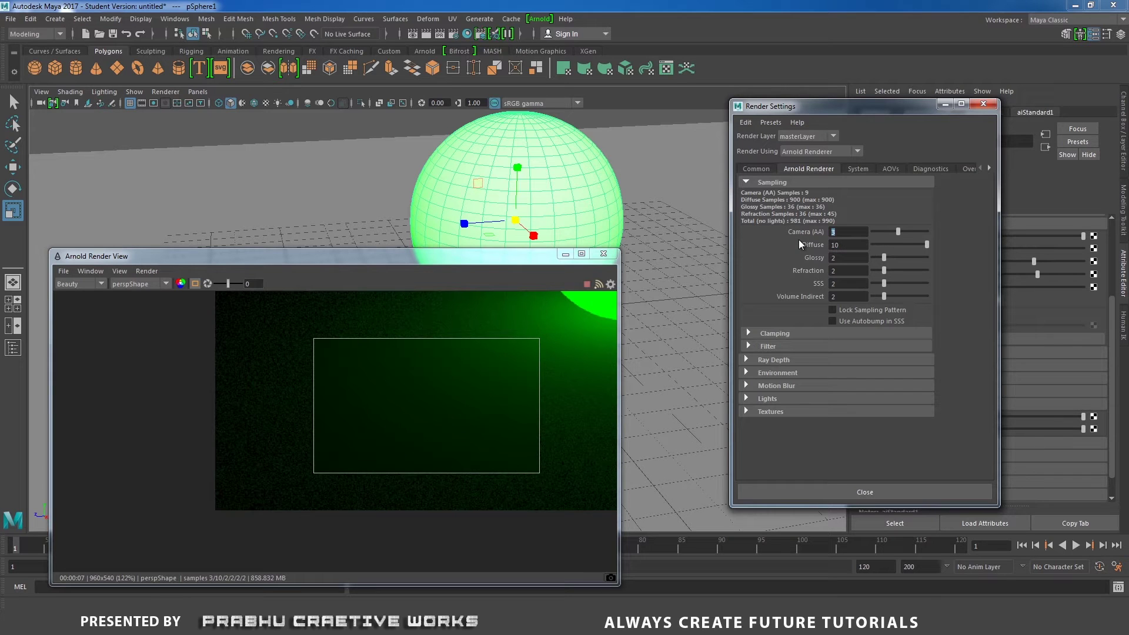
{"action": "key", "text": "Return"}
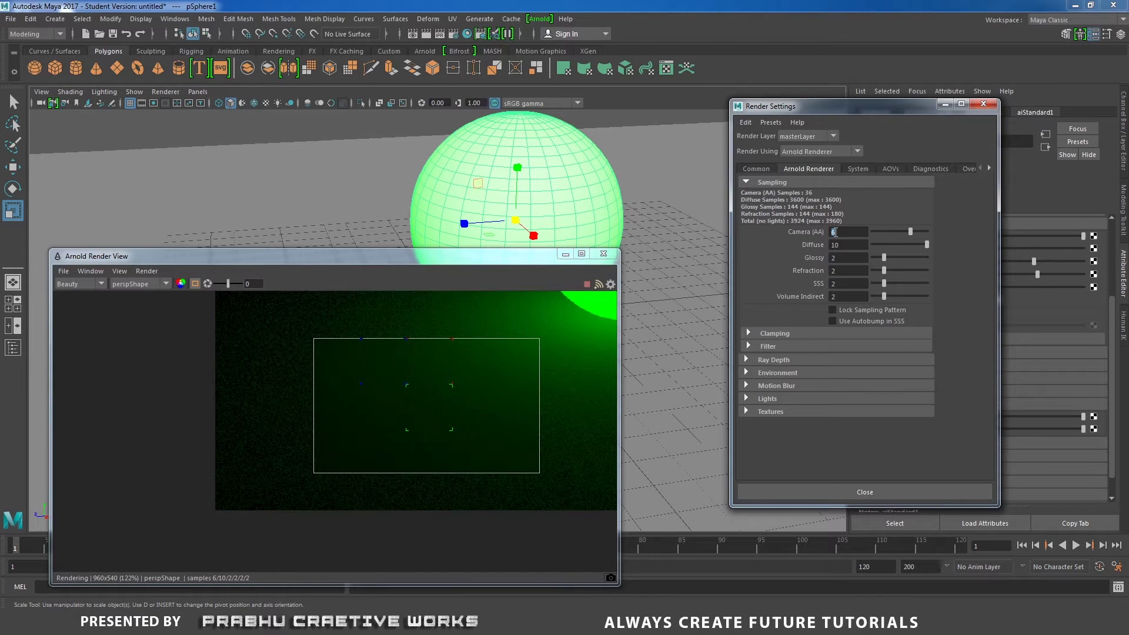
{"action": "scroll", "coordinate": [551, 429], "scroll_direction": "down", "scroll_amount": 2}
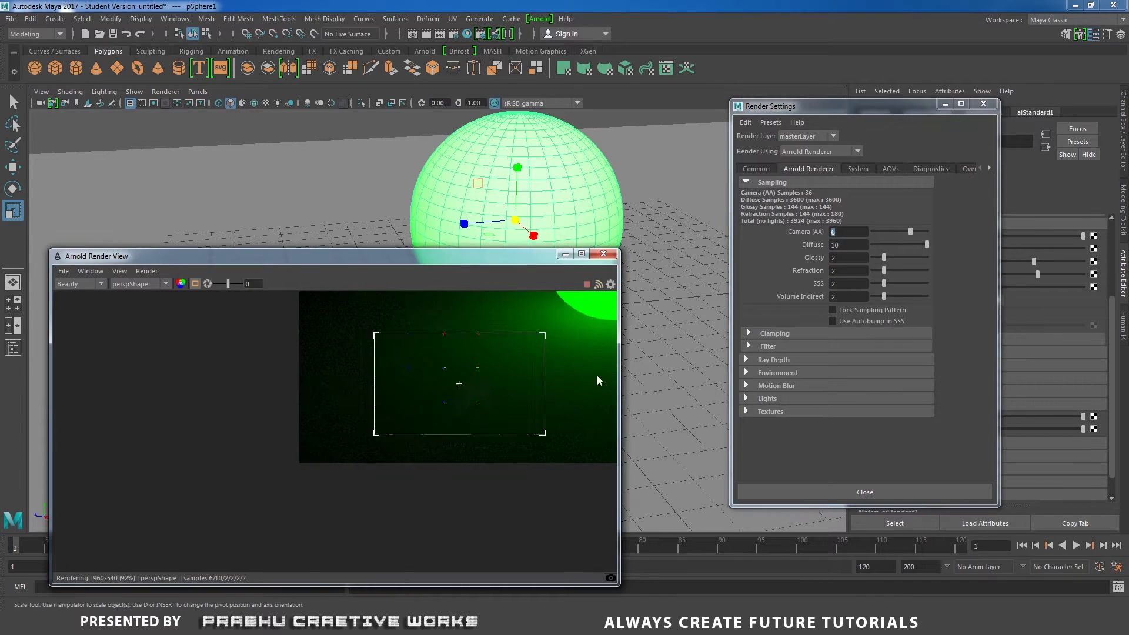
{"action": "middle_click_drag", "start_coordinate": [598, 375], "coordinate": [447, 479]}
{"action": "scroll", "coordinate": [346, 393], "scroll_direction": "down", "scroll_amount": 1}
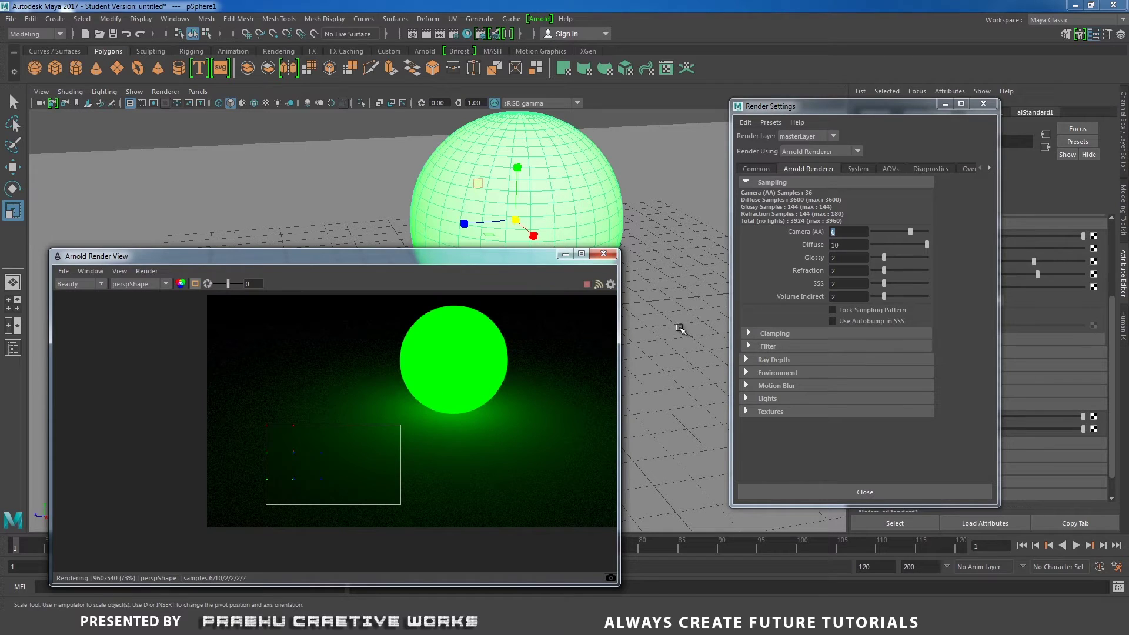
{"action": "double_click", "coordinate": [840, 244]}
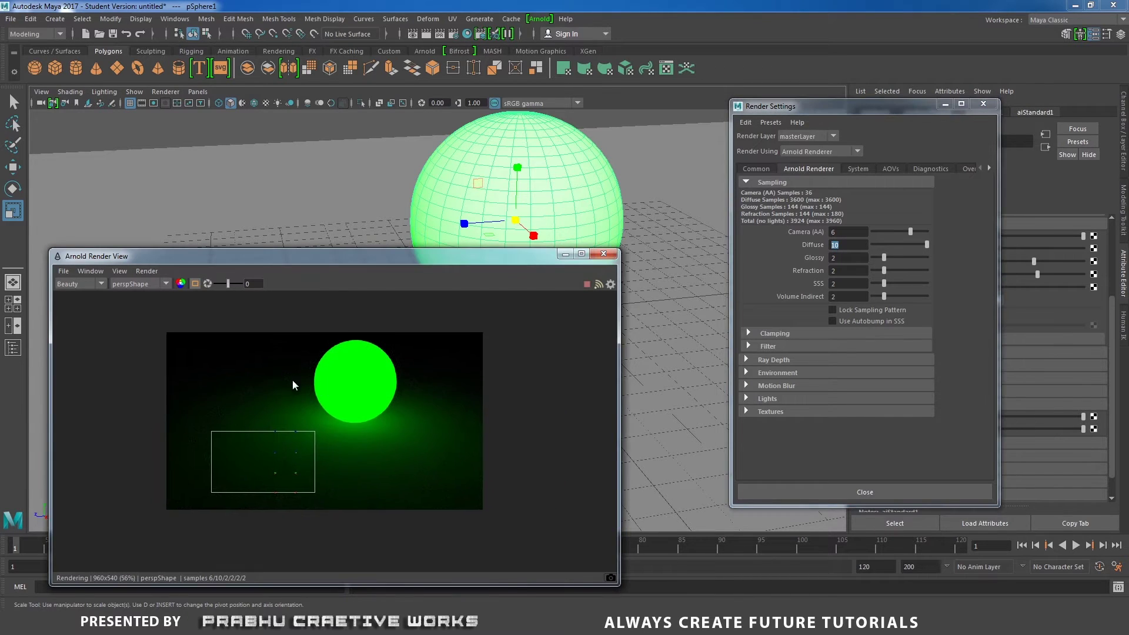
{"action": "scroll", "coordinate": [409, 424], "scroll_direction": "up", "scroll_amount": 1}
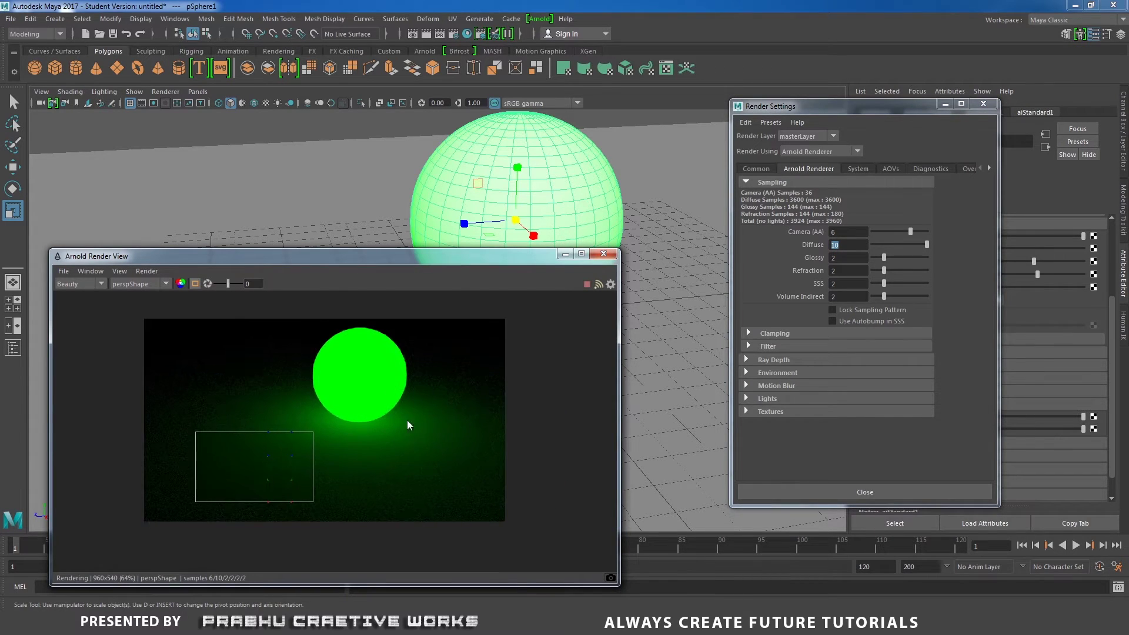
{"action": "left_click", "coordinate": [195, 284]}
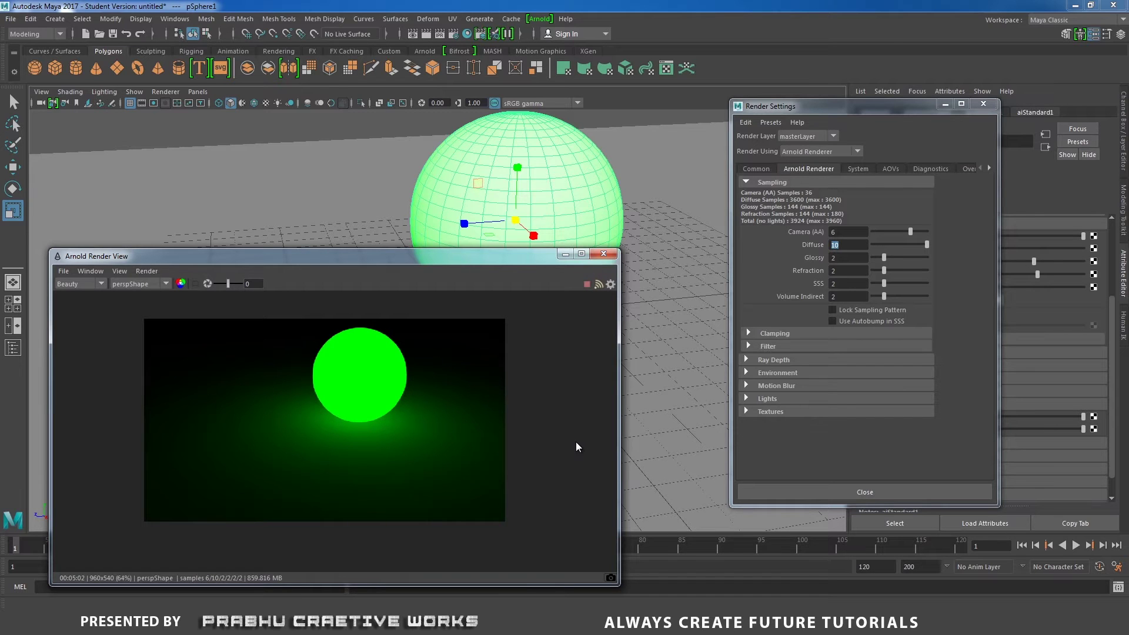
Examine the glow in the full-frame render and review the Camera (AA) and Diffuse sampling values.
{"action": "key", "text": "f"}
{"action": "scroll", "coordinate": [488, 430], "scroll_direction": "down", "scroll_amount": 1}
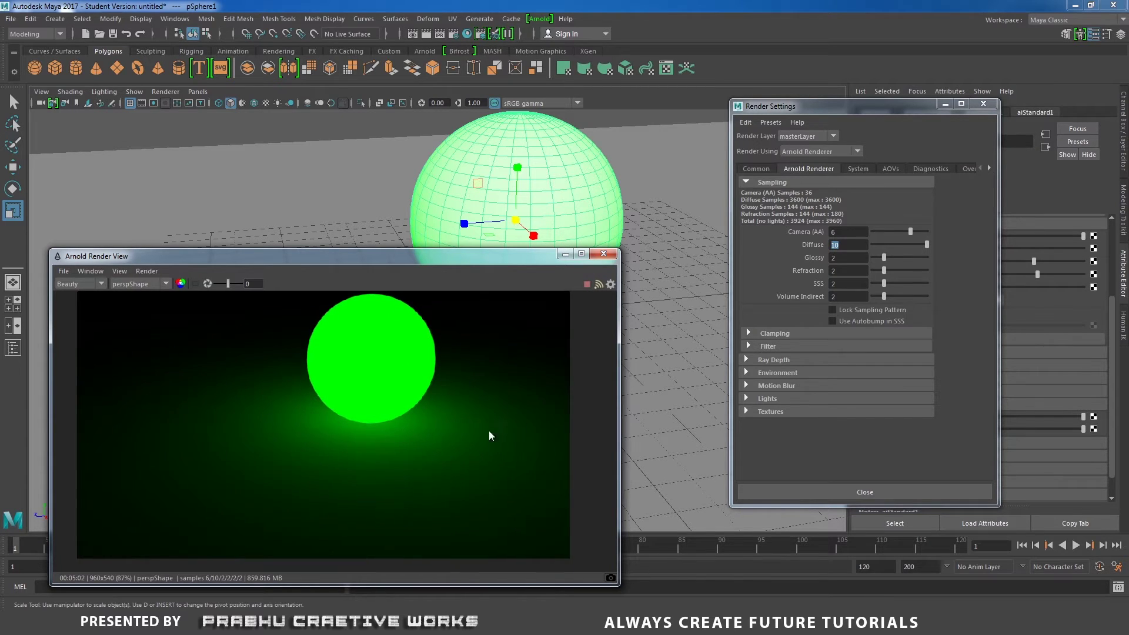
{"action": "scroll", "coordinate": [424, 443], "scroll_direction": "up", "scroll_amount": 3}
{"action": "middle_click_drag", "start_coordinate": [479, 387], "coordinate": [492, 354]}
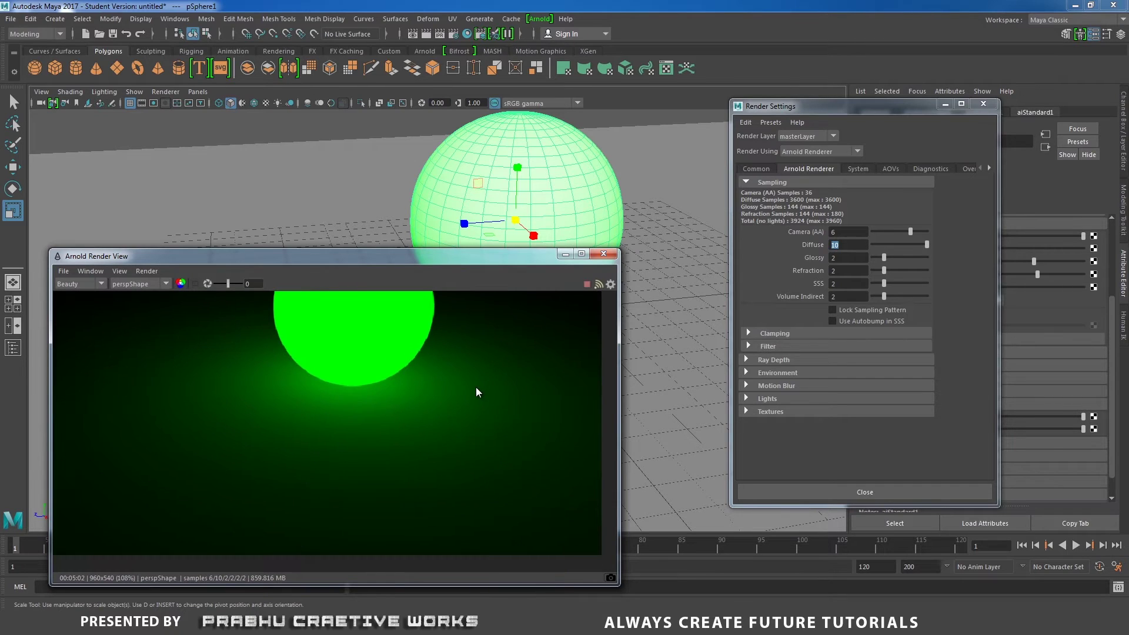
{"action": "double_click", "coordinate": [851, 232]}
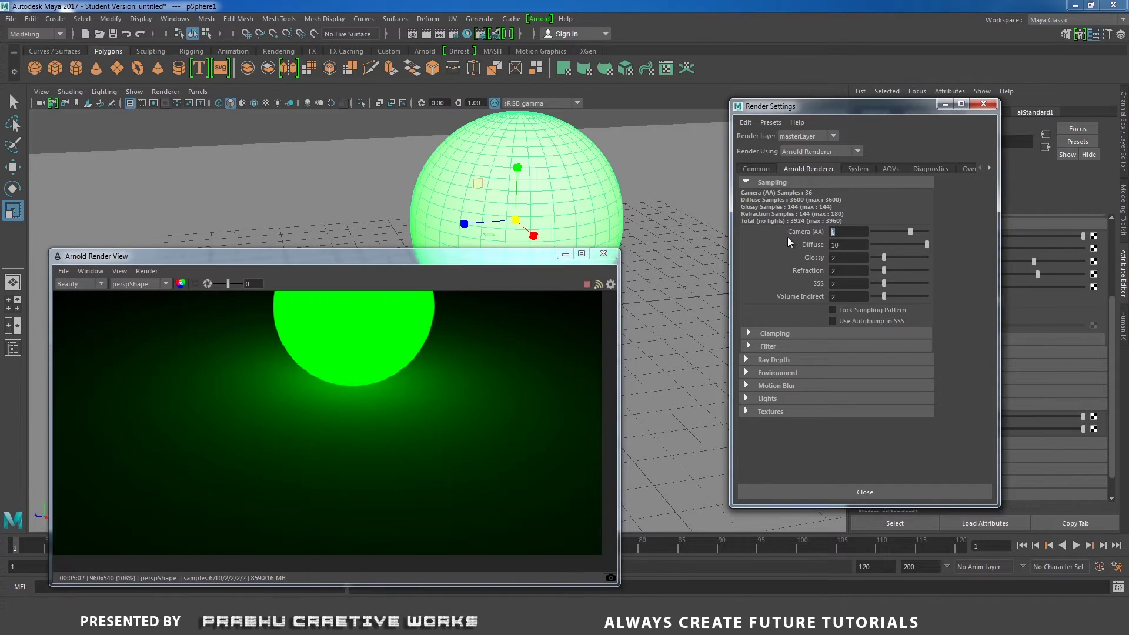
{"action": "key", "text": "Tab"}
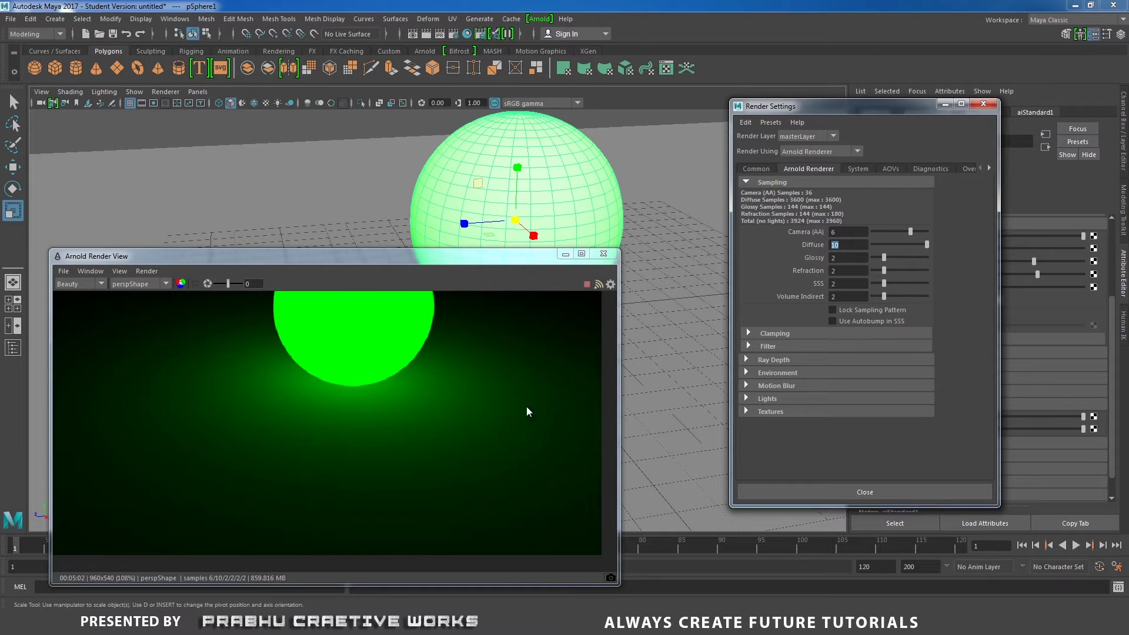
{"action": "right_click_drag", "start_coordinate": [527, 408], "coordinate": [501, 406], "text": "alt"}
{"action": "left_click_drag", "start_coordinate": [845, 232], "coordinate": [730, 232]}
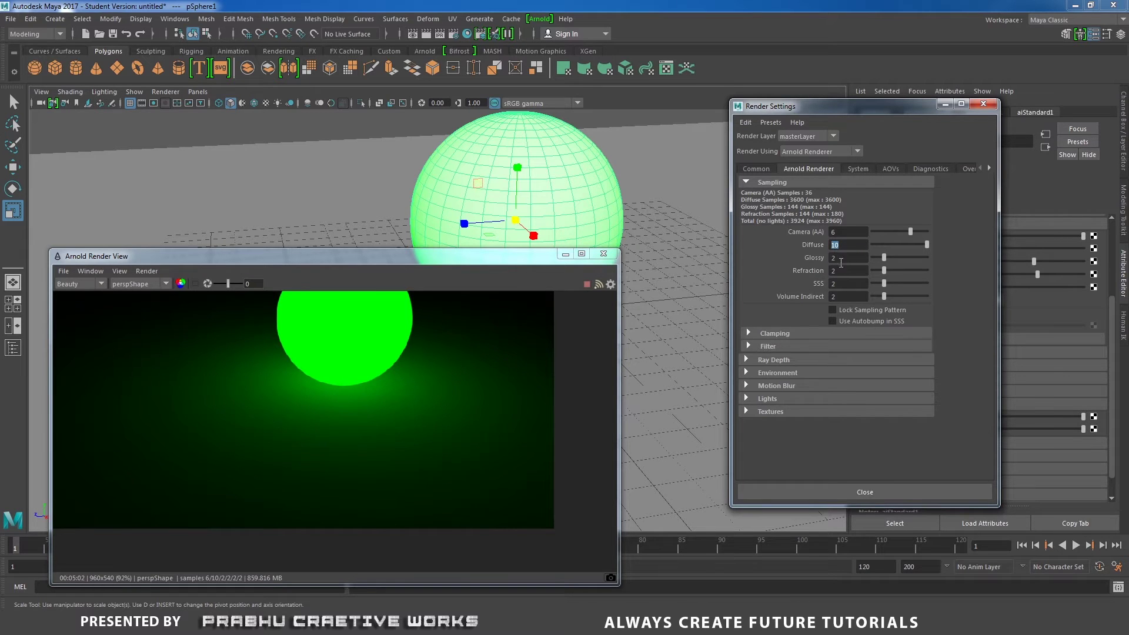
{"action": "scroll", "coordinate": [207, 414], "scroll_direction": "down", "scroll_amount": 3}
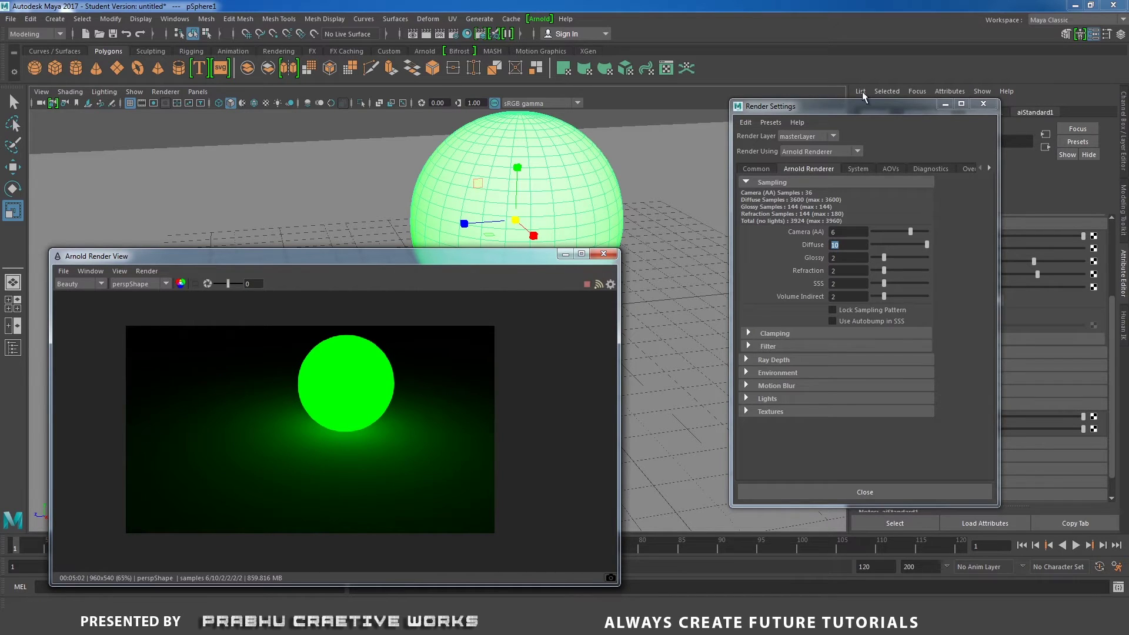
{"action": "left_click_drag", "start_coordinate": [863, 110], "coordinate": [725, 111]}
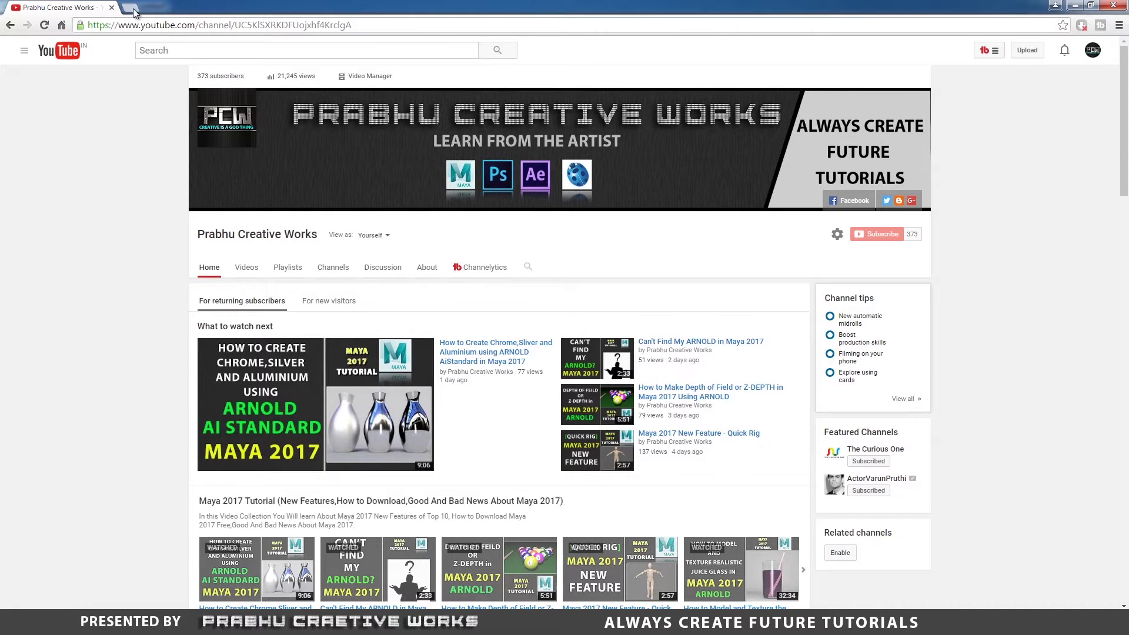
Switch to the web browser, search Google Images for "glowing 3d" in a new tab and pick the first image of glowing spheres.
{"action": "left_click", "coordinate": [130, 8]}
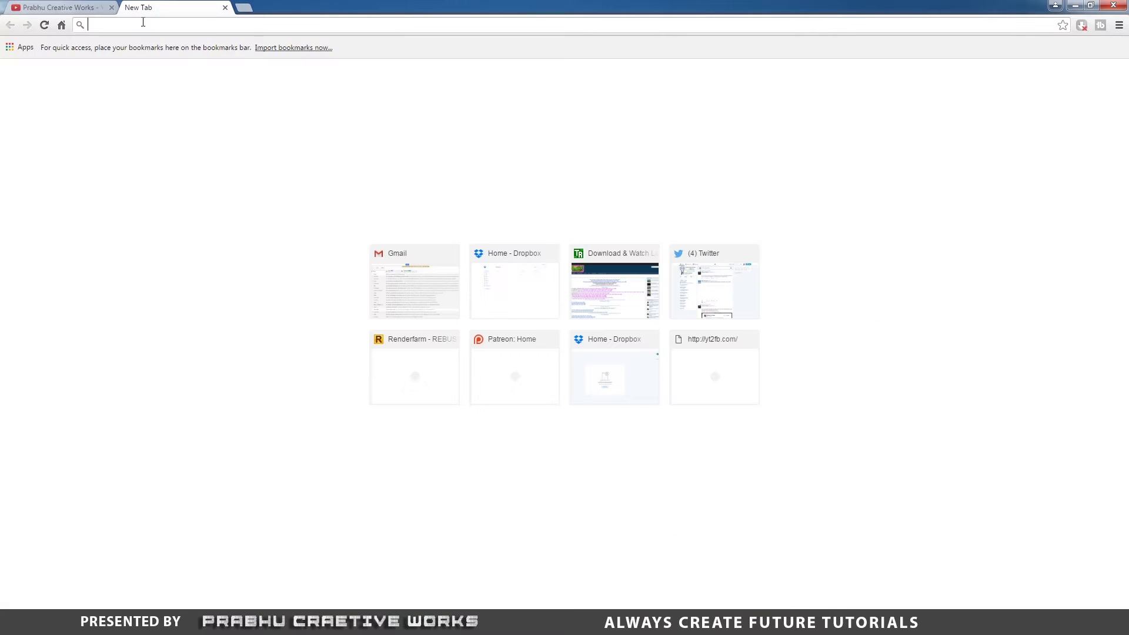
{"action": "type", "text": "google.com"}
{"action": "key", "text": "Return"}
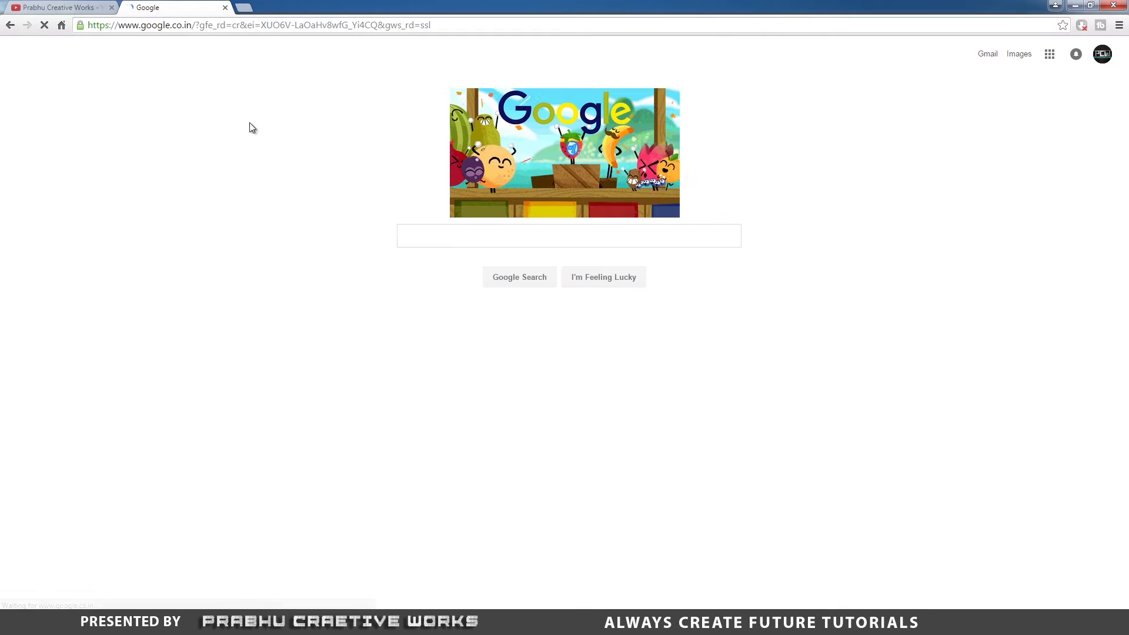
{"action": "left_click", "coordinate": [1023, 57]}
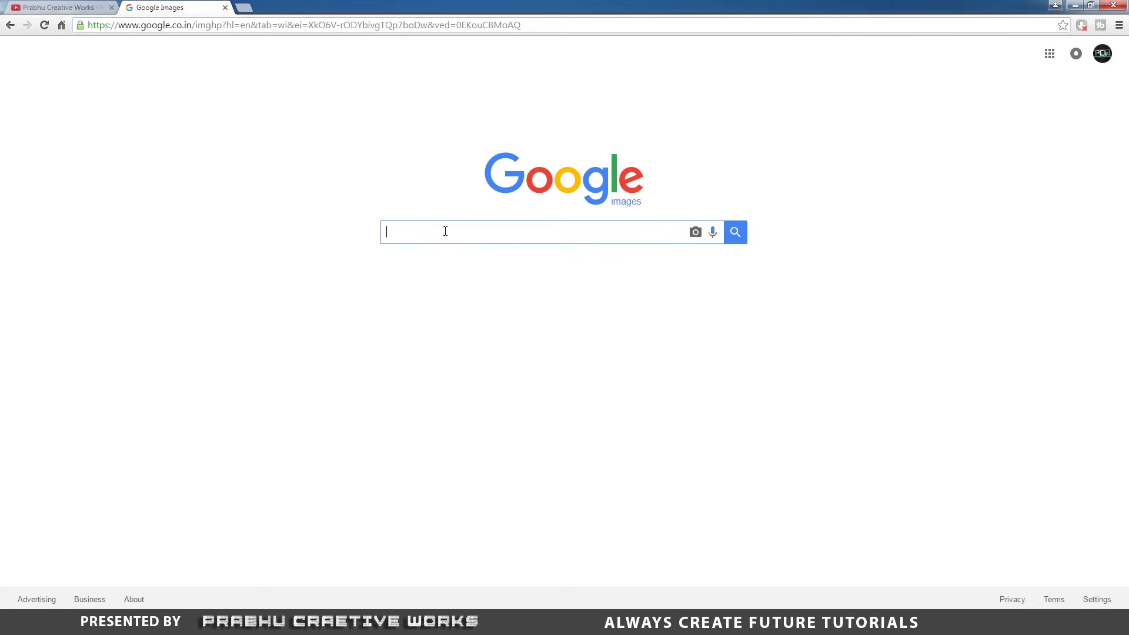
{"action": "type", "text": "glowing"}
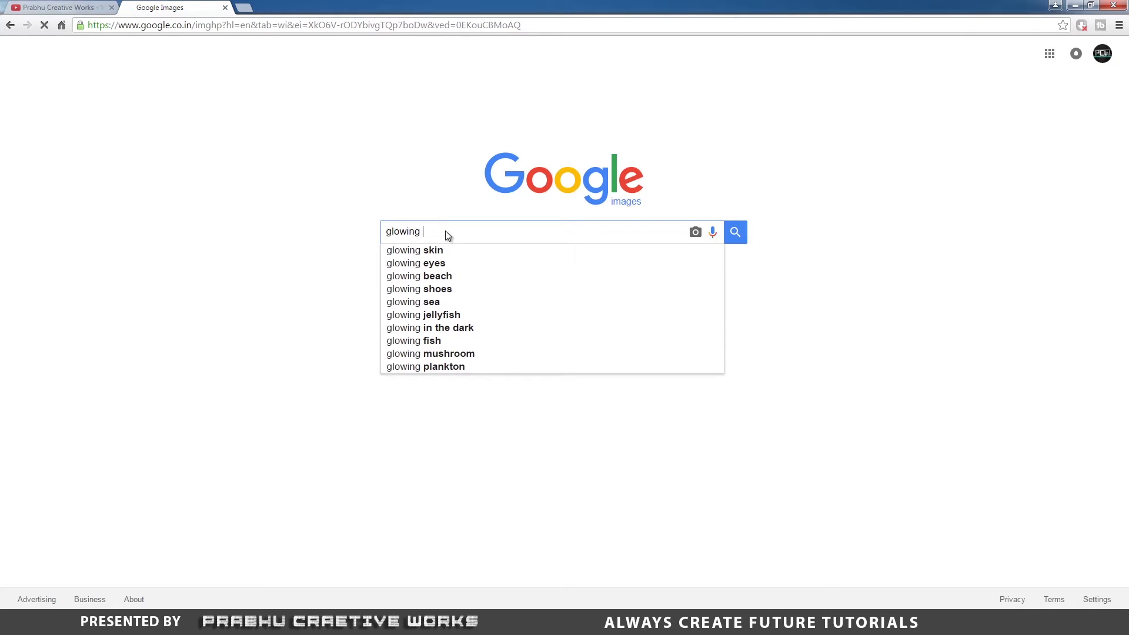
{"action": "type", "text": " 3d"}
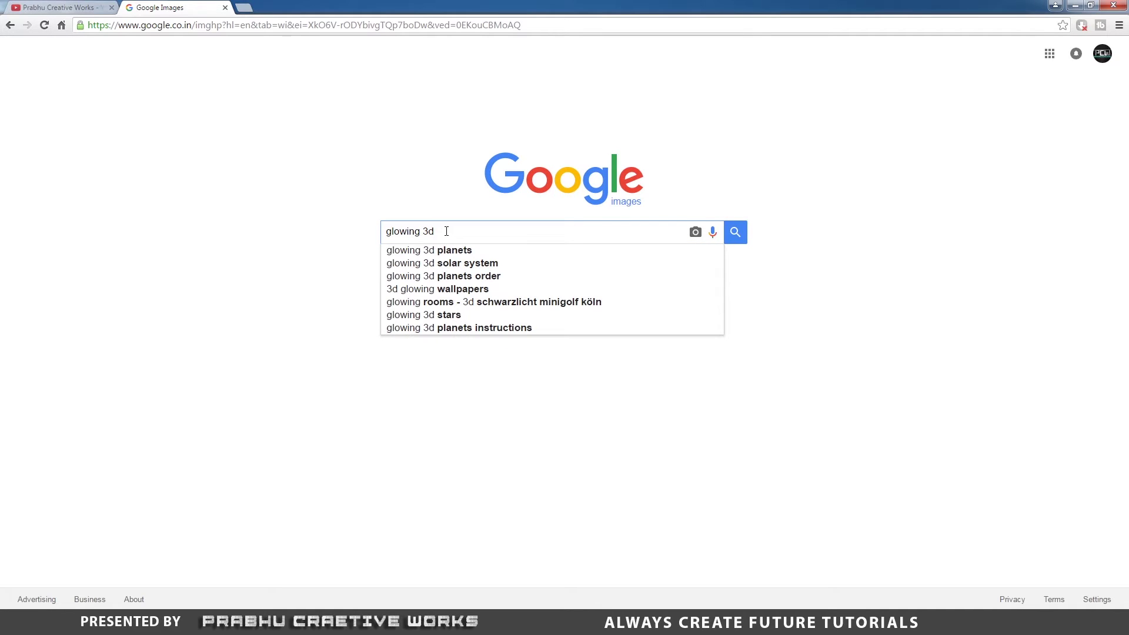
{"action": "key", "text": "Return"}
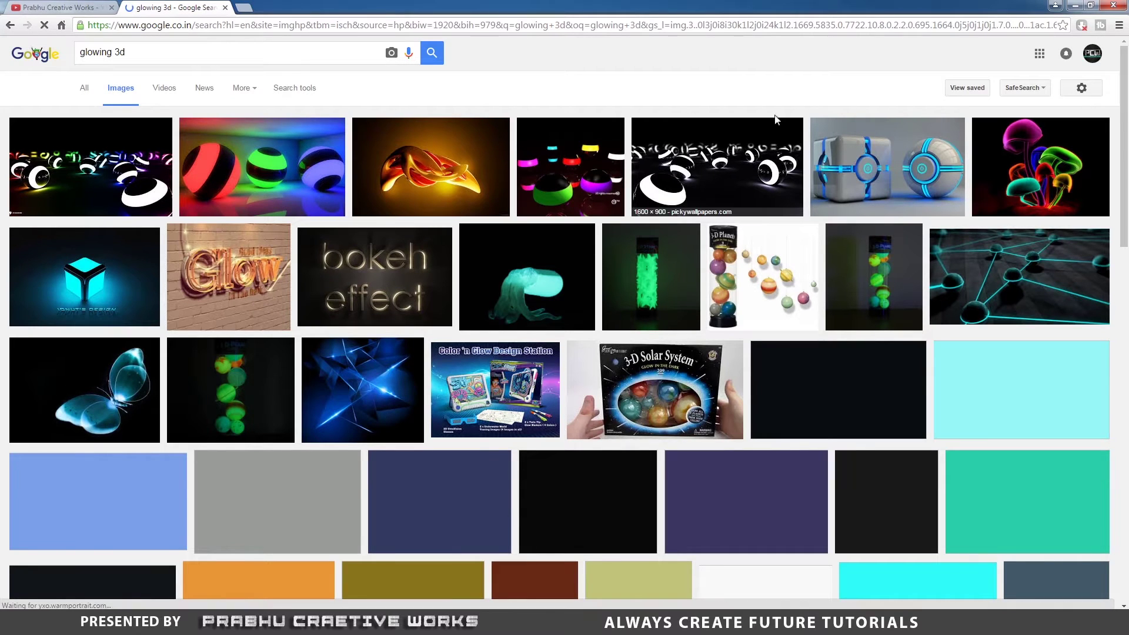
{"action": "left_click", "coordinate": [93, 158]}
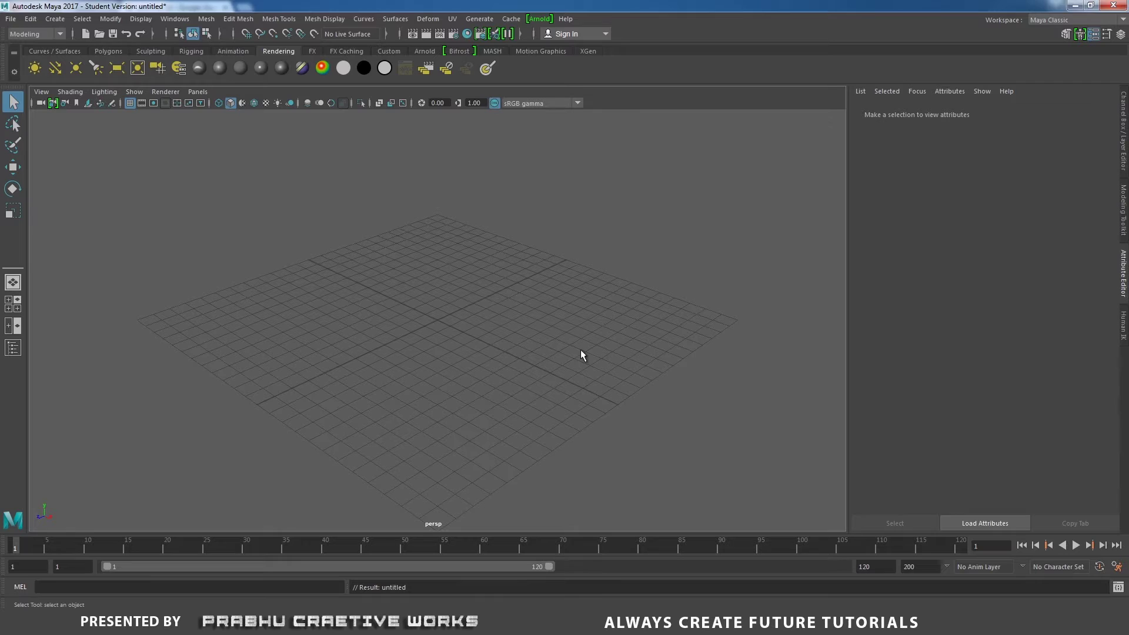
Create a polygon plane at the centre of the empty Maya scene.
{"action": "left_click", "coordinate": [108, 52]}
{"action": "left_click", "coordinate": [117, 68]}
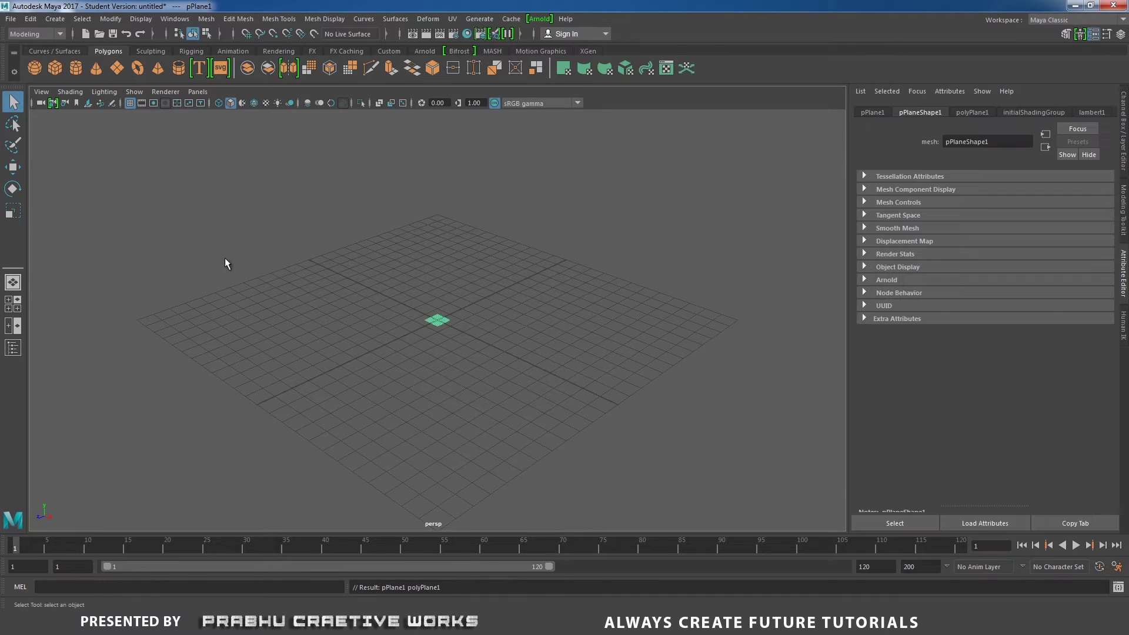
Scale the plane up uniformly to about 30.5, stretch it along Z to about 92 and widen it along X.
{"action": "left_click_drag", "start_coordinate": [227, 259], "coordinate": [315, 270], "text": "alt"}
{"action": "key", "text": "r"}
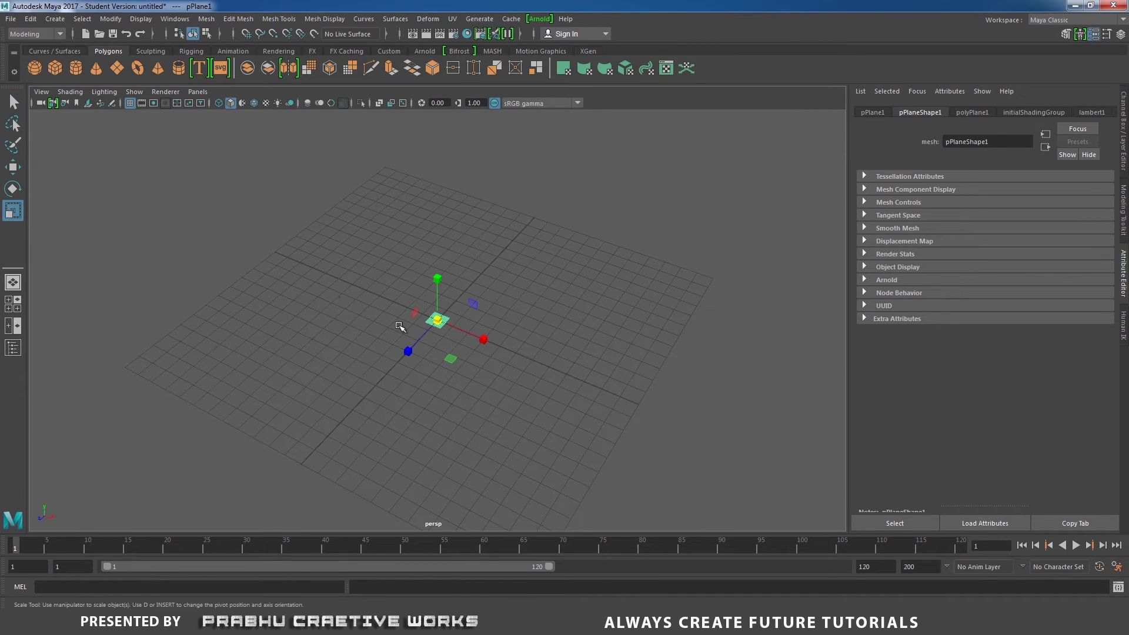
{"action": "left_click_drag", "start_coordinate": [437, 321], "coordinate": [792, 78]}
{"action": "right_click_drag", "start_coordinate": [691, 311], "coordinate": [403, 312], "text": "alt"}
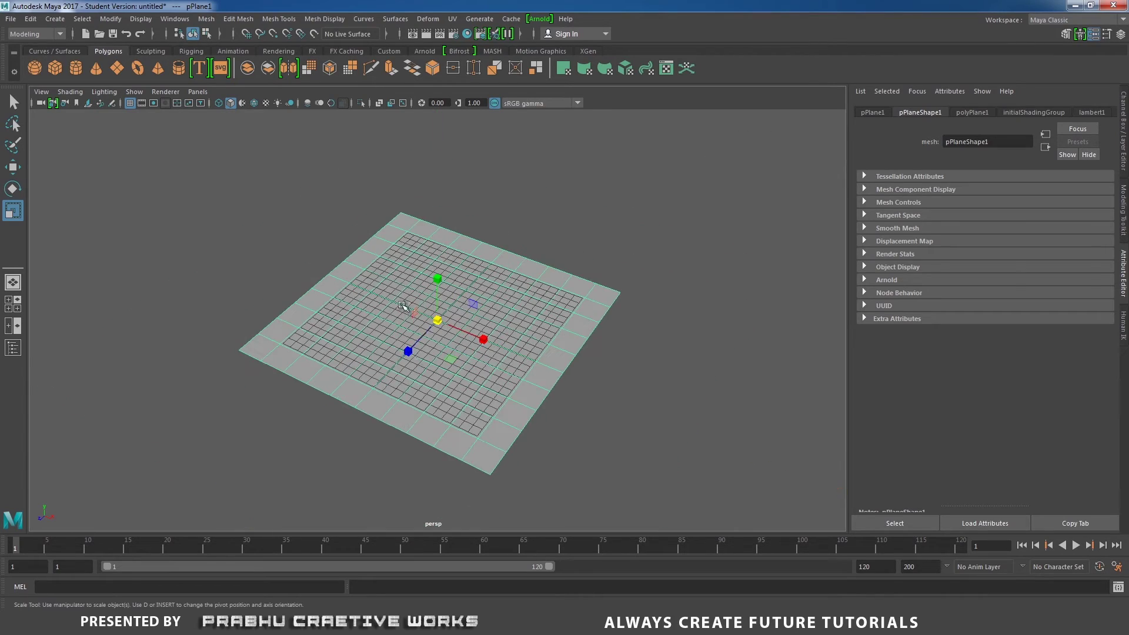
{"action": "left_click_drag", "start_coordinate": [408, 350], "coordinate": [325, 426]}
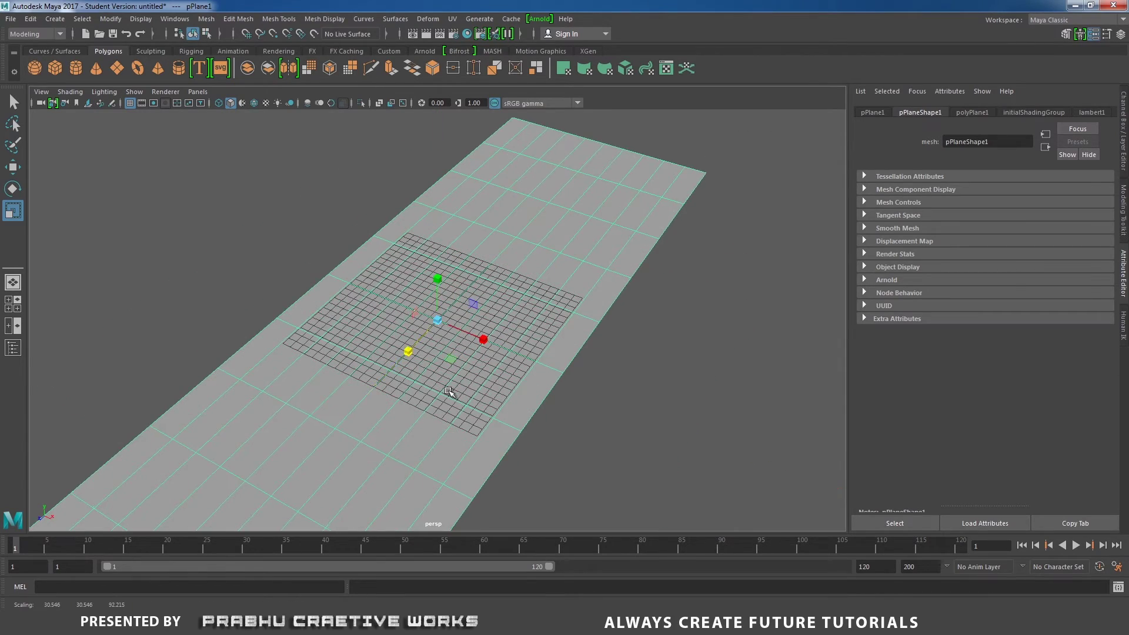
{"action": "left_click_drag", "start_coordinate": [481, 336], "coordinate": [533, 361]}
{"action": "right_click_drag", "start_coordinate": [533, 360], "coordinate": [385, 322], "text": "alt"}
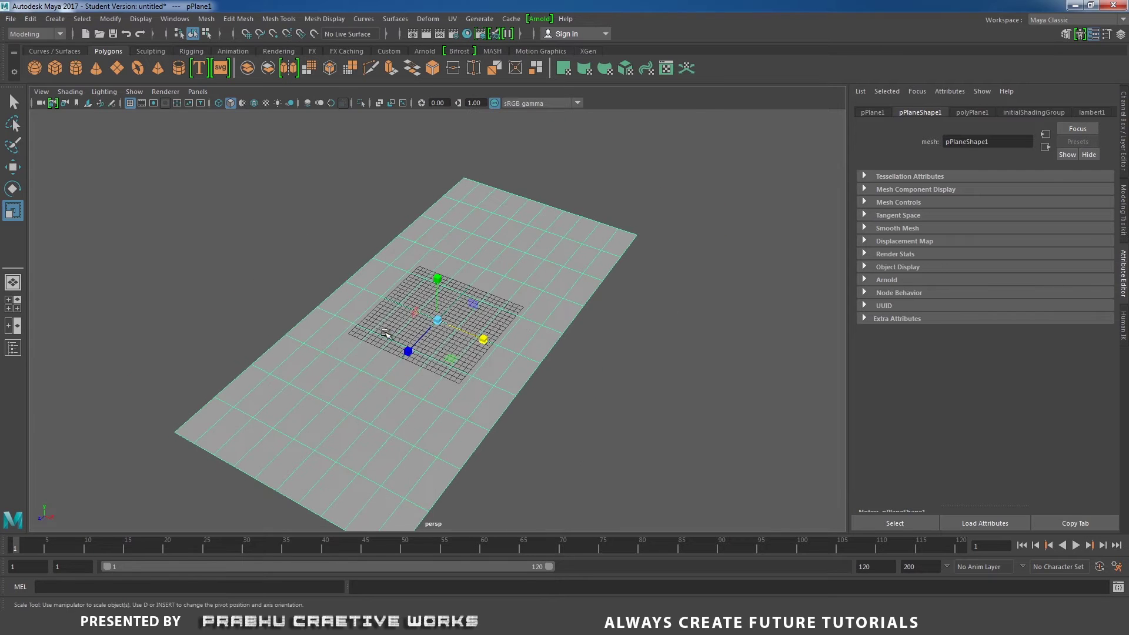
Move the plane backward along Z so the grid sits near its front edge.
{"action": "middle_click_drag", "start_coordinate": [386, 322], "coordinate": [398, 287], "text": "alt"}
{"action": "key", "text": "w"}
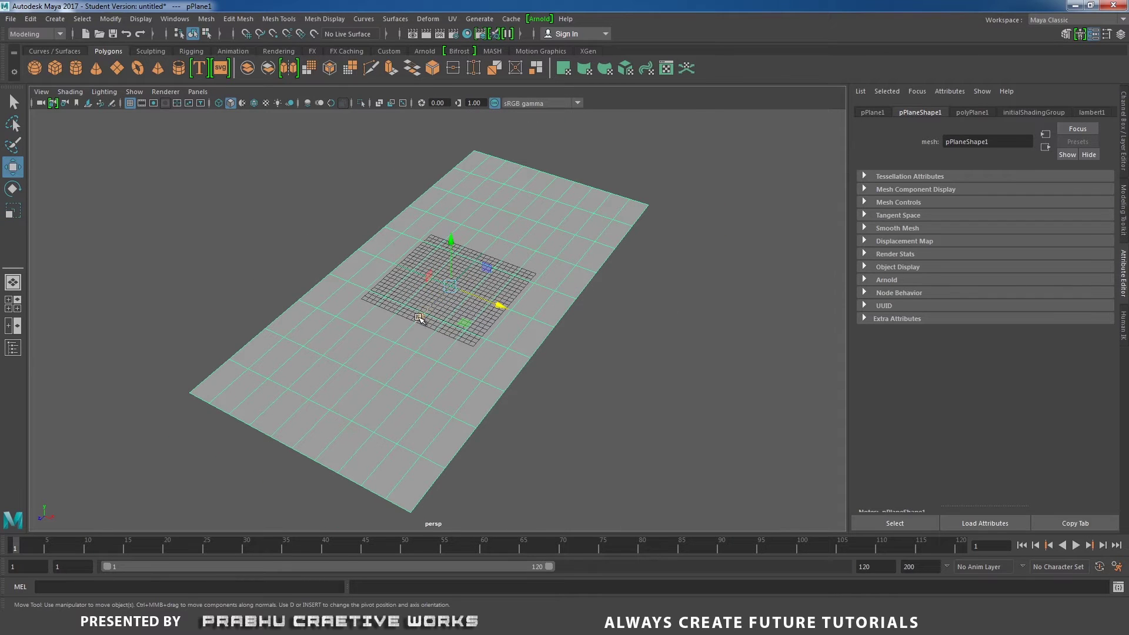
{"action": "left_click_drag", "start_coordinate": [429, 330], "coordinate": [524, 246]}
{"action": "right_click_drag", "start_coordinate": [579, 359], "coordinate": [673, 412], "text": "alt"}
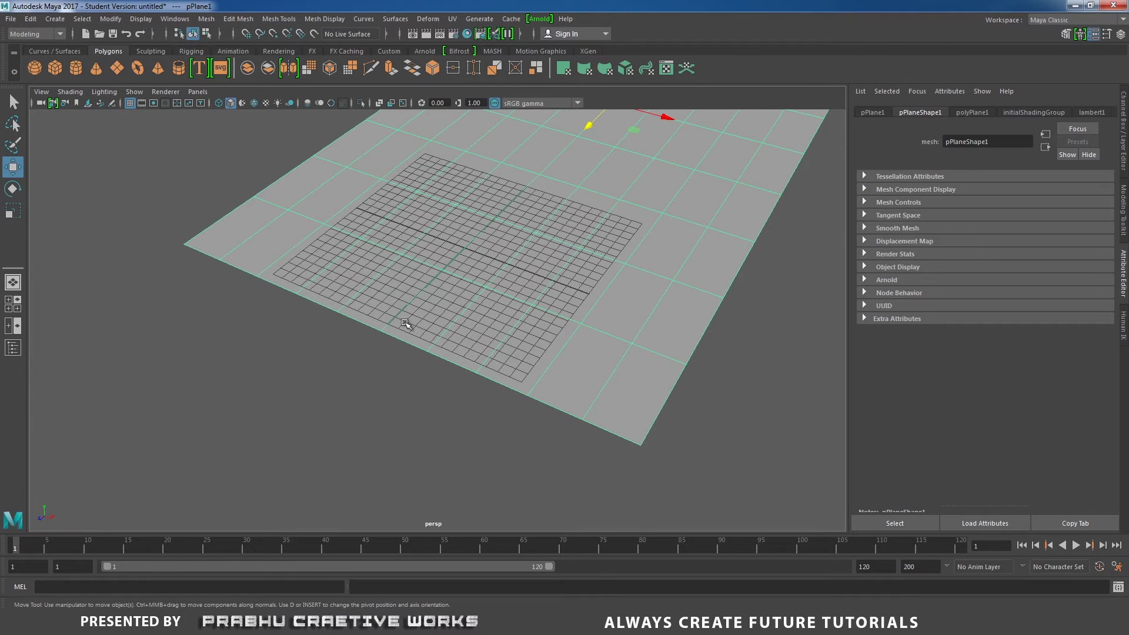
{"action": "right_click_drag", "start_coordinate": [487, 335], "coordinate": [421, 301], "text": "alt"}
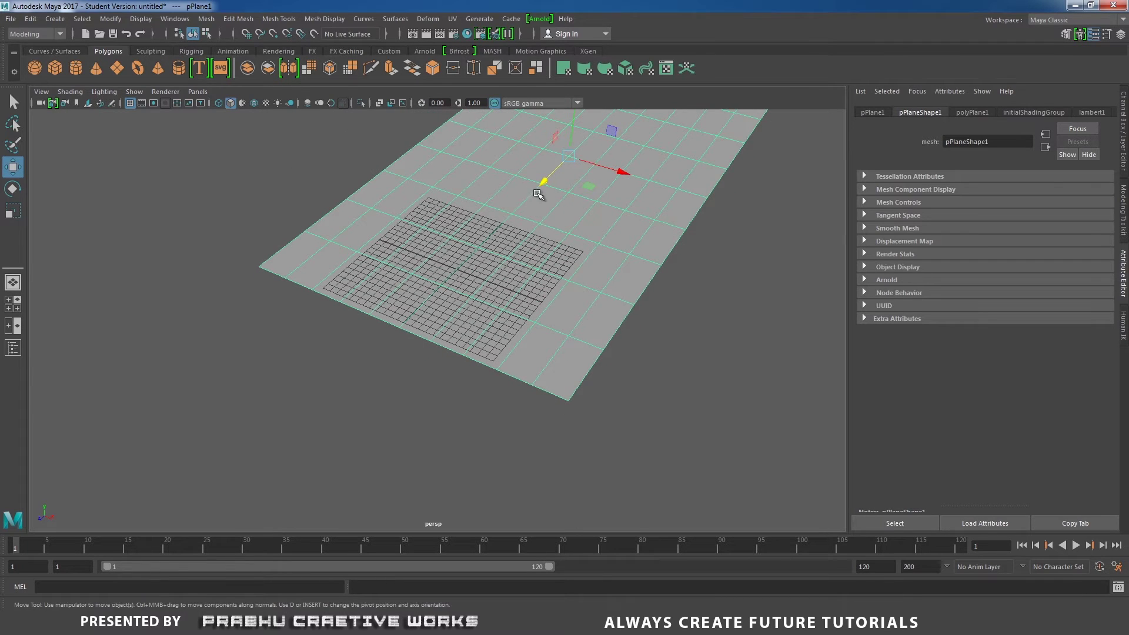
{"action": "left_click_drag", "start_coordinate": [542, 182], "coordinate": [491, 284]}
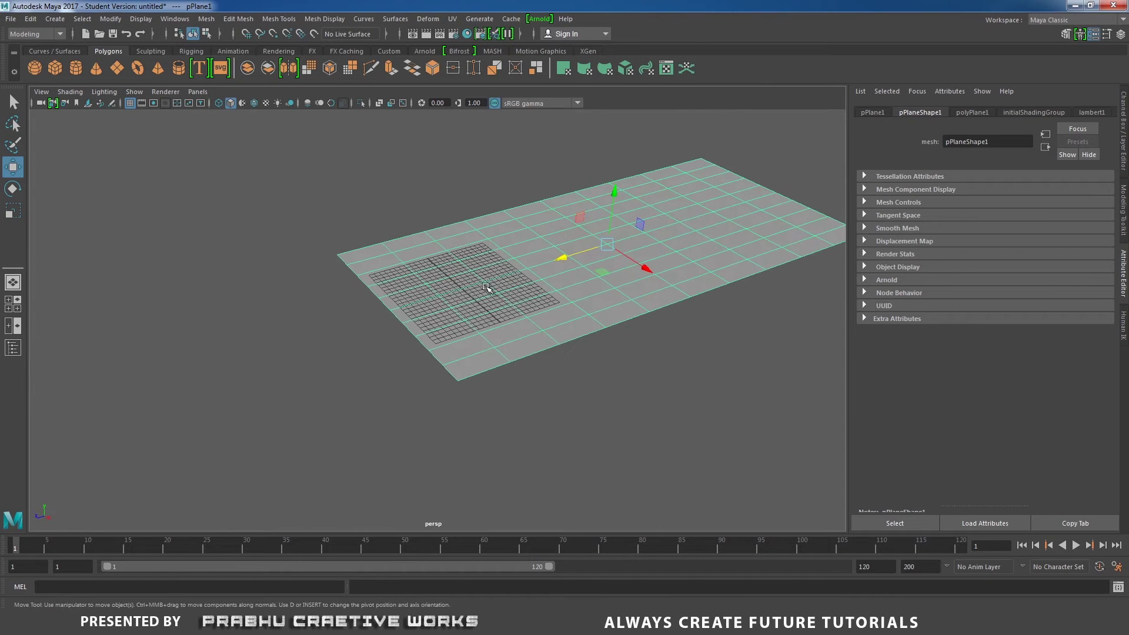
Stretch the plane further to a scale of about 118 along Z and about 57 along X.
{"action": "key", "text": "r"}
{"action": "left_click_drag", "start_coordinate": [553, 258], "coordinate": [618, 242]}
{"action": "key", "text": "w"}
{"action": "left_click_drag", "start_coordinate": [536, 301], "coordinate": [605, 277], "text": "alt"}
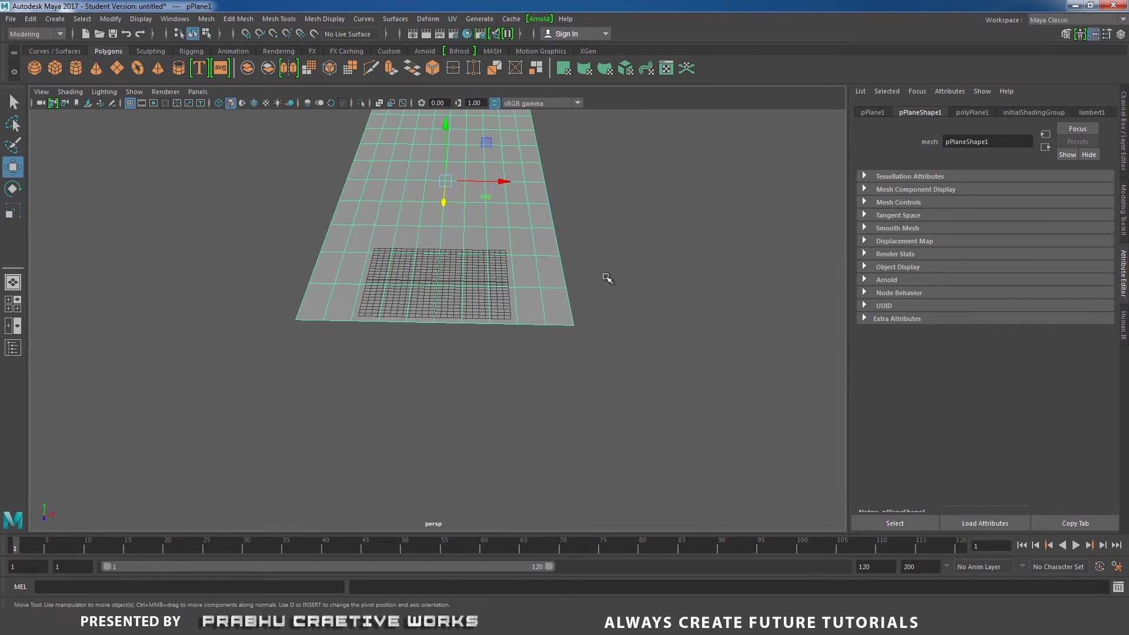
{"action": "key", "text": "r"}
{"action": "left_click_drag", "start_coordinate": [500, 186], "coordinate": [514, 301]}
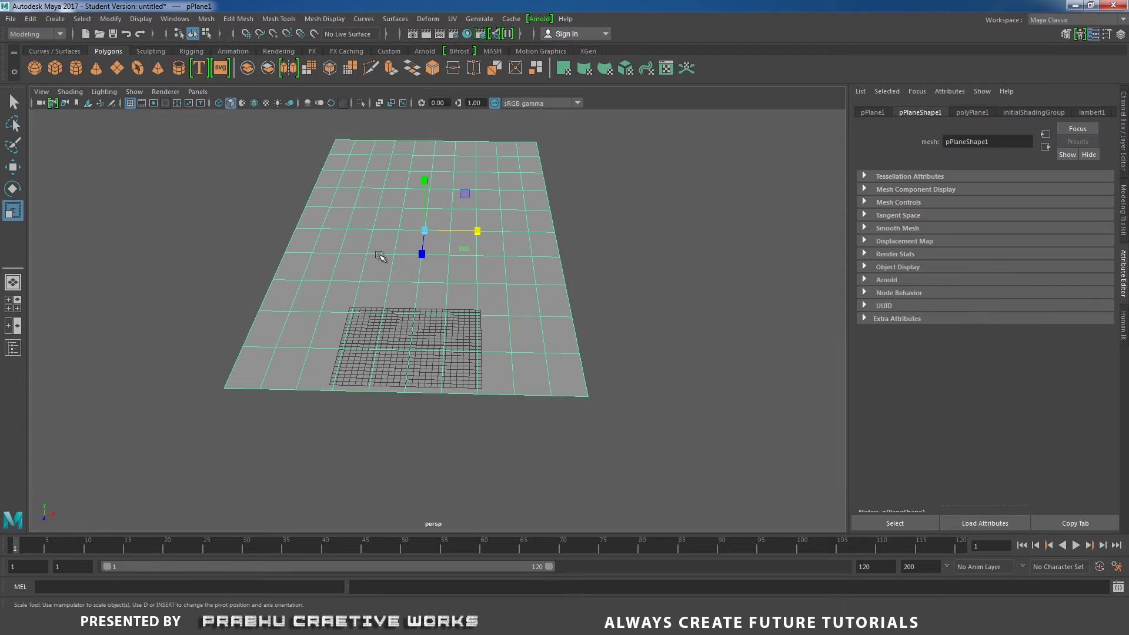
Set the plane's Subdivisions Width and Subdivisions Height to 1.
{"action": "left_click", "coordinate": [980, 112]}
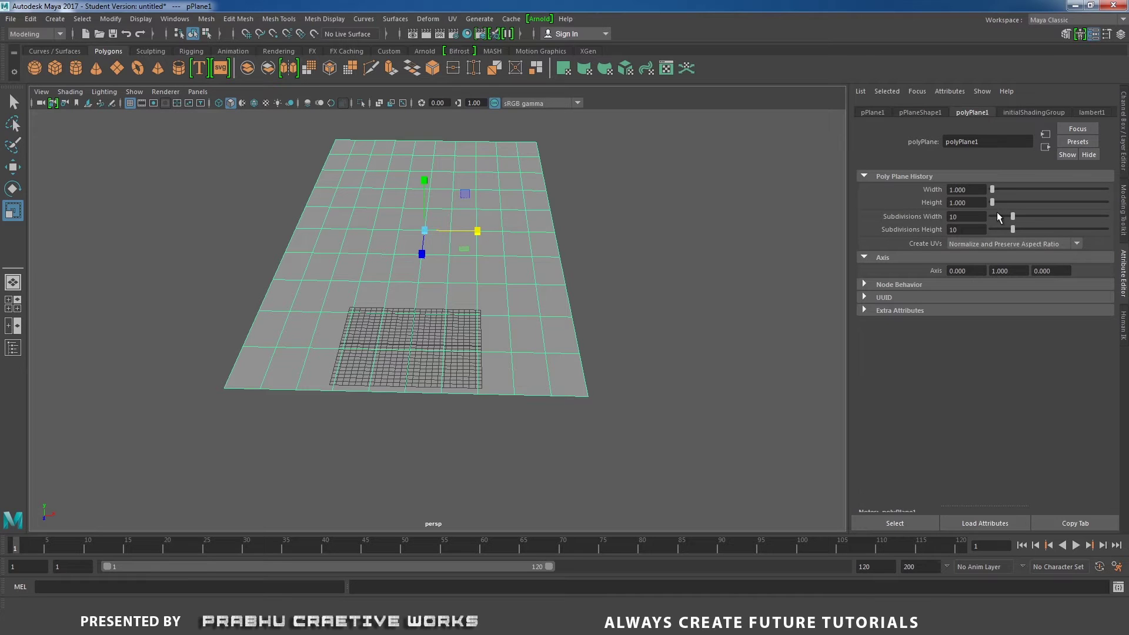
{"action": "left_click_drag", "start_coordinate": [998, 218], "coordinate": [865, 227]}
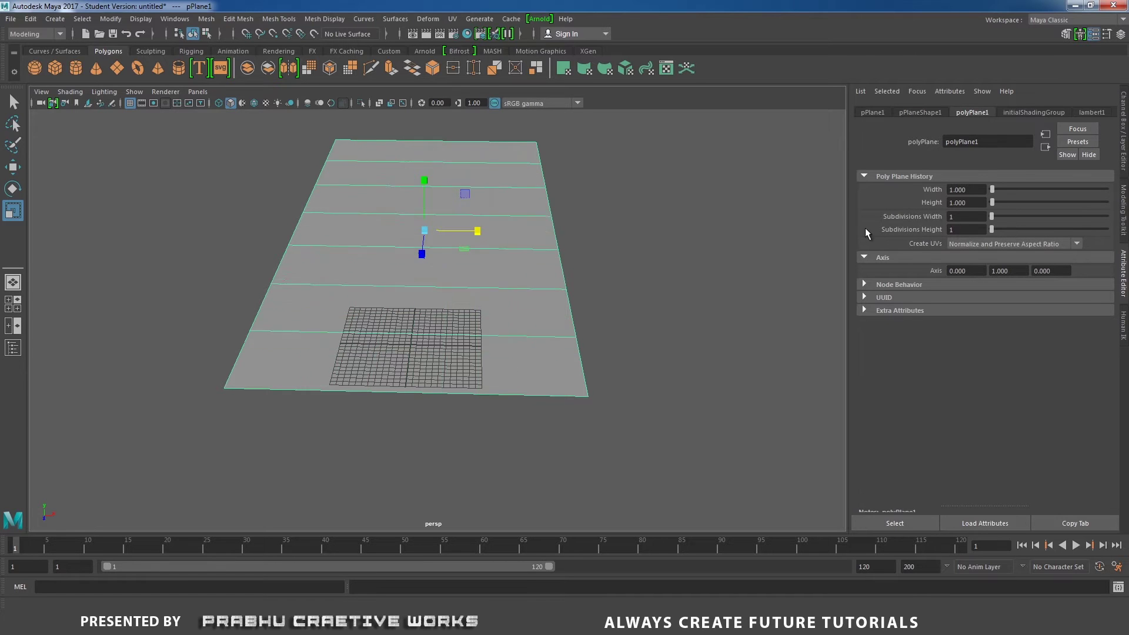
{"action": "left_click", "coordinate": [689, 222]}
{"action": "scroll", "coordinate": [678, 252], "scroll_direction": "up", "scroll_amount": 2}
{"action": "left_click", "coordinate": [555, 244]}
{"action": "middle_click_drag", "start_coordinate": [626, 266], "coordinate": [624, 282], "text": "alt"}
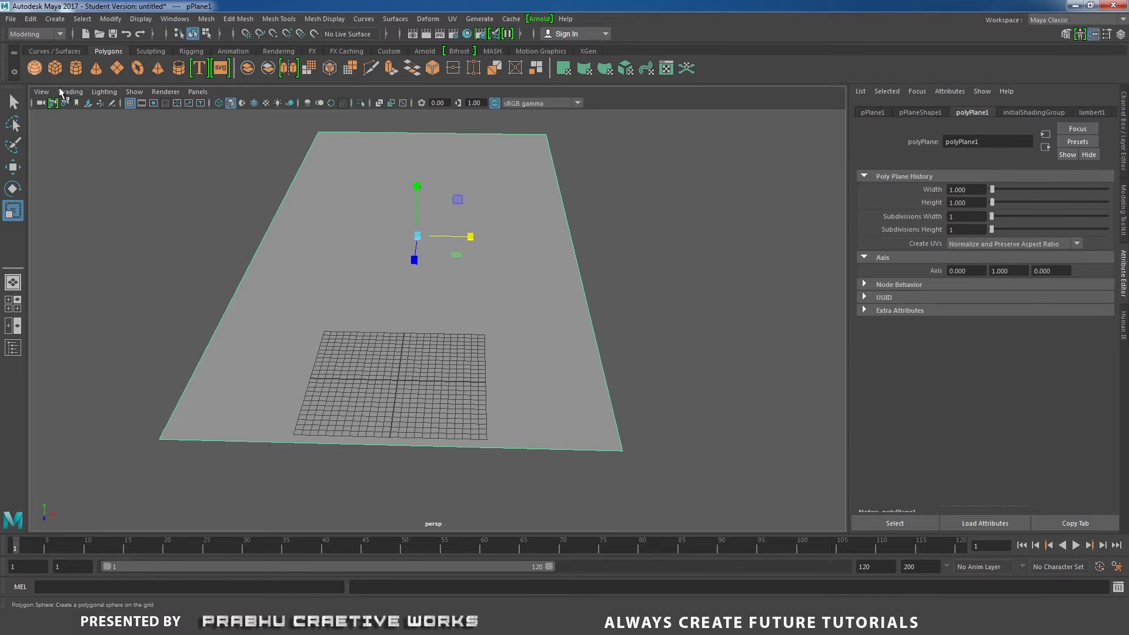
Create a polygon sphere at the grid centre and scale it uniformly to about 2.67.
{"action": "left_click", "coordinate": [34, 68]}
{"action": "left_click_drag", "start_coordinate": [328, 254], "coordinate": [401, 261], "text": "alt"}
{"action": "left_click_drag", "start_coordinate": [410, 349], "coordinate": [567, 364]}
Raise the sphere about 2.64 along Y in the front view to rest on the ground, and move it forward about 8.2 along Z.
{"action": "key", "text": "space"}
{"action": "key", "text": "w"}
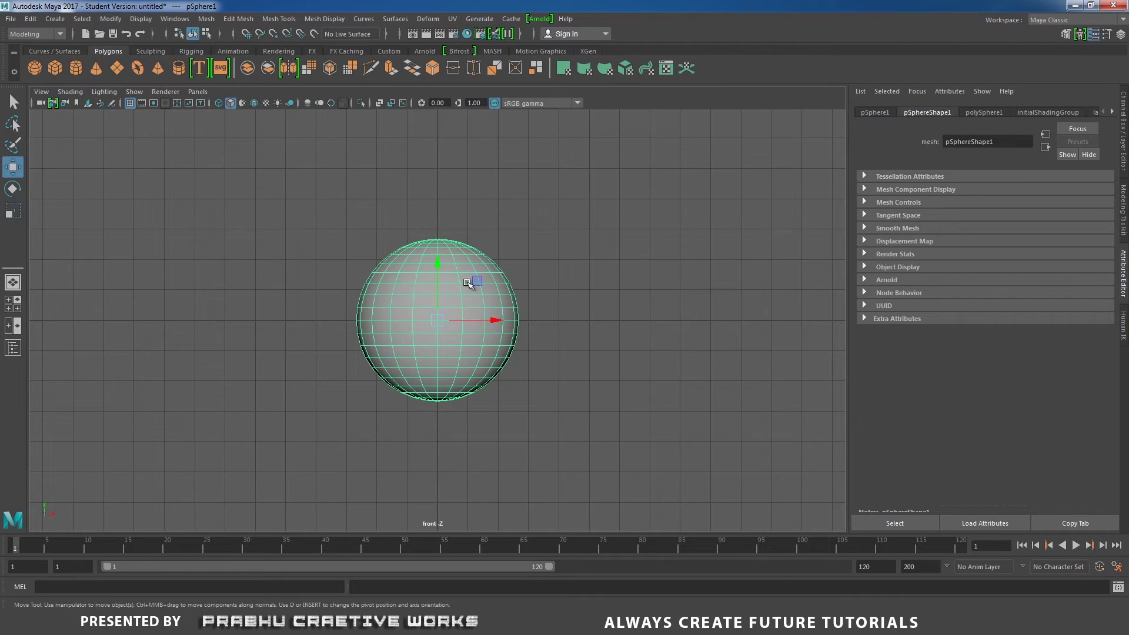
{"action": "left_click_drag", "start_coordinate": [444, 260], "coordinate": [455, 181]}
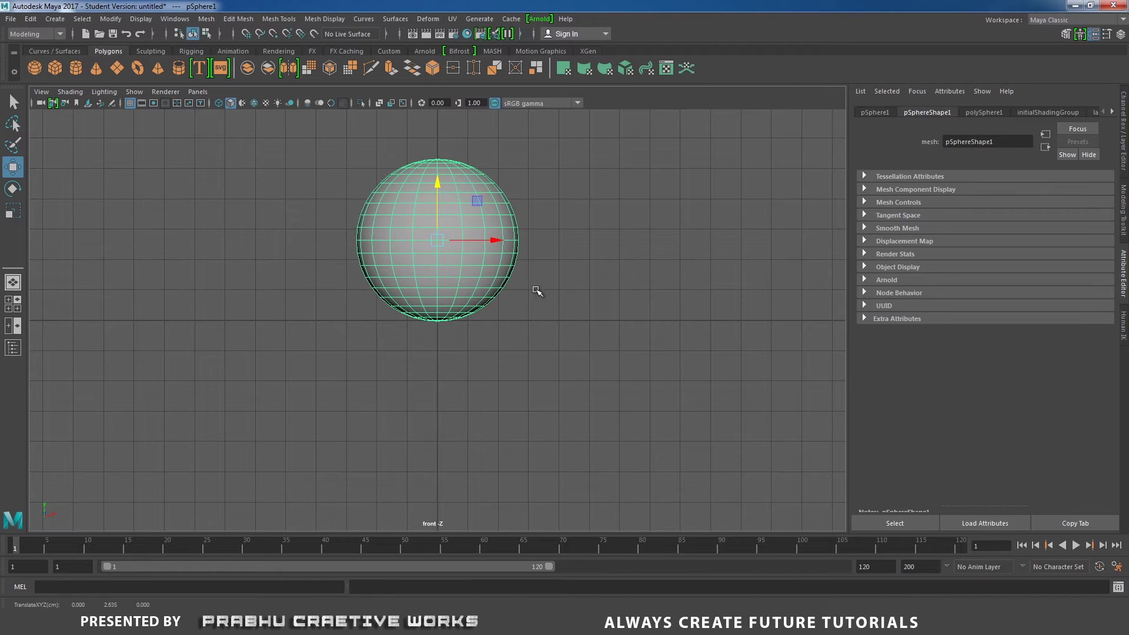
{"action": "key", "text": "space"}
{"action": "left_click_drag", "start_coordinate": [533, 297], "coordinate": [537, 256]}
{"action": "left_click_drag", "start_coordinate": [539, 259], "coordinate": [456, 319], "text": "alt"}
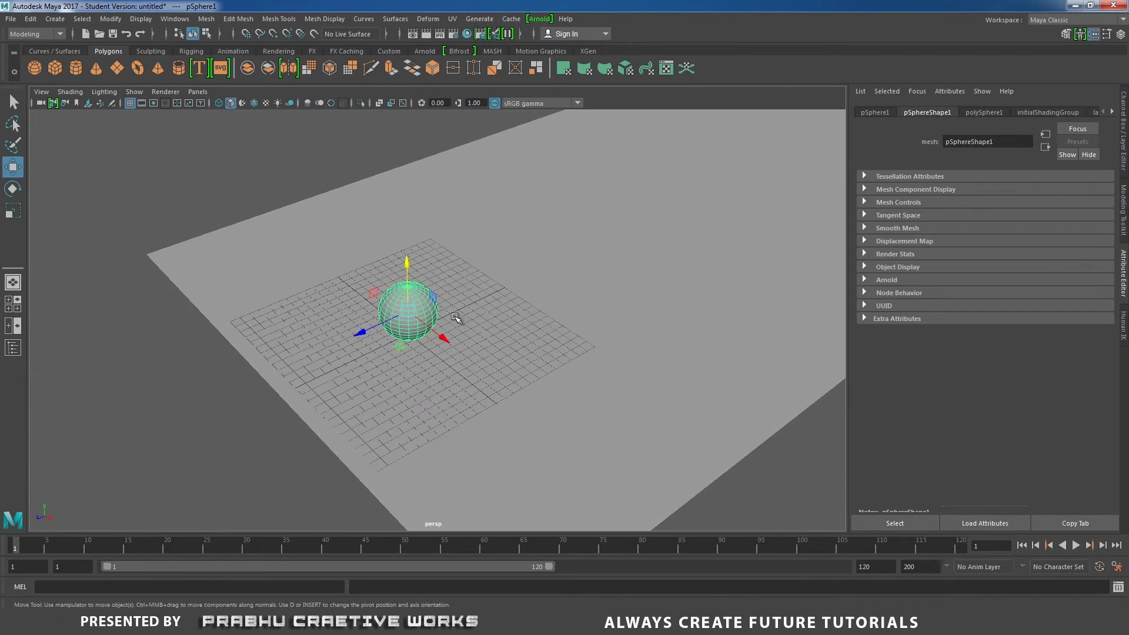
{"action": "left_click_drag", "start_coordinate": [359, 336], "coordinate": [282, 377]}
{"action": "middle_click_drag", "start_coordinate": [546, 344], "coordinate": [551, 305], "text": "alt"}
{"action": "left_click_drag", "start_coordinate": [464, 329], "coordinate": [347, 354], "text": "alt"}
{"action": "right_click_drag", "start_coordinate": [353, 356], "coordinate": [510, 425], "text": "alt"}
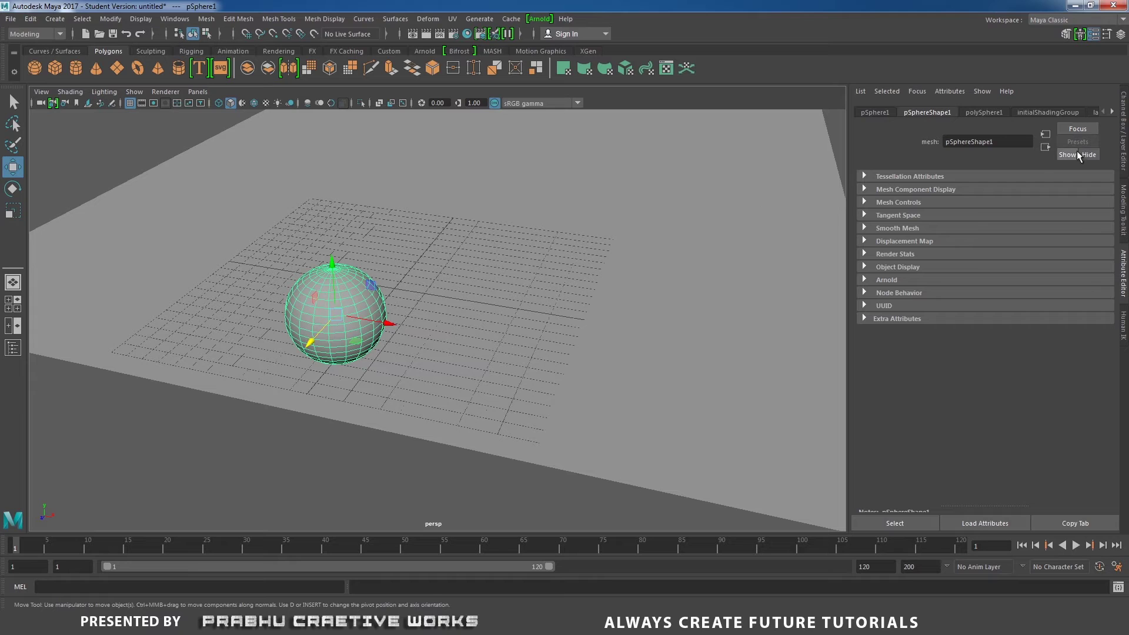
Set the sphere's Subdivisions Axis and Subdivisions Height to 40.
{"action": "left_click", "coordinate": [1123, 144]}
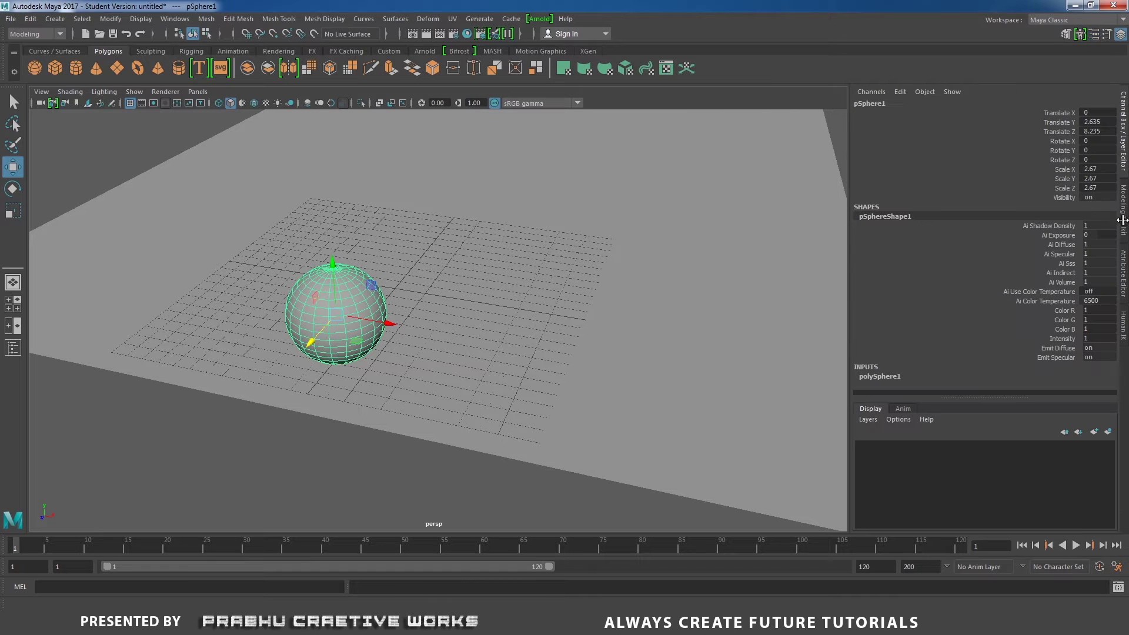
{"action": "left_click", "coordinate": [878, 376]}
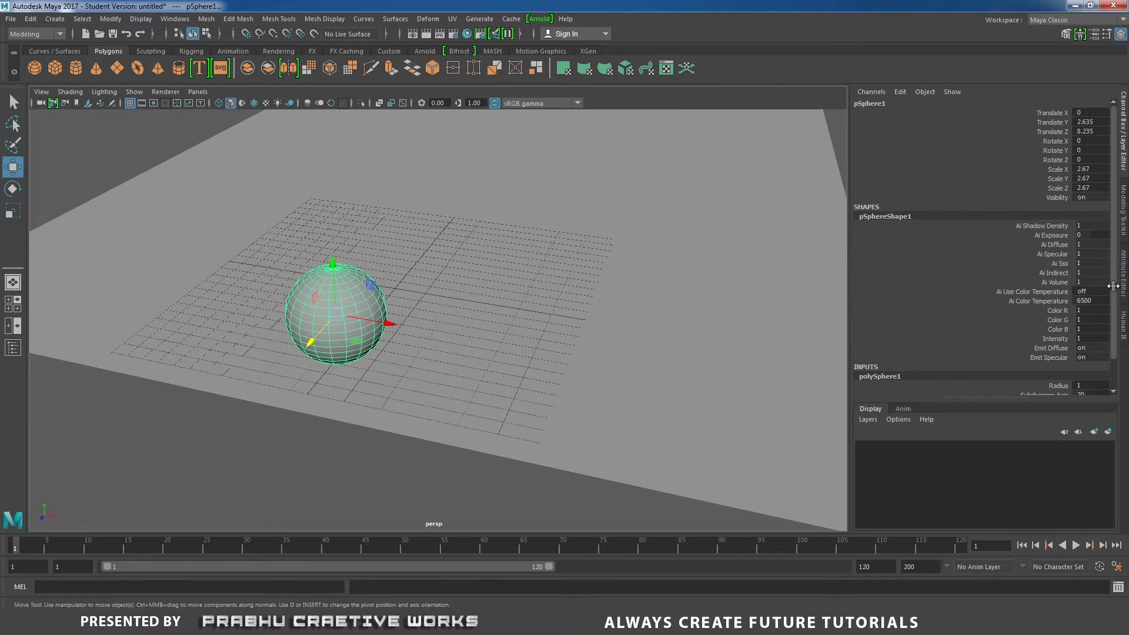
{"action": "scroll", "coordinate": [1111, 284], "scroll_direction": "down", "scroll_amount": 1}
{"action": "left_click_drag", "start_coordinate": [1094, 362], "coordinate": [1093, 371]}
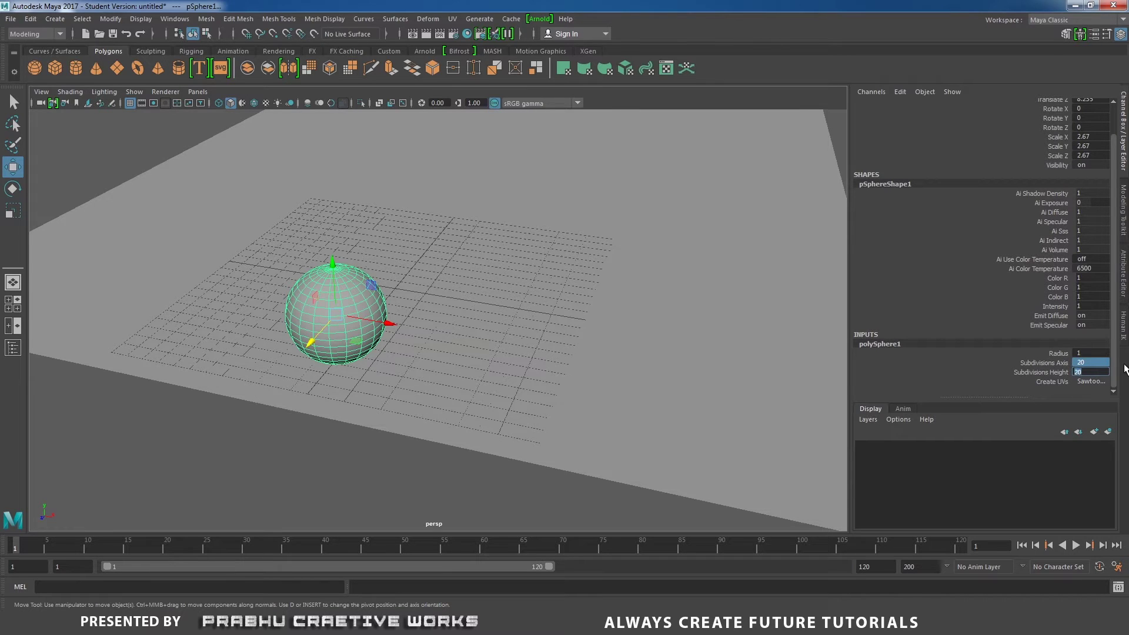
{"action": "type", "text": "40"}
{"action": "key", "text": "Return"}
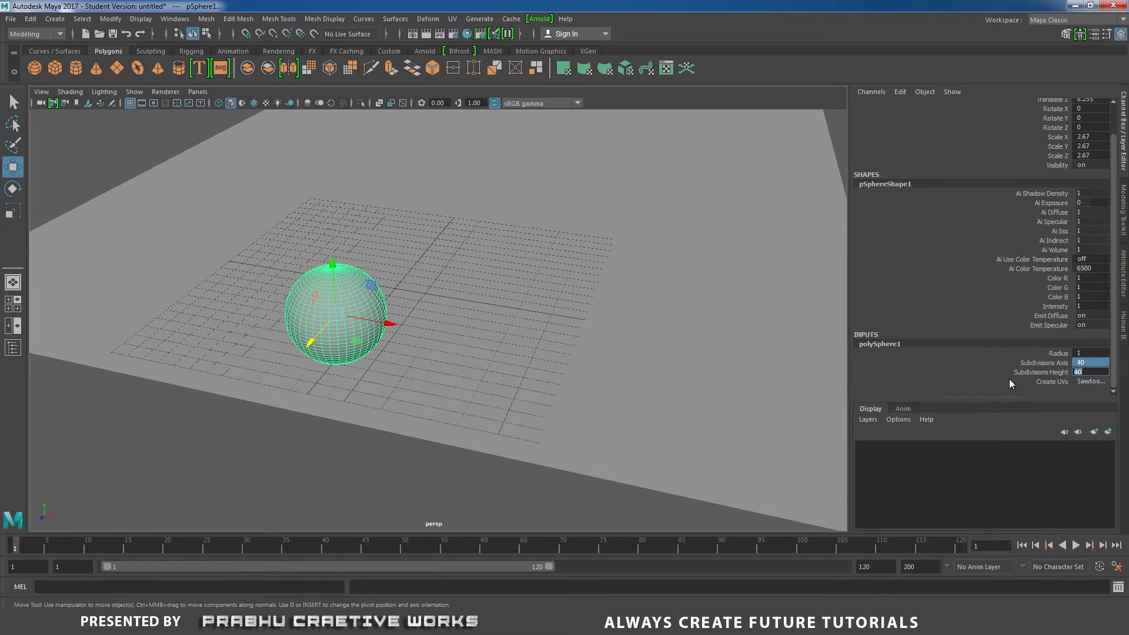
{"action": "left_click", "coordinate": [262, 474]}
{"action": "left_click", "coordinate": [375, 332]}
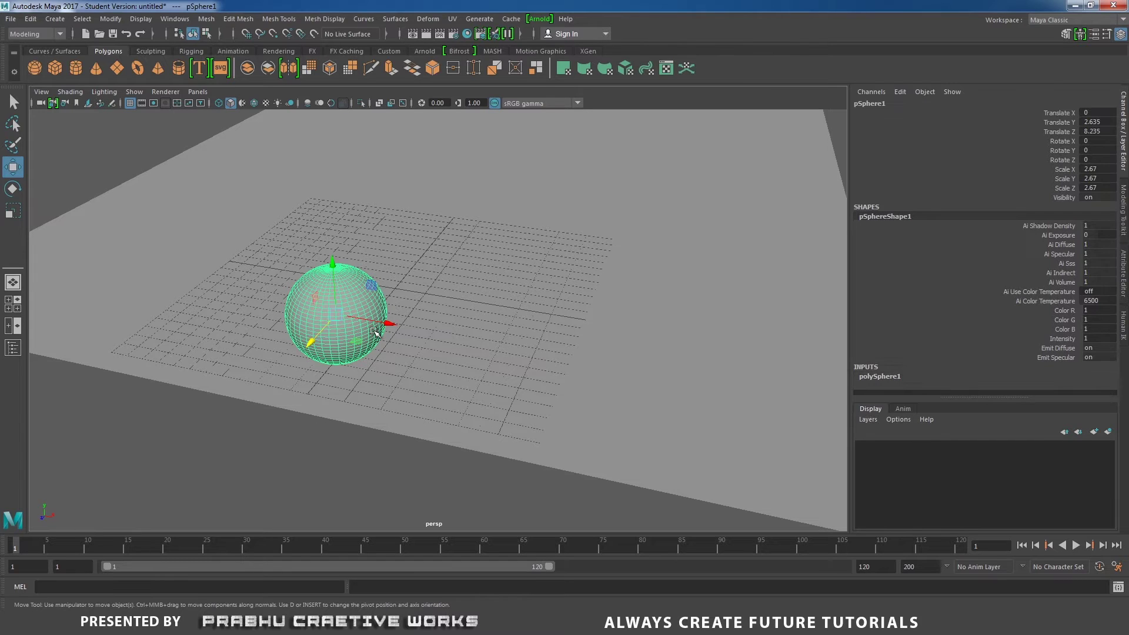
Open the Outliner and rename the sphere as Sphere01.
{"action": "left_click", "coordinate": [175, 19]}
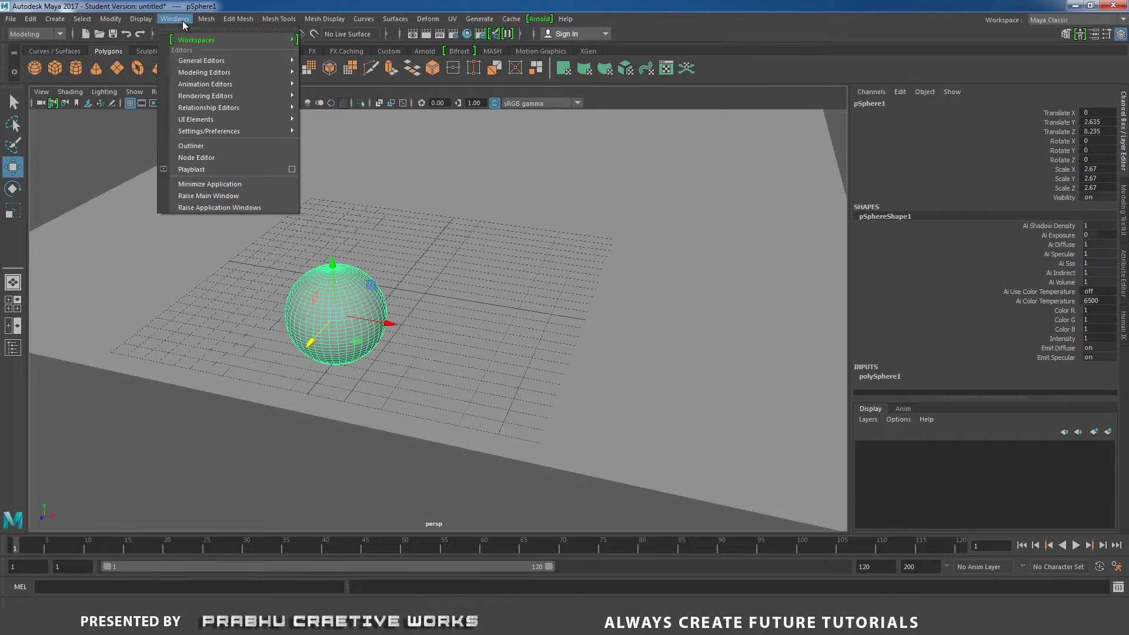
{"action": "left_click", "coordinate": [191, 145]}
{"action": "left_click_drag", "start_coordinate": [316, 133], "coordinate": [875, 185]}
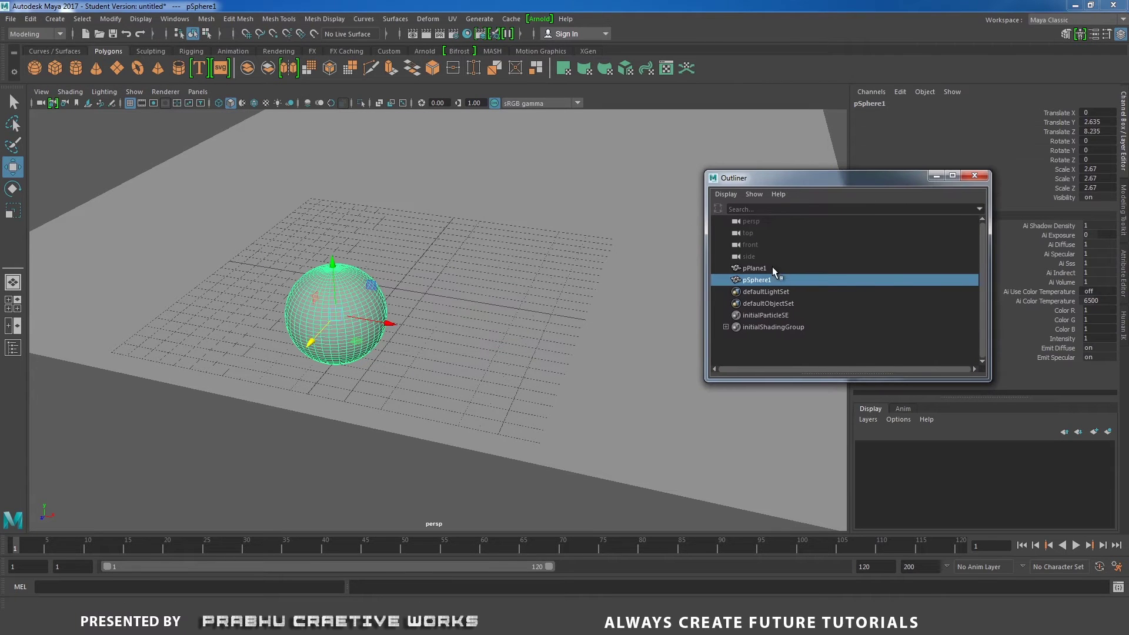
{"action": "double_click", "coordinate": [764, 280]}
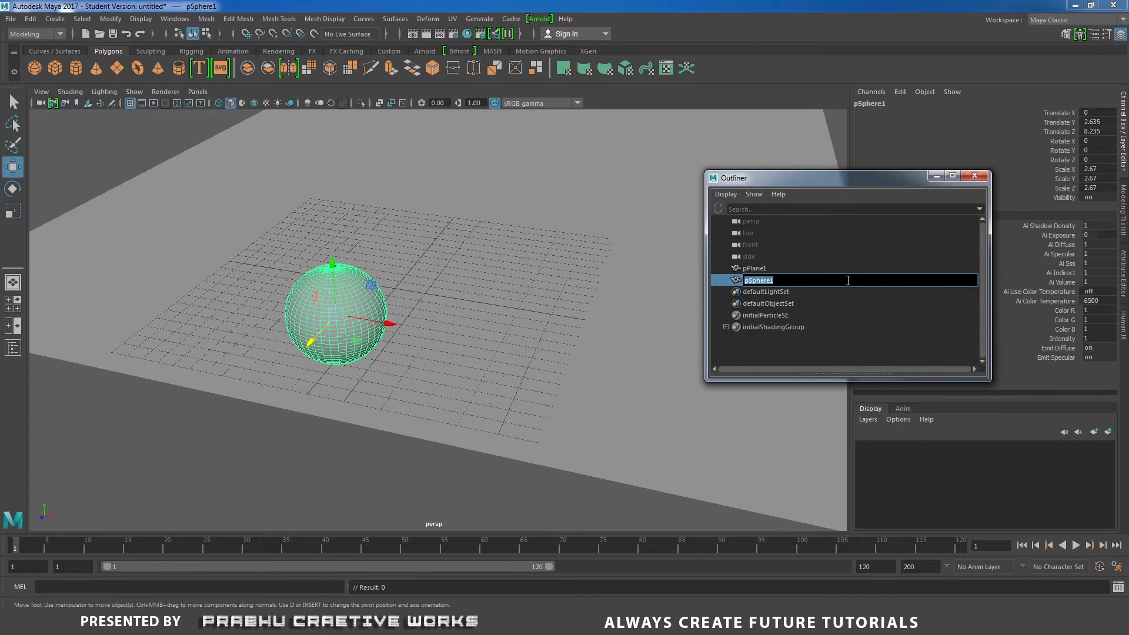
{"action": "type", "text": "s"}
{"action": "type", "text": "phere01"}
{"action": "key", "text": "Return"}
Rename the plane as Ground01 and close the Outliner.
{"action": "double_click", "coordinate": [755, 268]}
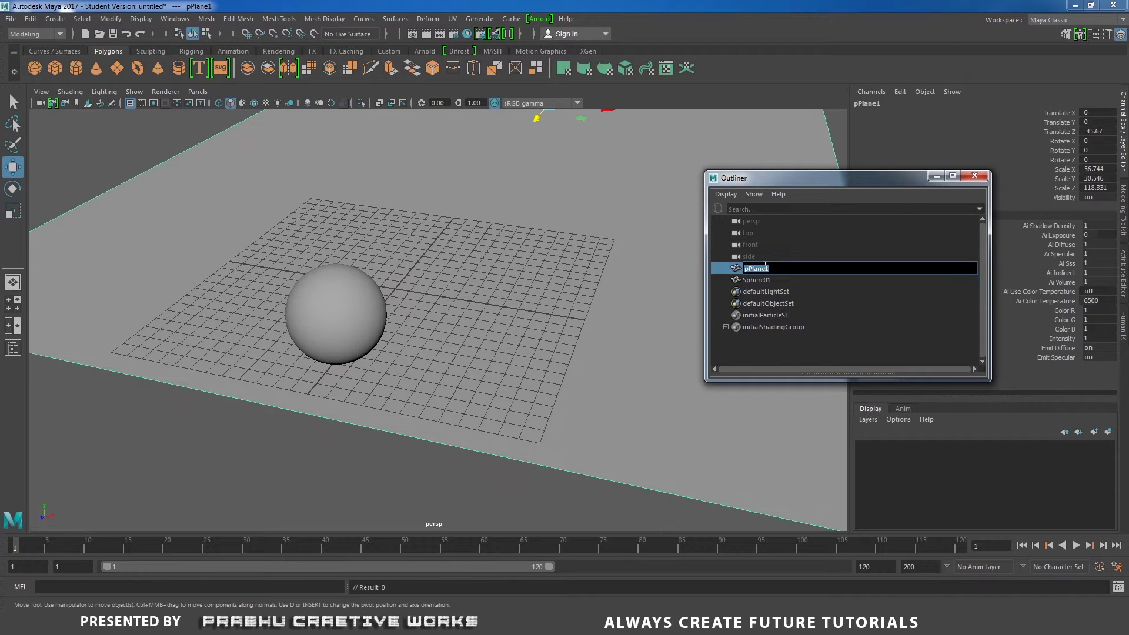
{"action": "type", "text": "ound01"}
{"action": "key", "text": "Return"}
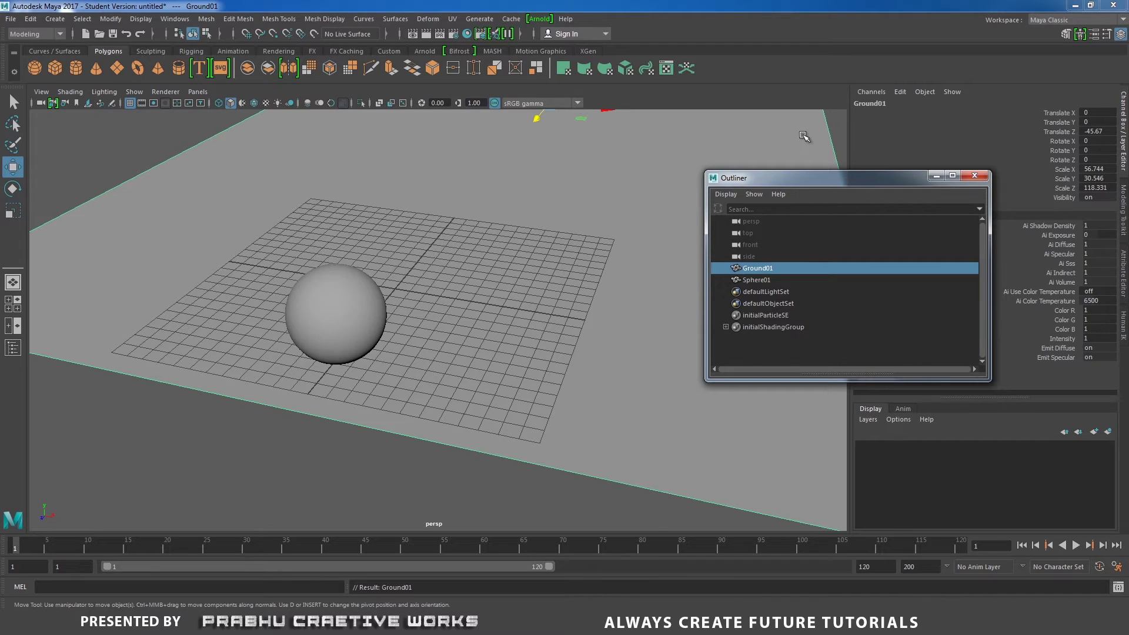
{"action": "left_click", "coordinate": [974, 175]}
Assign a new Arnold aiStandard material to the sphere.
{"action": "left_click_drag", "start_coordinate": [509, 308], "coordinate": [506, 388], "text": "alt"}
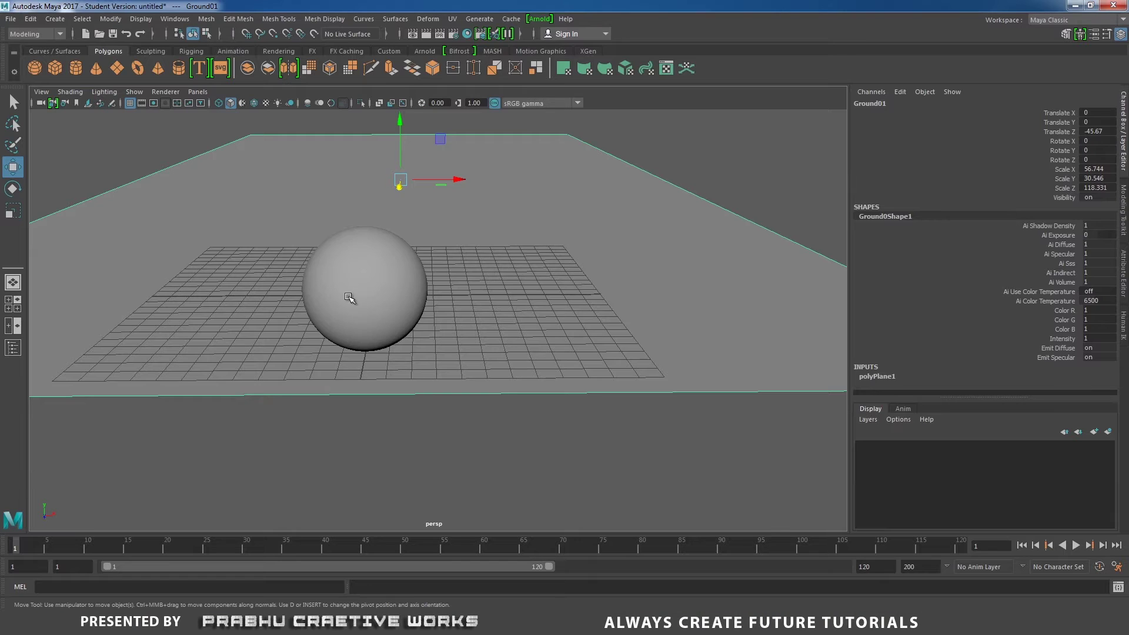
{"action": "left_click", "coordinate": [349, 297]}
{"action": "right_click_drag", "start_coordinate": [370, 317], "coordinate": [423, 283], "text": "alt"}
{"action": "middle_click_drag", "start_coordinate": [424, 282], "coordinate": [462, 278], "text": "alt"}
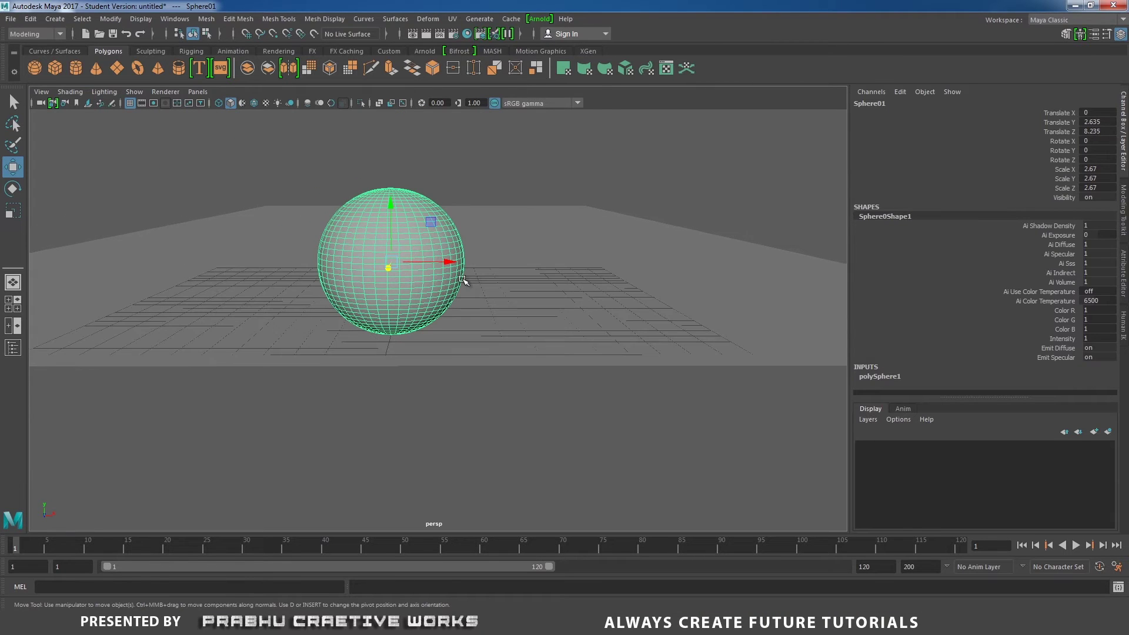
{"action": "right_click_drag", "start_coordinate": [418, 221], "coordinate": [447, 522]}
{"action": "left_click", "coordinate": [743, 250]}
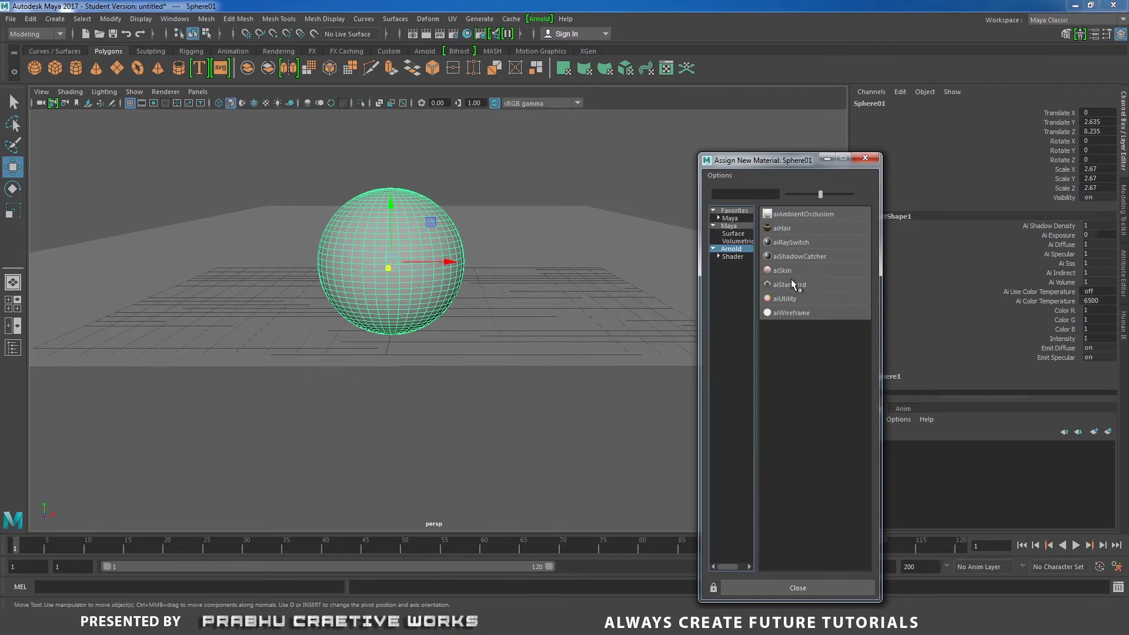
{"action": "left_click", "coordinate": [791, 284]}
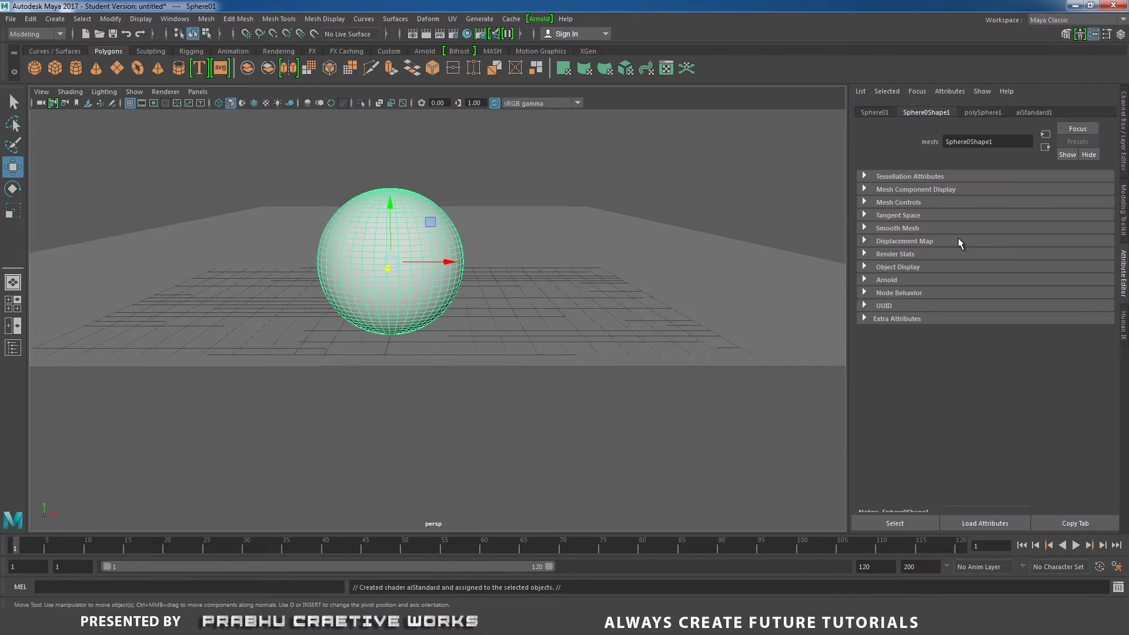
Rename the sphere's material as black_aiStandard1 and set its Diffuse color to black.
{"action": "left_click", "coordinate": [1033, 113]}
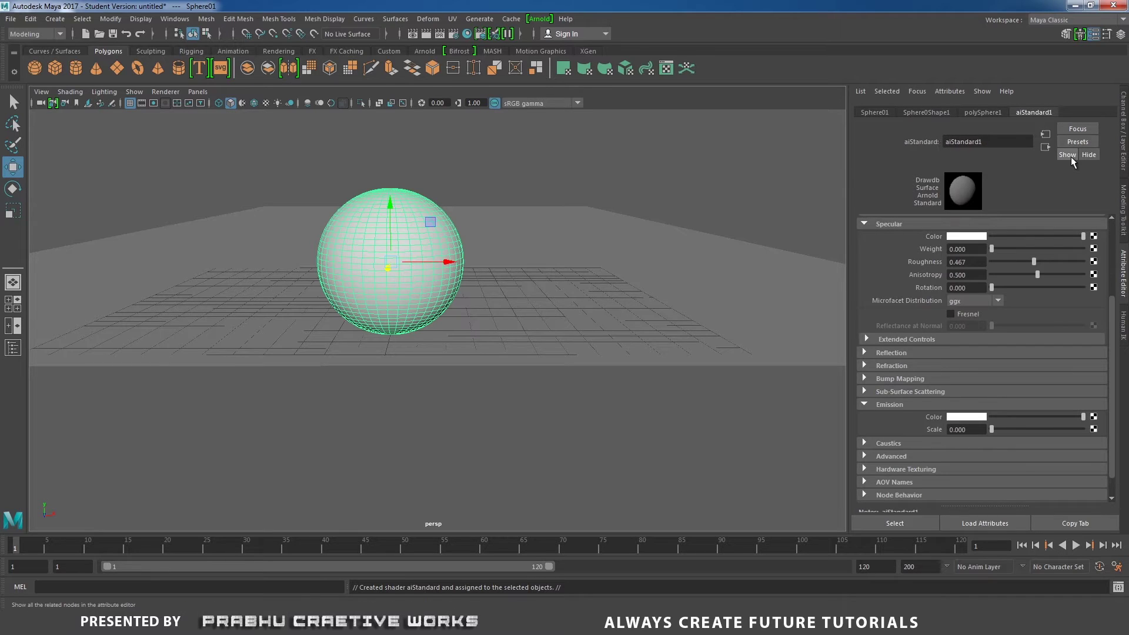
{"action": "type", "text": "black_"}
{"action": "key", "text": "Return"}
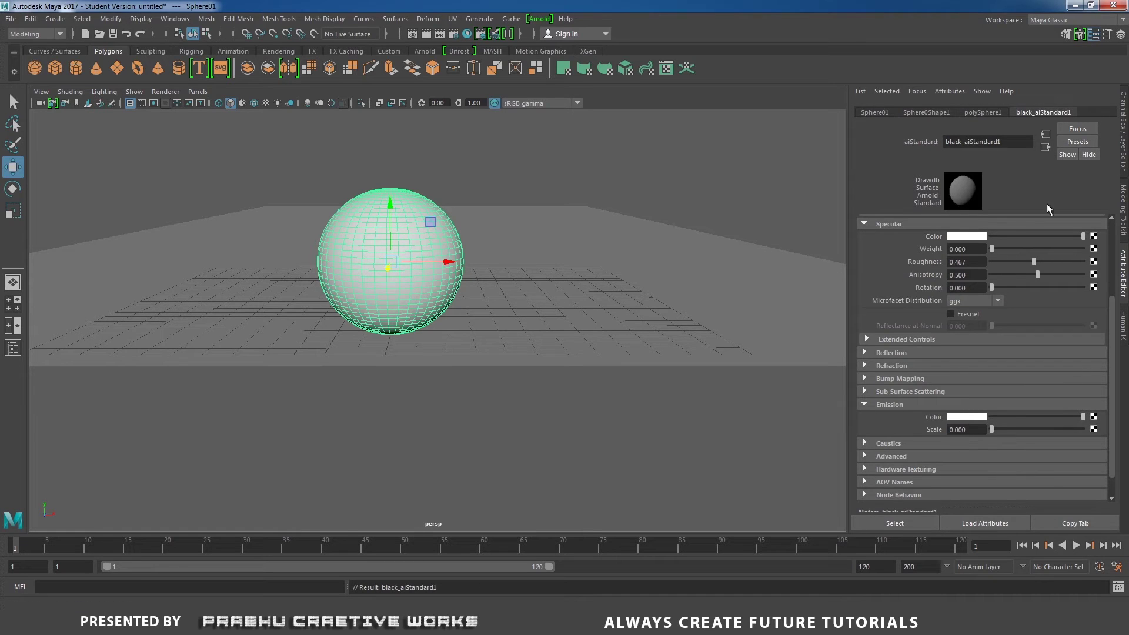
{"action": "left_click_drag", "start_coordinate": [1111, 311], "coordinate": [1124, 226]}
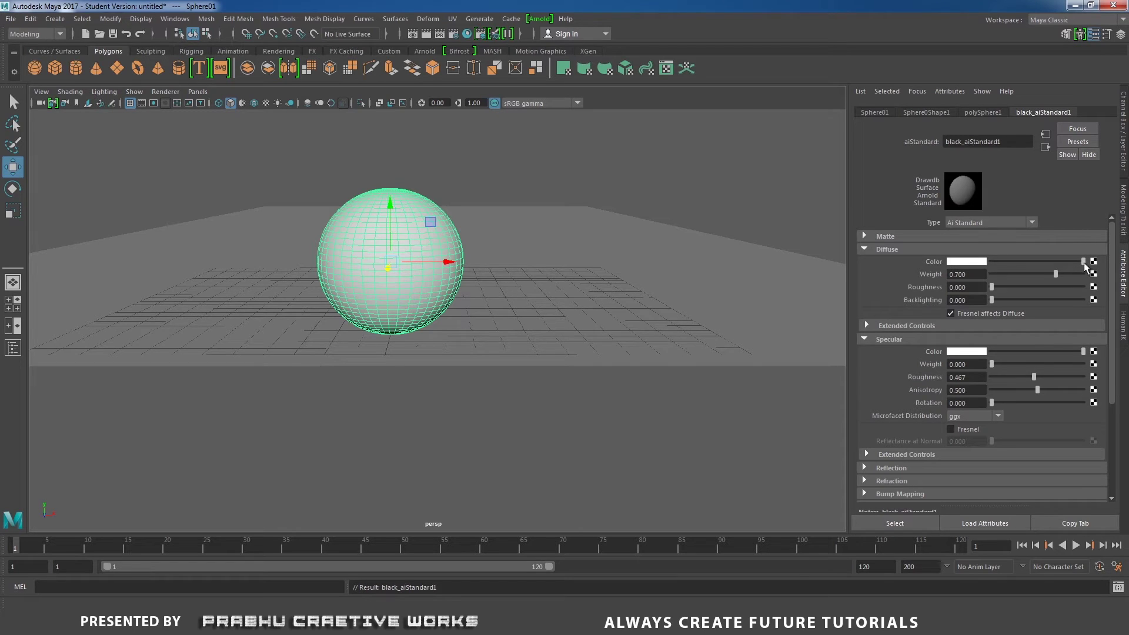
{"action": "left_click_drag", "start_coordinate": [1084, 266], "coordinate": [962, 274]}
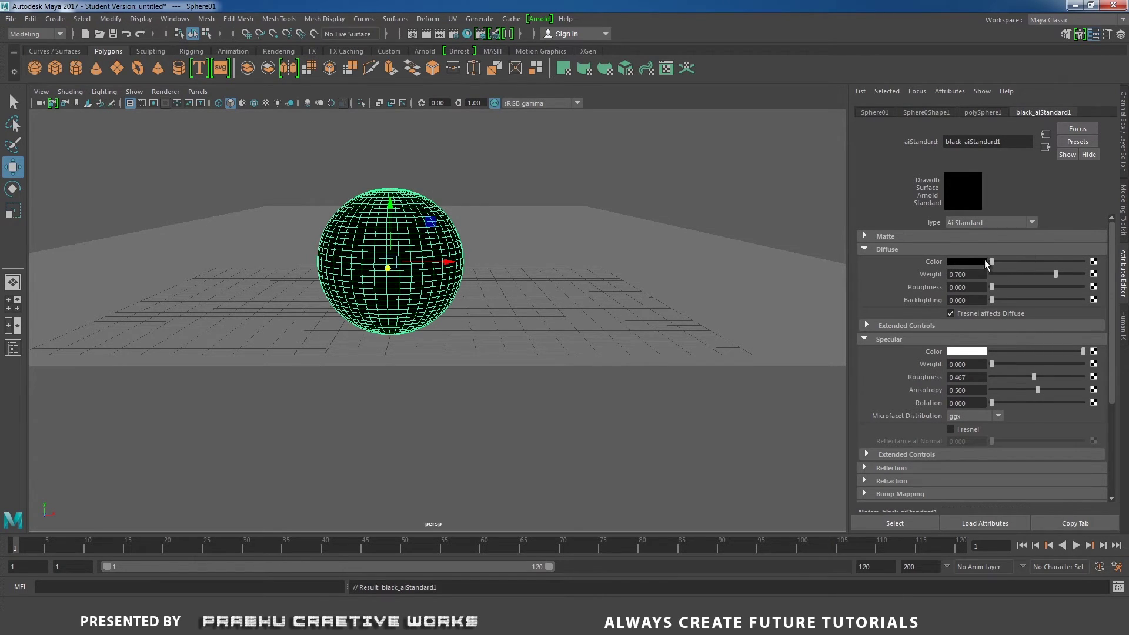
Select two horizontal bands of faces around the sphere in the front view, one in the upper half and one in the lower half.
{"action": "left_click", "coordinate": [558, 134]}
{"action": "scroll", "coordinate": [414, 198], "scroll_direction": "up", "scroll_amount": 2}
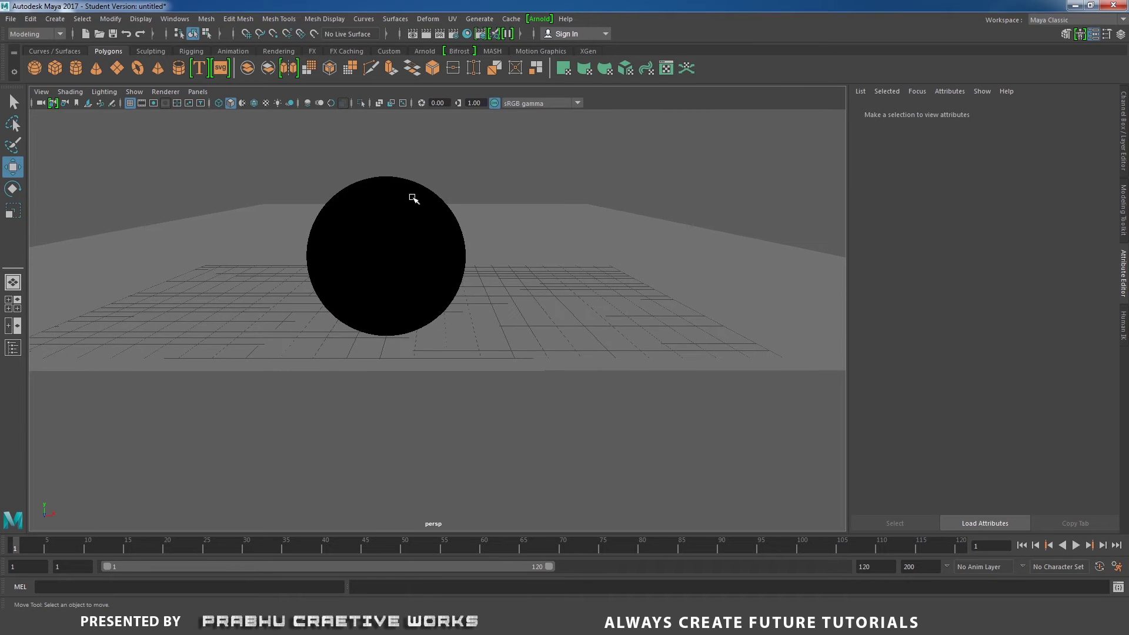
{"action": "left_click", "coordinate": [414, 198]}
{"action": "key", "text": "space"}
{"action": "left_click_drag", "start_coordinate": [482, 215], "coordinate": [496, 240]}
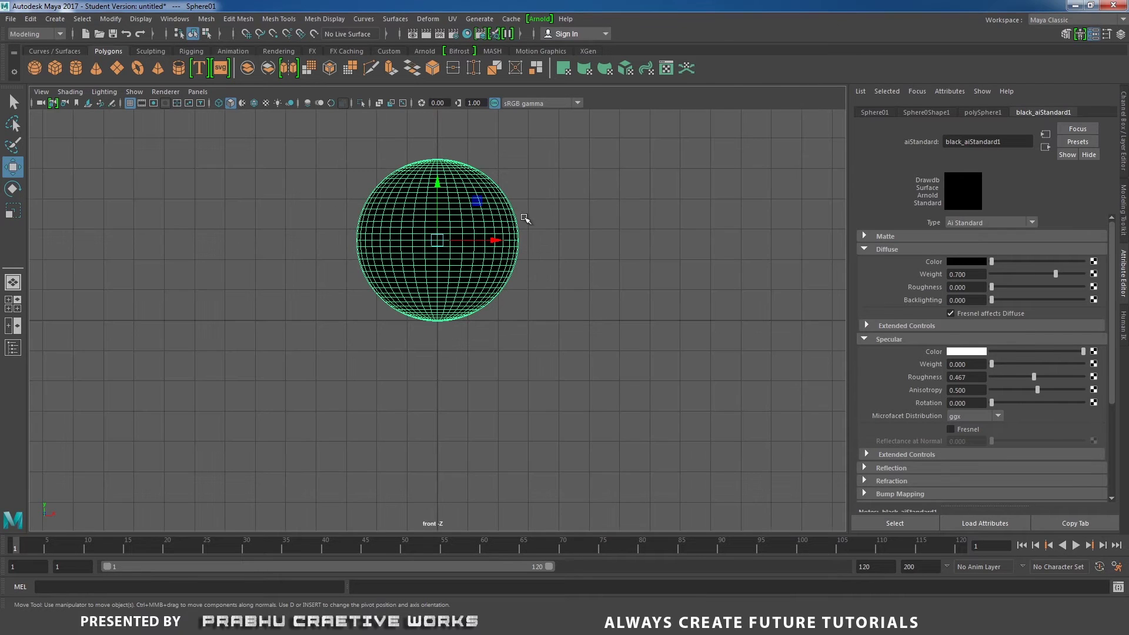
{"action": "middle_click_drag", "start_coordinate": [572, 157], "coordinate": [591, 219], "text": "alt"}
{"action": "scroll", "coordinate": [594, 228], "scroll_direction": "up", "scroll_amount": 2}
{"action": "right_click_drag", "start_coordinate": [542, 217], "coordinate": [536, 248]}
{"action": "left_click", "coordinate": [363, 203]}
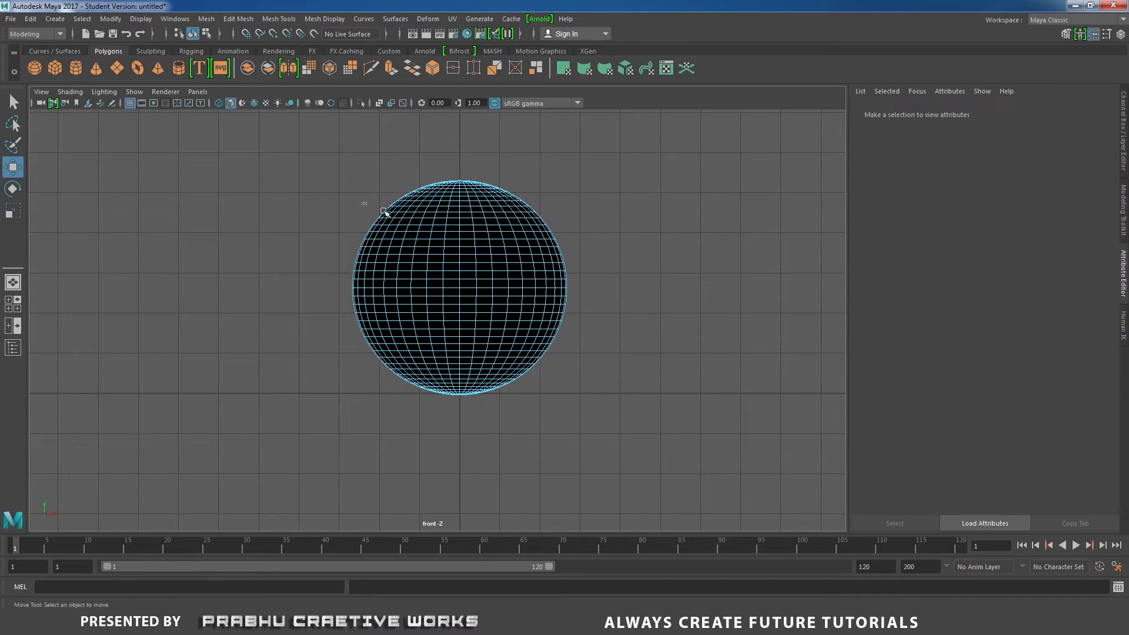
{"action": "left_click_drag", "start_coordinate": [383, 212], "coordinate": [578, 231]}
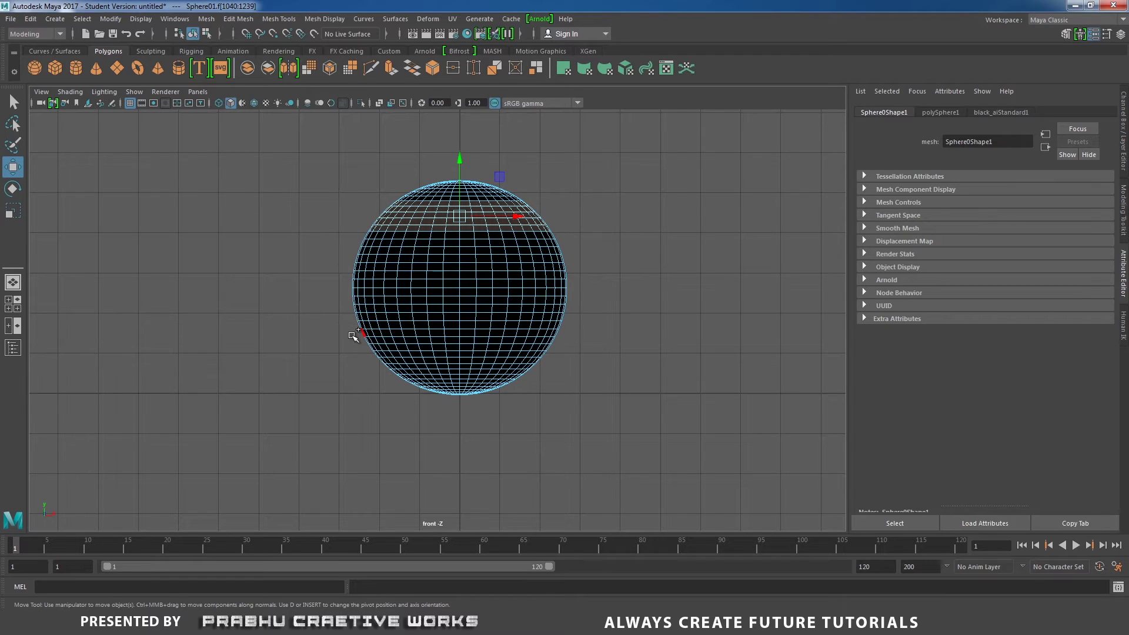
{"action": "left_click_drag", "start_coordinate": [354, 336], "coordinate": [588, 359]}
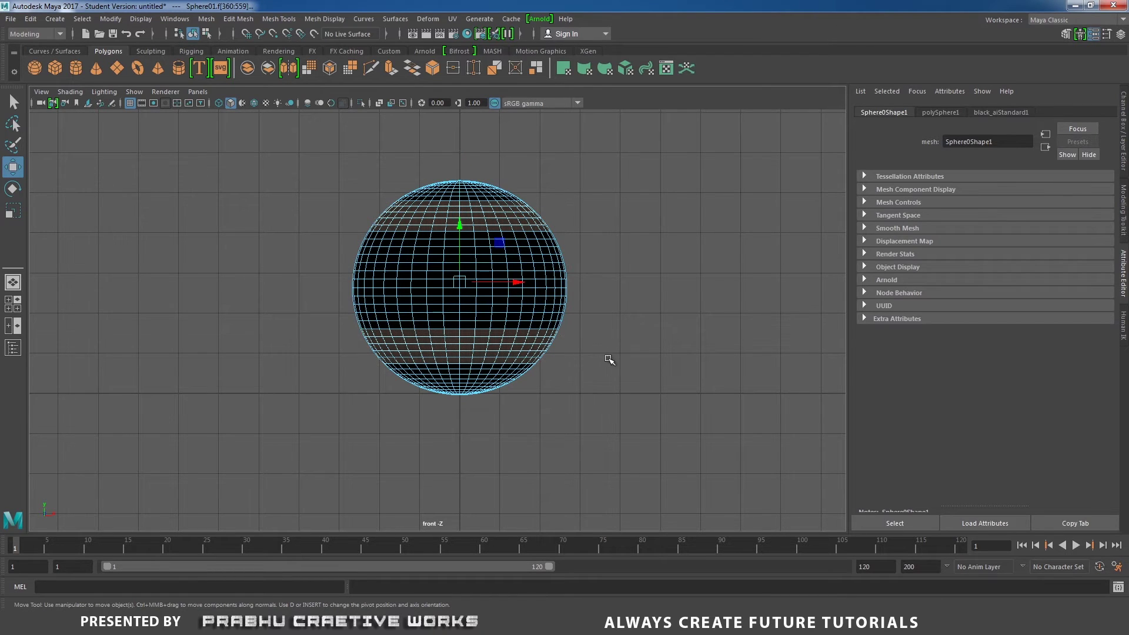
Return to the perspective view and assign a new Arnold aiStandard material to the selected face bands.
{"action": "key", "text": "space"}
{"action": "left_click_drag", "start_coordinate": [661, 231], "coordinate": [630, 250]}
{"action": "right_click_drag", "start_coordinate": [630, 250], "coordinate": [671, 287], "text": "alt"}
{"action": "middle_click_drag", "start_coordinate": [610, 226], "coordinate": [710, 217], "text": "alt"}
{"action": "right_click_drag", "start_coordinate": [658, 237], "coordinate": [693, 267], "text": "alt"}
{"action": "right_click", "coordinate": [515, 166]}
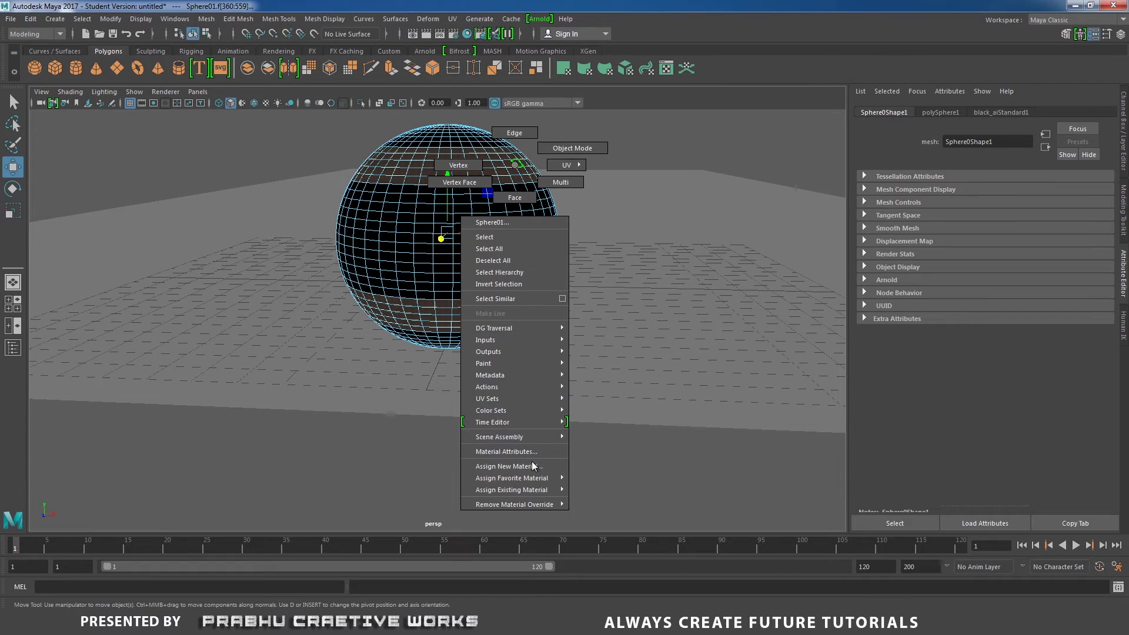
{"action": "left_click", "coordinate": [509, 466]}
{"action": "left_click", "coordinate": [735, 249]}
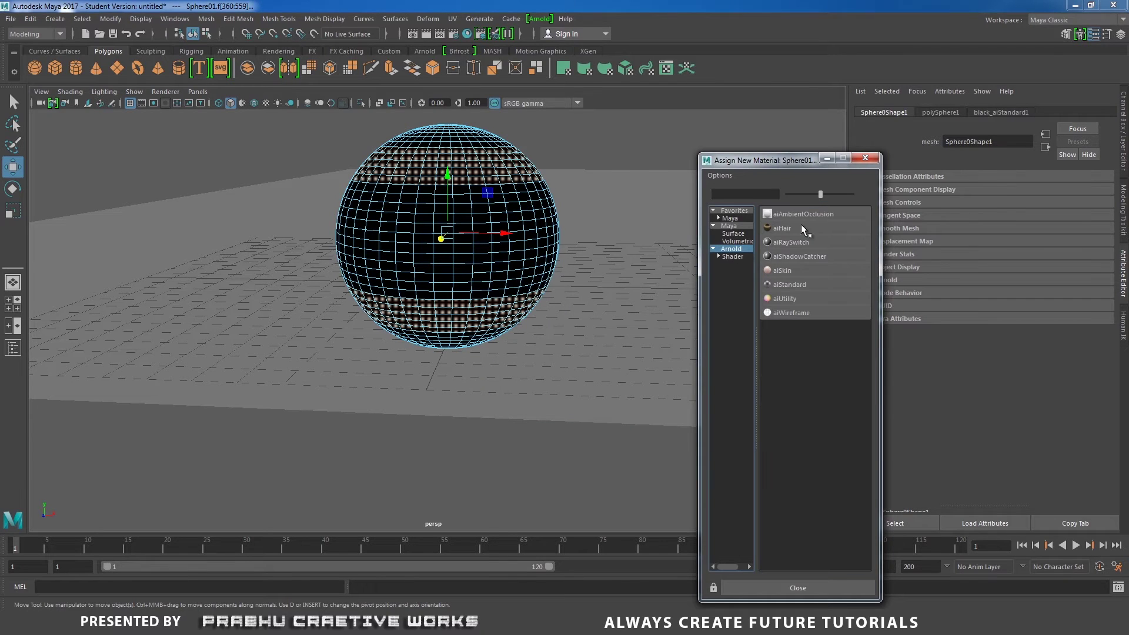
{"action": "left_click", "coordinate": [790, 284]}
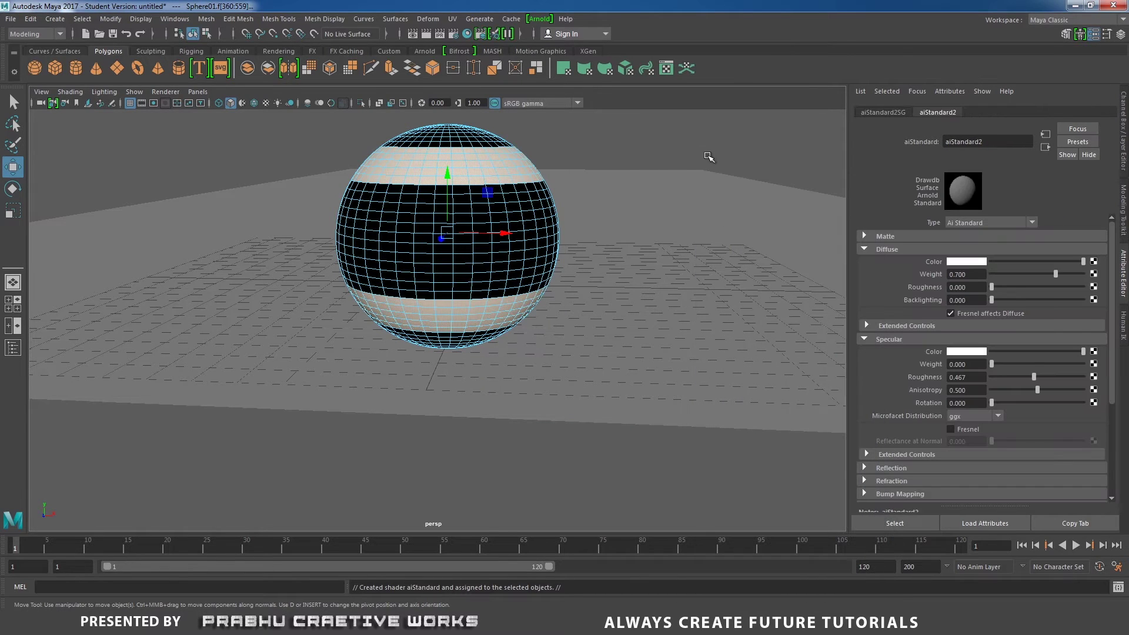
Rename the bands' material as white_aiStandard2, return the sphere to object mode and deselect it.
{"action": "left_click_drag", "start_coordinate": [599, 155], "coordinate": [643, 170], "text": "alt"}
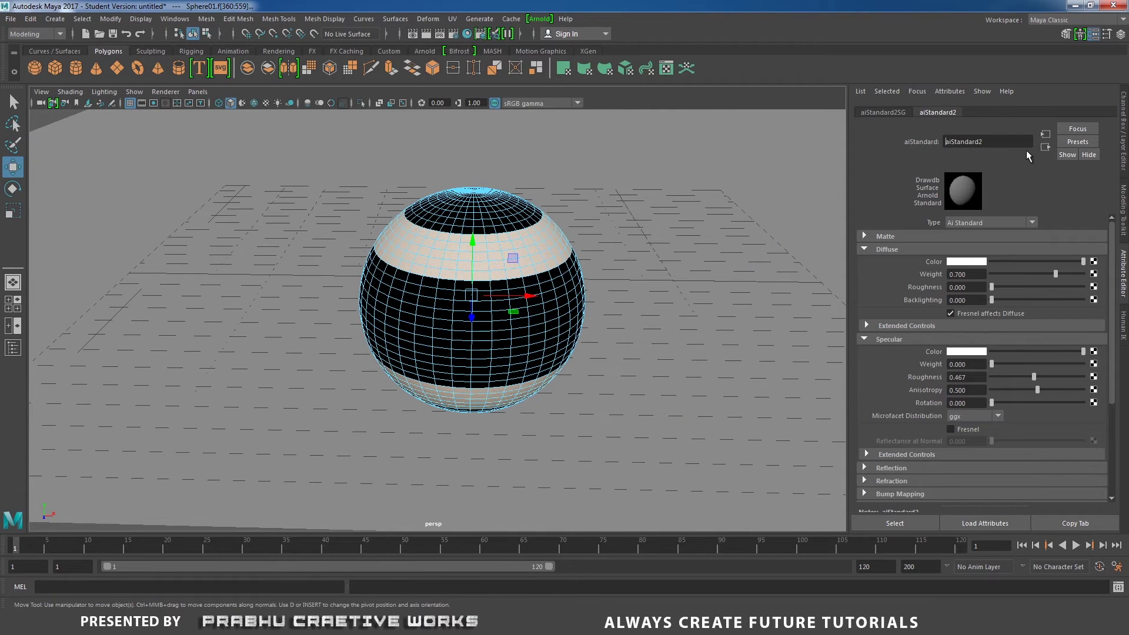
{"action": "type", "text": "white_"}
{"action": "key", "text": "Return"}
{"action": "scroll", "coordinate": [607, 196], "scroll_direction": "down", "scroll_amount": 5}
{"action": "left_click_drag", "start_coordinate": [607, 196], "coordinate": [497, 179], "text": "alt"}
{"action": "right_click_drag", "start_coordinate": [445, 211], "coordinate": [486, 189]}
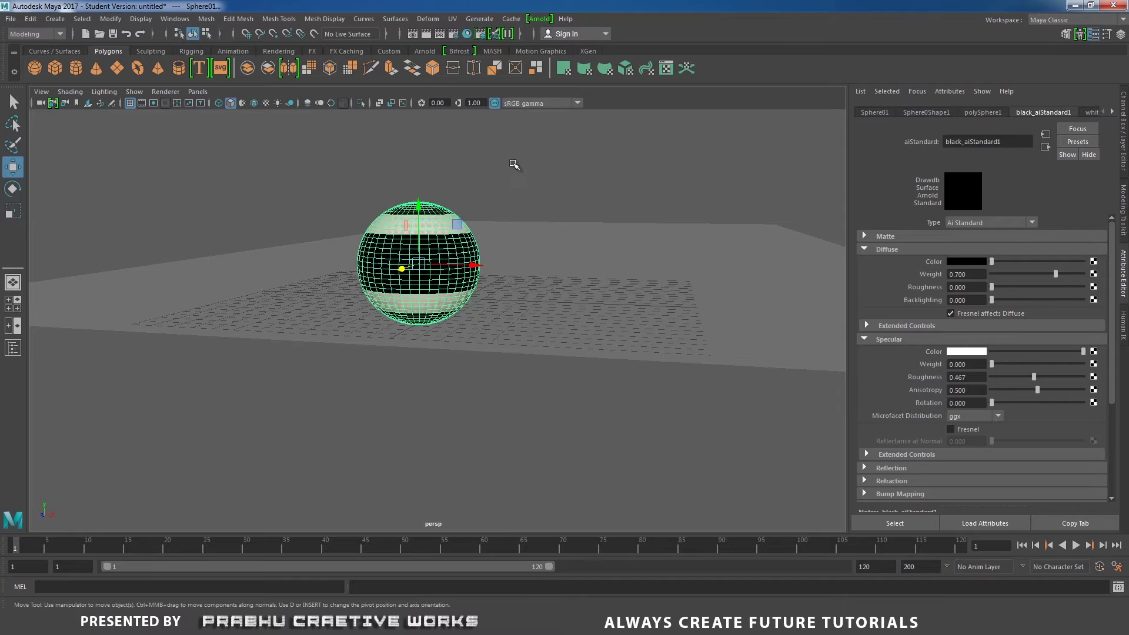
{"action": "left_click", "coordinate": [514, 164]}
{"action": "left_click_drag", "start_coordinate": [514, 164], "coordinate": [562, 262], "text": "alt"}
{"action": "scroll", "coordinate": [561, 217], "scroll_direction": "up", "scroll_amount": 1}
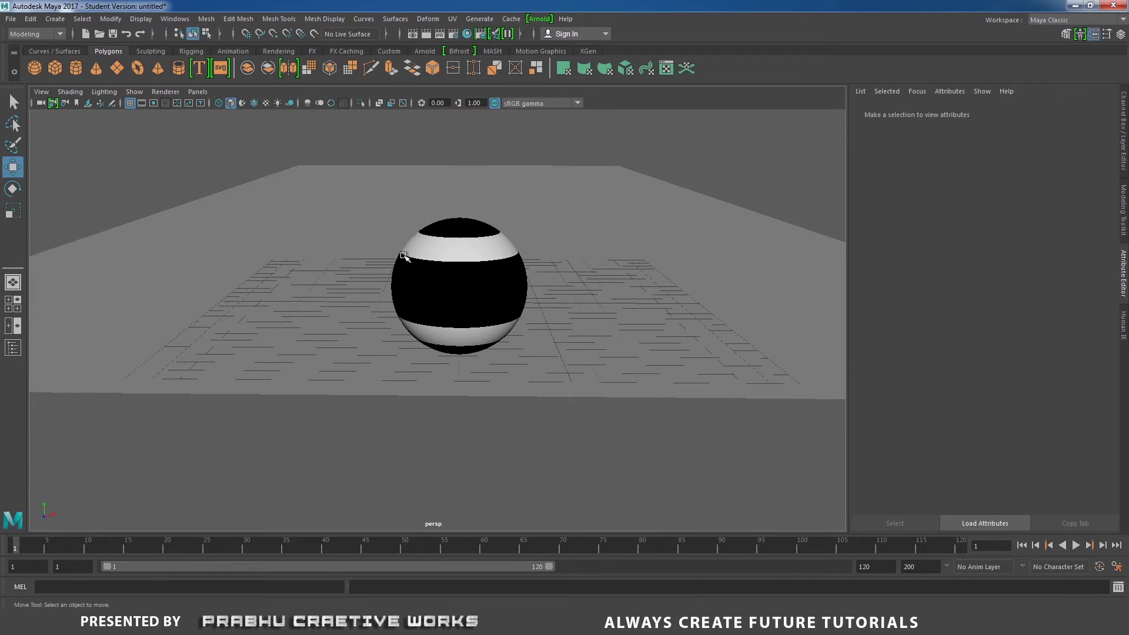
Enlarge the top and perspective views in the four-view layout and create a camera.
{"action": "key", "text": "space"}
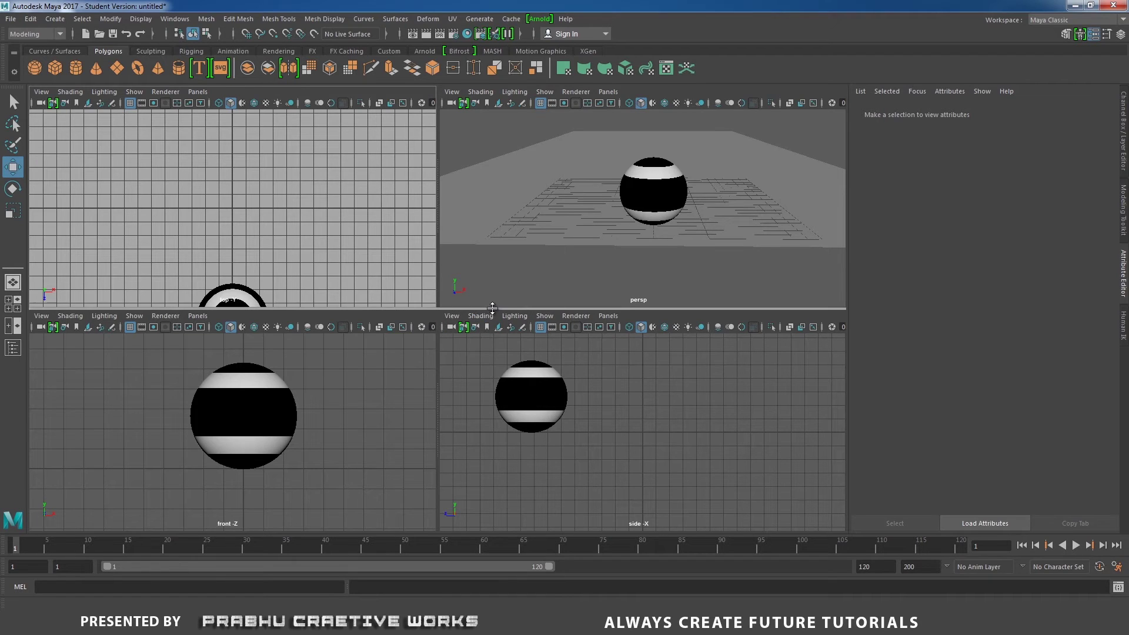
{"action": "left_click_drag", "start_coordinate": [492, 307], "coordinate": [485, 525]}
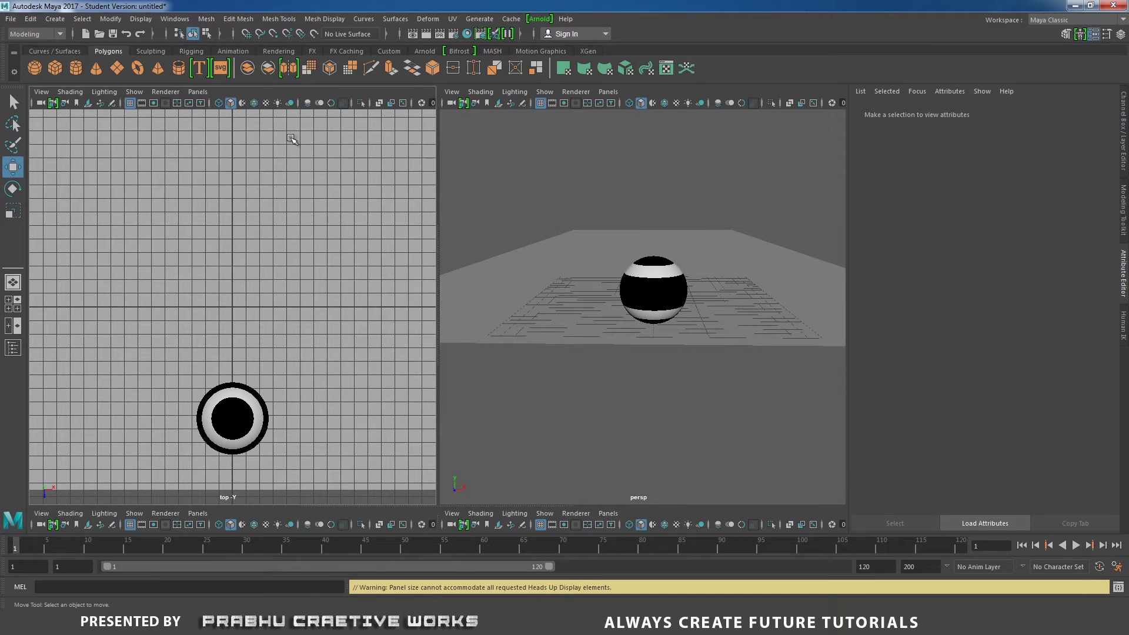
{"action": "left_click", "coordinate": [288, 49]}
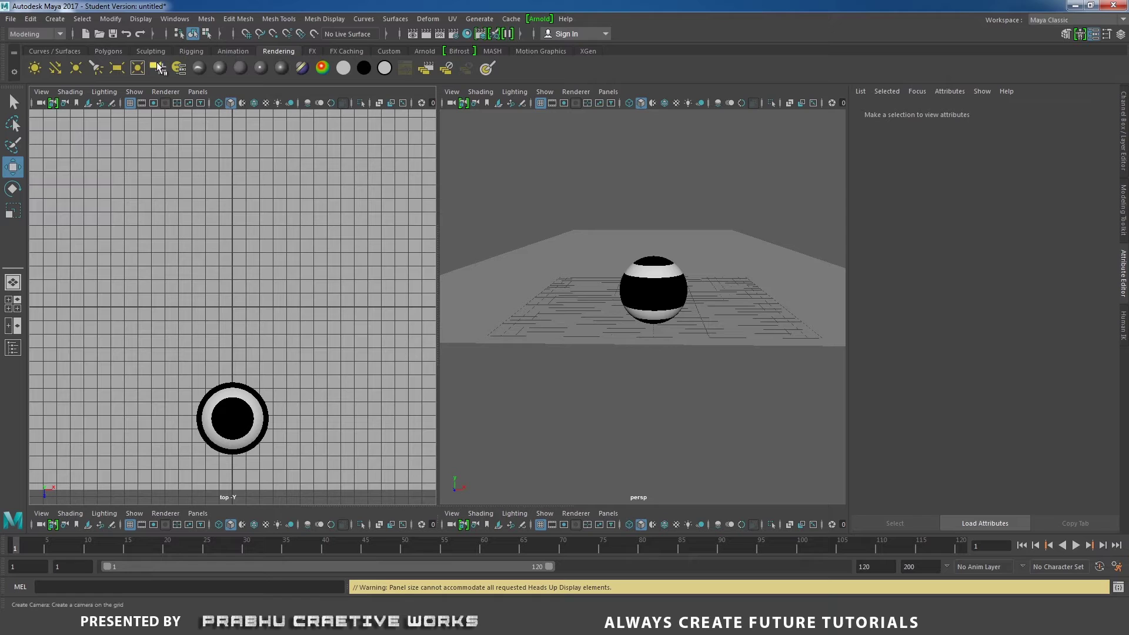
{"action": "left_click", "coordinate": [158, 68]}
{"action": "left_click_drag", "start_coordinate": [620, 254], "coordinate": [558, 291], "text": "alt"}
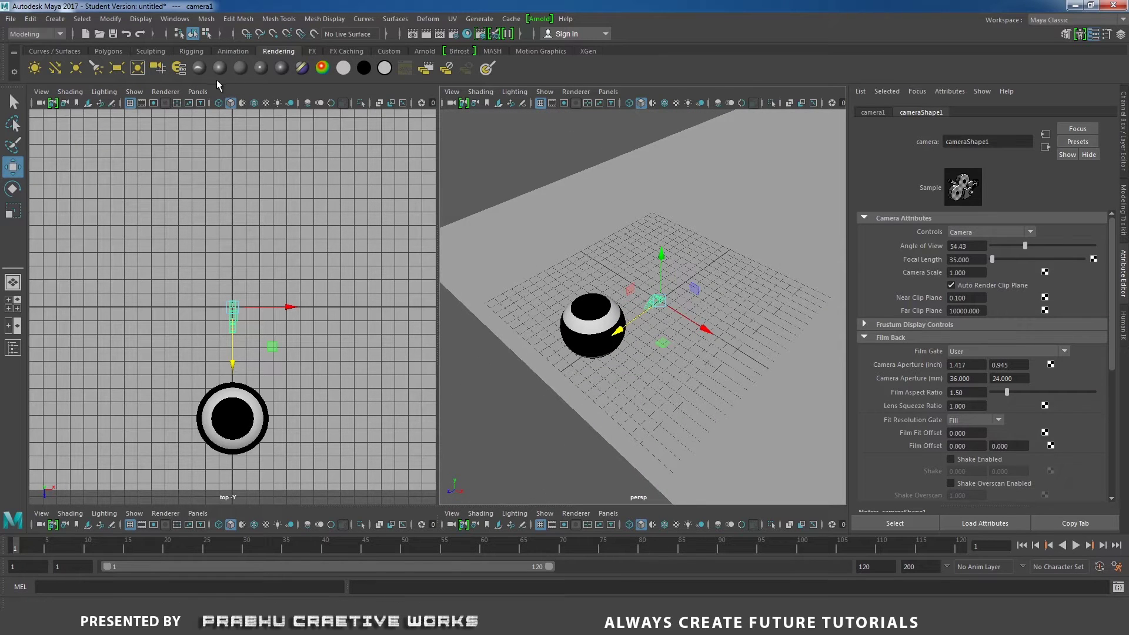
Look through camera1 in place of the top view and pull the camera back to frame the sphere from slightly above.
{"action": "left_click", "coordinate": [192, 93]}
{"action": "mouse_move", "coordinate": [210, 104]}
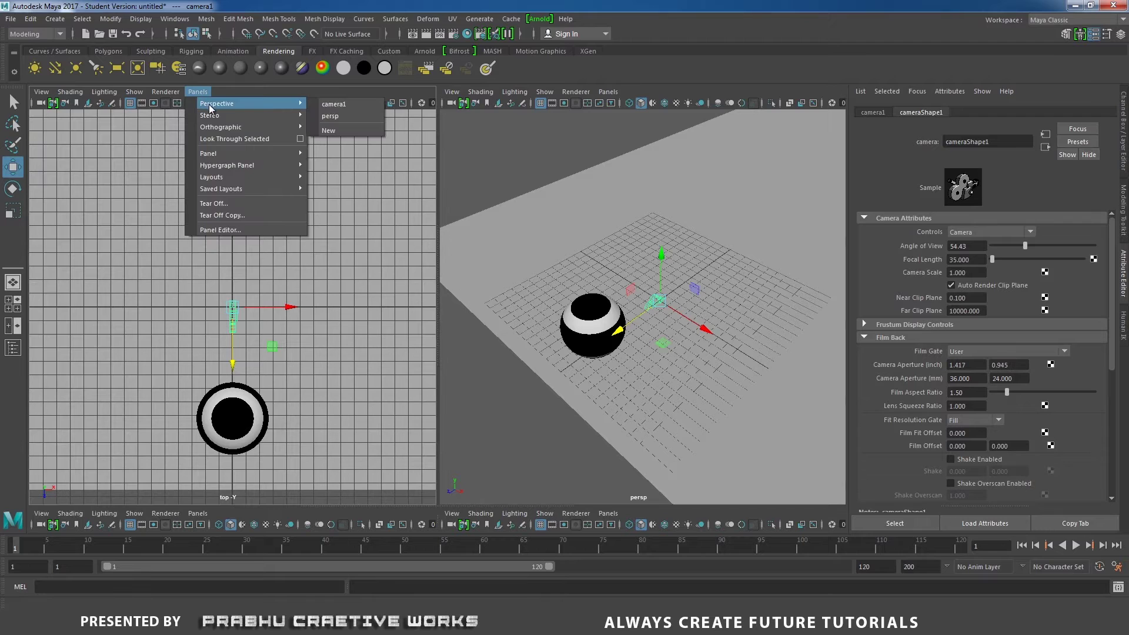
{"action": "left_click", "coordinate": [331, 107]}
{"action": "right_click_drag", "start_coordinate": [368, 325], "coordinate": [322, 315], "text": "alt"}
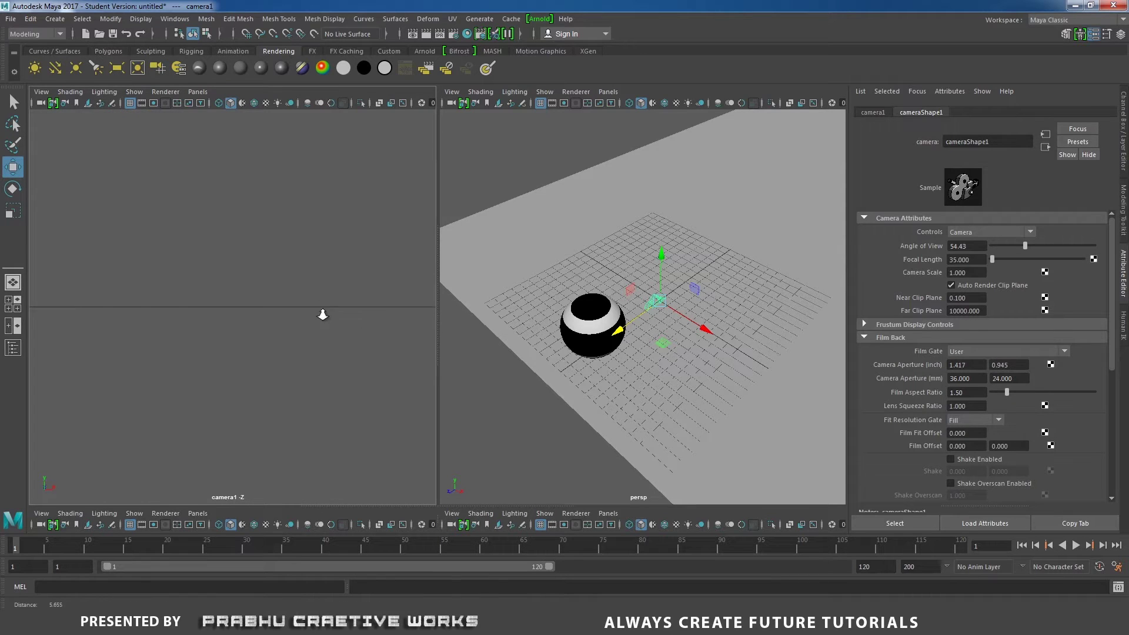
{"action": "right_click_drag", "start_coordinate": [206, 267], "coordinate": [203, 265], "text": "alt"}
{"action": "right_click_drag", "start_coordinate": [289, 315], "coordinate": [216, 290], "text": "alt"}
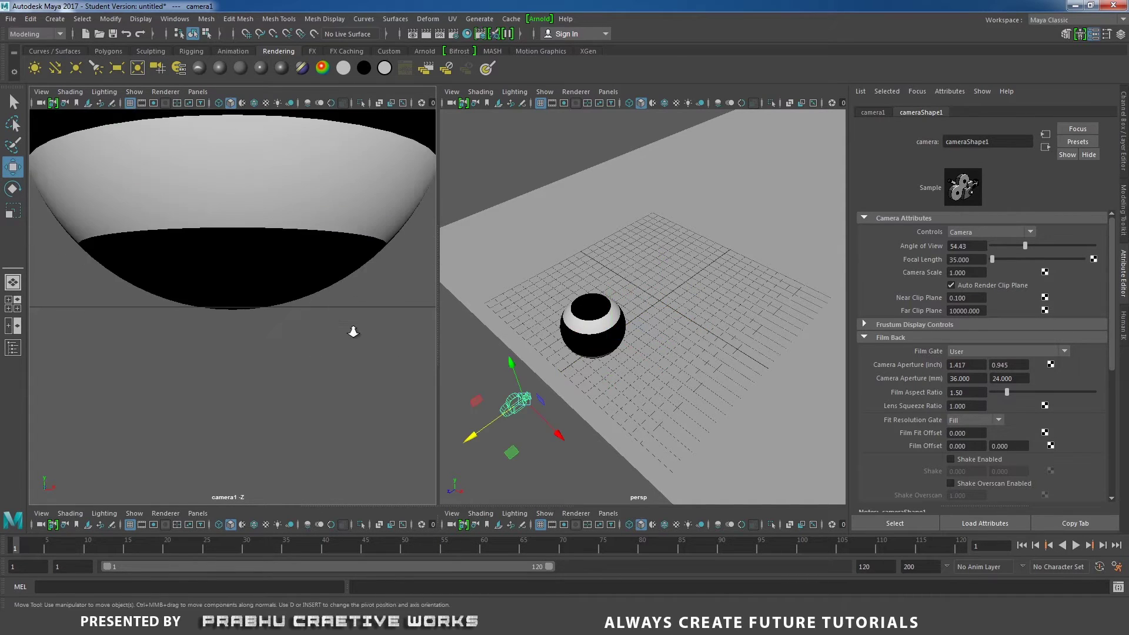
{"action": "right_click_drag", "start_coordinate": [352, 331], "coordinate": [280, 314], "text": "alt"}
{"action": "left_click_drag", "start_coordinate": [280, 315], "coordinate": [306, 331], "text": "alt"}
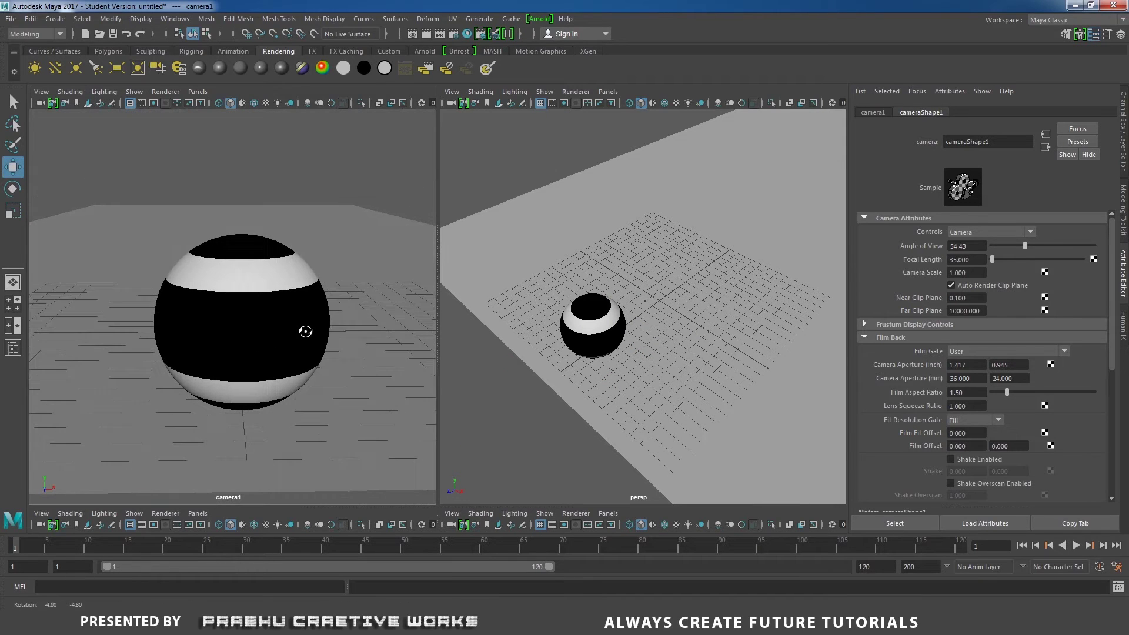
Set camera1 to Overscan, display its Resolution Gate and move the camera slightly closer to the sphere.
{"action": "left_click", "coordinate": [41, 91]}
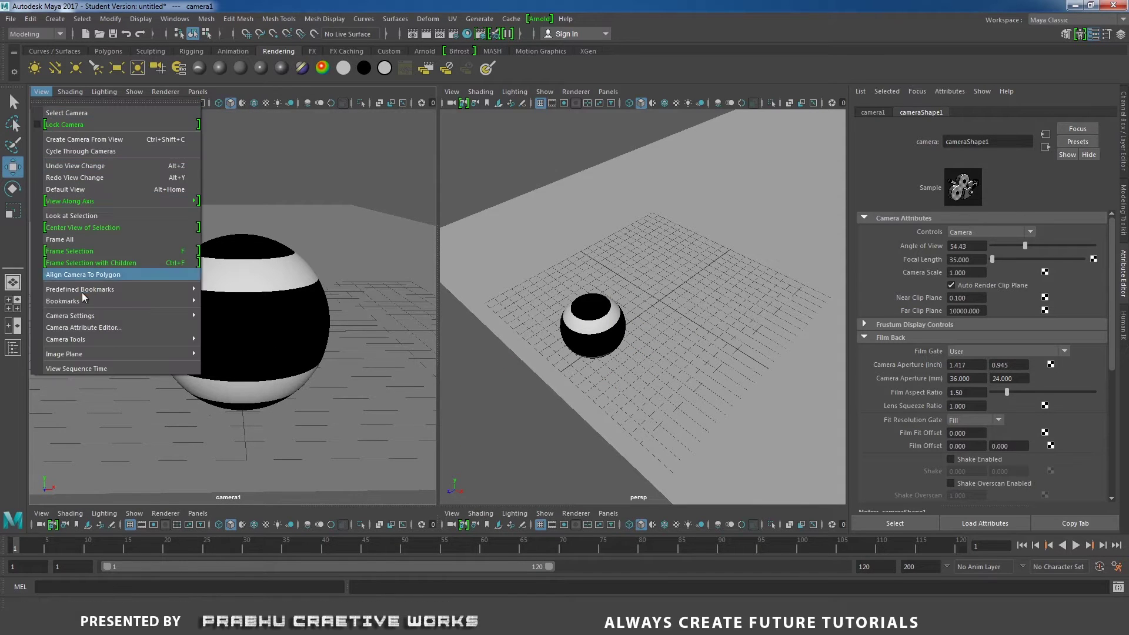
{"action": "mouse_move", "coordinate": [87, 316]}
{"action": "left_click", "coordinate": [270, 514]}
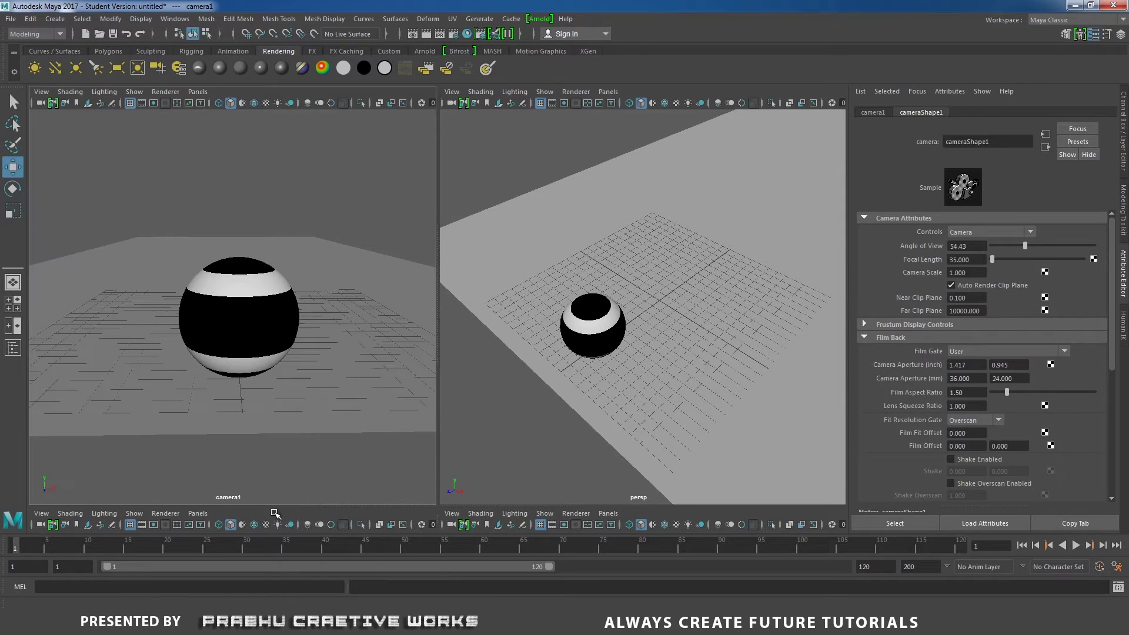
{"action": "left_click", "coordinate": [42, 92]}
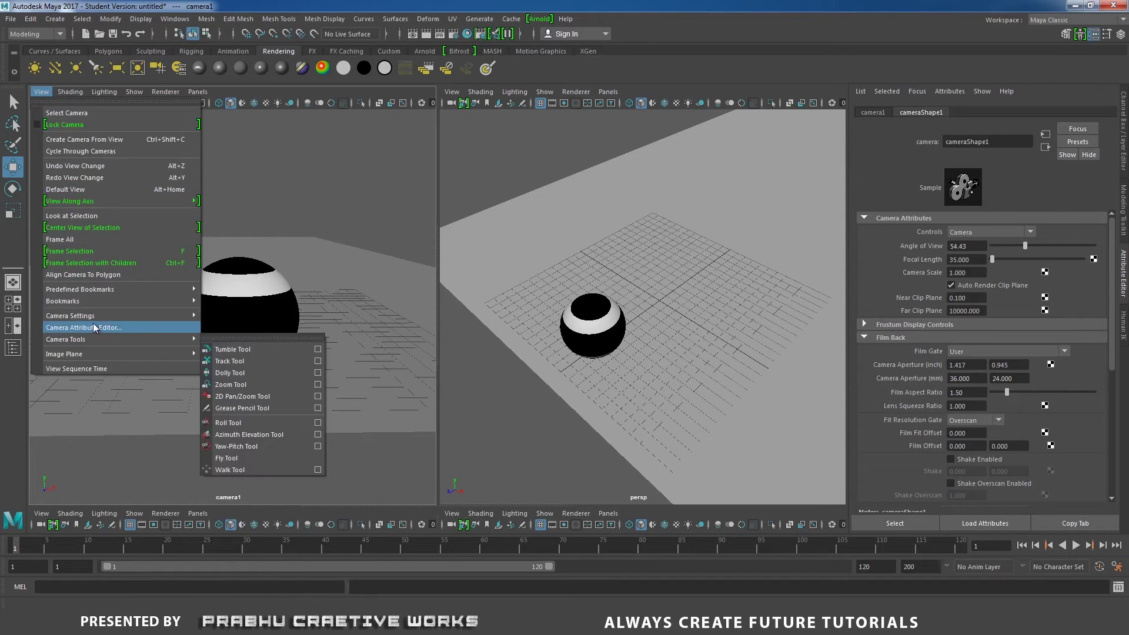
{"action": "left_click", "coordinate": [93, 326]}
{"action": "left_click", "coordinate": [41, 92]}
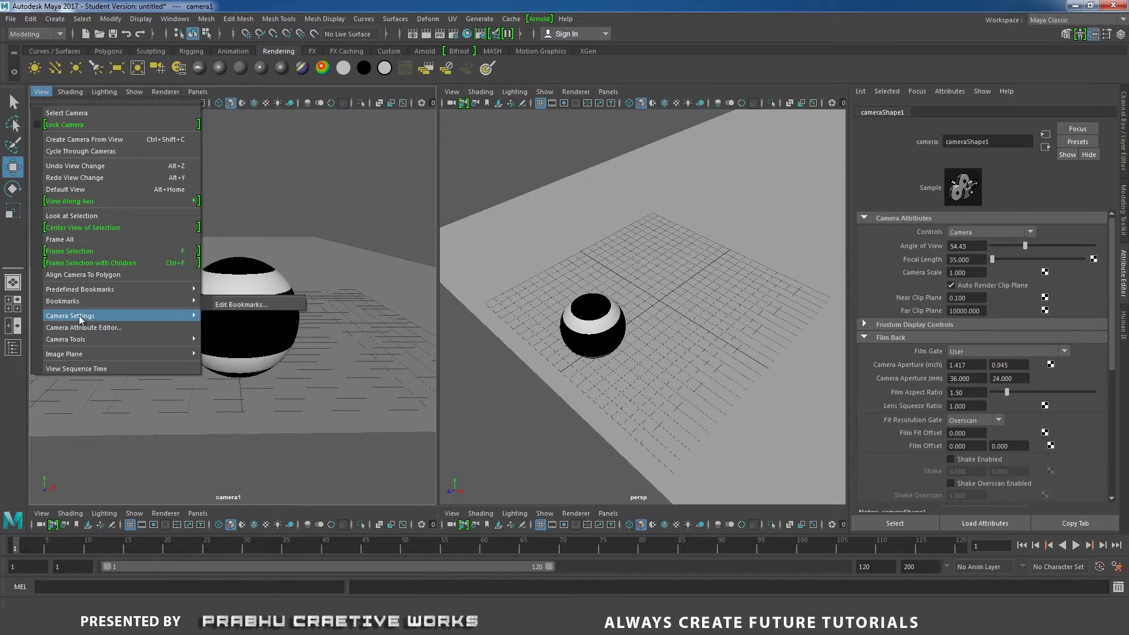
{"action": "mouse_move", "coordinate": [79, 316]}
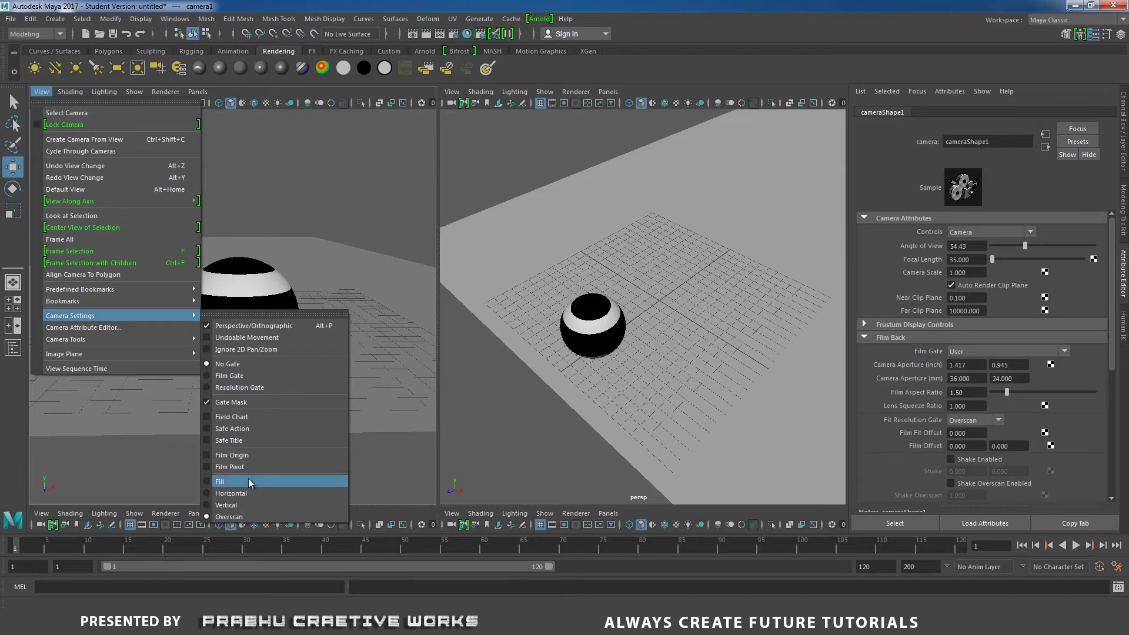
{"action": "left_click", "coordinate": [256, 388]}
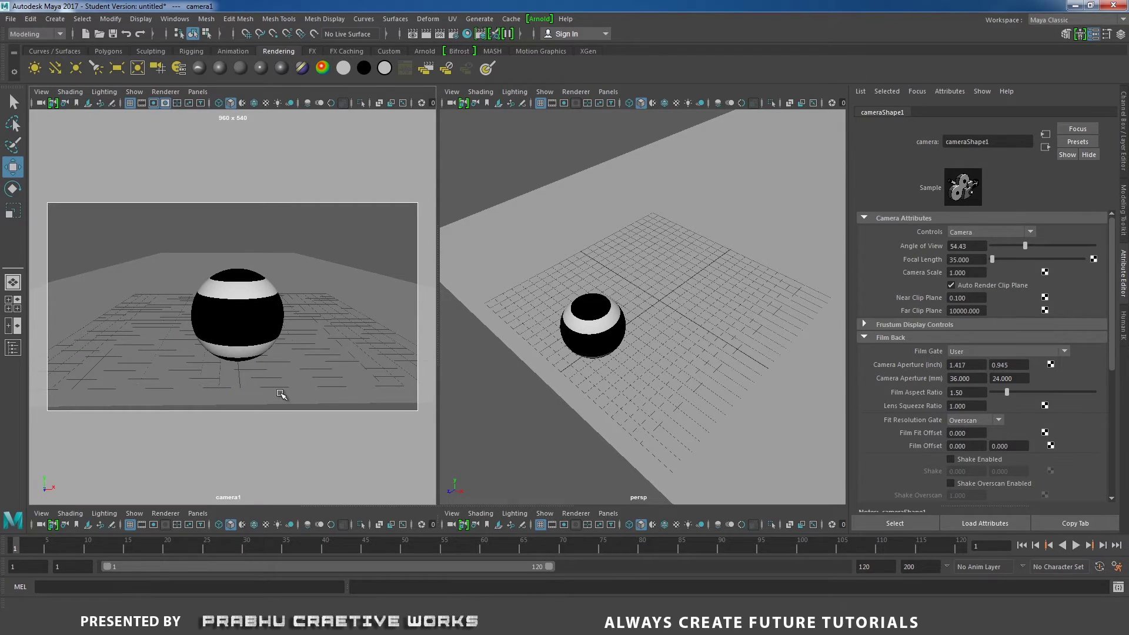
{"action": "scroll", "coordinate": [322, 388], "scroll_direction": "up", "scroll_amount": 4}
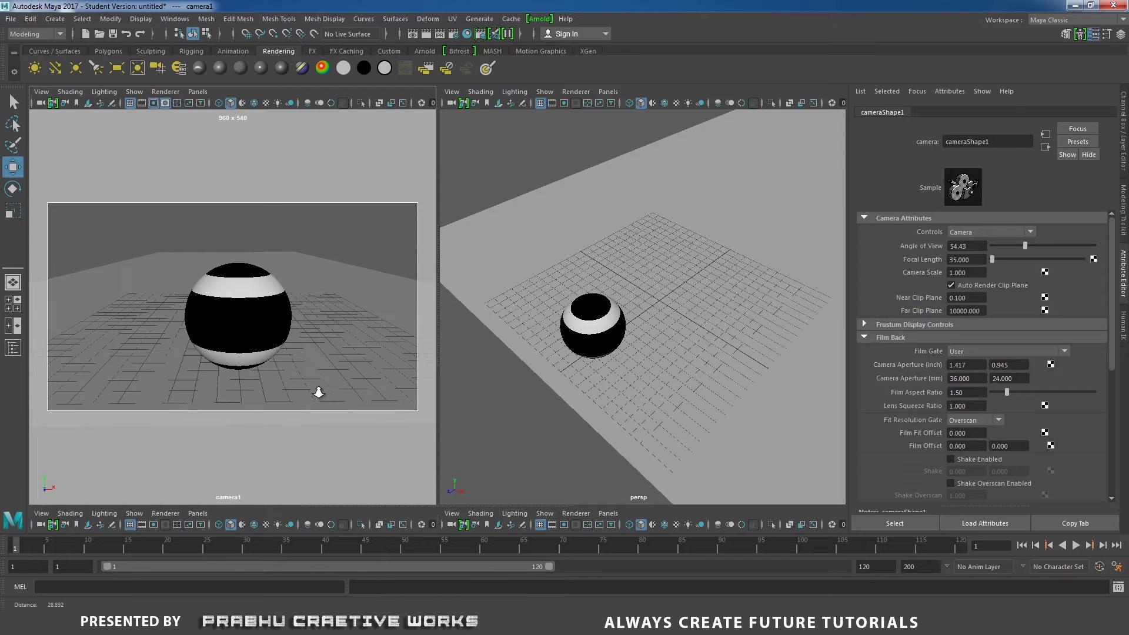
Move the sphere right of centre in the camera frame and scale it uniformly to about 2.2.
{"action": "left_click", "coordinate": [267, 333]}
{"action": "left_click_drag", "start_coordinate": [241, 336], "coordinate": [243, 351]}
{"action": "left_click_drag", "start_coordinate": [309, 331], "coordinate": [277, 340]}
{"action": "key", "text": "r"}
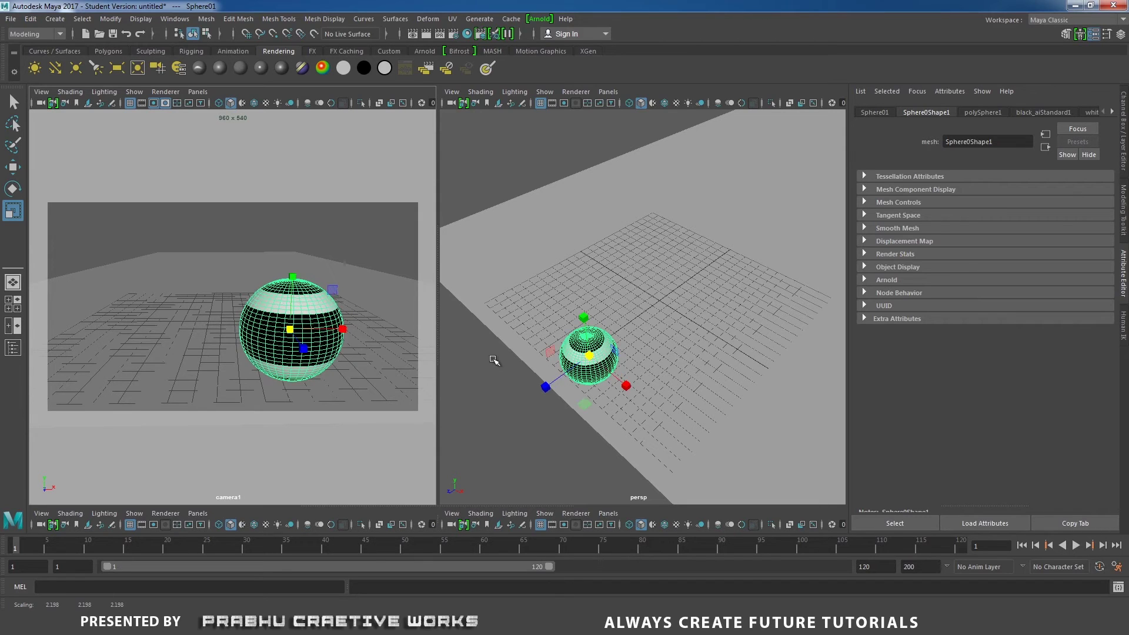
Lower the sphere in the front view to rest on the ground line, at about 2.19 cm in Y, and deselect it.
{"action": "key", "text": "space"}
{"action": "left_click_drag", "start_coordinate": [654, 362], "coordinate": [657, 390]}
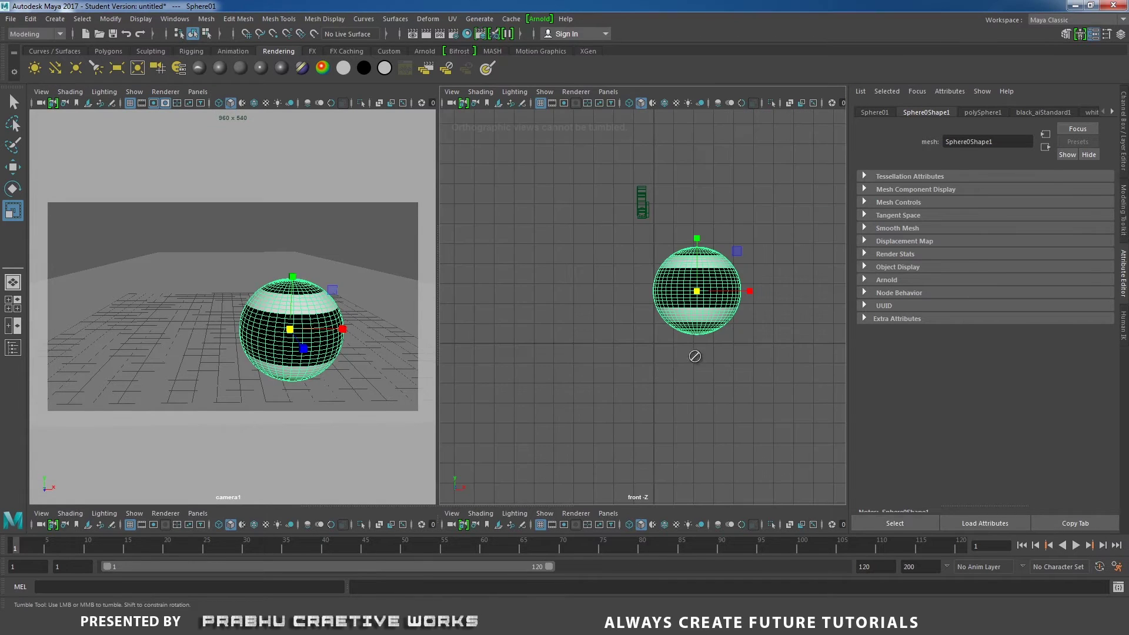
{"action": "left_click_drag", "start_coordinate": [695, 355], "coordinate": [701, 358], "text": "alt"}
{"action": "right_click_drag", "start_coordinate": [701, 357], "coordinate": [863, 406], "text": "alt"}
{"action": "key", "text": "w"}
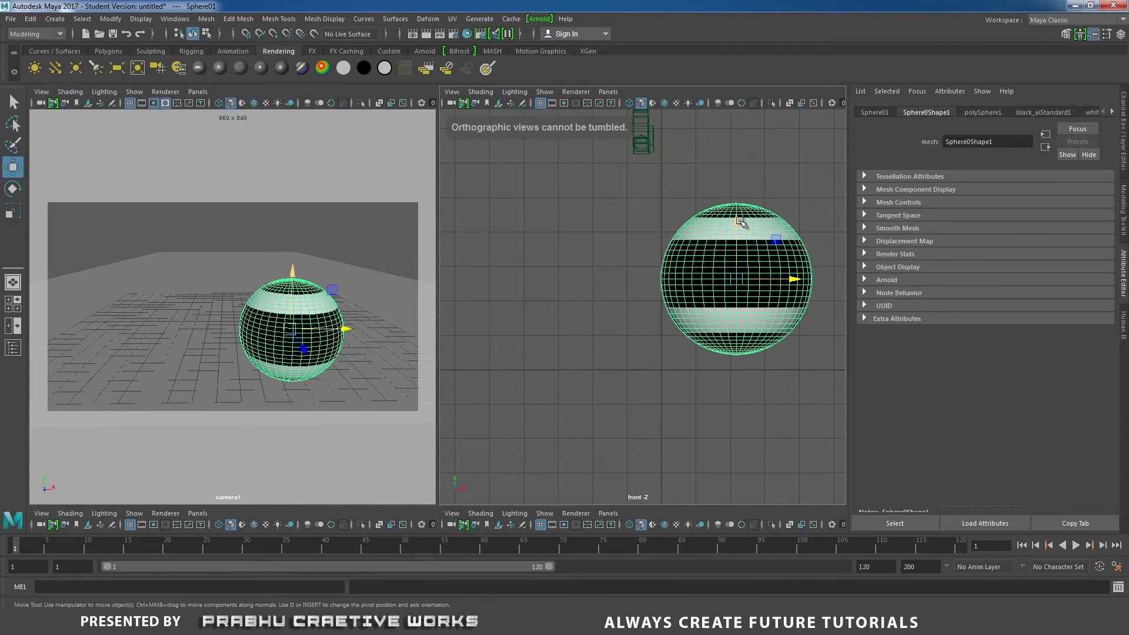
{"action": "left_click_drag", "start_coordinate": [739, 222], "coordinate": [744, 239]}
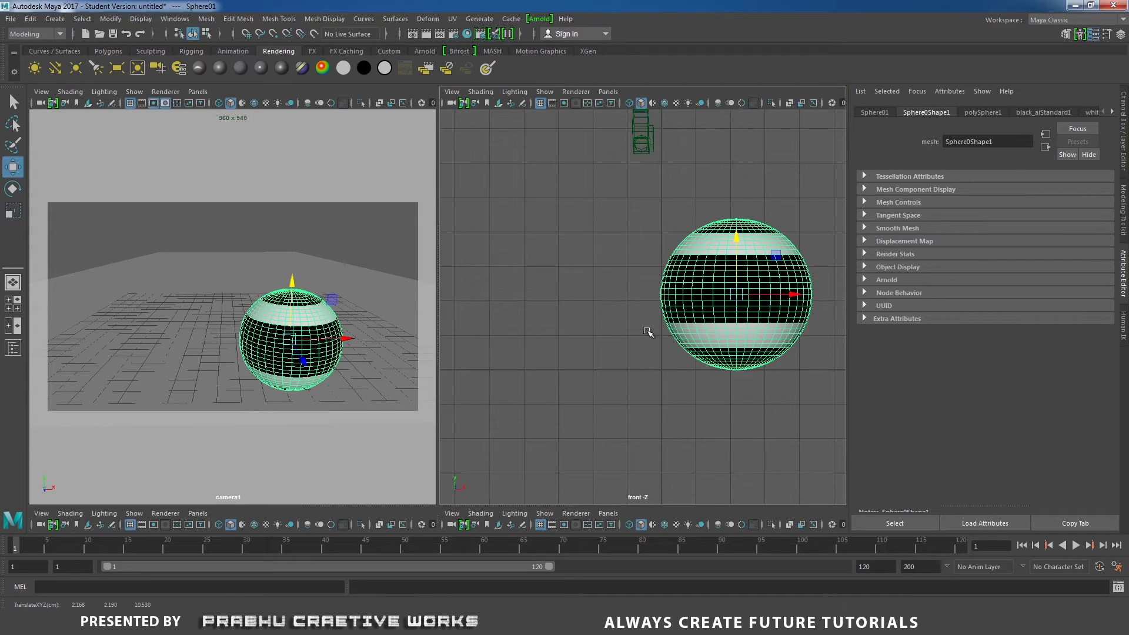
{"action": "left_click", "coordinate": [330, 231]}
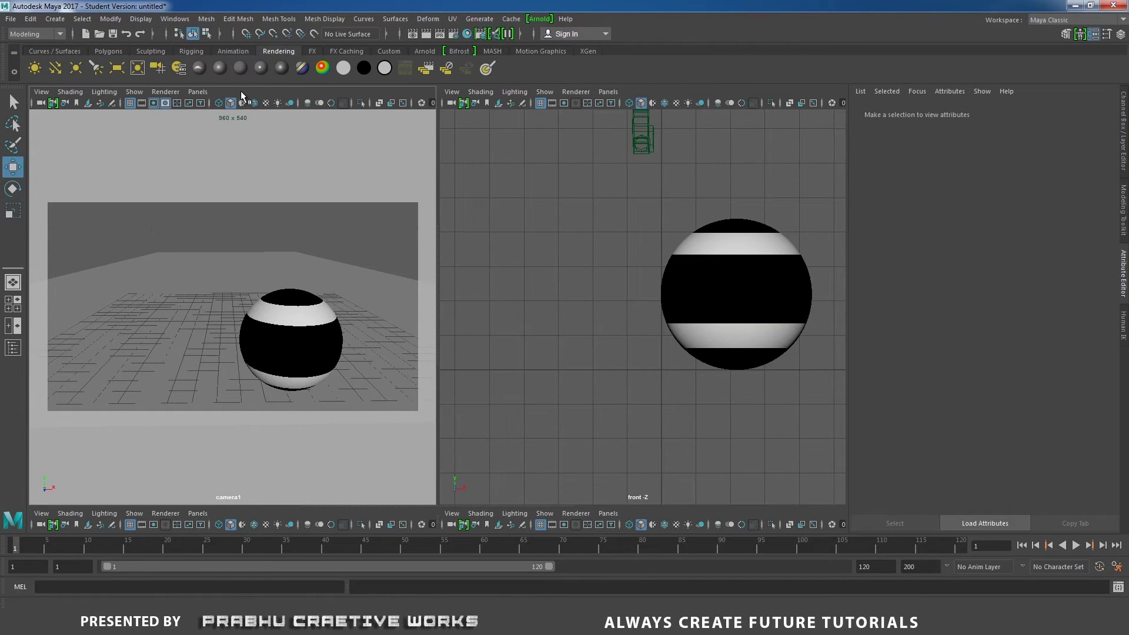
Open the Arnold RenderView and set its render camera to cameraShape1.
{"action": "left_click", "coordinate": [539, 19]}
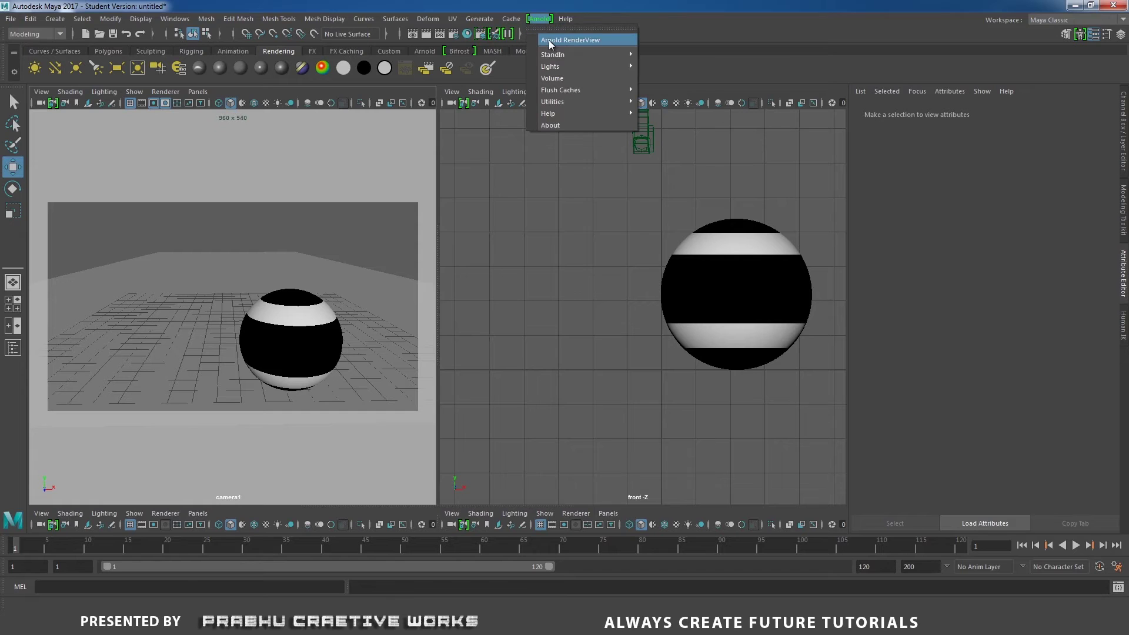
{"action": "left_click", "coordinate": [549, 40]}
{"action": "left_click_drag", "start_coordinate": [326, 284], "coordinate": [403, 159]}
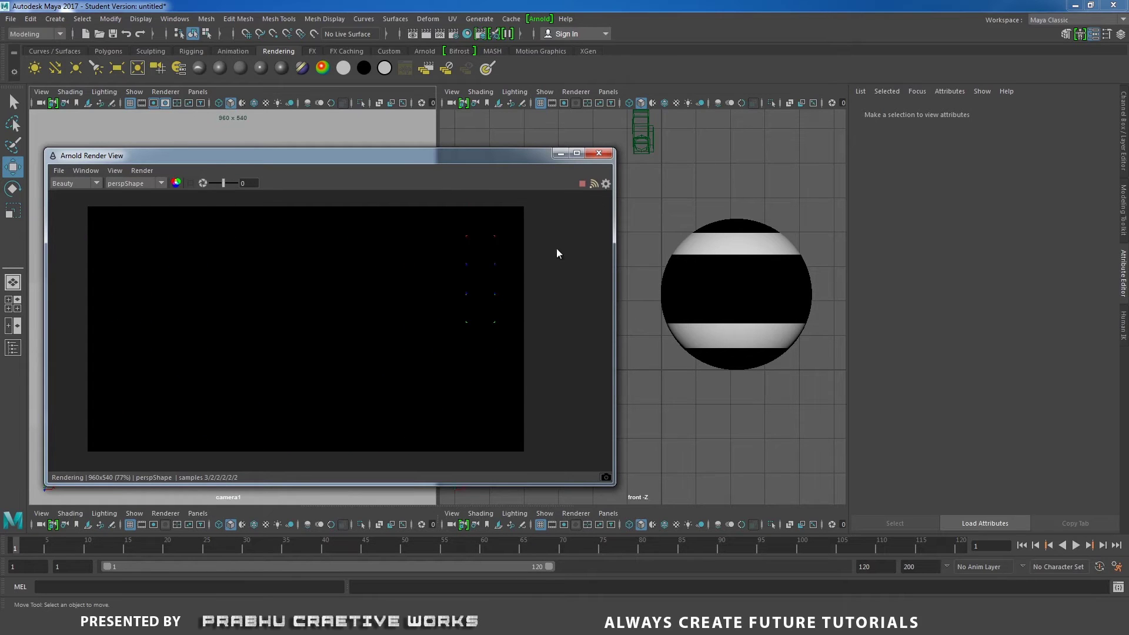
{"action": "left_click", "coordinate": [141, 170]}
{"action": "mouse_move", "coordinate": [155, 270]}
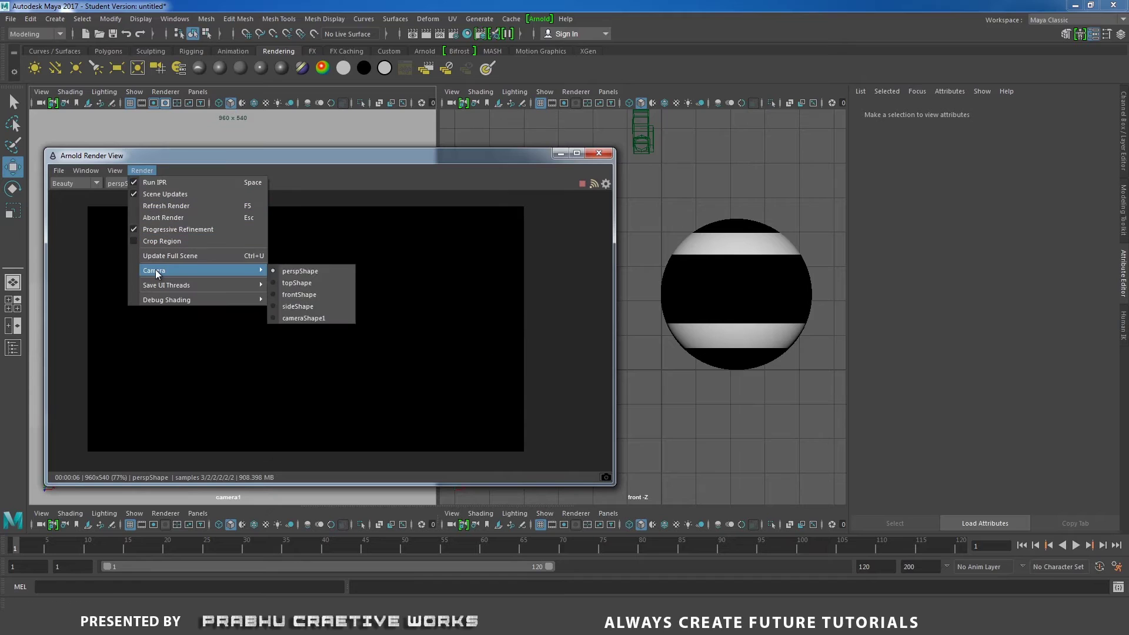
{"action": "left_click", "coordinate": [326, 317]}
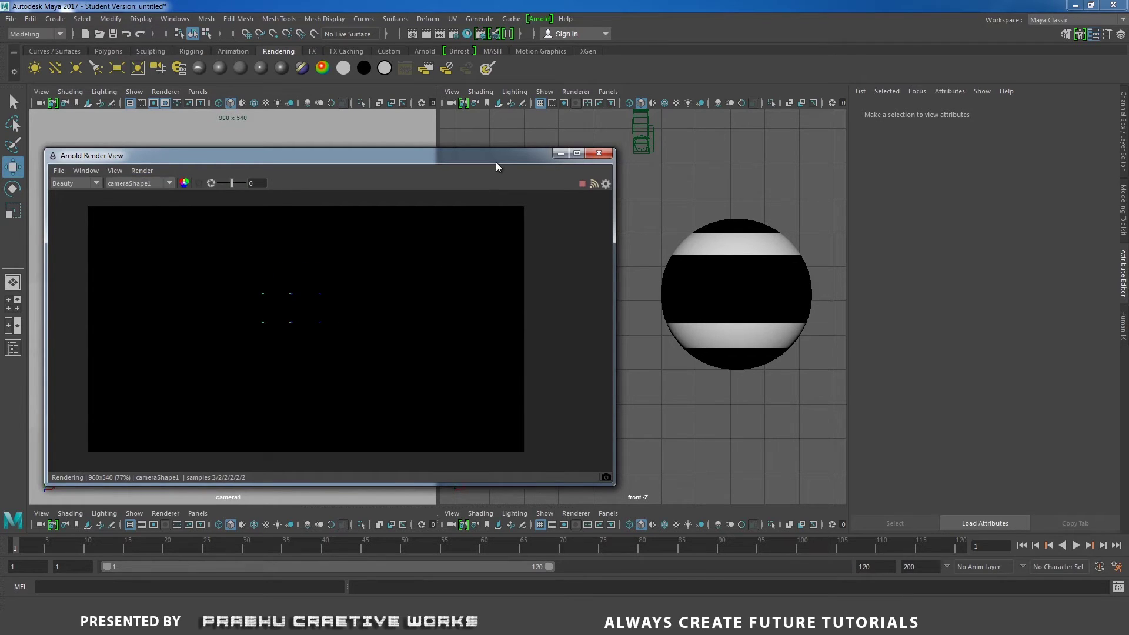
Switch the front viewport to the perspective view and move the Arnold render window clear of it.
{"action": "left_click_drag", "start_coordinate": [496, 163], "coordinate": [531, 353]}
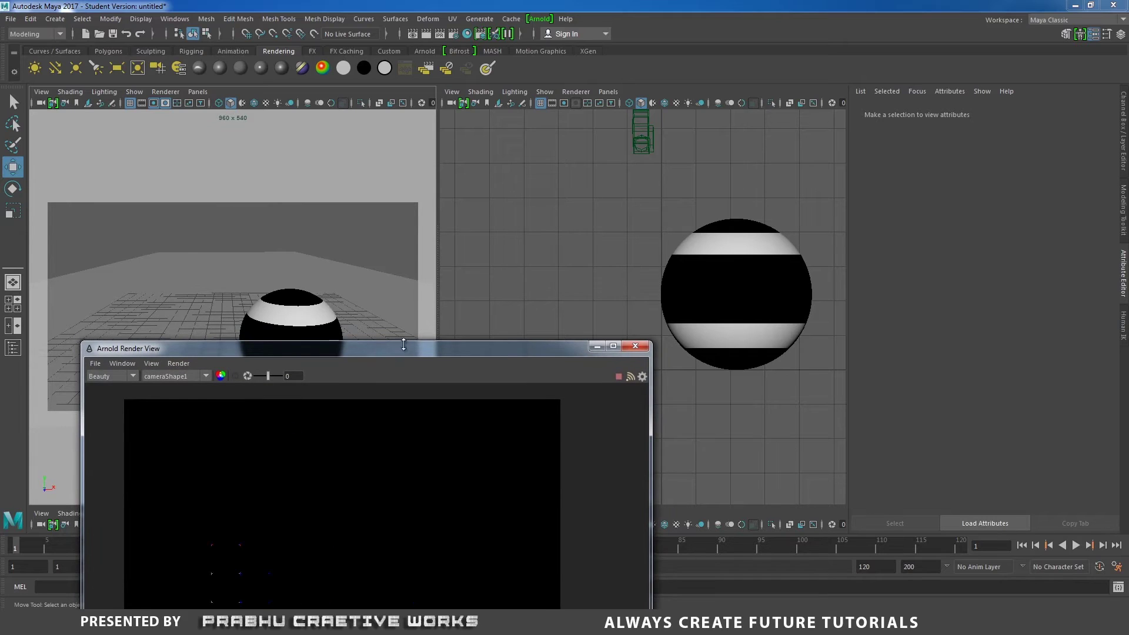
{"action": "left_click_drag", "start_coordinate": [403, 344], "coordinate": [440, 333]}
{"action": "left_click", "coordinate": [658, 257]}
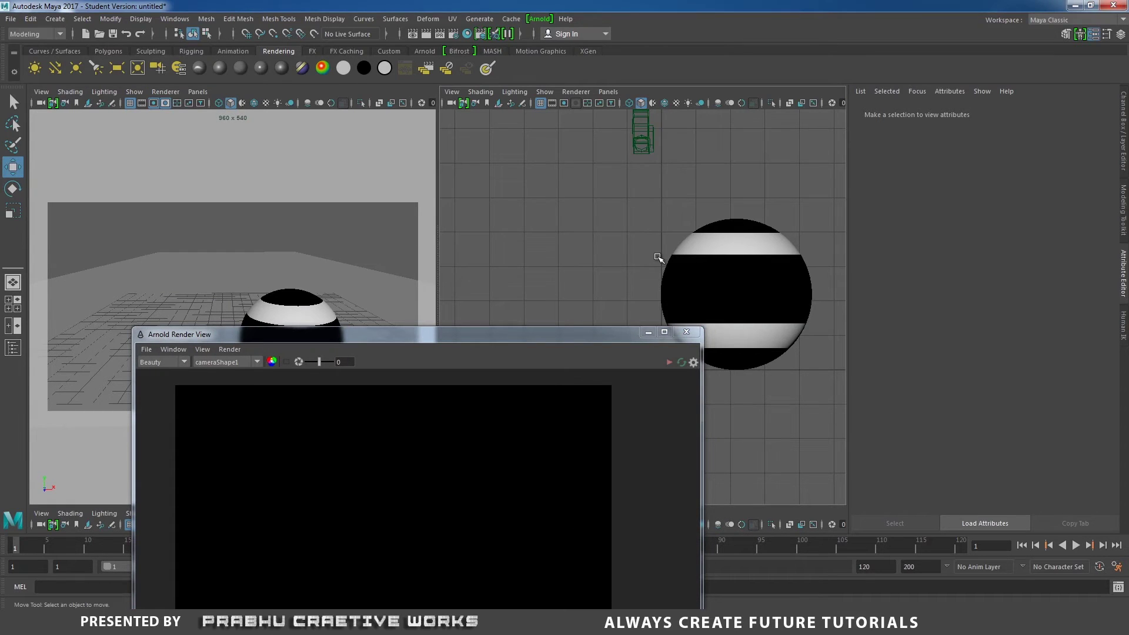
{"action": "key", "text": "space"}
{"action": "left_click_drag", "start_coordinate": [658, 257], "coordinate": [764, 125]}
{"action": "left_click_drag", "start_coordinate": [548, 330], "coordinate": [377, 161]}
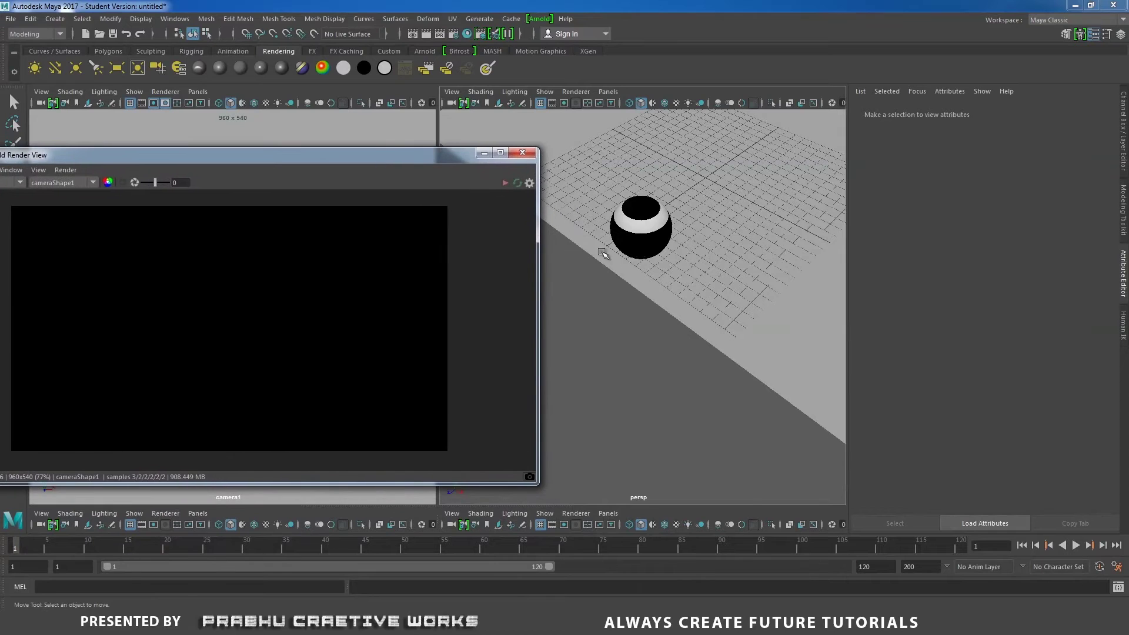
Set the emission scale of the sphere's white_aiStandard2 material to about 0.357 and start the Arnold render.
{"action": "left_click_drag", "start_coordinate": [624, 273], "coordinate": [711, 287], "text": "alt"}
{"action": "left_click", "coordinate": [643, 289]}
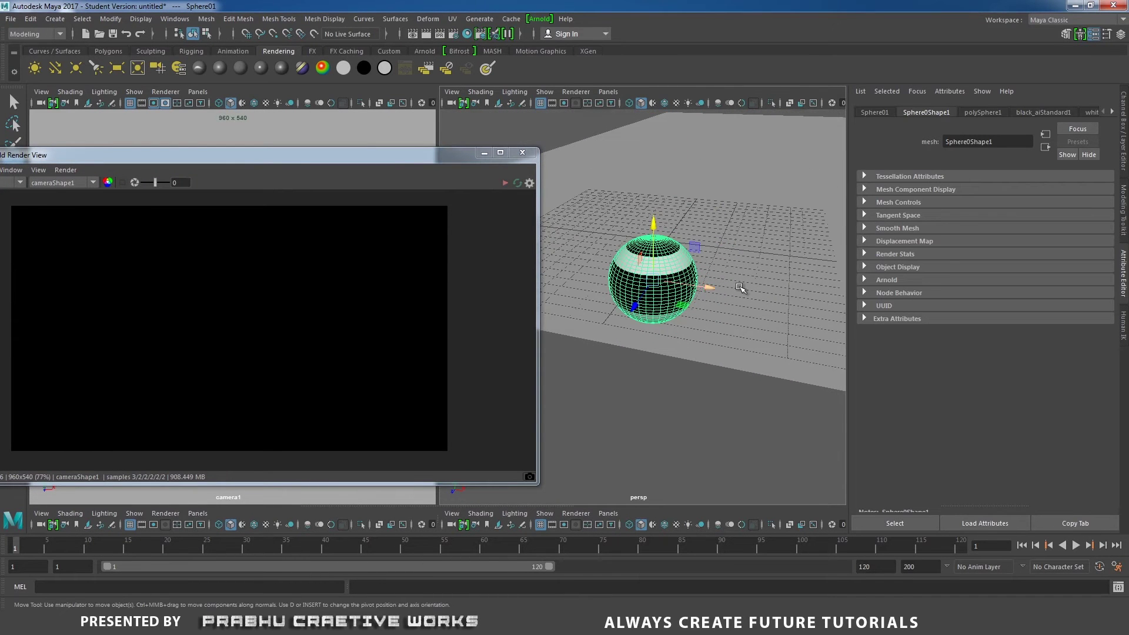
{"action": "left_click", "coordinate": [1111, 113]}
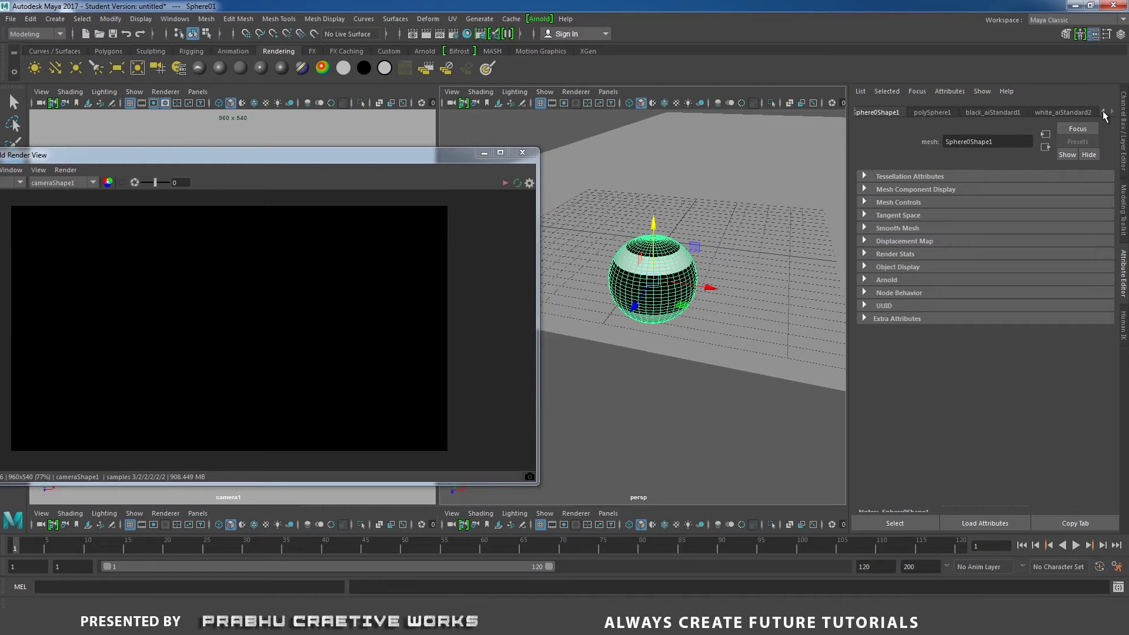
{"action": "left_click", "coordinate": [1056, 111]}
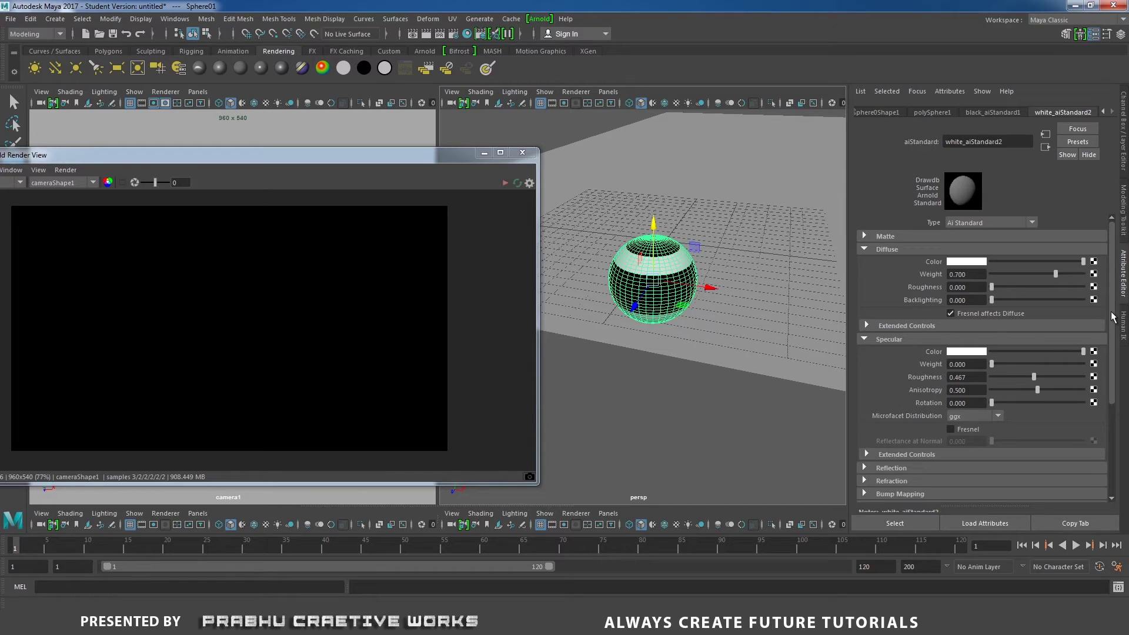
{"action": "left_click_drag", "start_coordinate": [1112, 310], "coordinate": [1128, 426]}
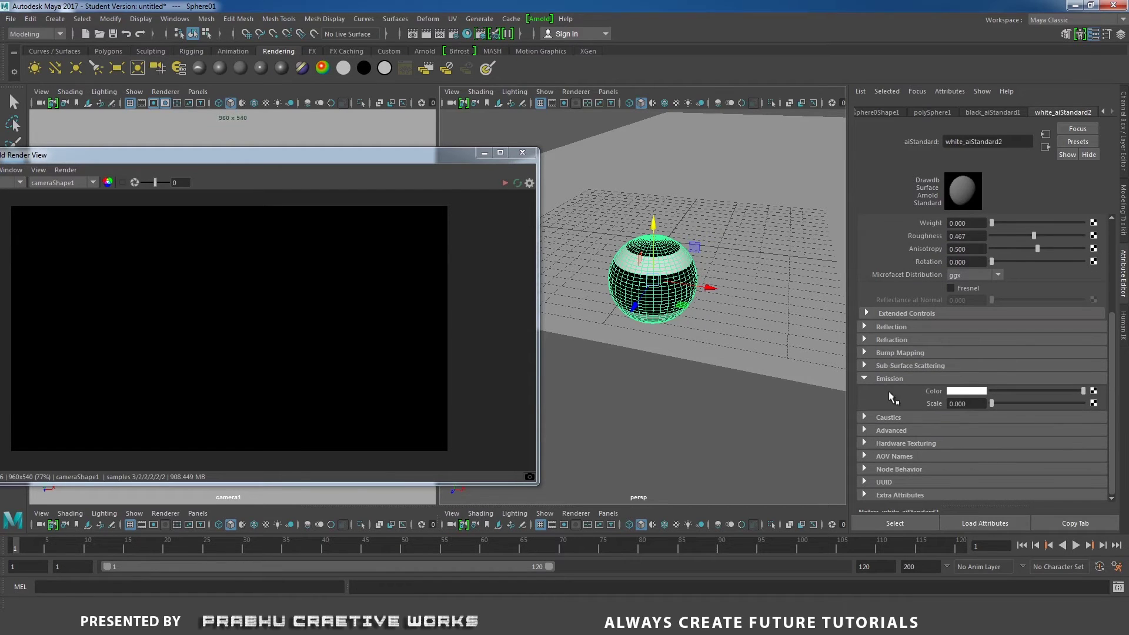
{"action": "left_click", "coordinate": [866, 377]}
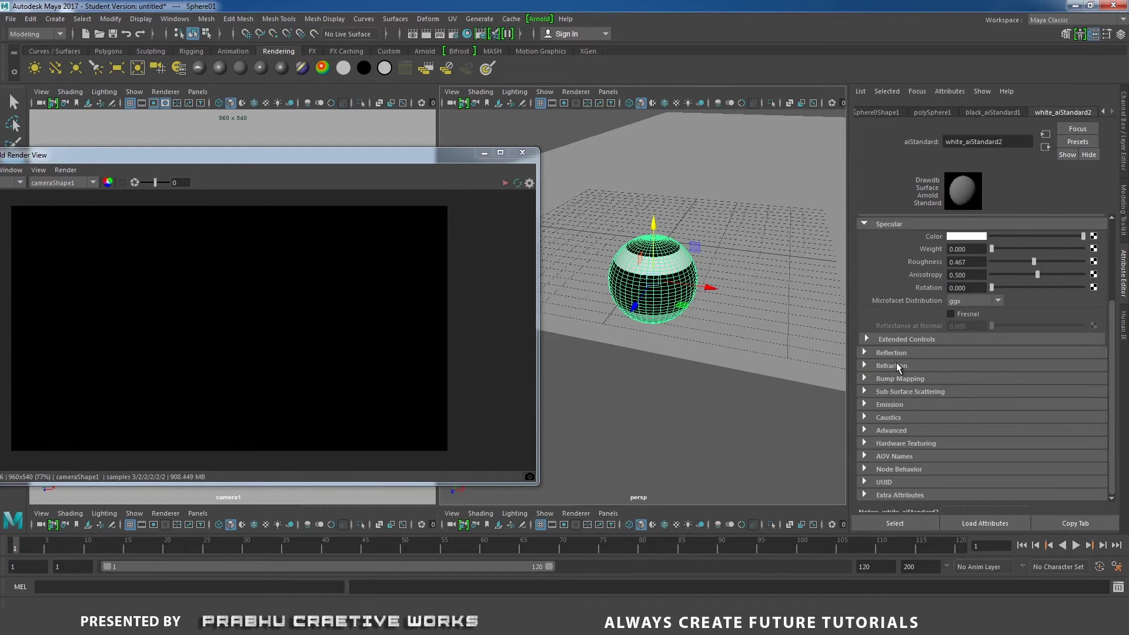
{"action": "left_click", "coordinate": [864, 405]}
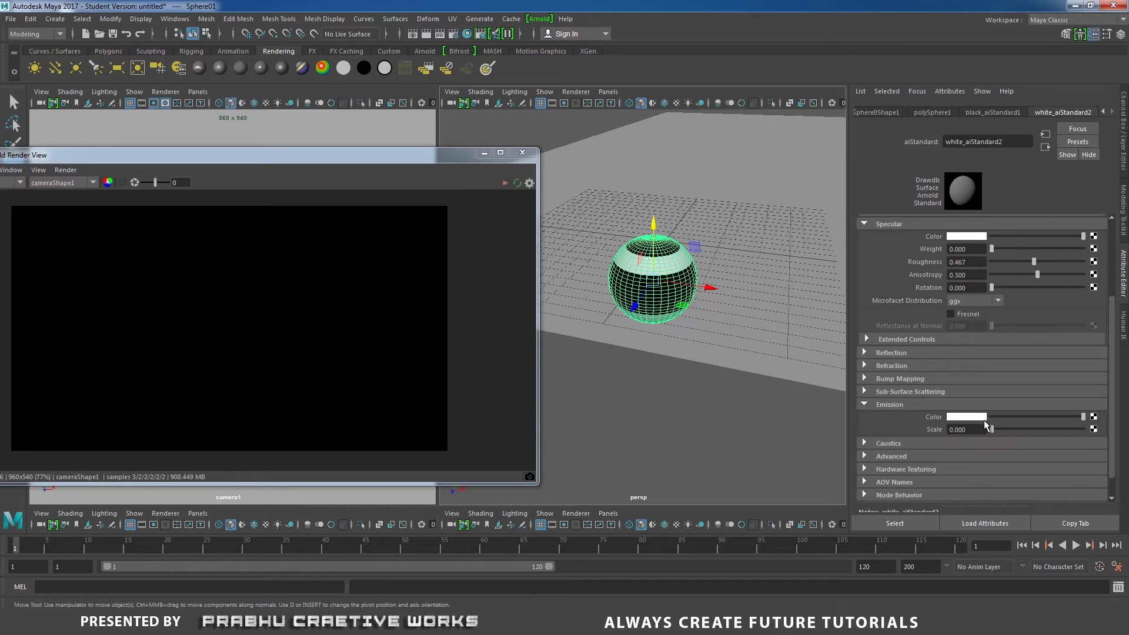
{"action": "left_click_drag", "start_coordinate": [994, 429], "coordinate": [998, 430]}
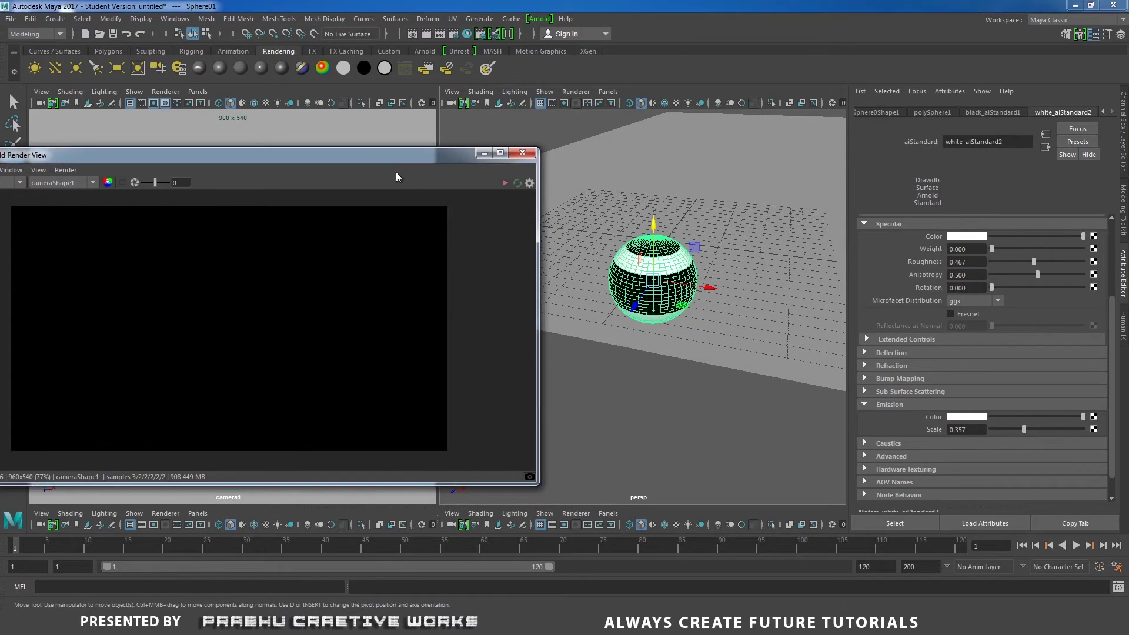
{"action": "left_click_drag", "start_coordinate": [397, 159], "coordinate": [473, 178]}
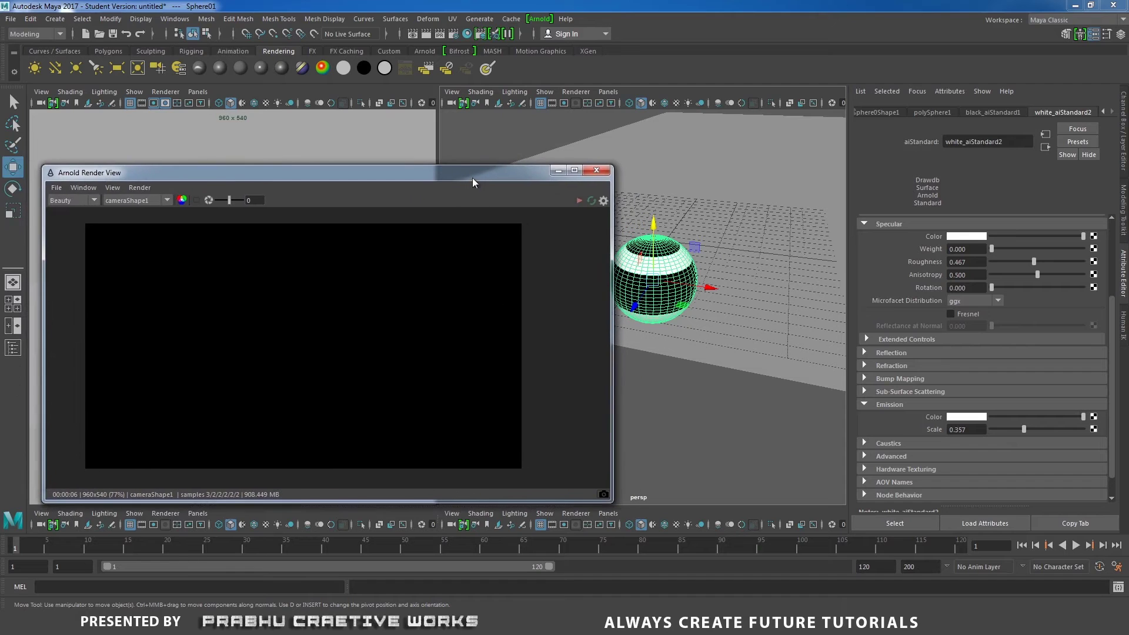
{"action": "left_click", "coordinate": [576, 201]}
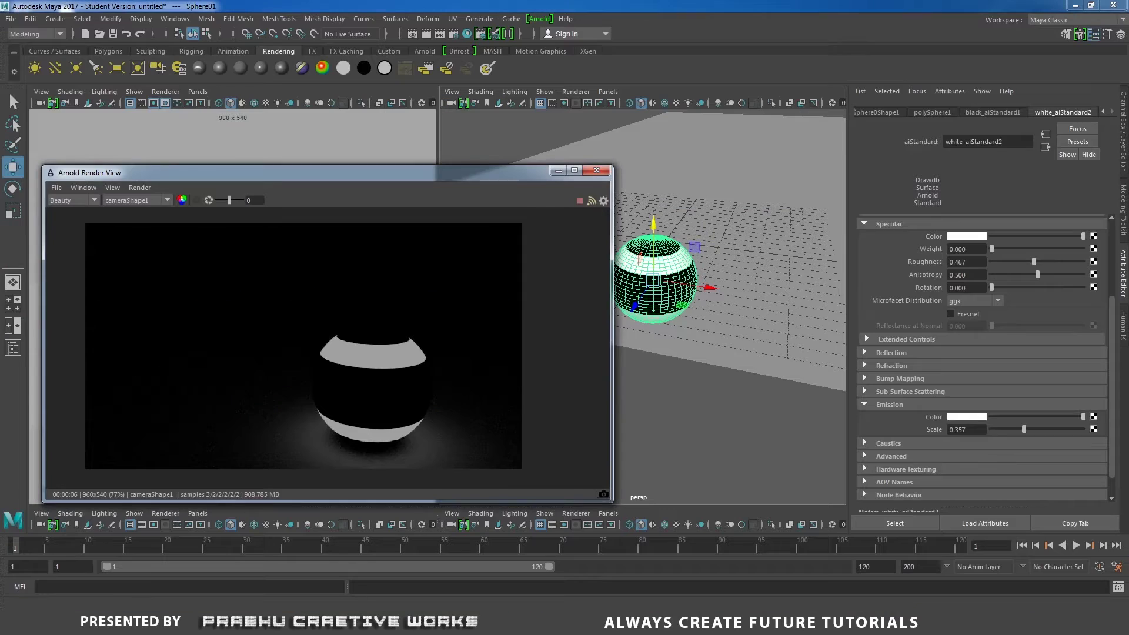
Assign a new aiStandard material to the ground plane.
{"action": "left_click", "coordinate": [826, 295]}
{"action": "right_click_drag", "start_coordinate": [836, 333], "coordinate": [699, 306], "text": "alt"}
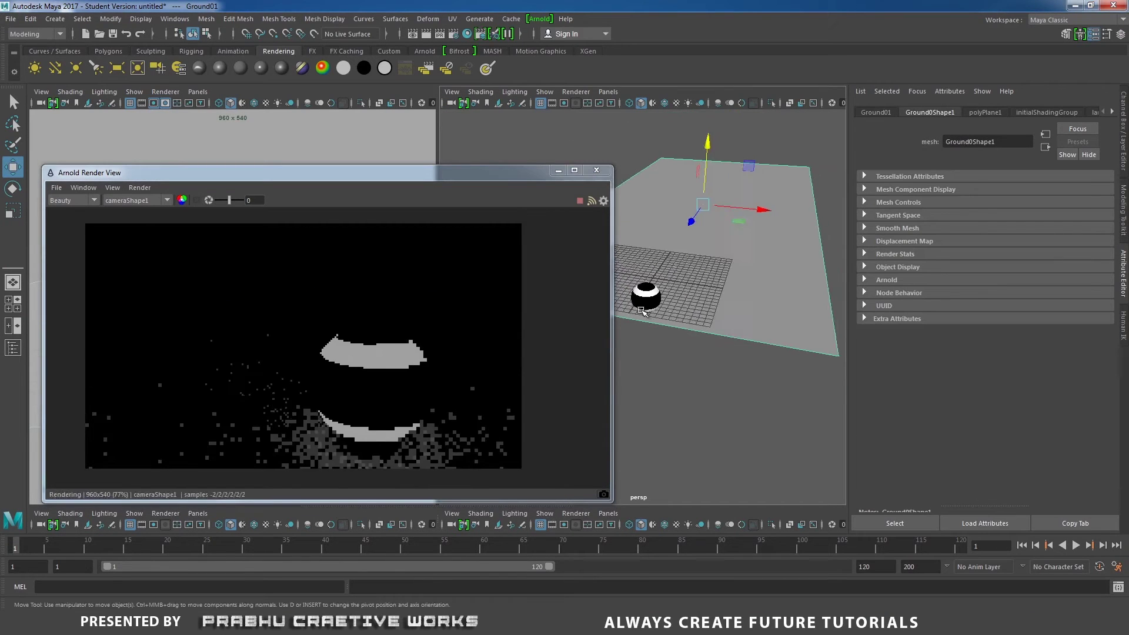
{"action": "left_click_drag", "start_coordinate": [699, 306], "coordinate": [758, 259], "text": "alt"}
{"action": "right_click_drag", "start_coordinate": [759, 260], "coordinate": [748, 562]}
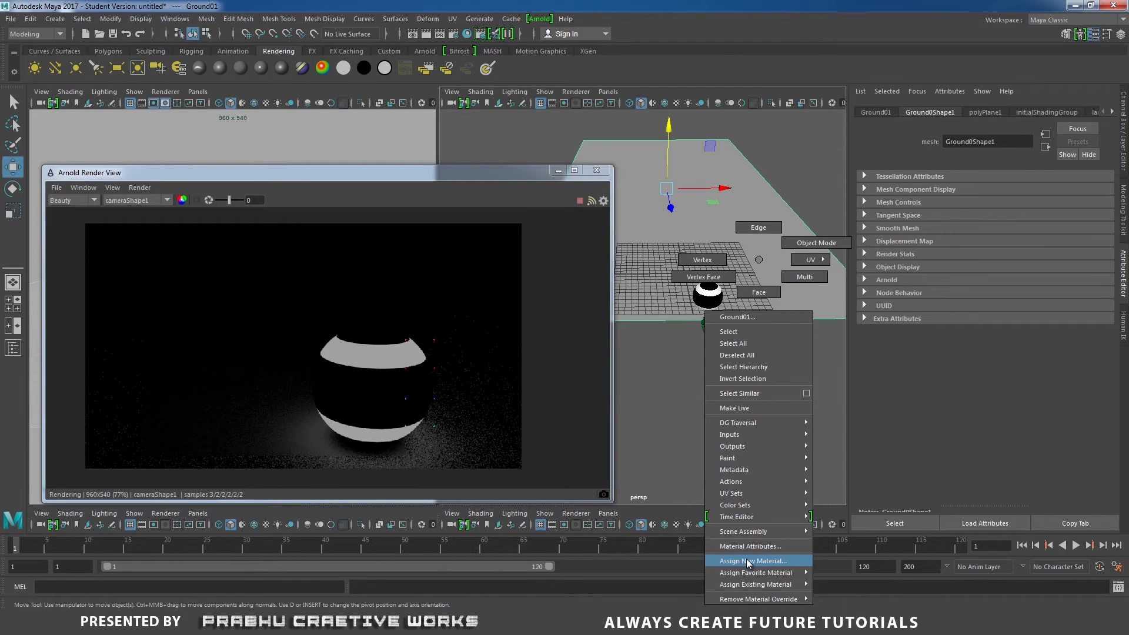
{"action": "right_click_drag", "start_coordinate": [748, 563], "coordinate": [748, 562]}
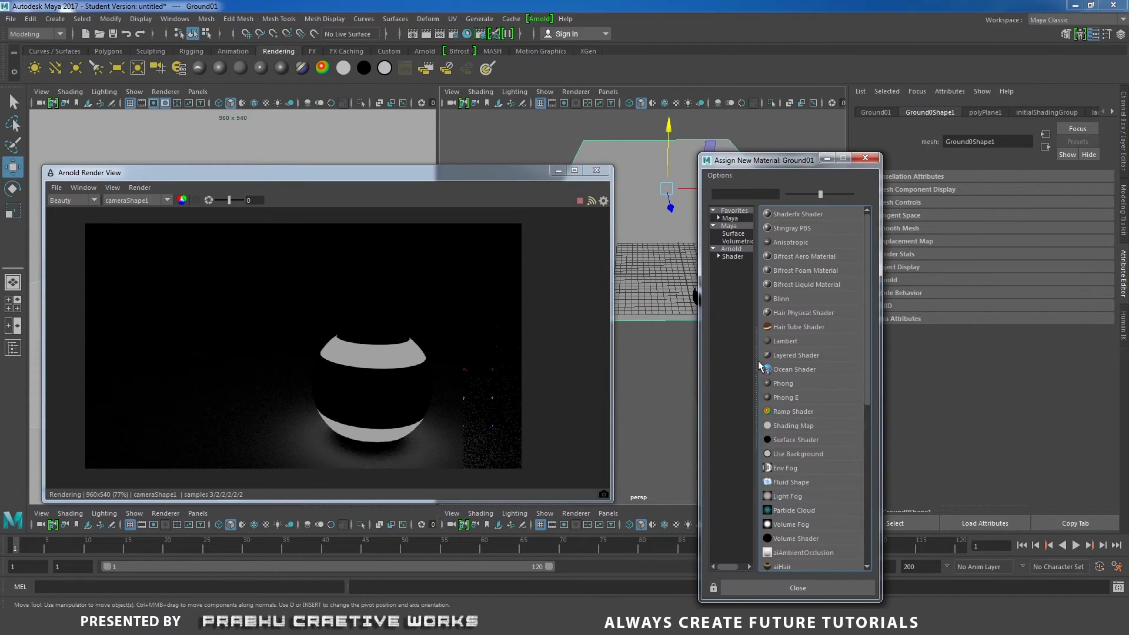
{"action": "left_click", "coordinate": [737, 250]}
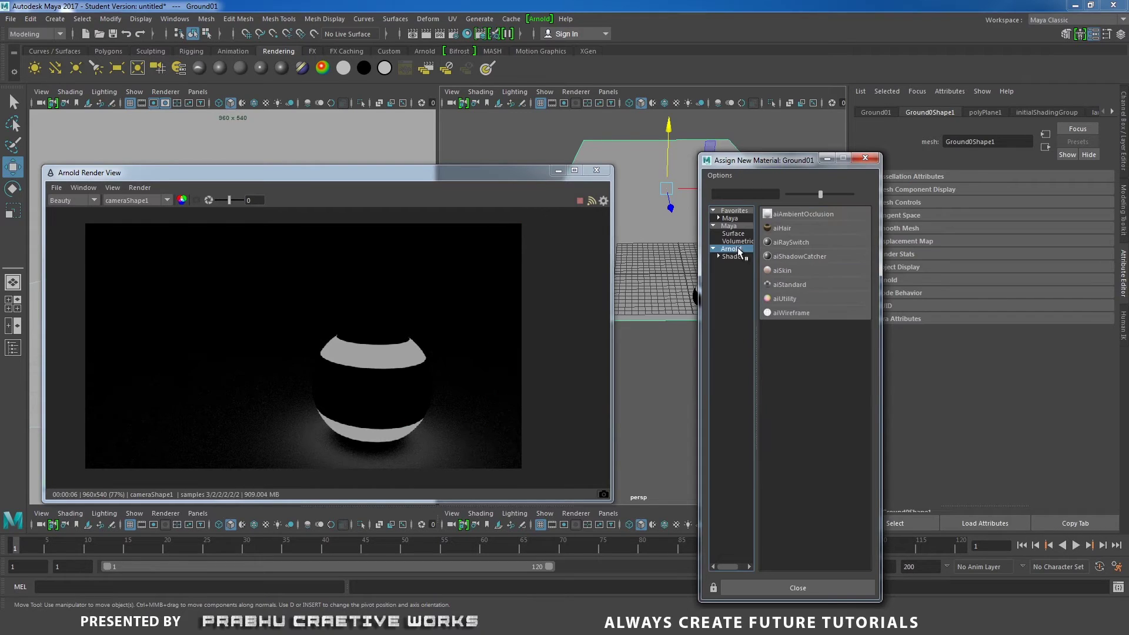
{"action": "left_click", "coordinate": [803, 286]}
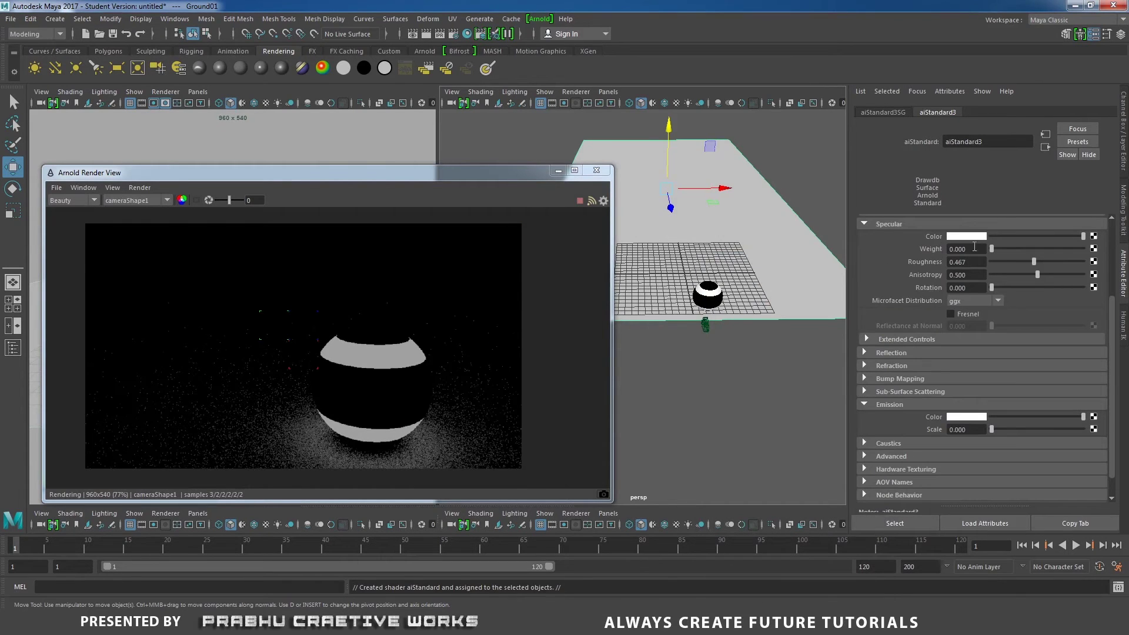
Map a 2D Ramp texture to the ground material's diffuse color and display textures in the perspective view.
{"action": "left_click_drag", "start_coordinate": [1112, 309], "coordinate": [1112, 233]}
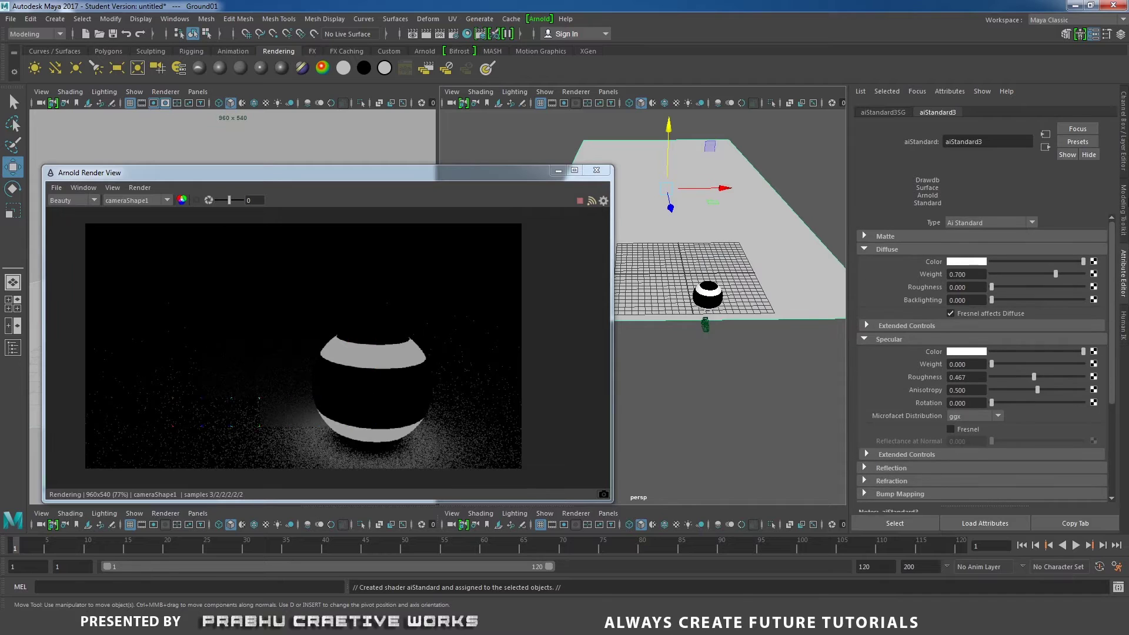
{"action": "left_click", "coordinate": [1093, 262]}
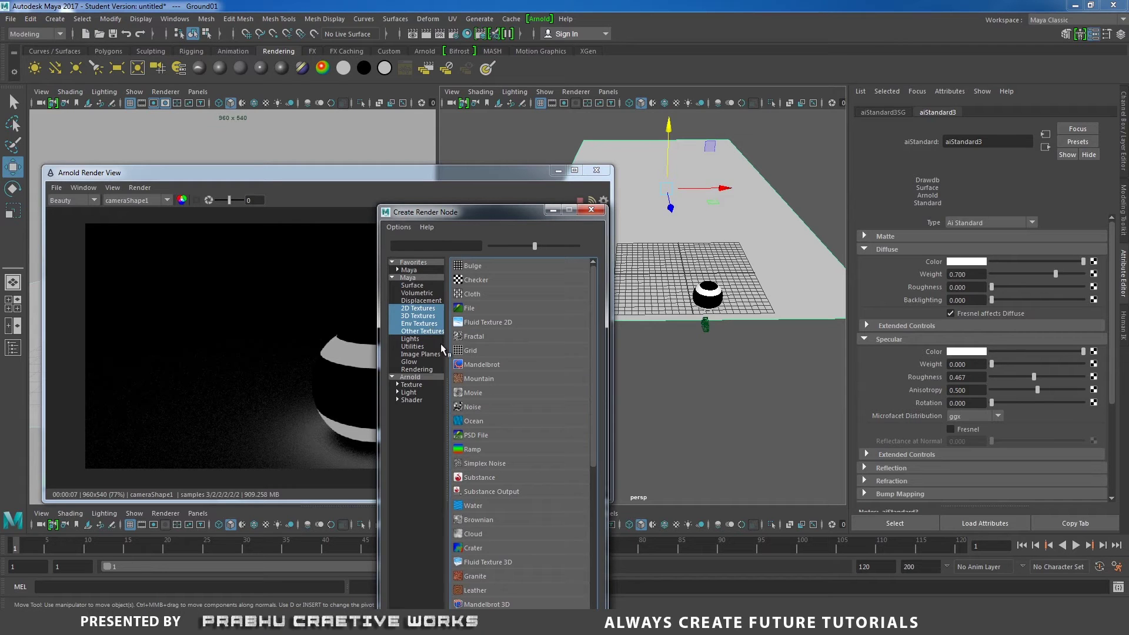
{"action": "left_click", "coordinate": [434, 309]}
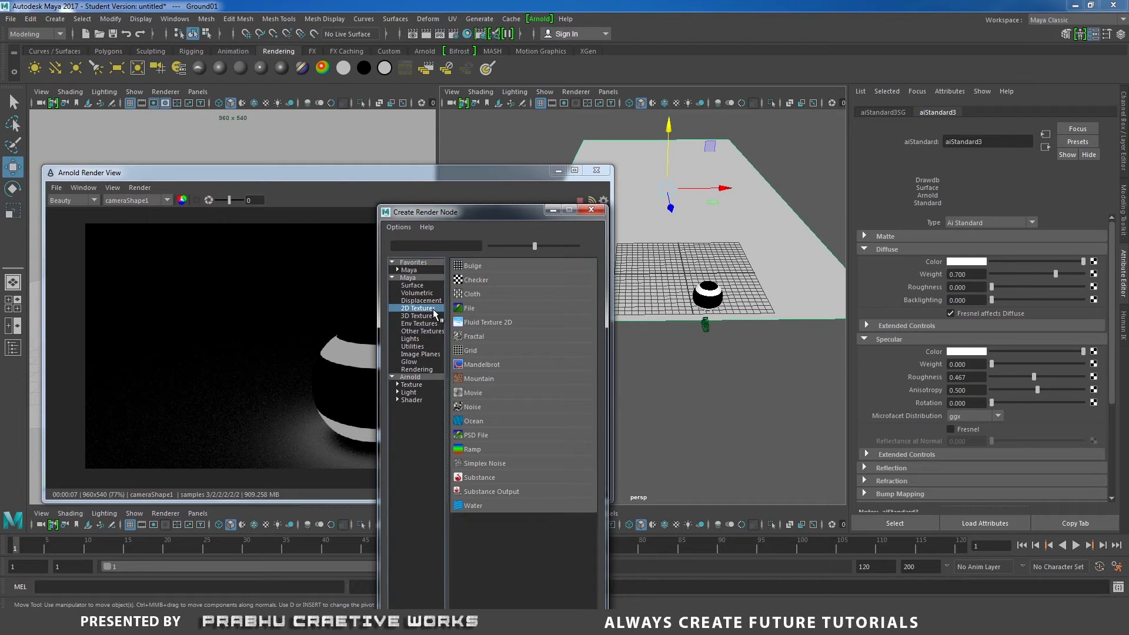
{"action": "left_click", "coordinate": [482, 449]}
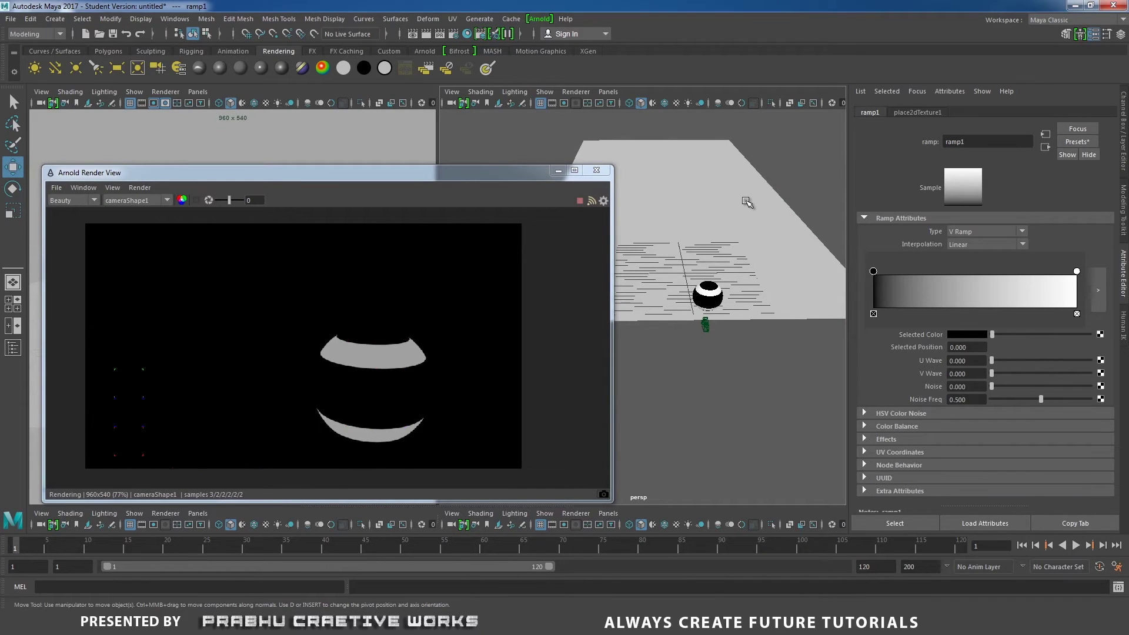
{"action": "key", "text": "6"}
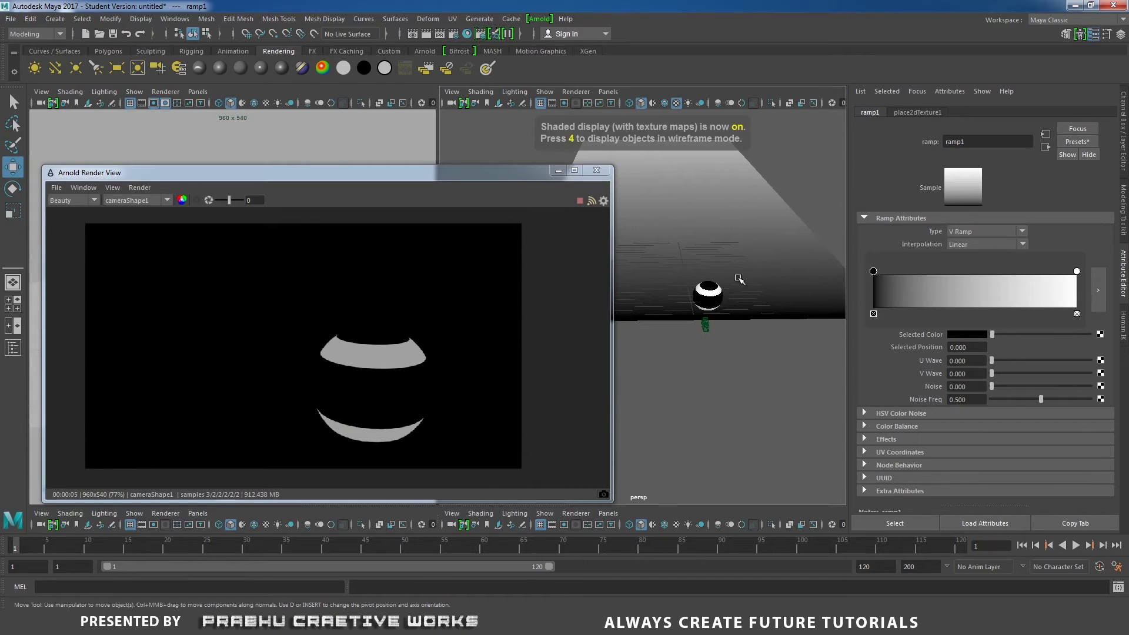
{"action": "mouse_move", "coordinate": [738, 283]}
{"action": "left_mouse_down", "text": "alt"}
{"action": "mouse_move", "coordinate": [732, 294]}
{"action": "mouse_move", "coordinate": [755, 278]}
{"action": "mouse_move", "coordinate": [758, 289]}
{"action": "left_mouse_up", "text": "alt"}
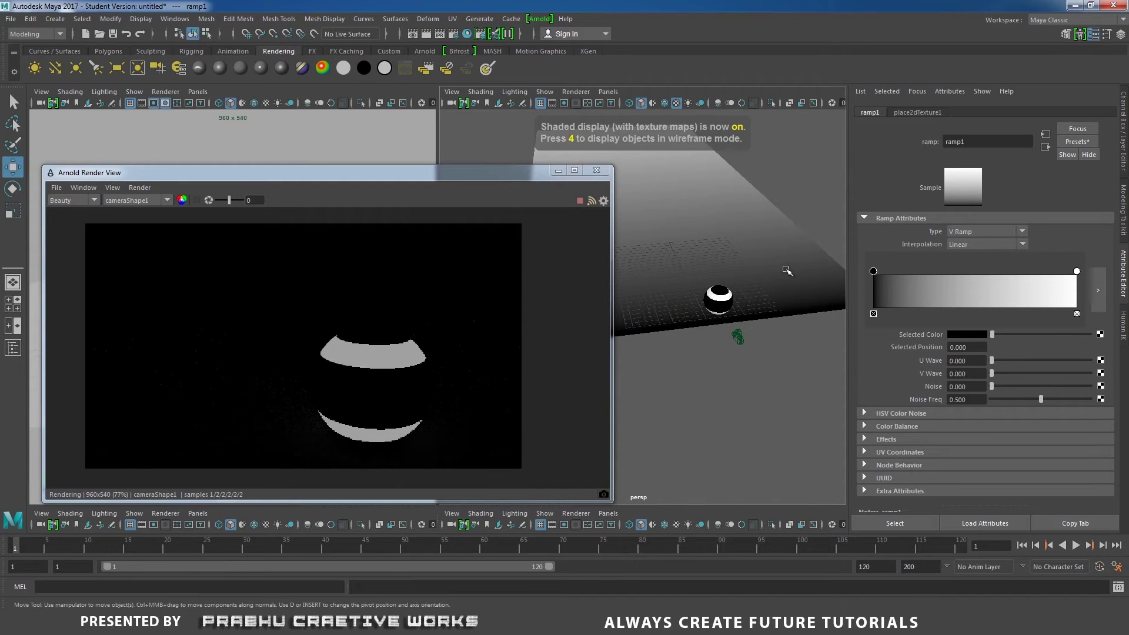
Set the ramp type to U Ramp and change its white end color to red.
{"action": "left_click", "coordinate": [984, 231]}
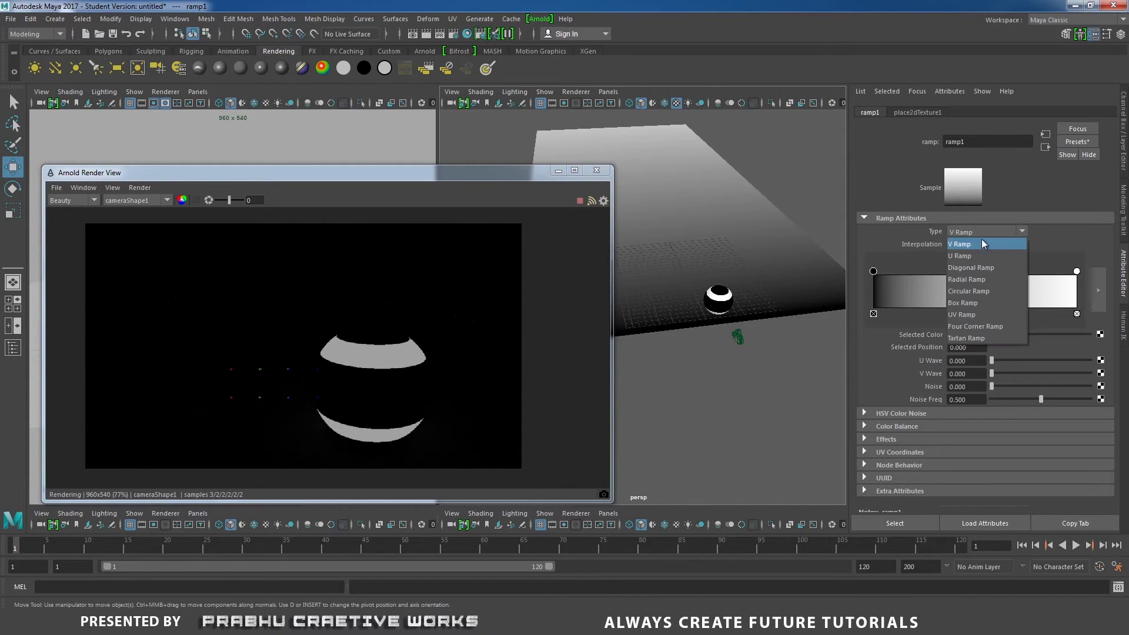
{"action": "left_click", "coordinate": [975, 254]}
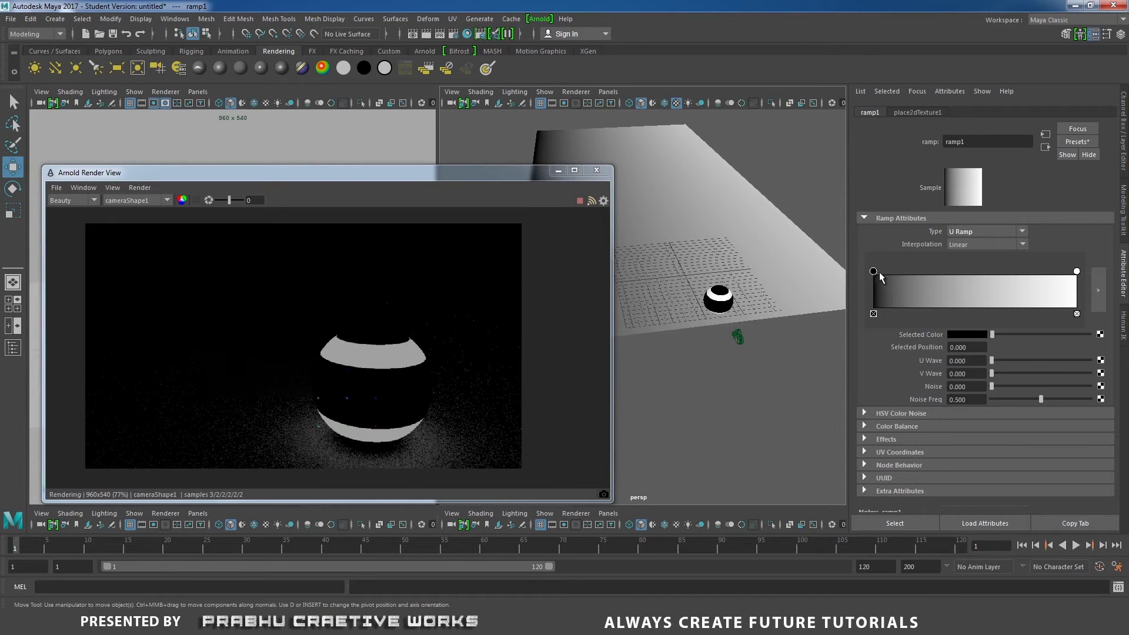
{"action": "left_click", "coordinate": [1075, 272]}
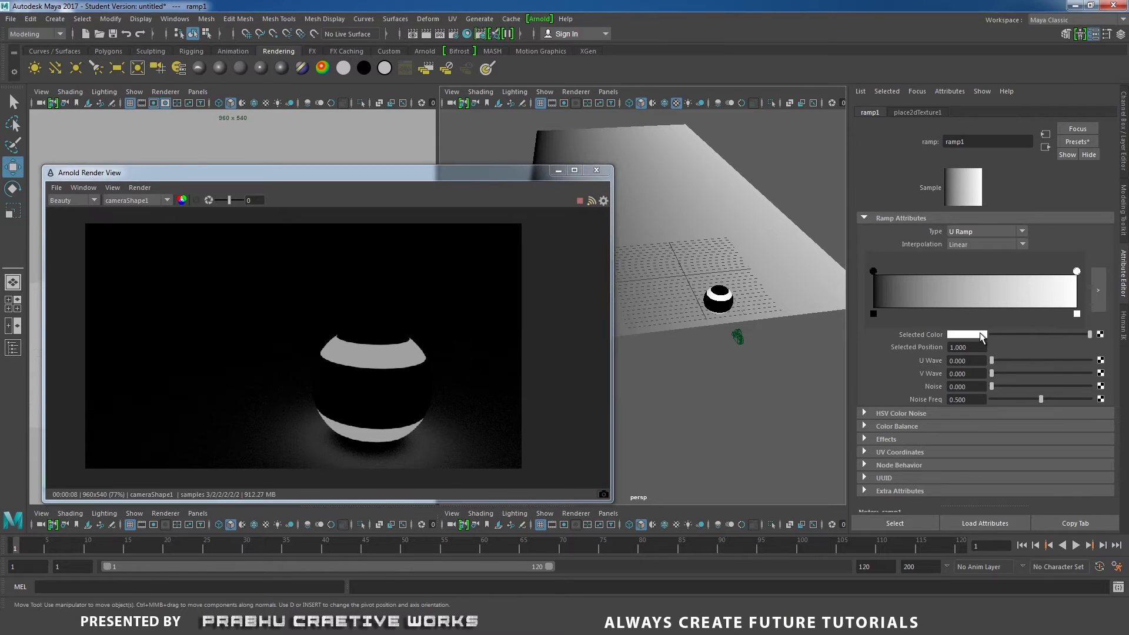
{"action": "left_click", "coordinate": [979, 335]}
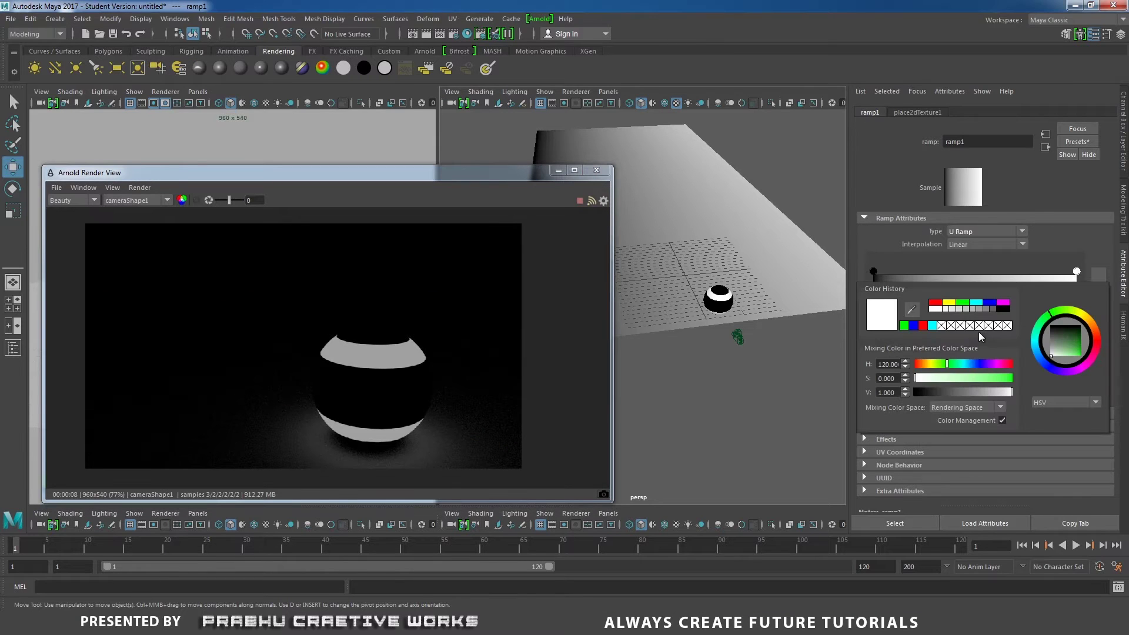
{"action": "left_click", "coordinate": [935, 303]}
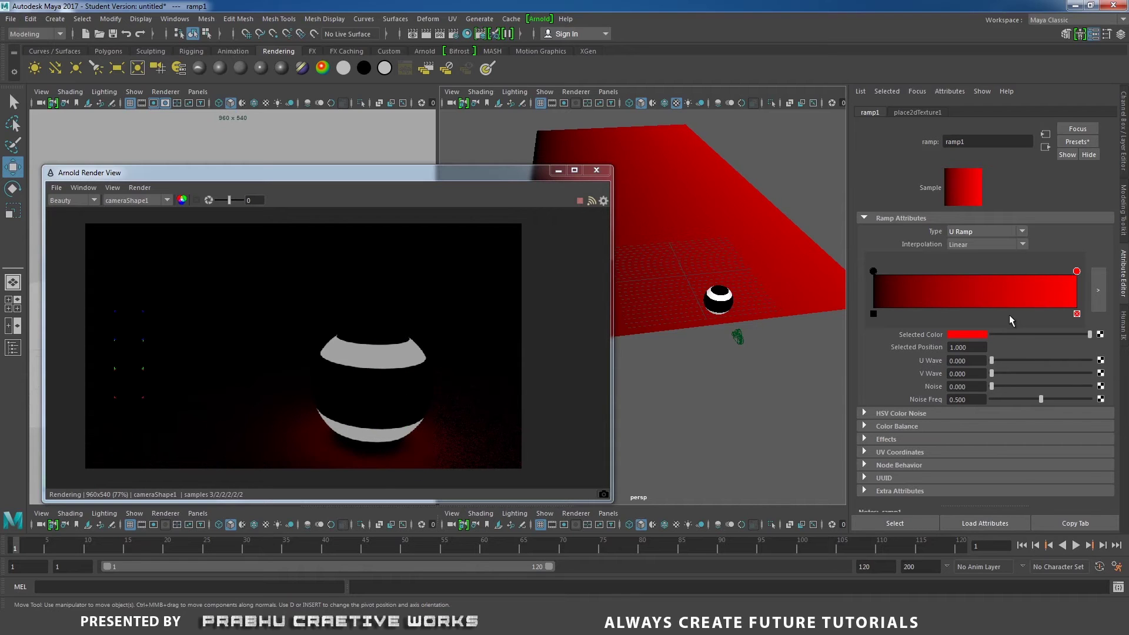
Add a magenta color marker near the ramp's red end and shift it slightly toward the black end.
{"action": "left_click", "coordinate": [1055, 283]}
{"action": "left_click", "coordinate": [981, 336]}
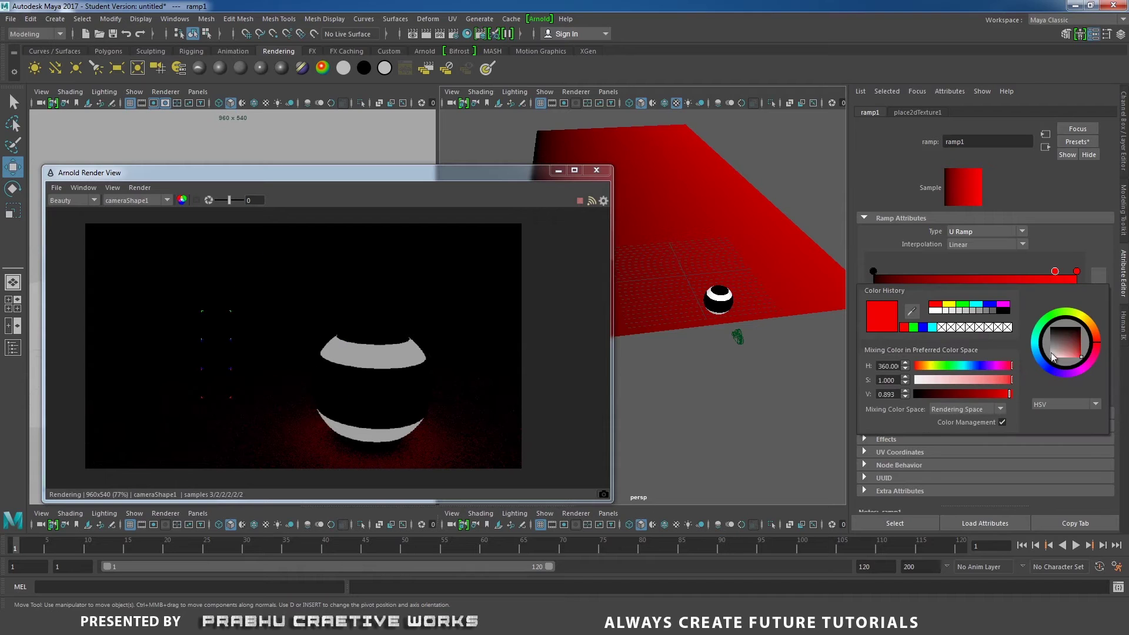
{"action": "left_click", "coordinate": [1003, 304]}
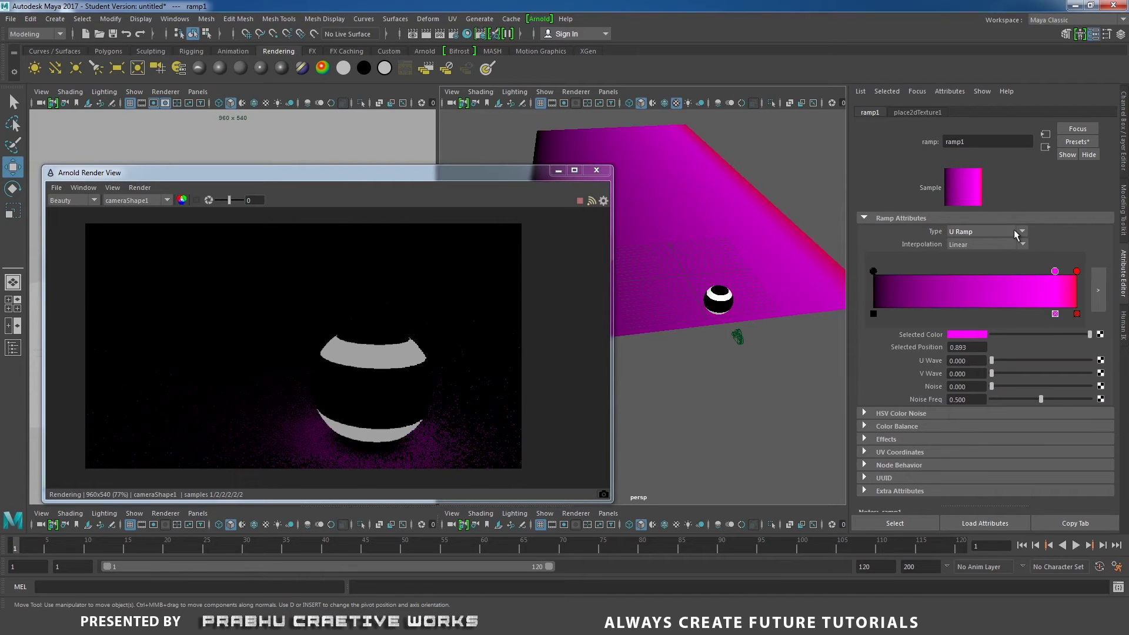
{"action": "left_click_drag", "start_coordinate": [1055, 275], "coordinate": [1029, 280]}
Add a cyan color marker to the ramp at position 0.598.
{"action": "left_click", "coordinate": [995, 287]}
{"action": "left_click", "coordinate": [976, 336]}
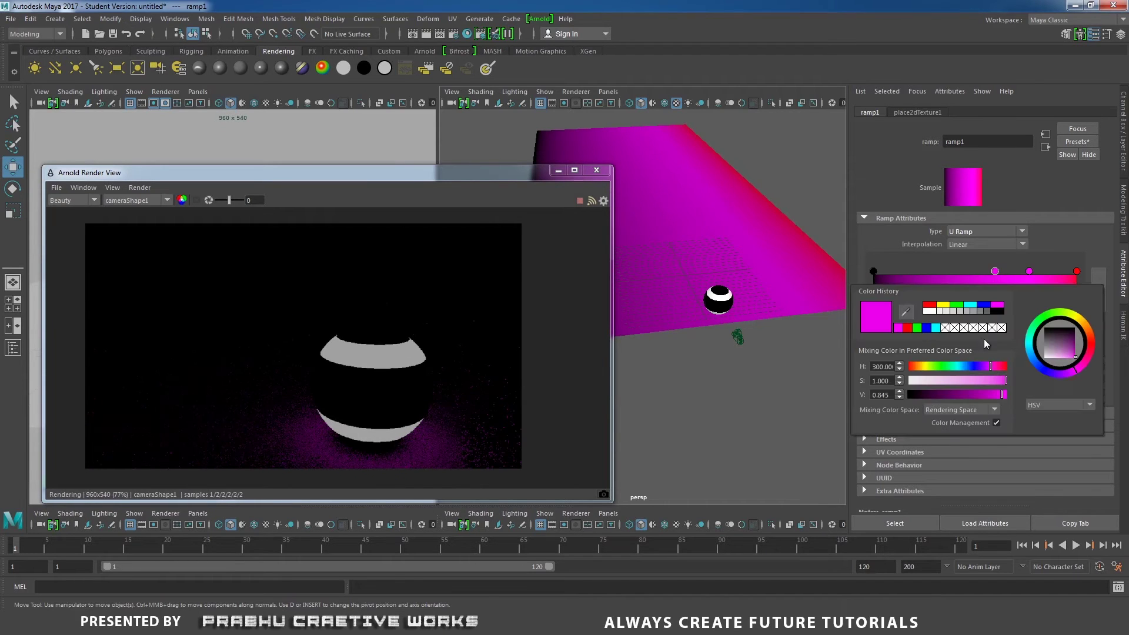
{"action": "left_click", "coordinate": [936, 328]}
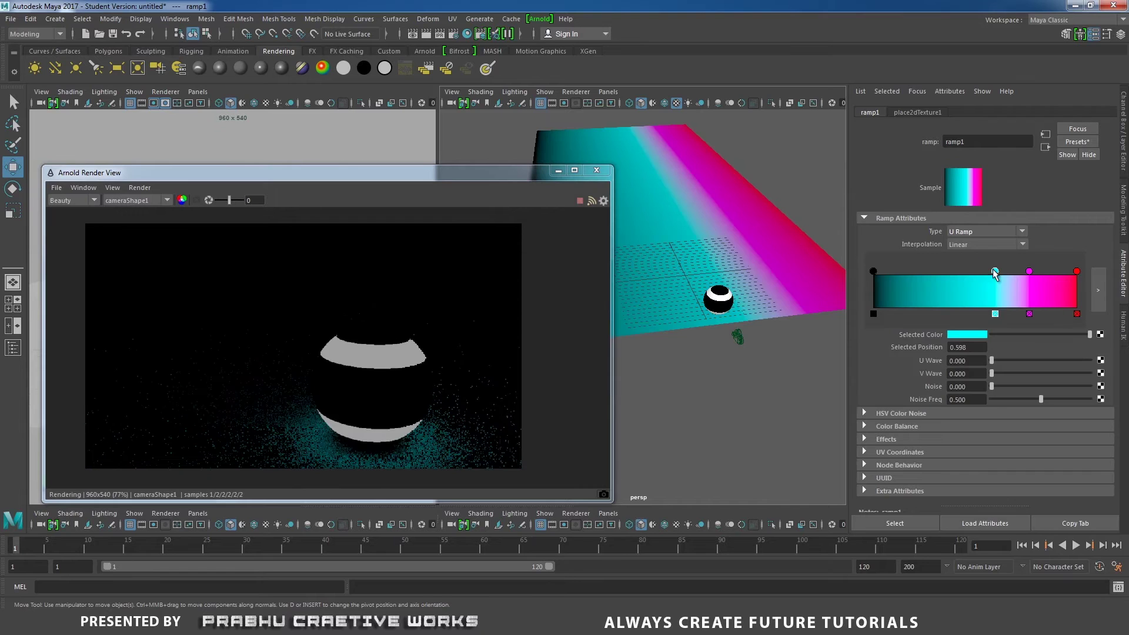
Add a blue color marker to the ramp between its black end and the cyan marker.
{"action": "left_click", "coordinate": [964, 288]}
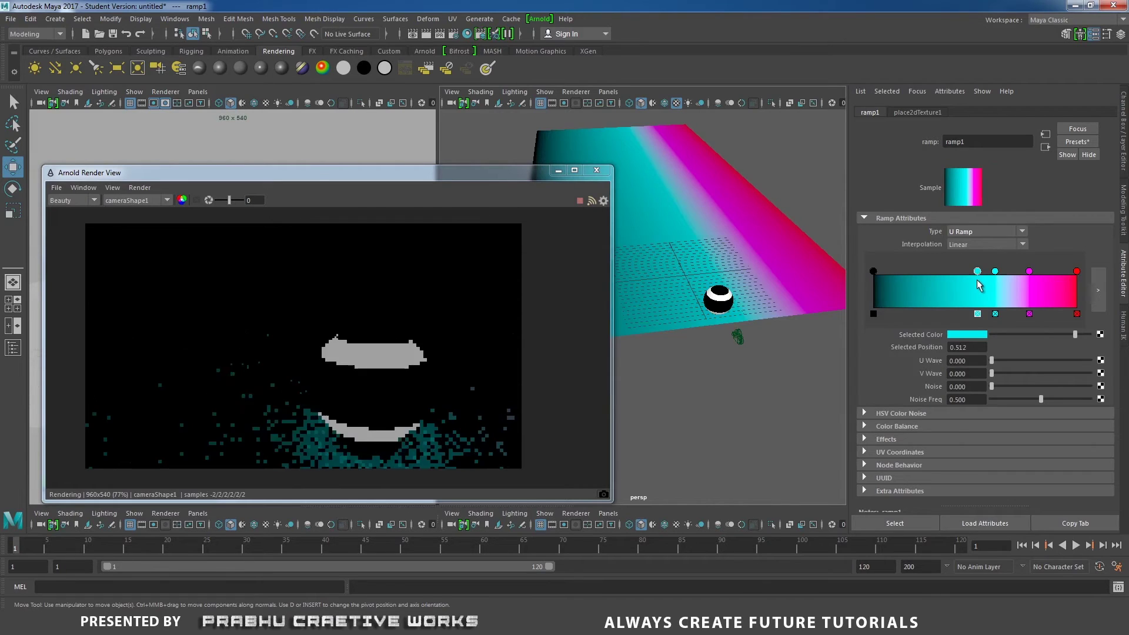
{"action": "left_click", "coordinate": [967, 334]}
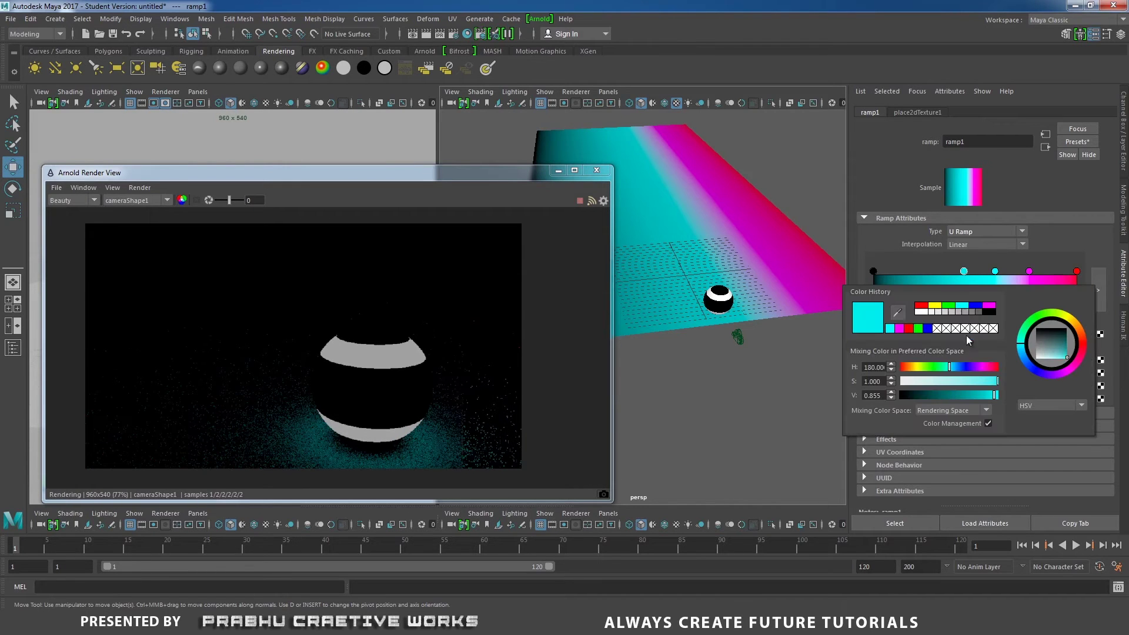
{"action": "left_click", "coordinate": [977, 306]}
Add a green color marker at ramp position 0.283 and shift the blue marker to 0.431.
{"action": "left_click", "coordinate": [938, 285]}
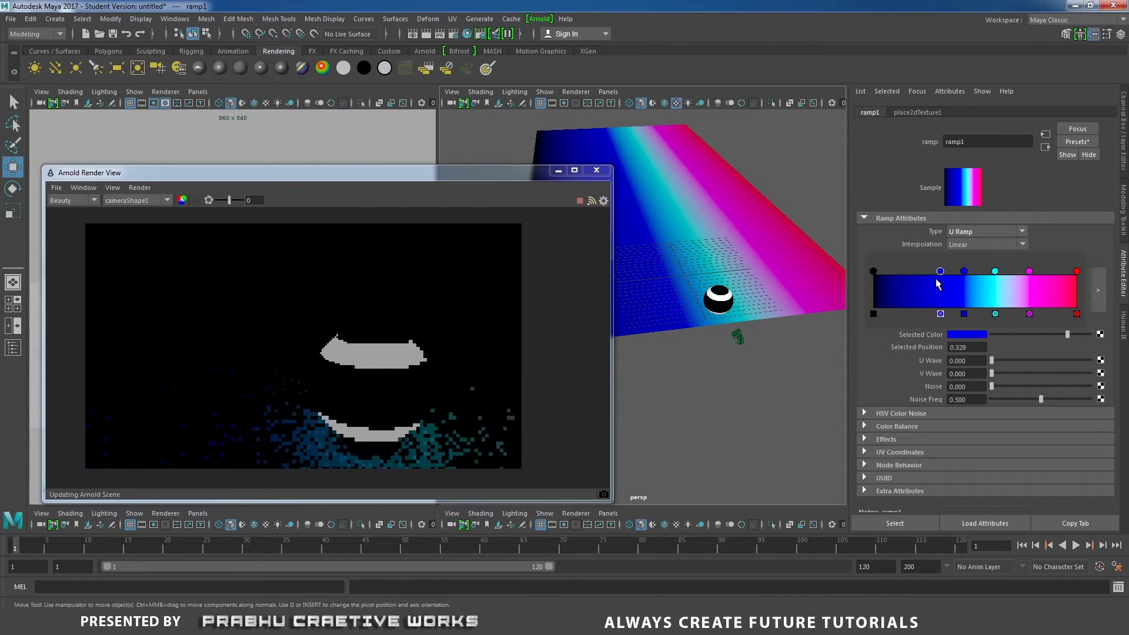
{"action": "left_click", "coordinate": [964, 333]}
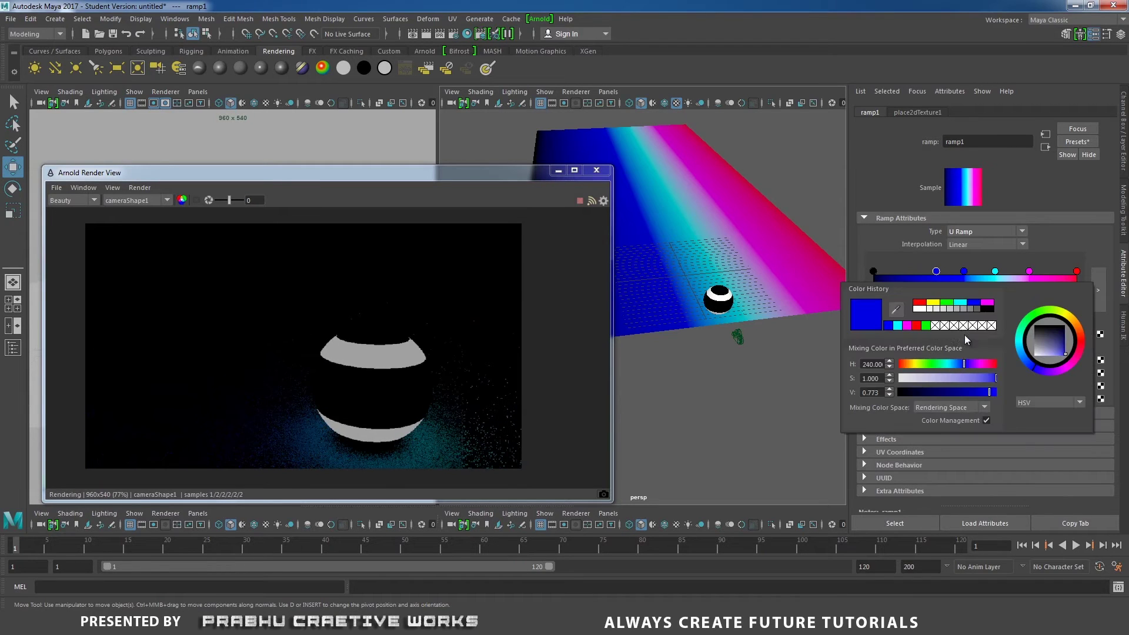
{"action": "left_click", "coordinate": [946, 302]}
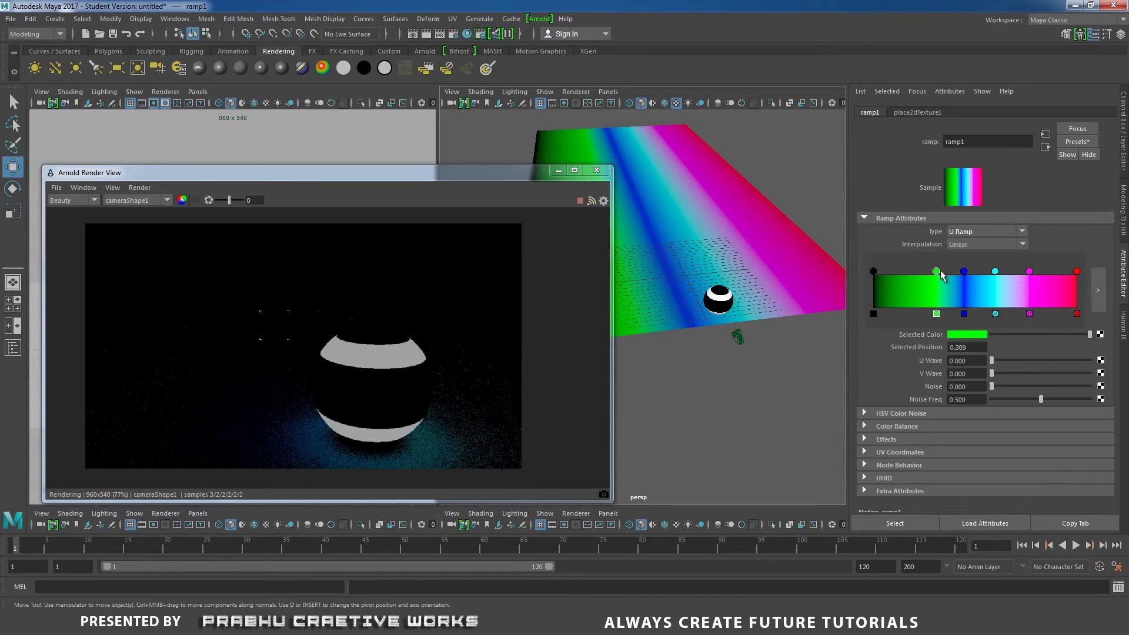
{"action": "left_click_drag", "start_coordinate": [938, 270], "coordinate": [962, 281]}
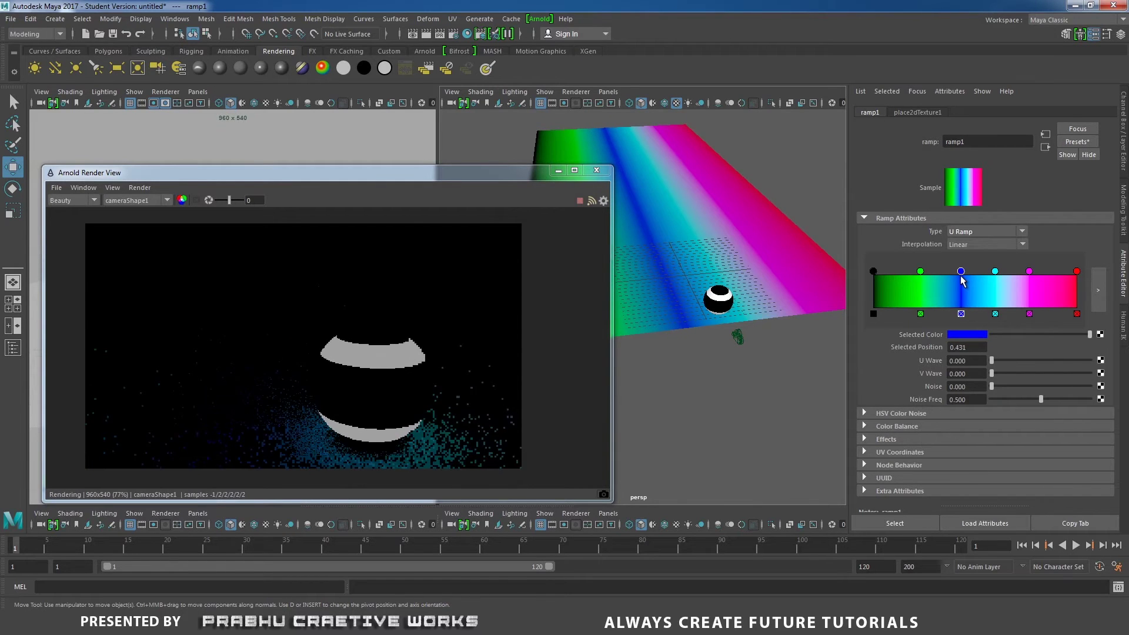
{"action": "left_click", "coordinate": [994, 272]}
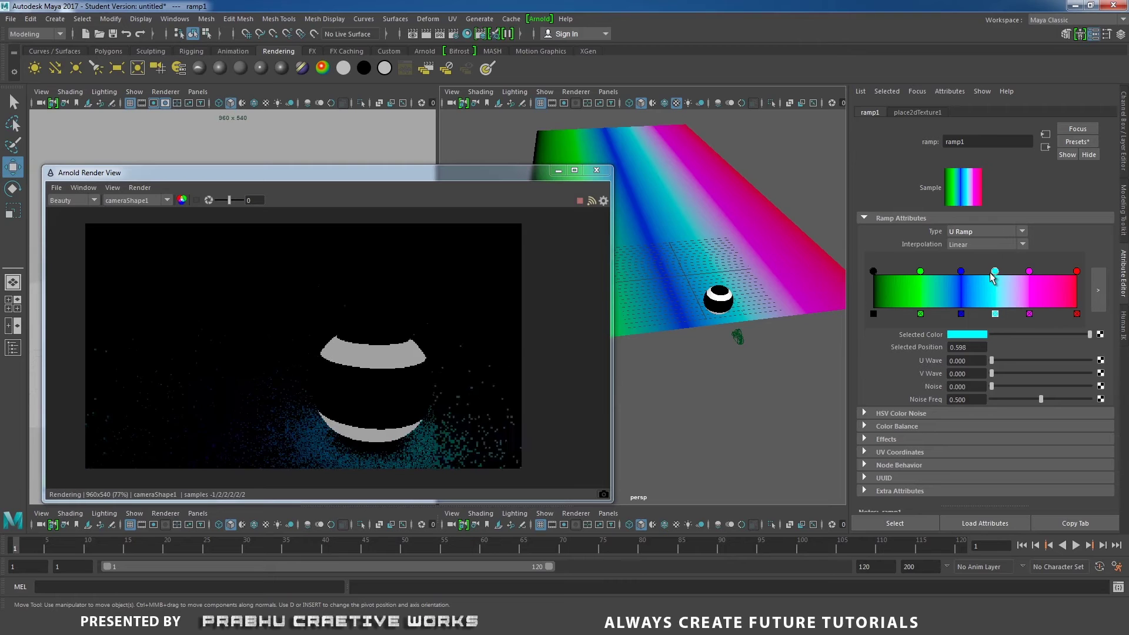
{"action": "left_click_drag", "start_coordinate": [920, 271], "coordinate": [931, 272]}
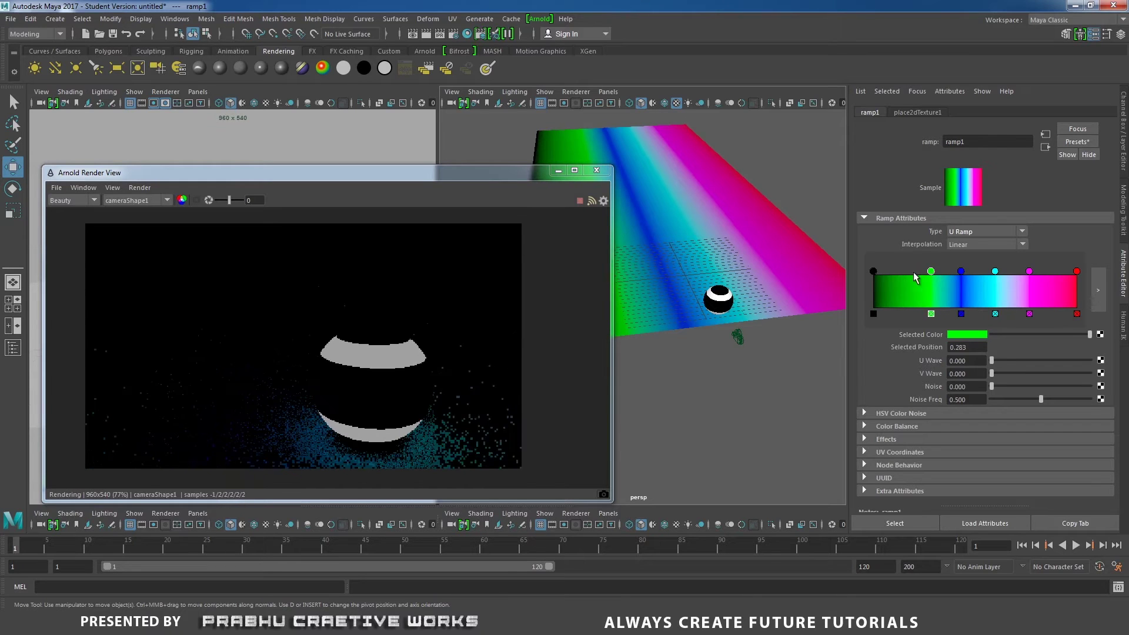
Add a yellow color marker to the ramp at position 0.153.
{"action": "left_click", "coordinate": [904, 275]}
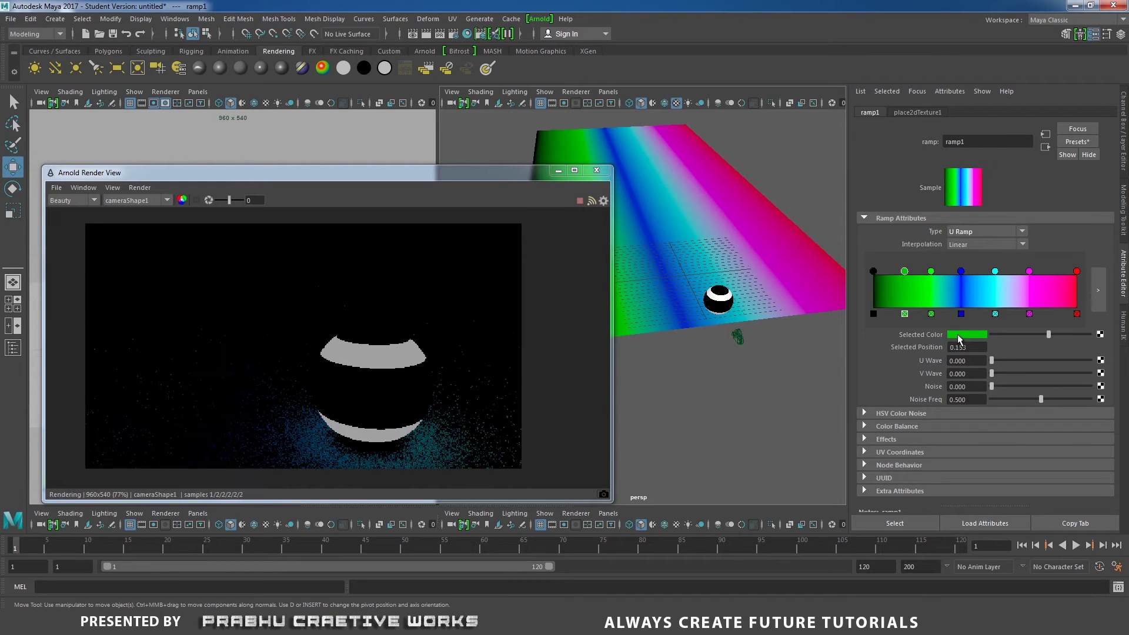
{"action": "left_click", "coordinate": [959, 339]}
{"action": "left_click", "coordinate": [918, 300]}
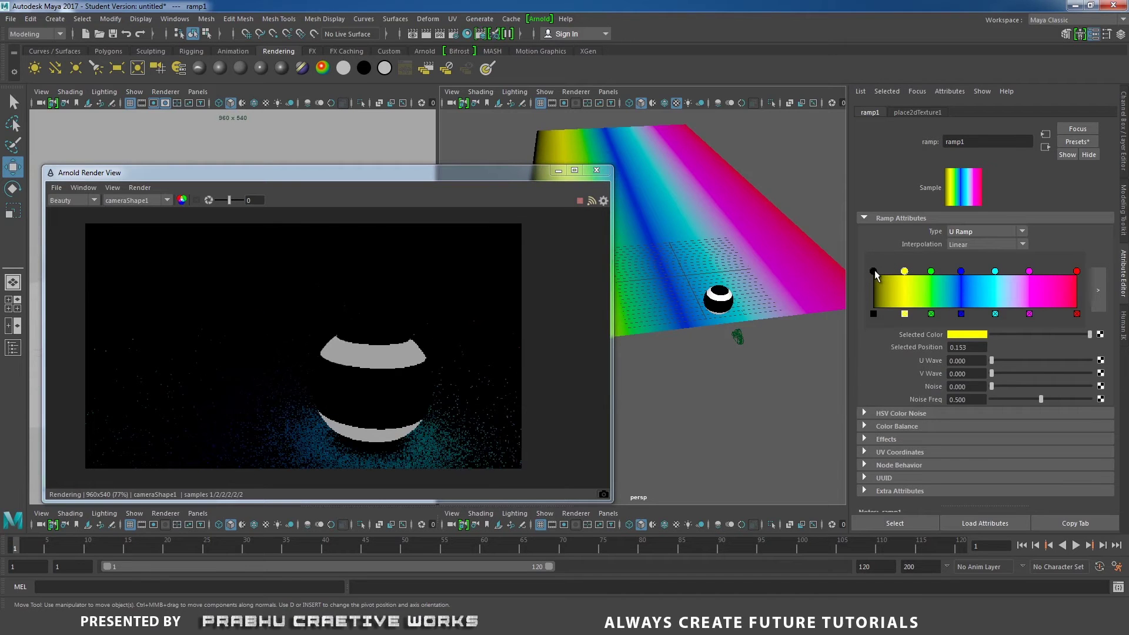
Change the ramp's black end to red and adjust the blue marker to position 0.439 and the green one to 0.295.
{"action": "left_click", "coordinate": [873, 270]}
{"action": "left_click", "coordinate": [967, 334]}
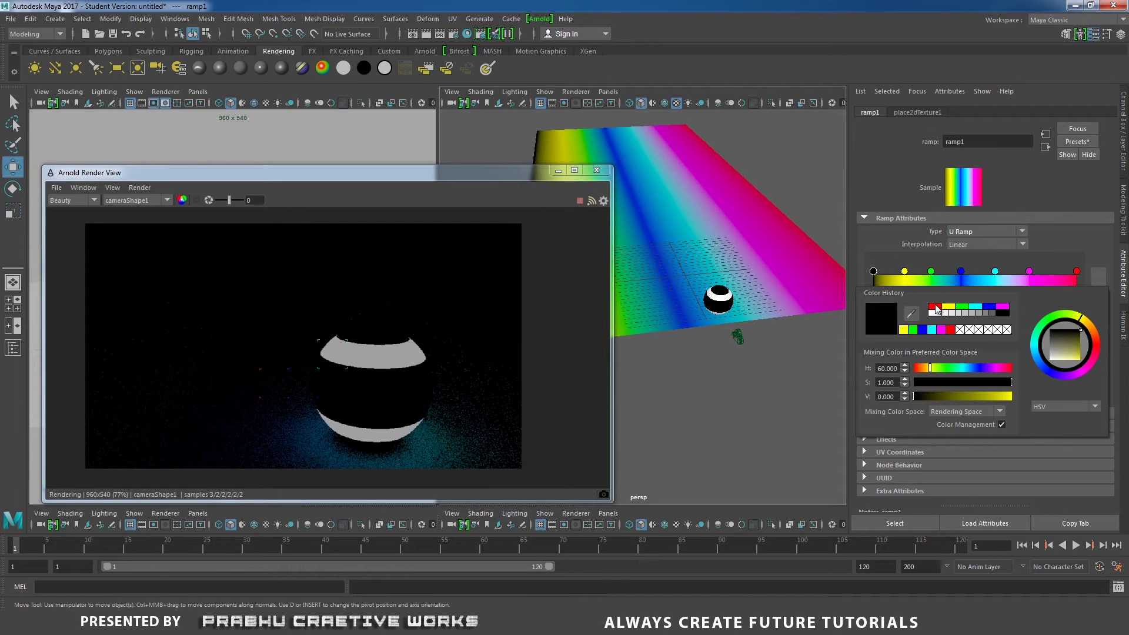
{"action": "left_click", "coordinate": [934, 306]}
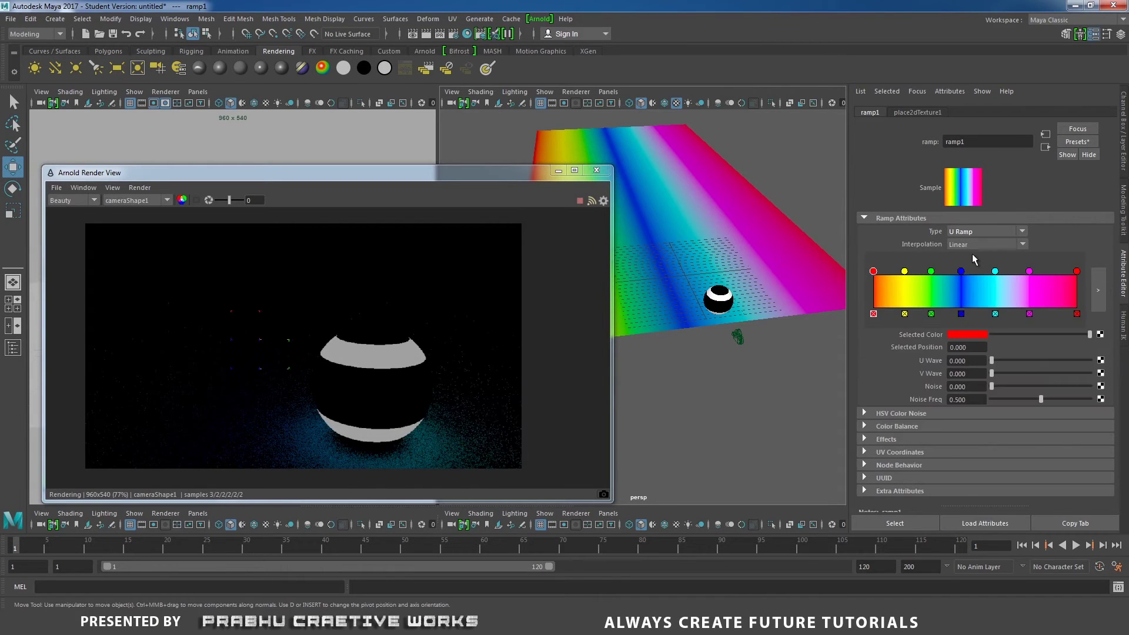
{"action": "left_click", "coordinate": [961, 272]}
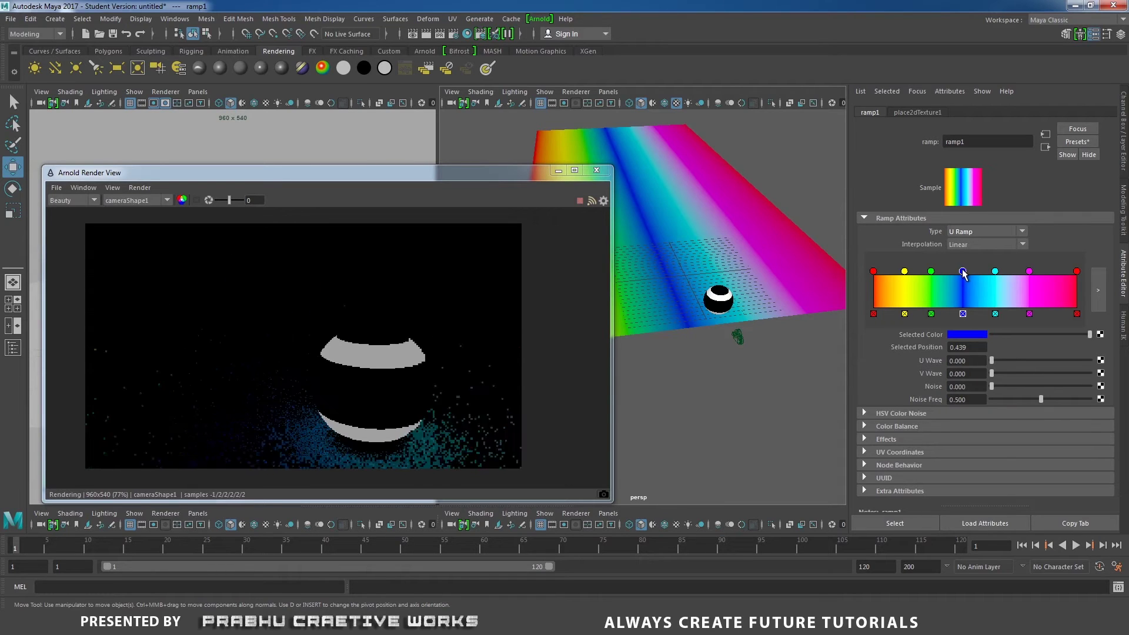
{"action": "left_click", "coordinate": [934, 274]}
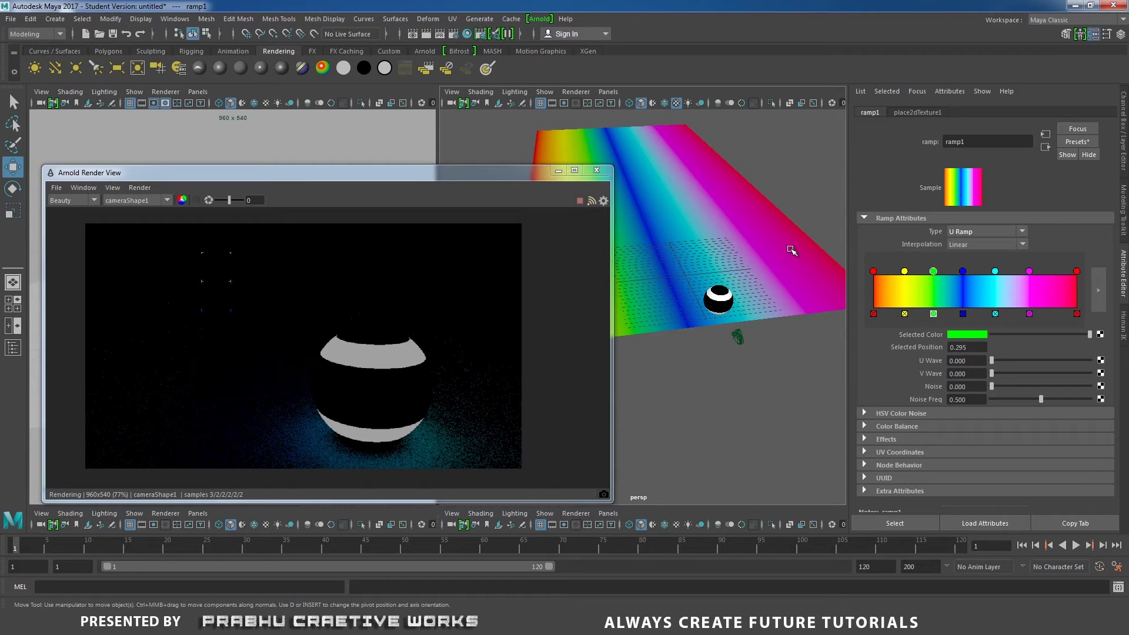
Set the emission scale of the sphere's white band material, white_aiStandard2, to 1.
{"action": "left_click", "coordinate": [775, 270]}
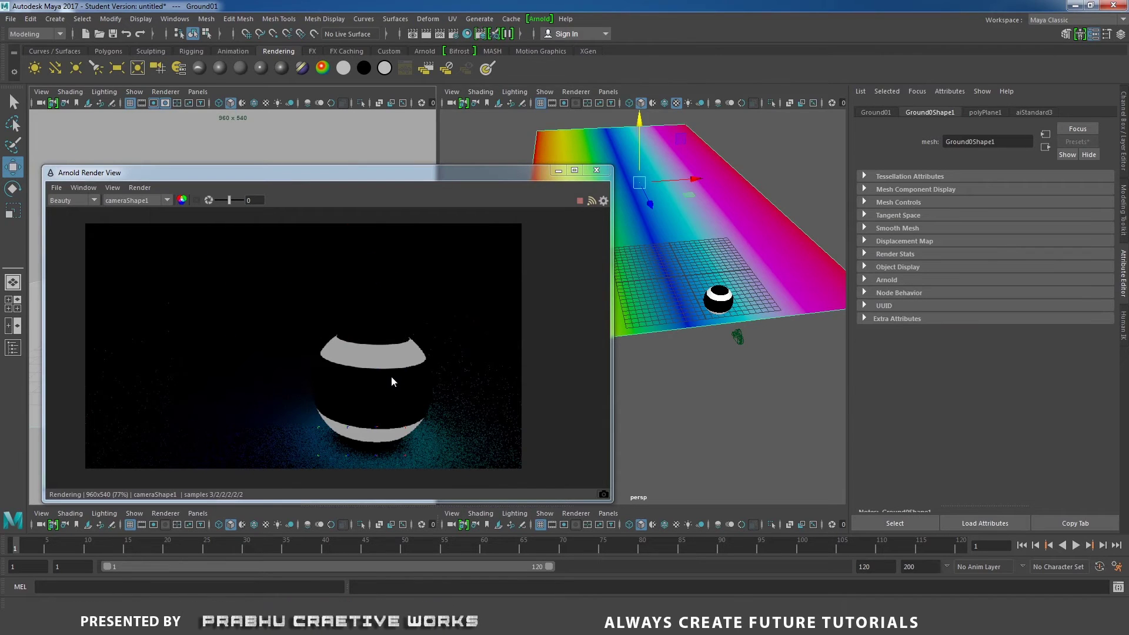
{"action": "left_click_drag", "start_coordinate": [480, 173], "coordinate": [735, 217]}
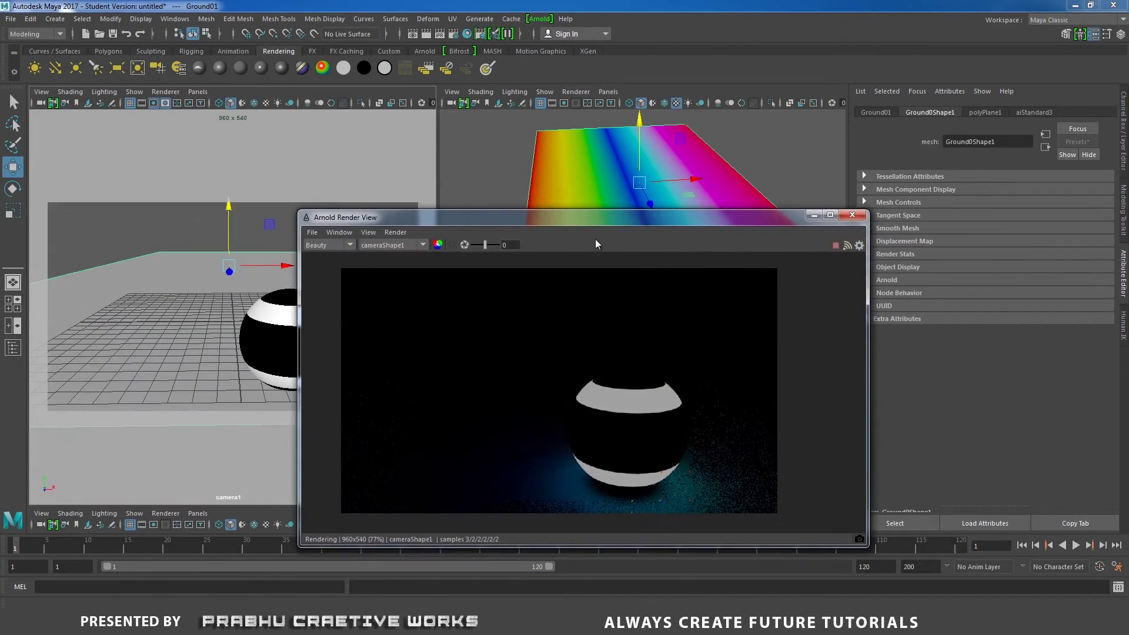
{"action": "mouse_move", "coordinate": [204, 299]}
{"action": "middle_mouse_down", "text": "alt"}
{"action": "mouse_move", "coordinate": [206, 288]}
{"action": "mouse_move", "coordinate": [208, 306]}
{"action": "middle_mouse_up", "text": "alt"}
{"action": "left_click_drag", "start_coordinate": [615, 236], "coordinate": [783, 339]}
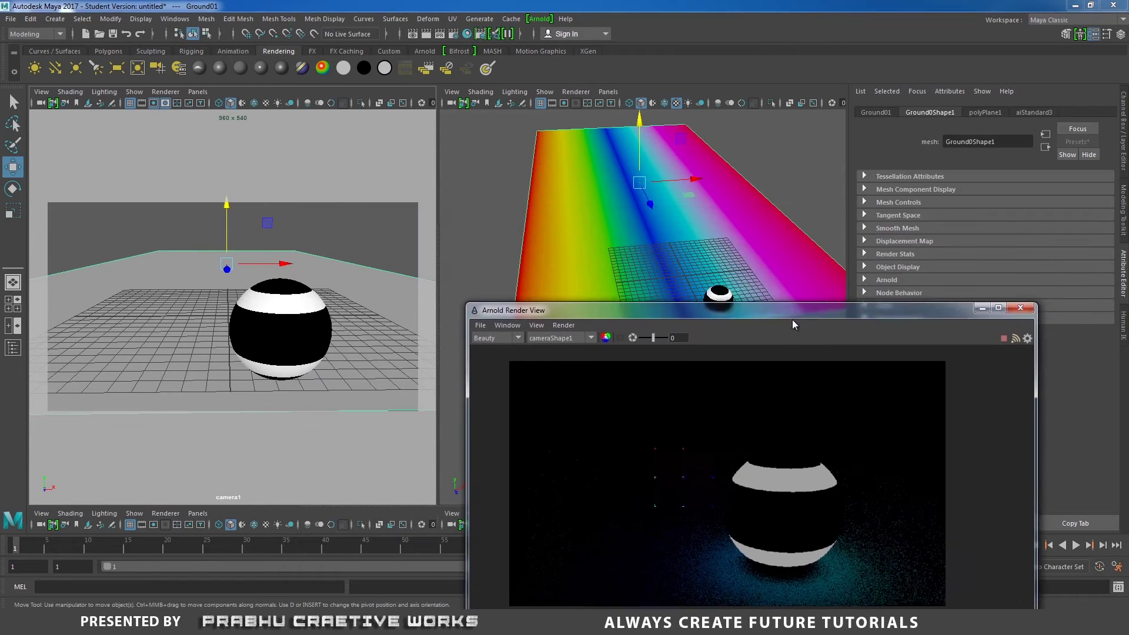
{"action": "middle_click_drag", "start_coordinate": [755, 238], "coordinate": [728, 199], "text": "alt"}
{"action": "scroll", "coordinate": [753, 247], "scroll_direction": "up", "scroll_amount": 4}
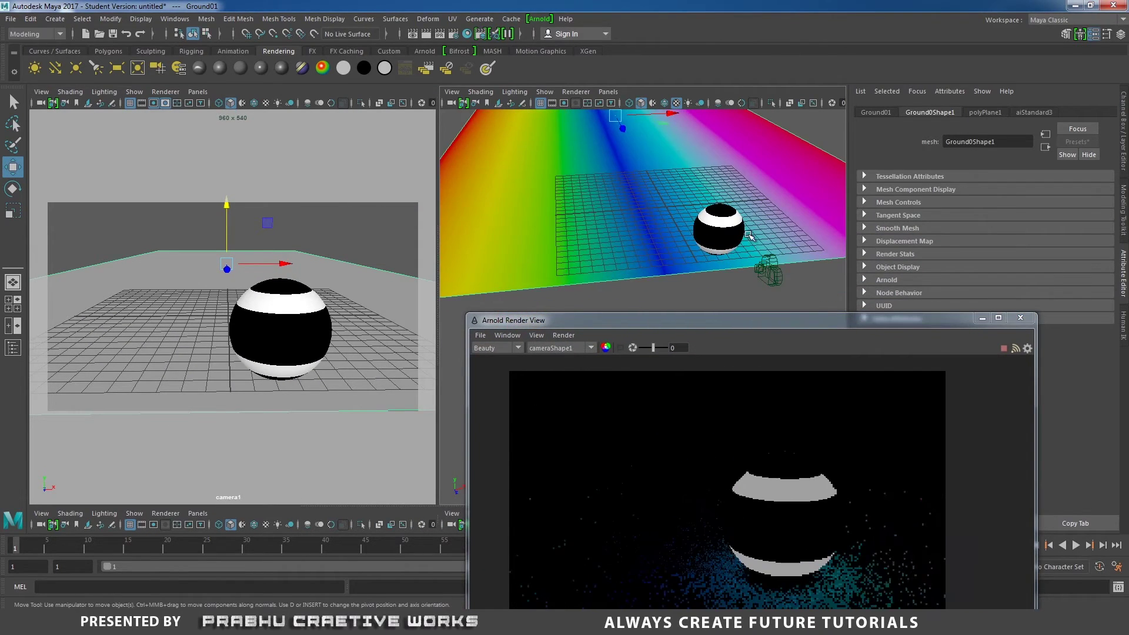
{"action": "left_click", "coordinate": [728, 229]}
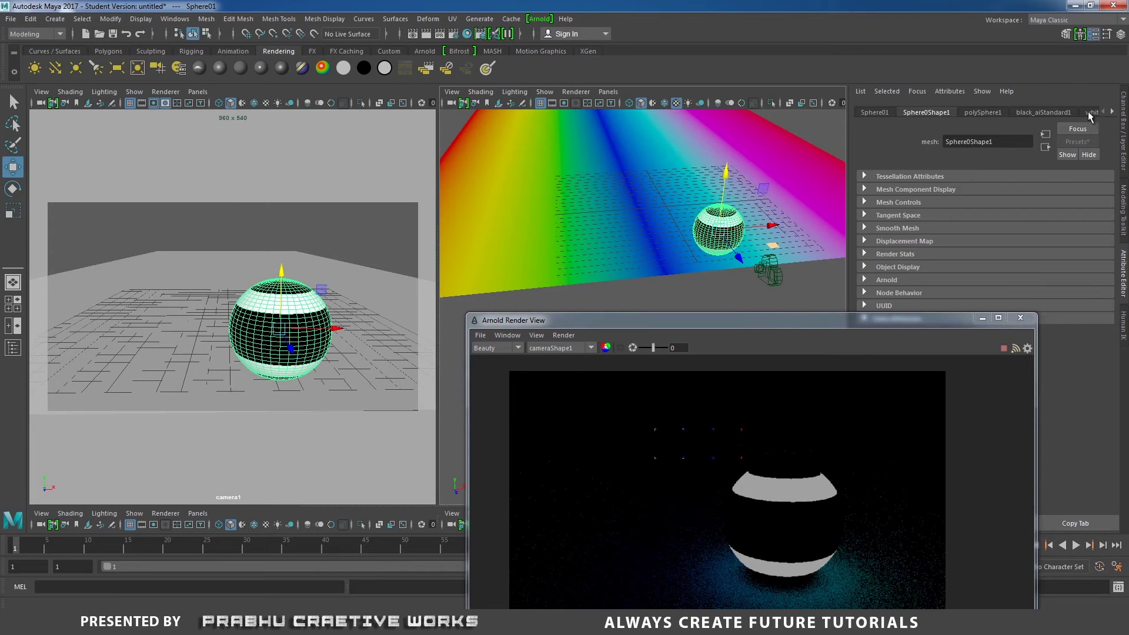
{"action": "left_click", "coordinate": [1112, 112]}
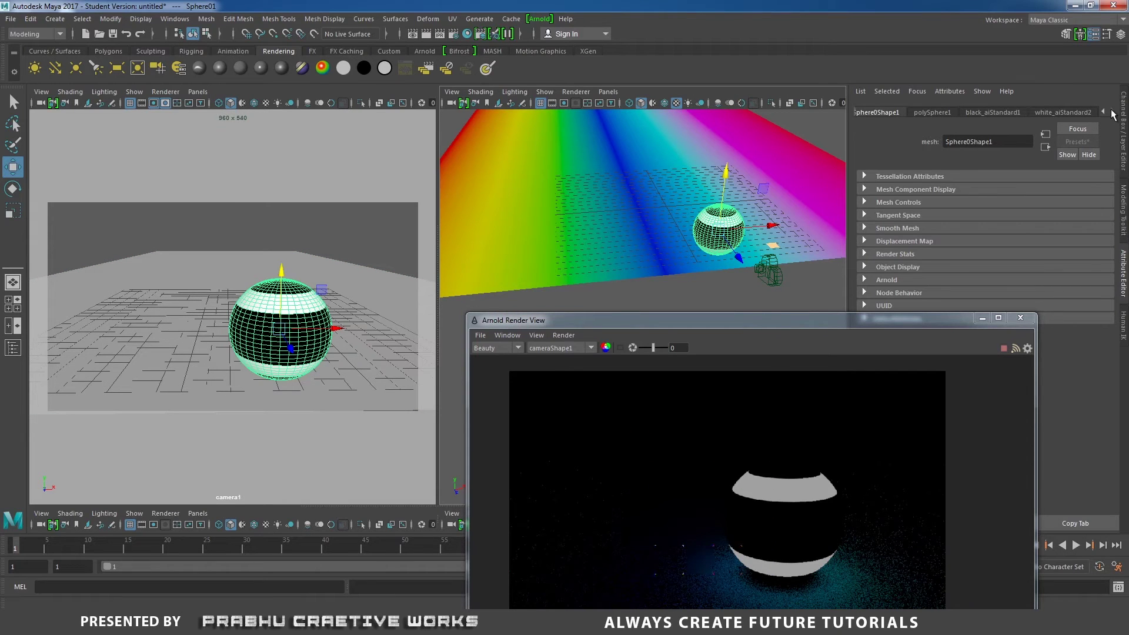
{"action": "left_click", "coordinate": [1069, 112]}
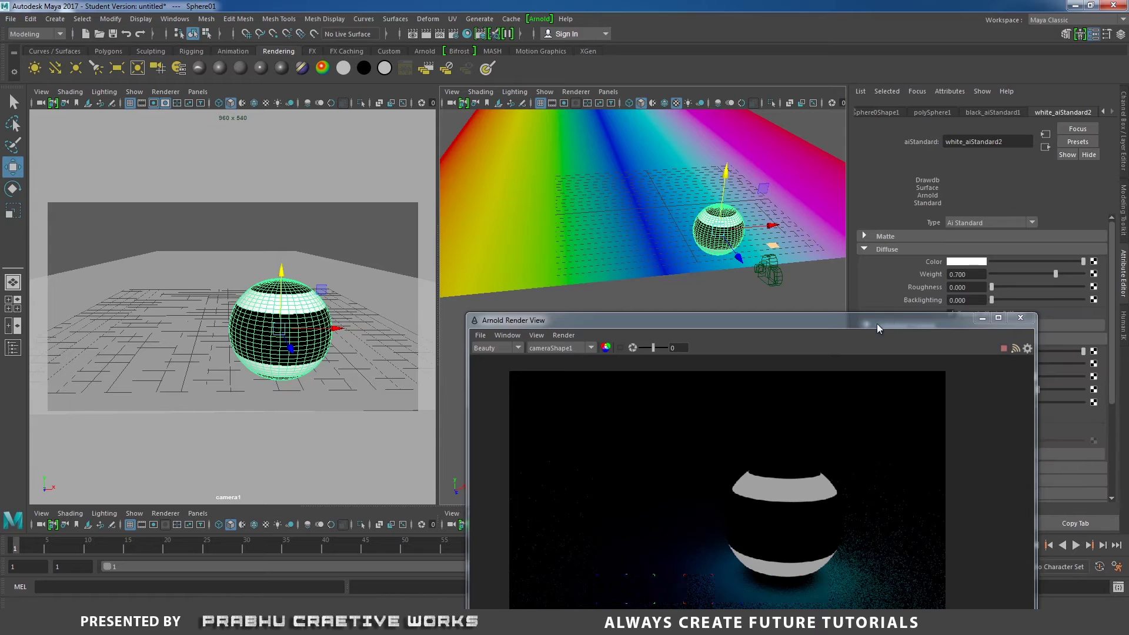
{"action": "left_click_drag", "start_coordinate": [876, 323], "coordinate": [478, 221]}
{"action": "left_click_drag", "start_coordinate": [1113, 366], "coordinate": [1120, 447]}
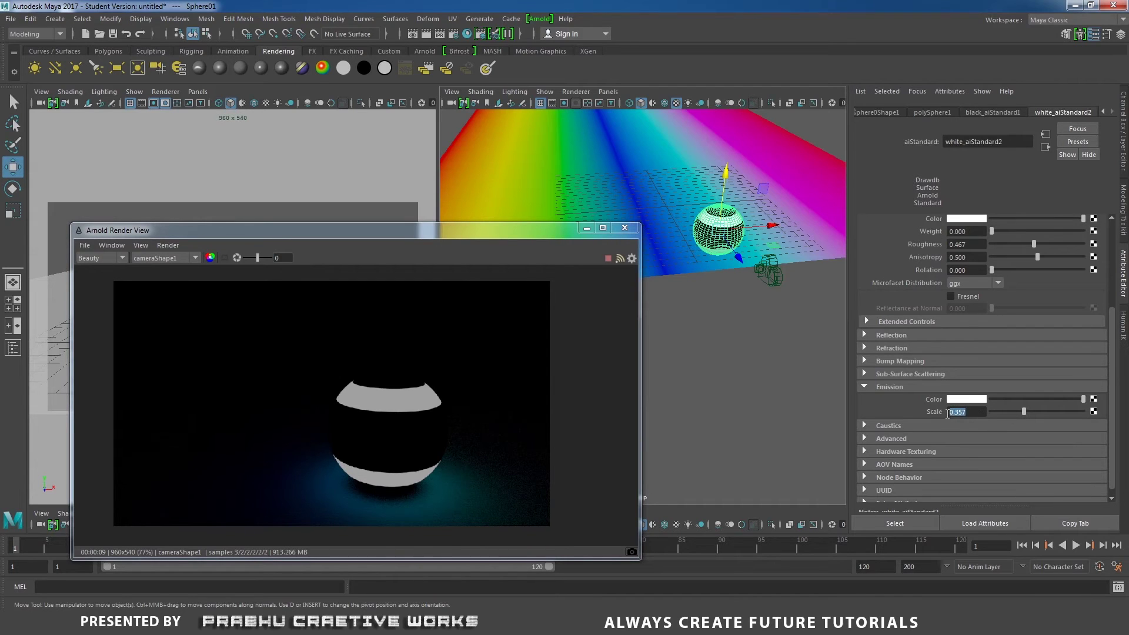
{"action": "type", "text": "1"}
{"action": "key", "text": "Return"}
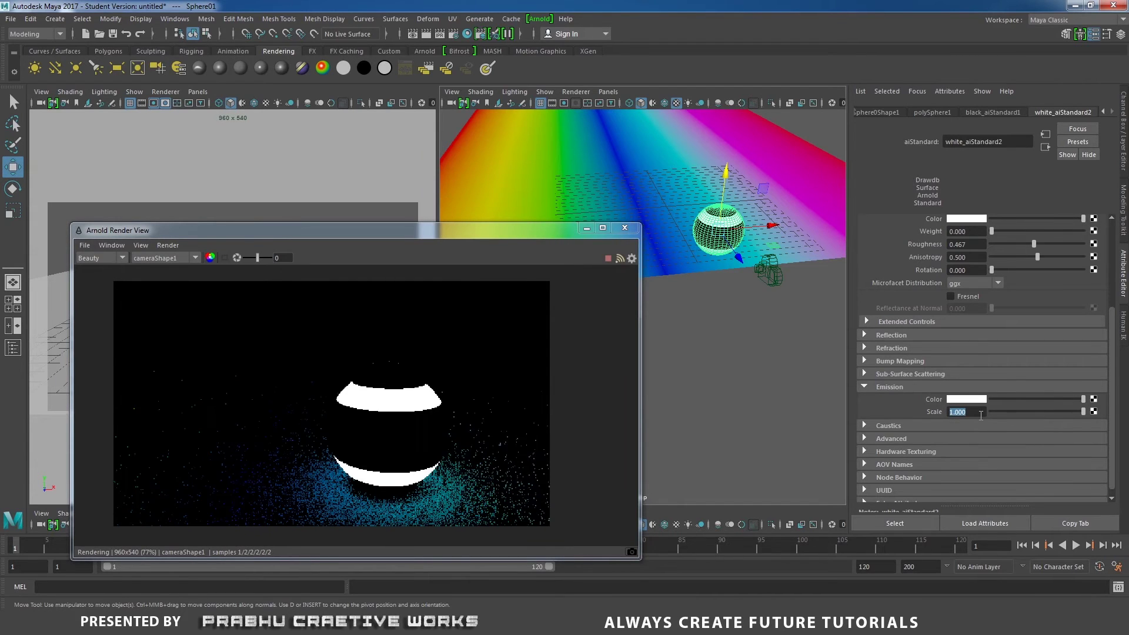
Set the specular weight of the sphere's black_aiStandard1 material to 1 and its specular roughness to 0.
{"action": "left_click_drag", "start_coordinate": [548, 231], "coordinate": [974, 224]}
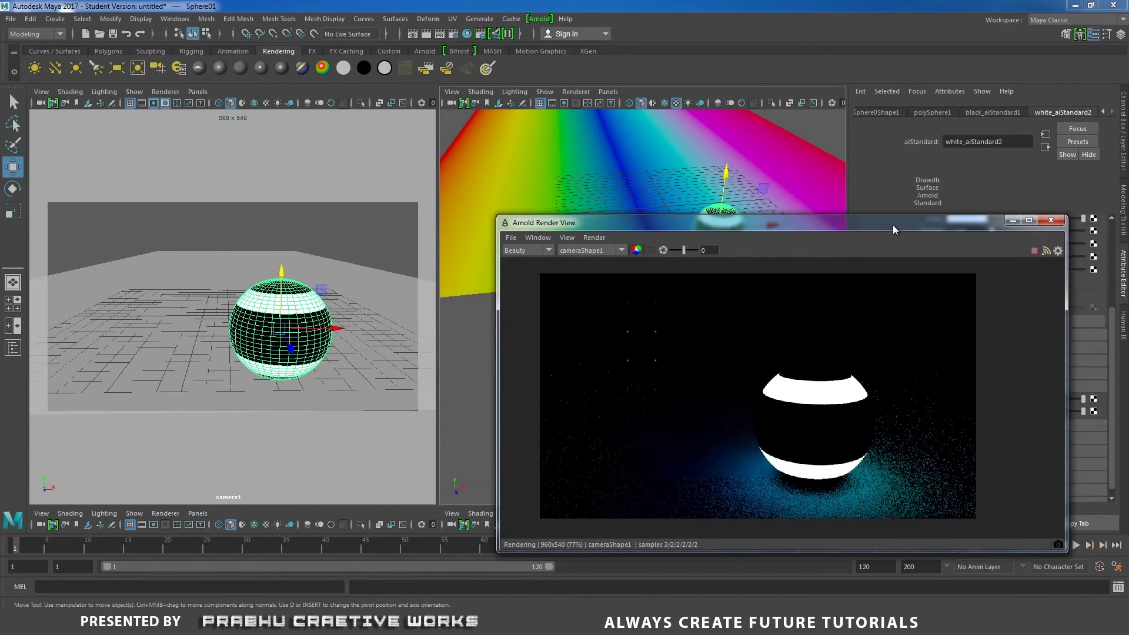
{"action": "left_click_drag", "start_coordinate": [892, 224], "coordinate": [455, 204]}
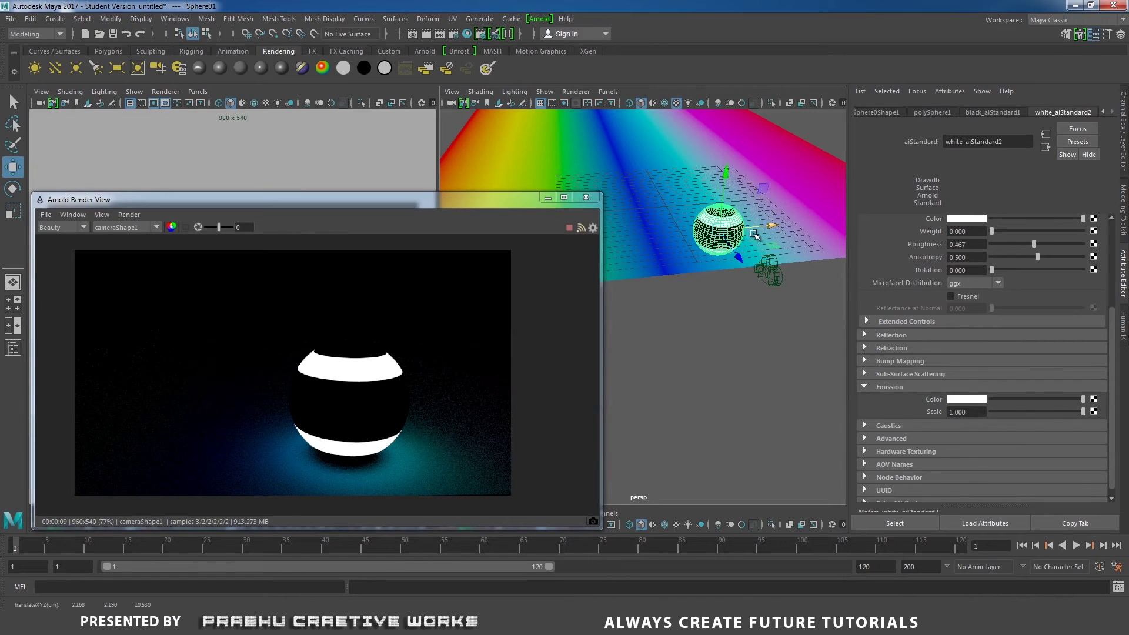
{"action": "left_click", "coordinate": [991, 112]}
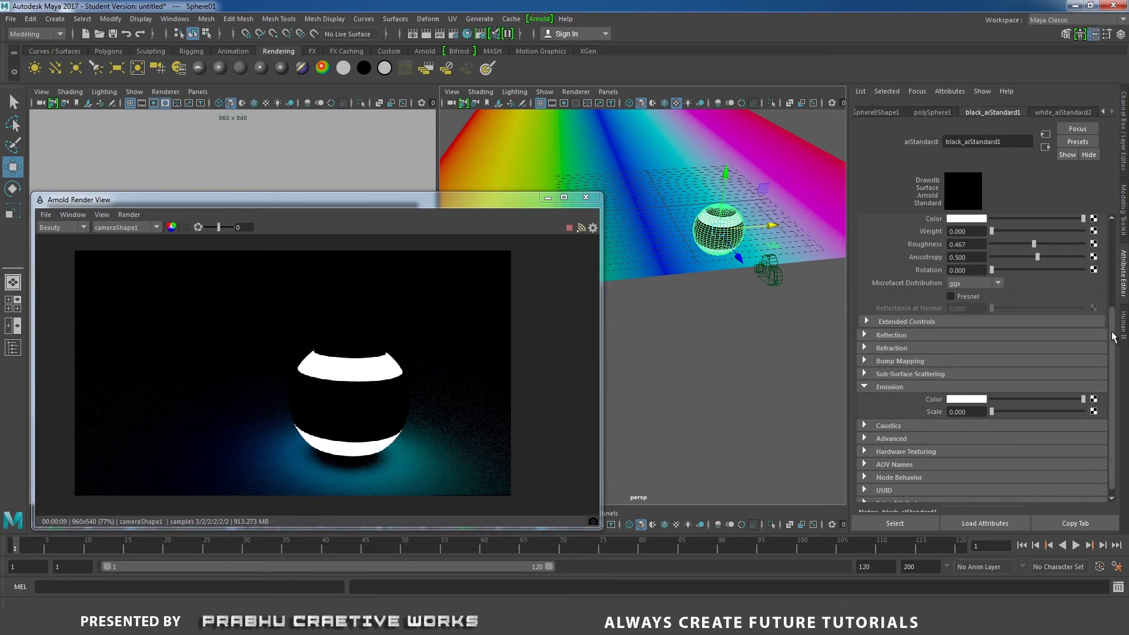
{"action": "left_click_drag", "start_coordinate": [1113, 336], "coordinate": [1124, 248]}
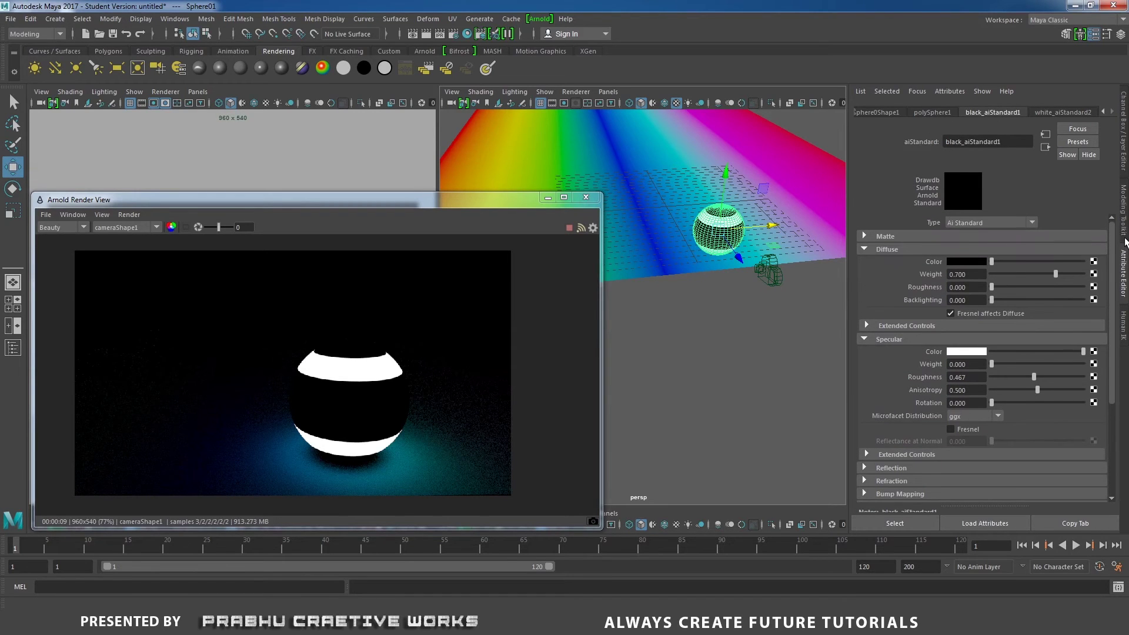
{"action": "left_click_drag", "start_coordinate": [992, 364], "coordinate": [1084, 364]}
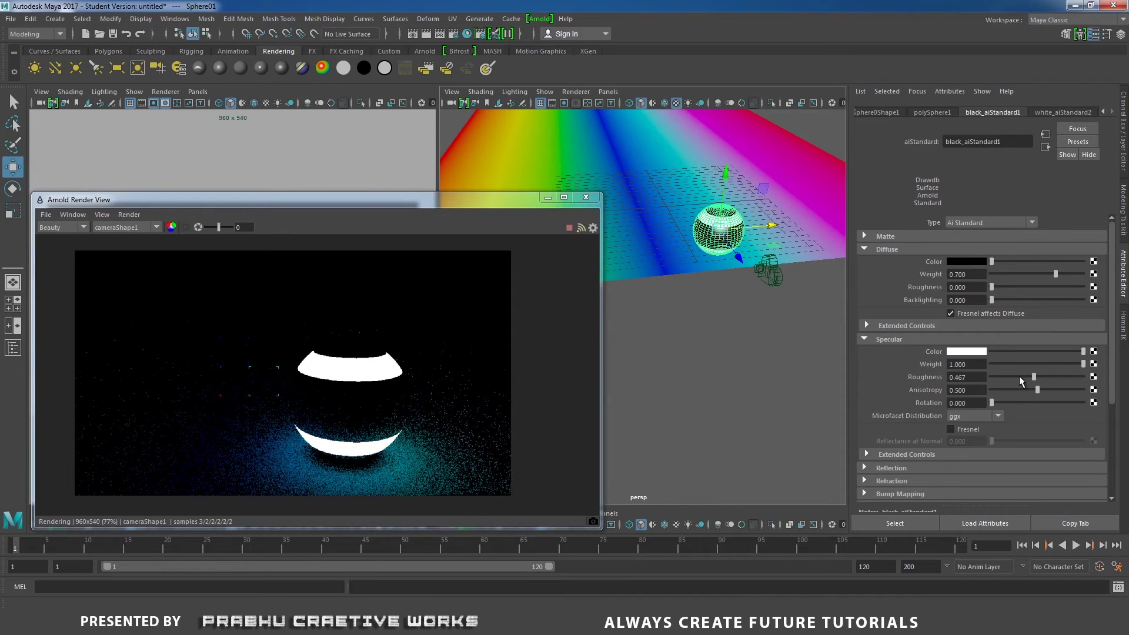
{"action": "left_click_drag", "start_coordinate": [1032, 377], "coordinate": [940, 375]}
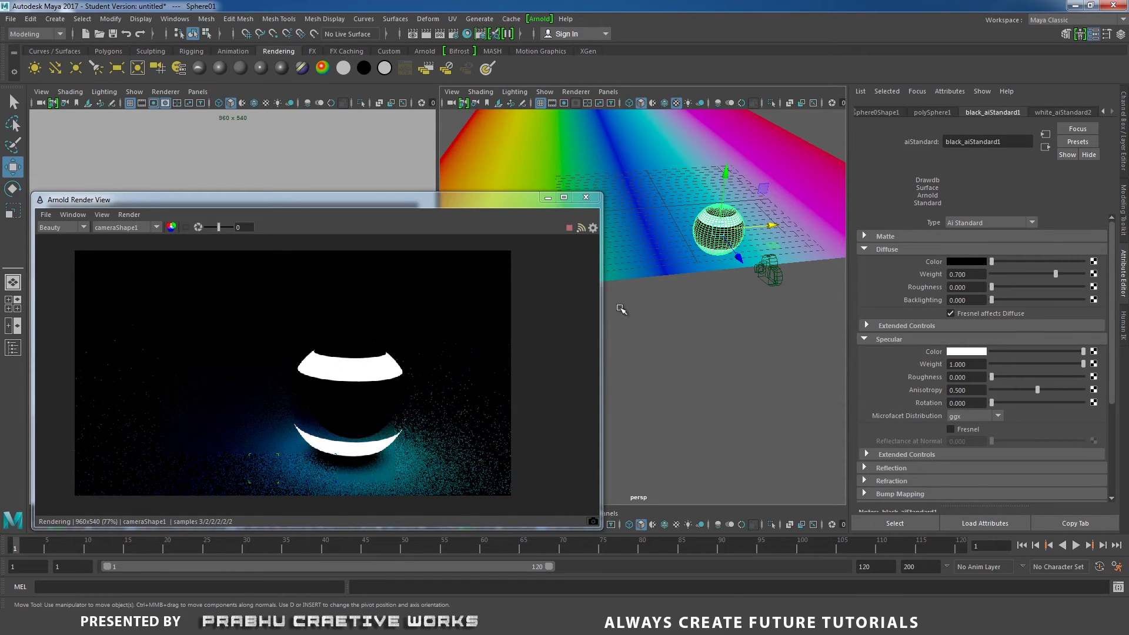
Duplicate the banded sphere in the top view, move the copy behind the original to about Z 1.2, and restart the Arnold render.
{"action": "left_click_drag", "start_coordinate": [683, 344], "coordinate": [722, 352], "text": "alt"}
{"action": "left_click_drag", "start_coordinate": [415, 203], "coordinate": [364, 191]}
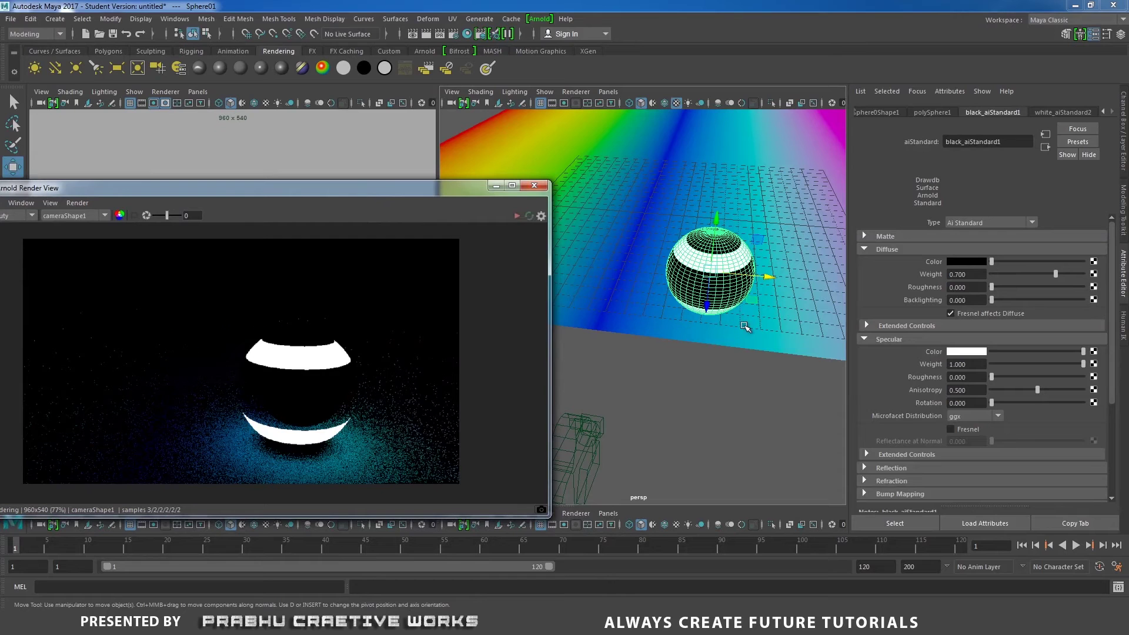
{"action": "left_click", "coordinate": [745, 327]}
{"action": "key", "text": "space"}
{"action": "left_click", "coordinate": [689, 327]}
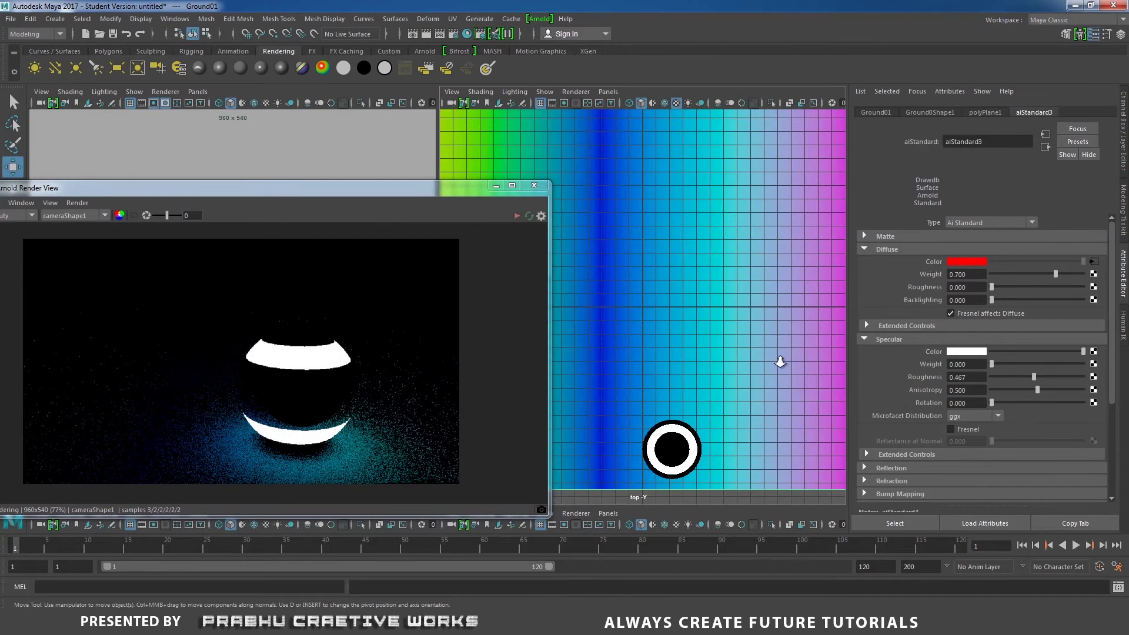
{"action": "left_click", "coordinate": [732, 373]}
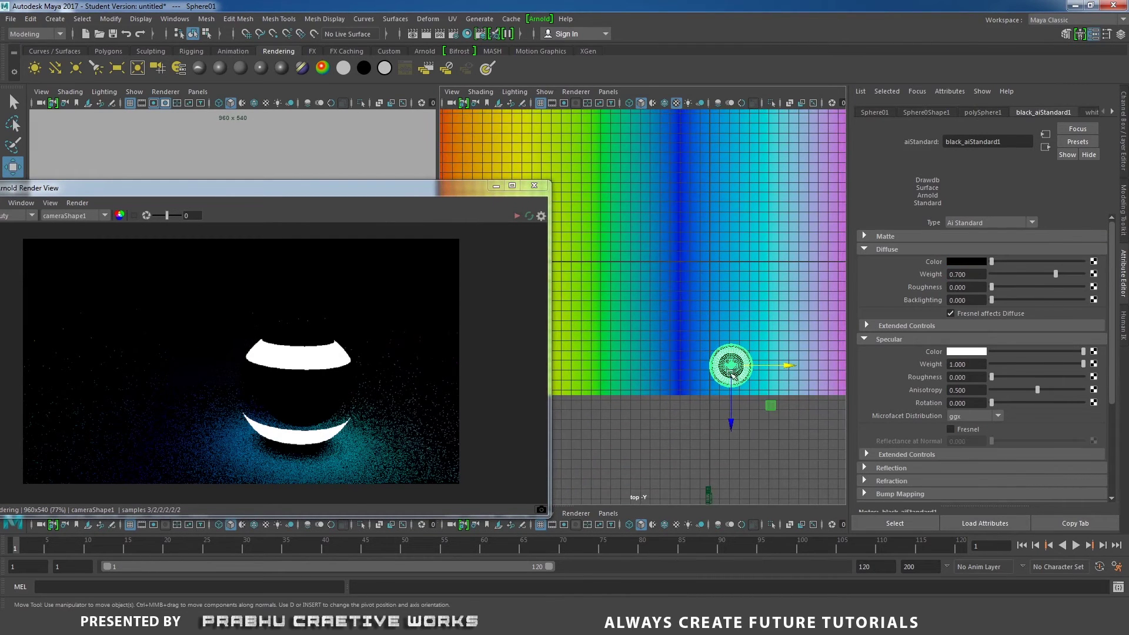
{"action": "left_click", "coordinate": [729, 380]}
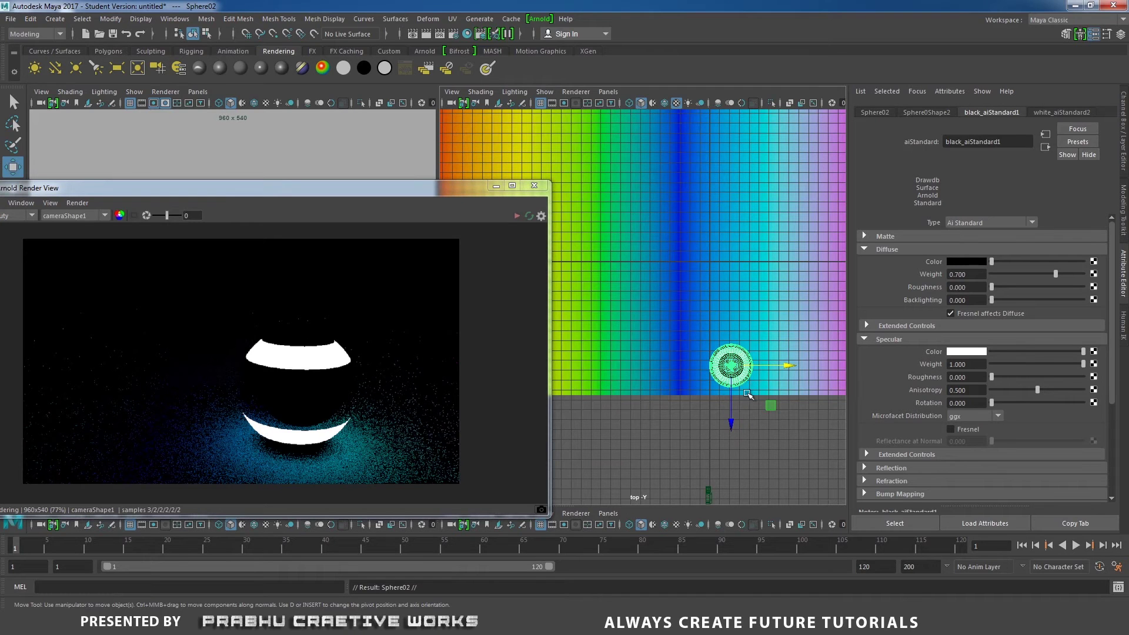
{"action": "left_click_drag", "start_coordinate": [731, 423], "coordinate": [735, 351]}
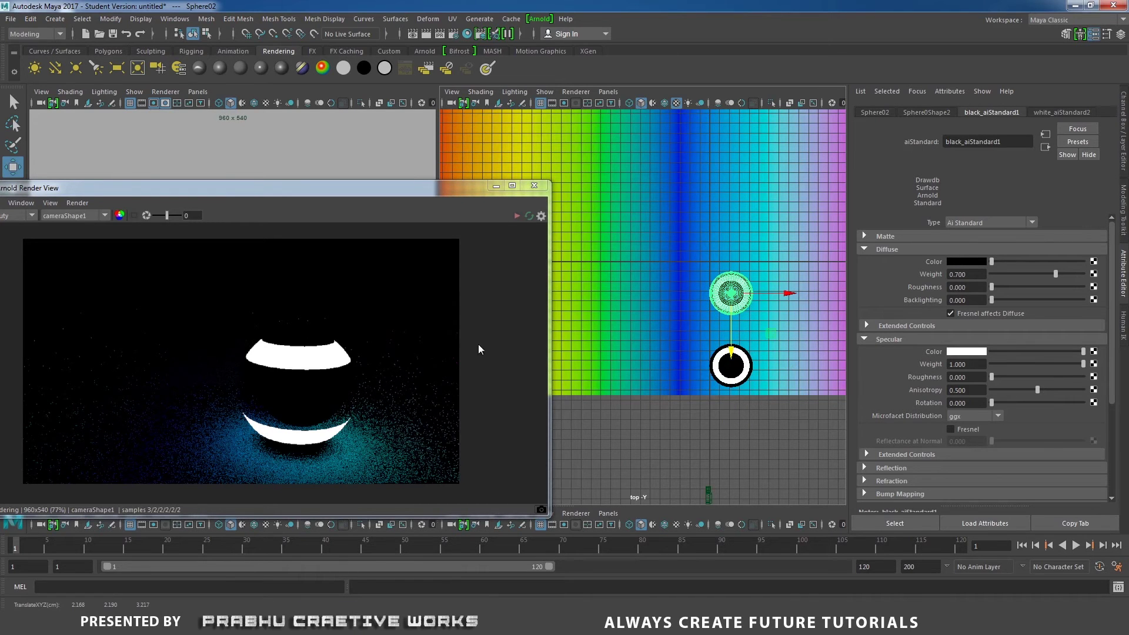
{"action": "left_click", "coordinate": [518, 217]}
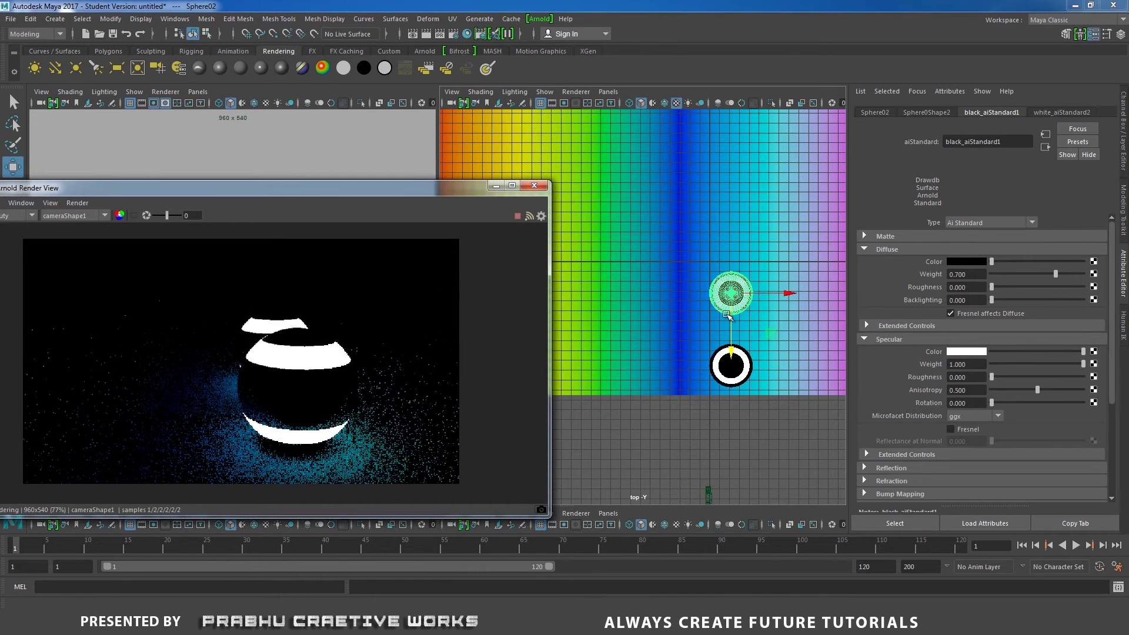
Move the duplicated sphere along X onto the green-blue transition of the ground and rotate it to about -25, 9, 34 degrees.
{"action": "left_click_drag", "start_coordinate": [790, 295], "coordinate": [697, 292]}
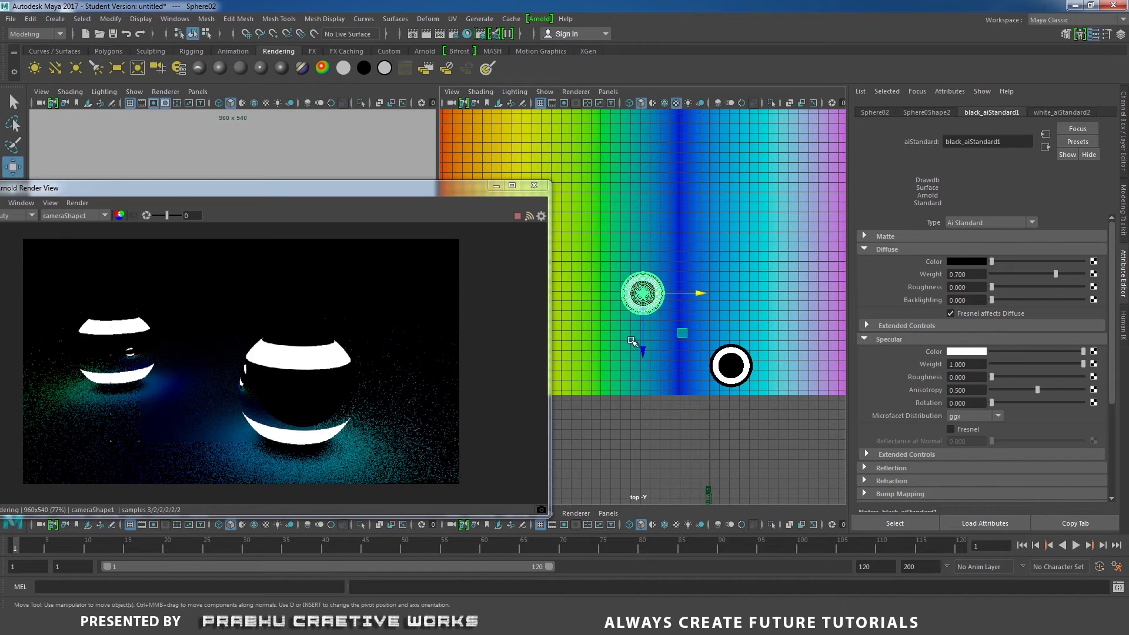
{"action": "key", "text": "e"}
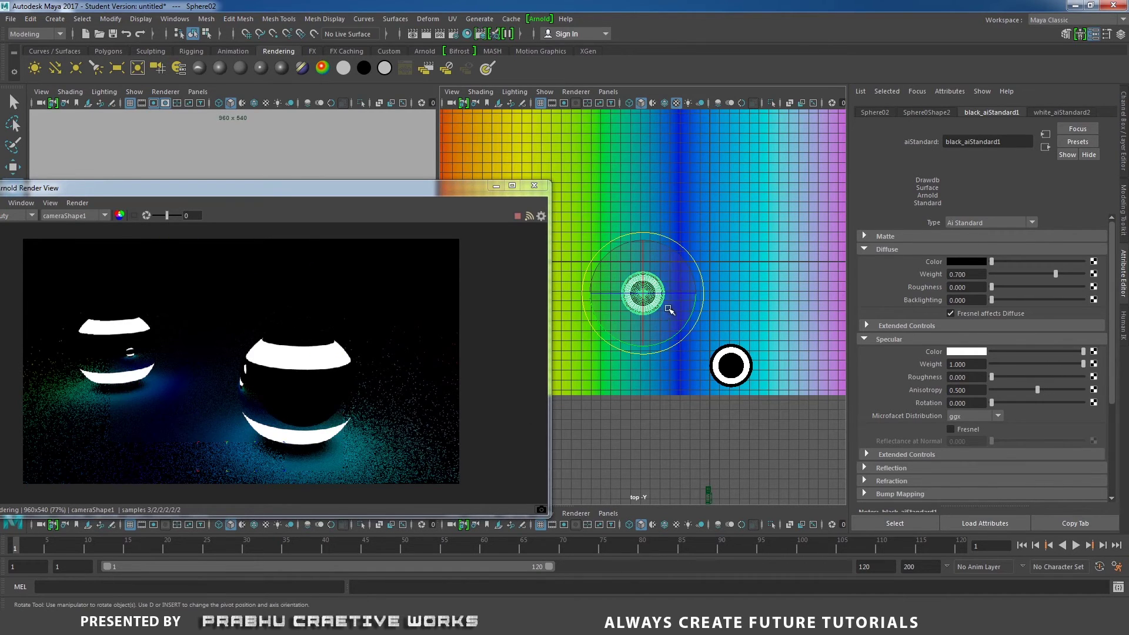
{"action": "left_click_drag", "start_coordinate": [669, 310], "coordinate": [642, 352]}
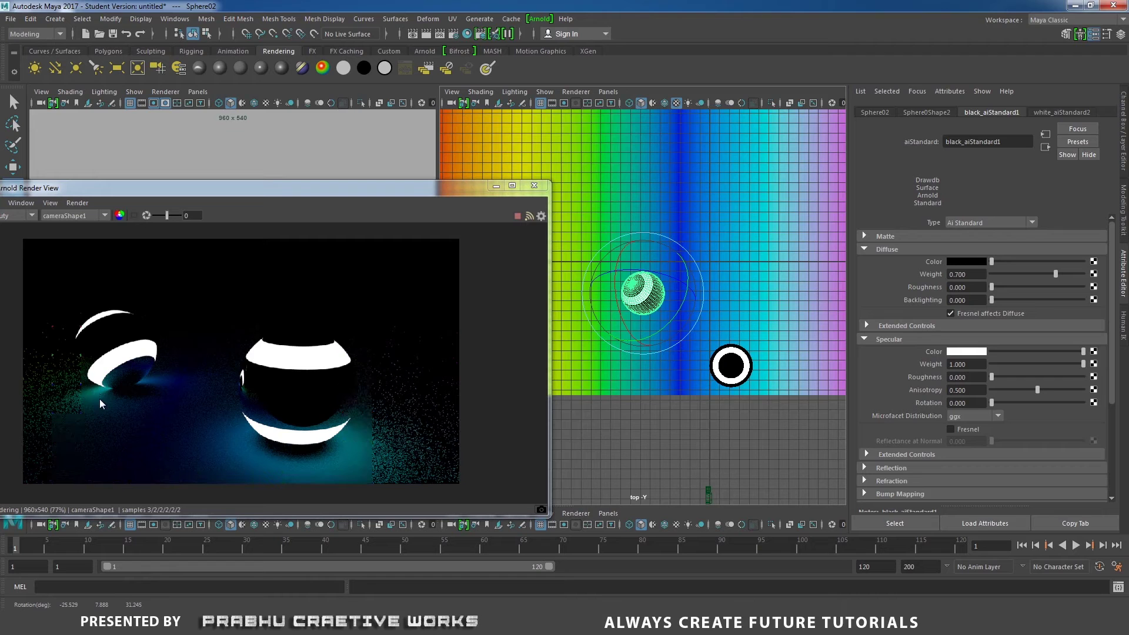
{"action": "left_click_drag", "start_coordinate": [684, 288], "coordinate": [694, 317]}
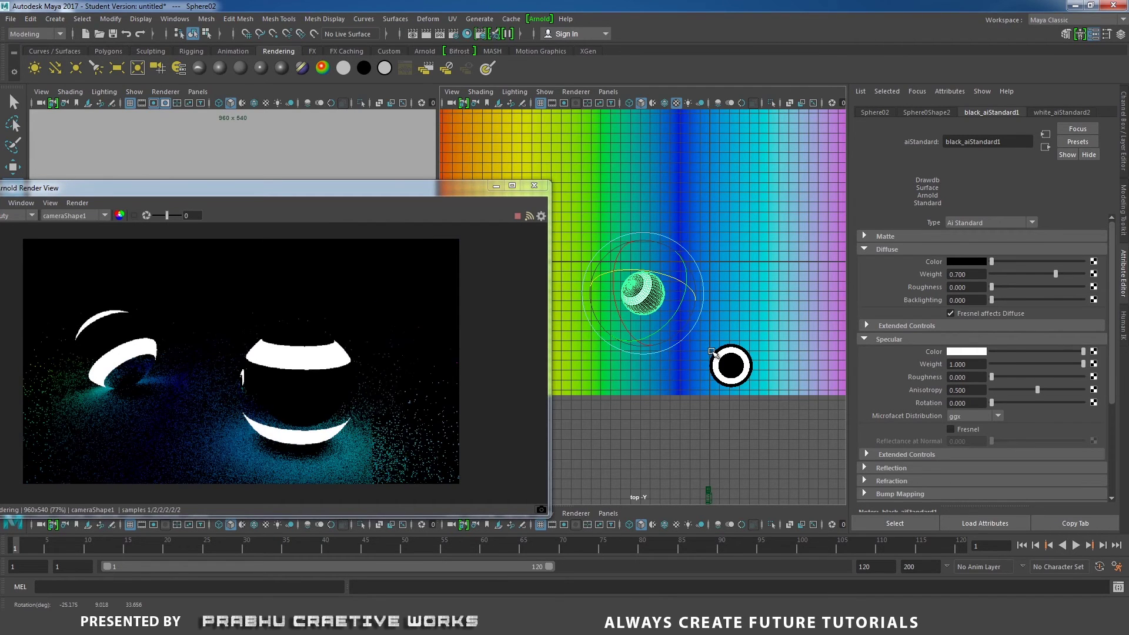
{"action": "key", "text": "w"}
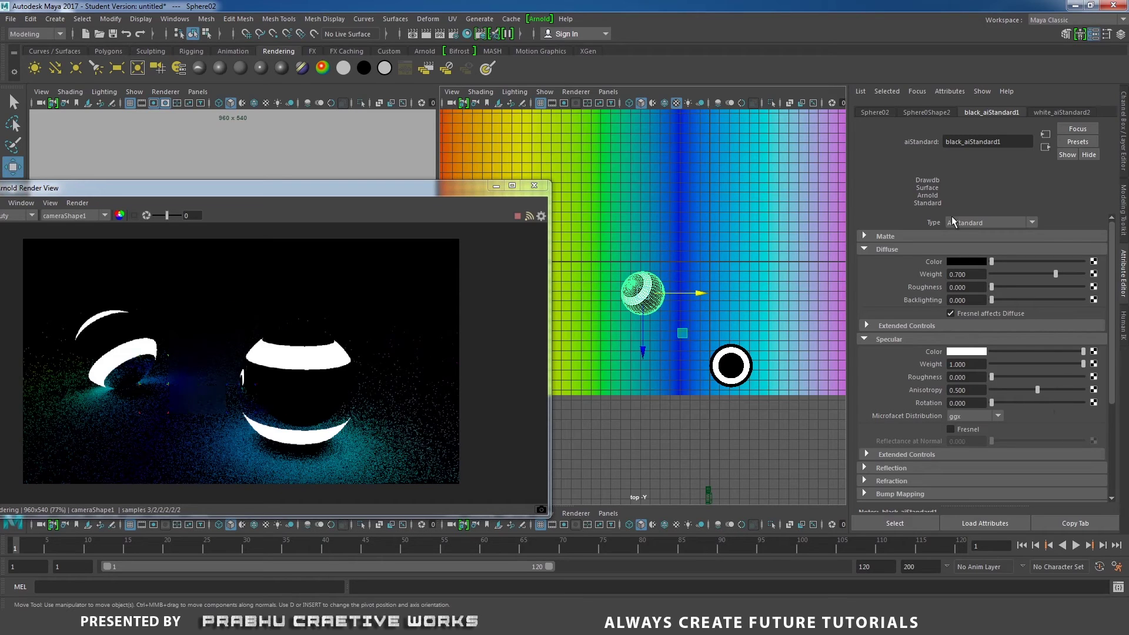
Set the emission scale of the white band material, white_aiStandard2, to 5 after trying 3.
{"action": "left_click", "coordinate": [1052, 113]}
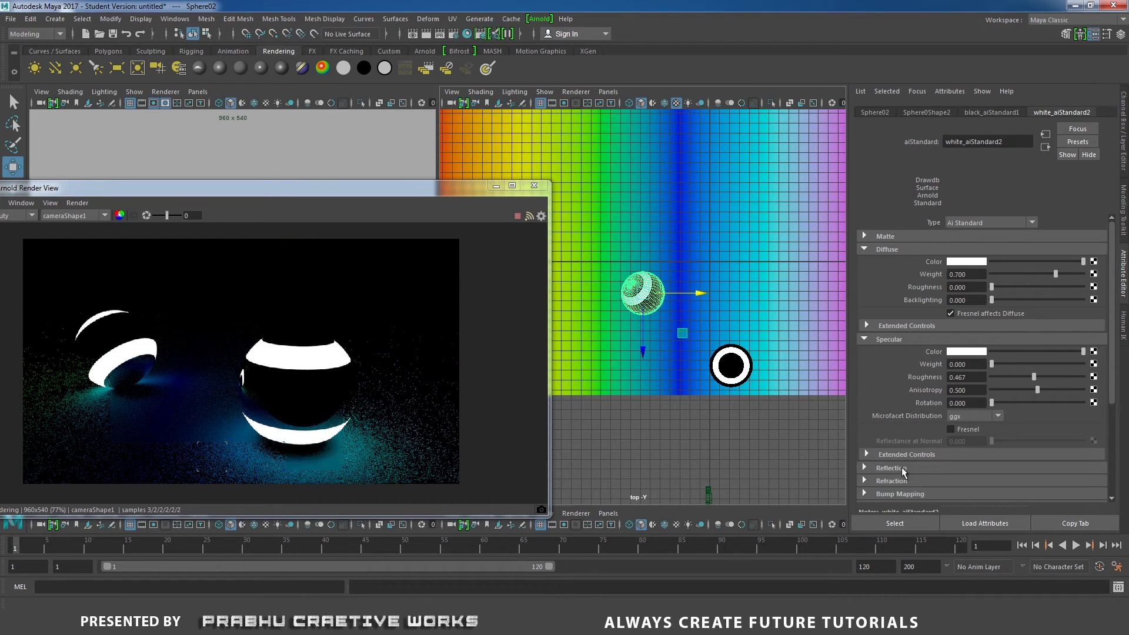
{"action": "left_click_drag", "start_coordinate": [1113, 377], "coordinate": [1111, 419]}
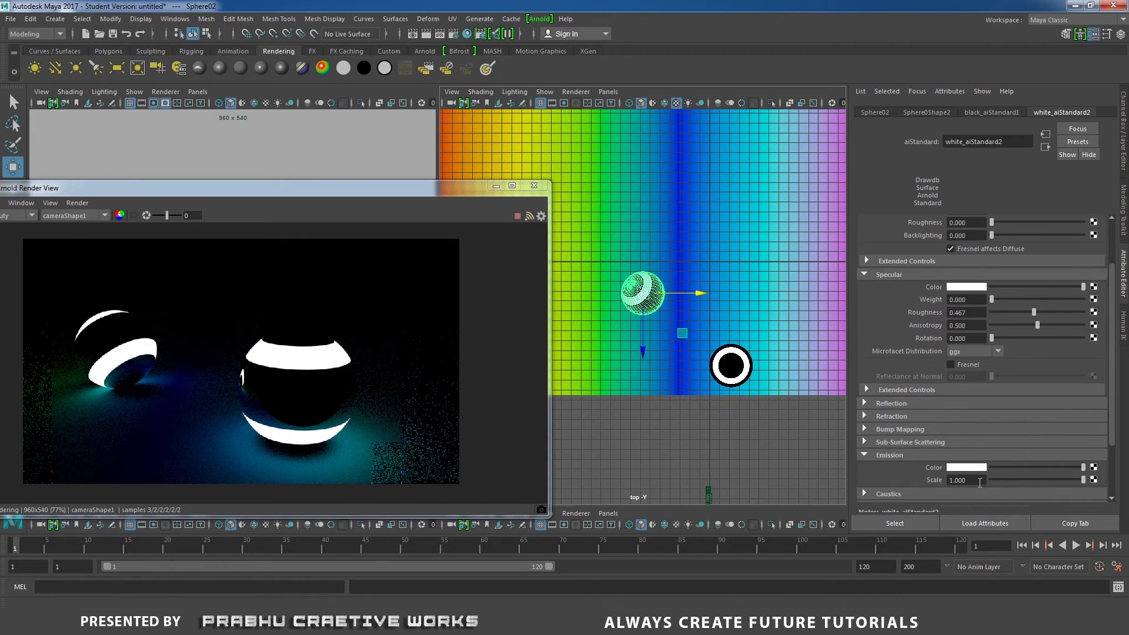
{"action": "left_click_drag", "start_coordinate": [973, 480], "coordinate": [911, 477]}
{"action": "type", "text": "3"}
{"action": "key", "text": "Return"}
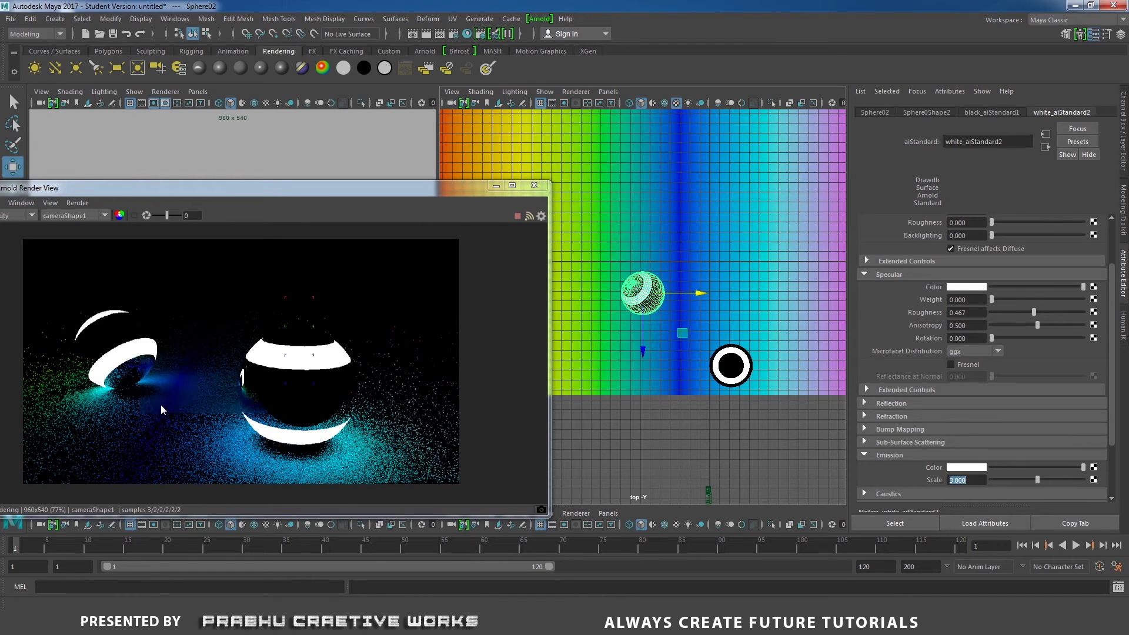
{"action": "type", "text": "5"}
{"action": "key", "text": "Return"}
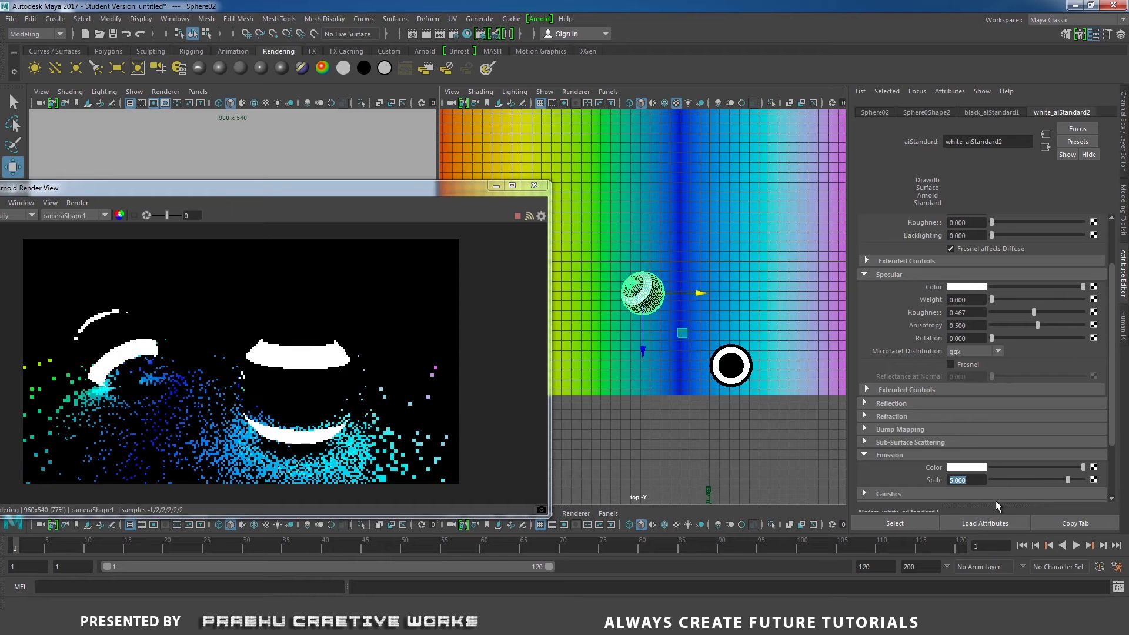
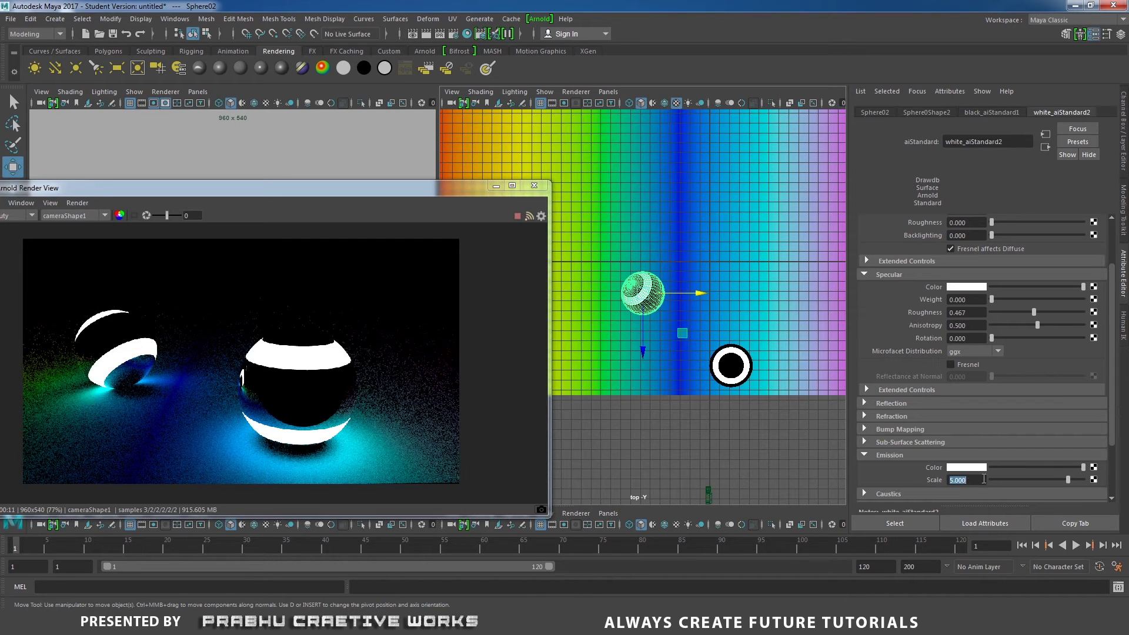
Duplicate the tilted sphere, move the copy back to about X -0.2, Z -7.0 near the blue band, and rotate it to a different tilt.
{"action": "scroll", "coordinate": [712, 351], "scroll_direction": "down", "scroll_amount": 4}
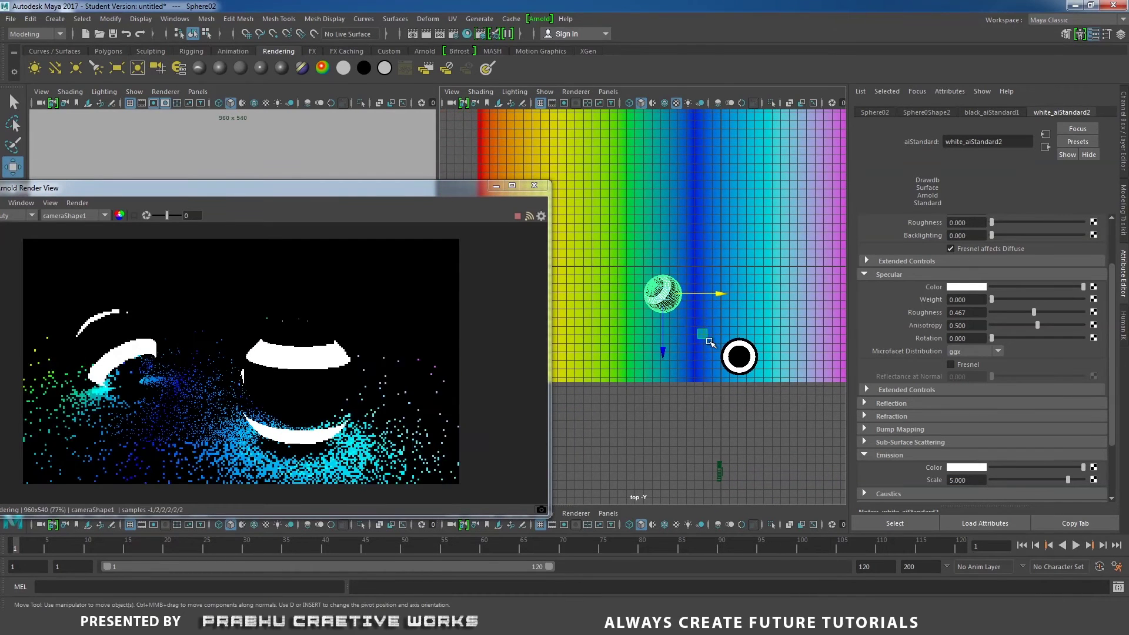
{"action": "key", "text": "ctrl+d"}
{"action": "left_click_drag", "start_coordinate": [662, 351], "coordinate": [664, 267]}
{"action": "left_click_drag", "start_coordinate": [718, 208], "coordinate": [776, 211]}
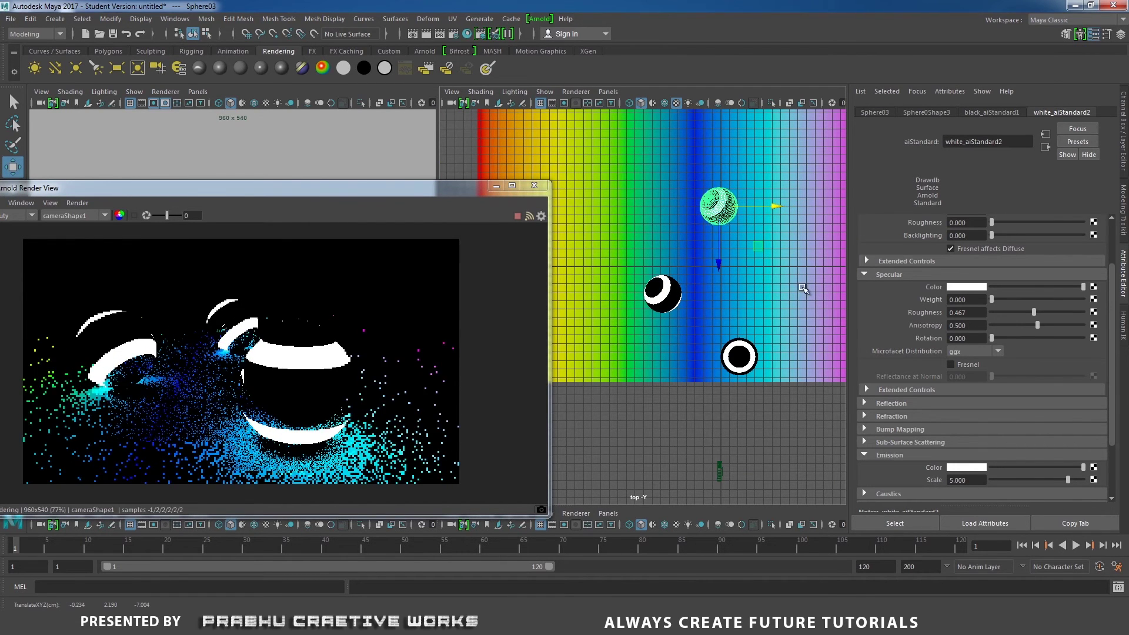
{"action": "key", "text": "e"}
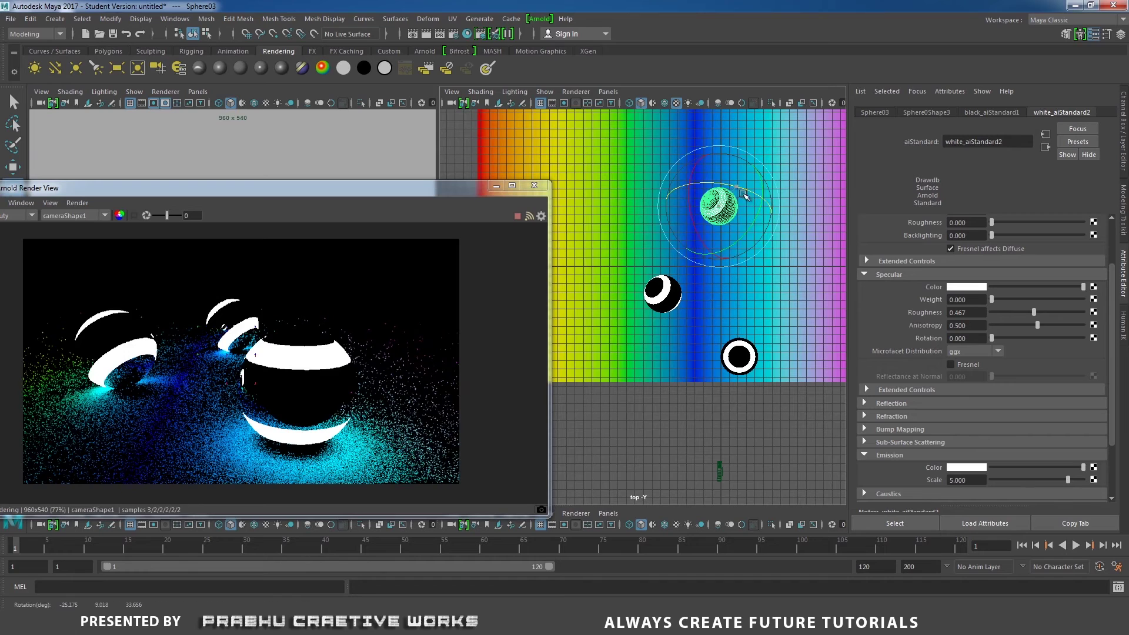
{"action": "left_click_drag", "start_coordinate": [737, 188], "coordinate": [801, 222]}
Duplicate the sphere near the blue band, move the copy along X to the edge of the magenta band, and rotate it differently.
{"action": "middle_click_drag", "start_coordinate": [790, 300], "coordinate": [759, 305], "text": "alt"}
{"action": "right_click_drag", "start_coordinate": [758, 305], "coordinate": [745, 292], "text": "alt"}
{"action": "key", "text": "ctrl+d"}
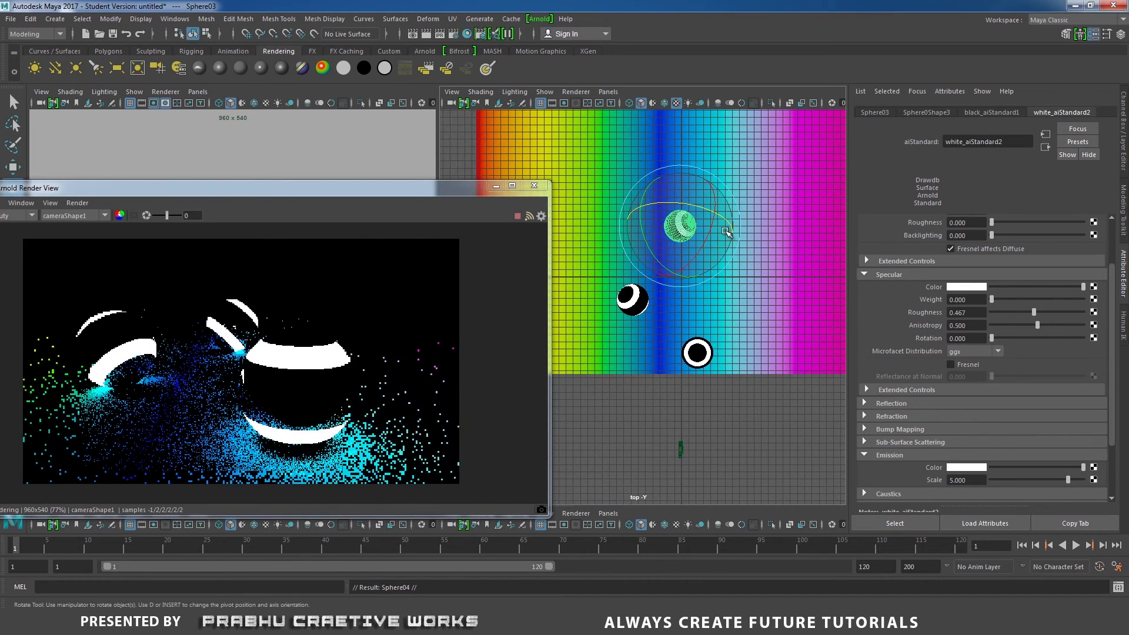
{"action": "key", "text": "w"}
{"action": "mouse_move", "coordinate": [728, 225]}
{"action": "left_mouse_down"}
{"action": "mouse_move", "coordinate": [836, 227]}
{"action": "mouse_move", "coordinate": [734, 206]}
{"action": "left_mouse_up"}
{"action": "key", "text": "e"}
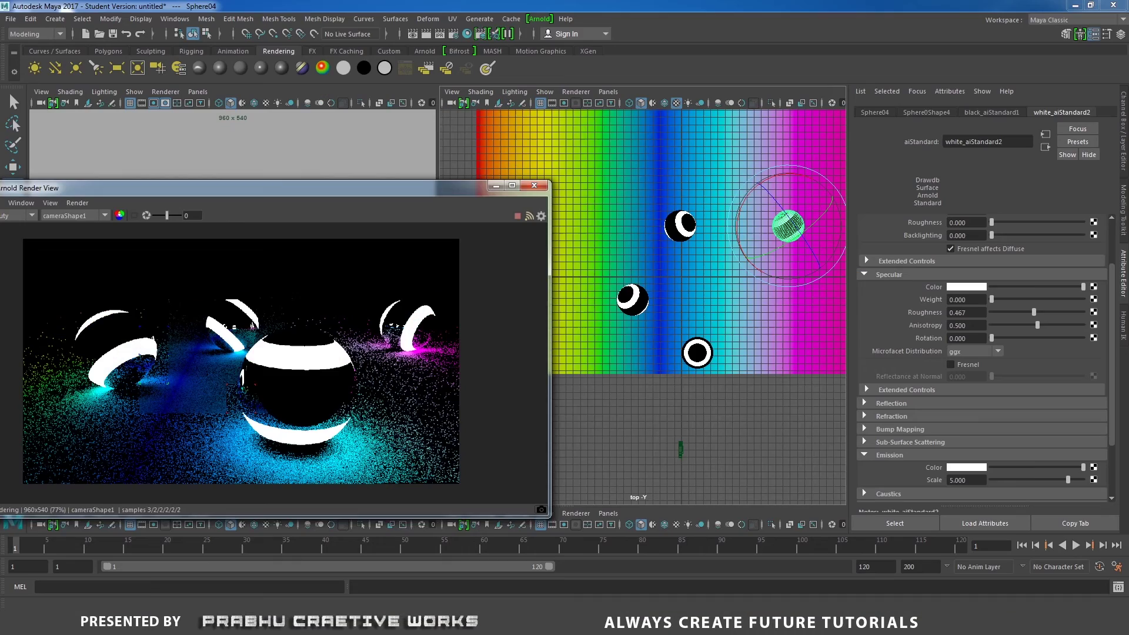
Duplicate the sphere at the magenta edge, move the copy farther back onto the pale blue area, and rotate it to a new angle.
{"action": "middle_click_drag", "start_coordinate": [743, 318], "coordinate": [765, 339], "text": "alt"}
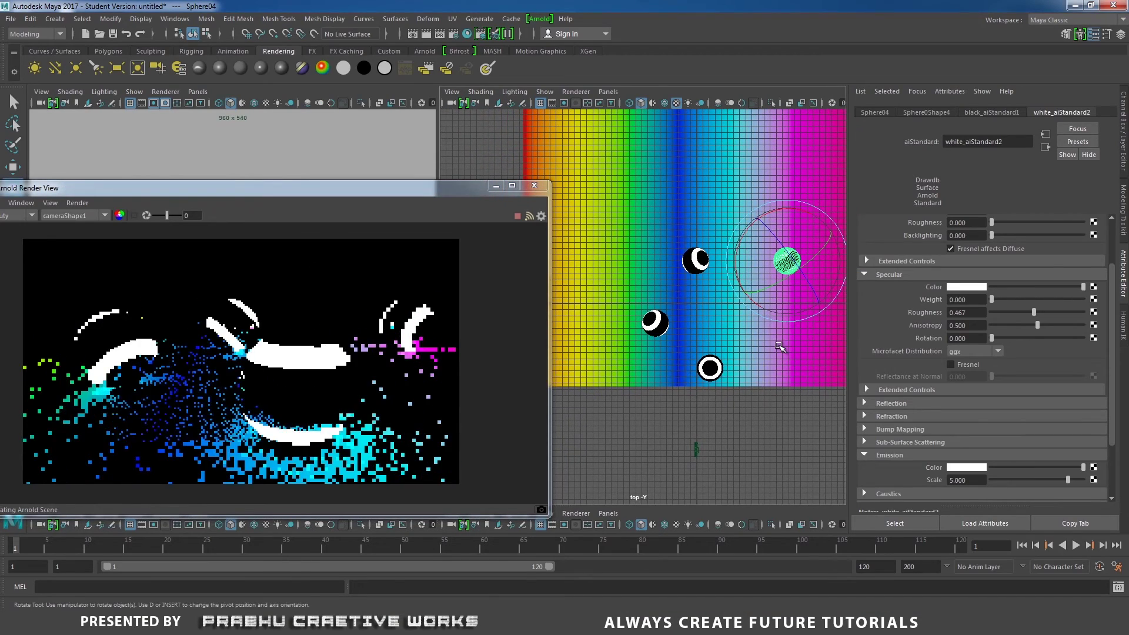
{"action": "key", "text": "w"}
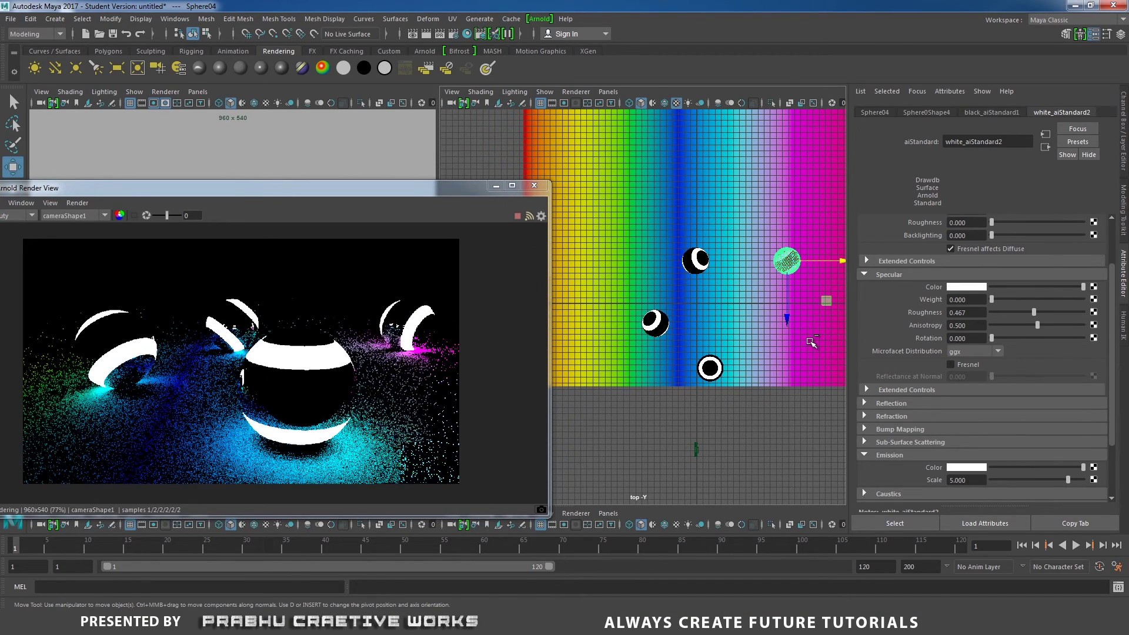
{"action": "key", "text": "ctrl+d"}
{"action": "left_click_drag", "start_coordinate": [787, 318], "coordinate": [802, 215]}
{"action": "left_click_drag", "start_coordinate": [839, 158], "coordinate": [741, 146]}
{"action": "key", "text": "e"}
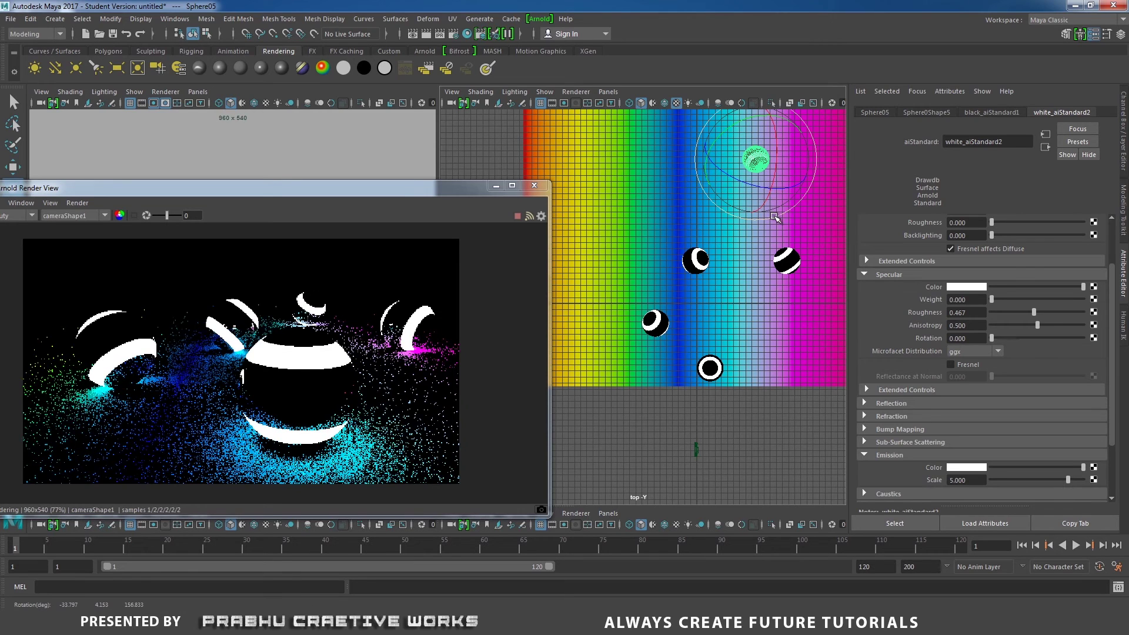
Duplicate the rearmost sphere, move the copy along X onto the green band, and rotate it to about 2, -13, 244 degrees.
{"action": "key", "text": "w"}
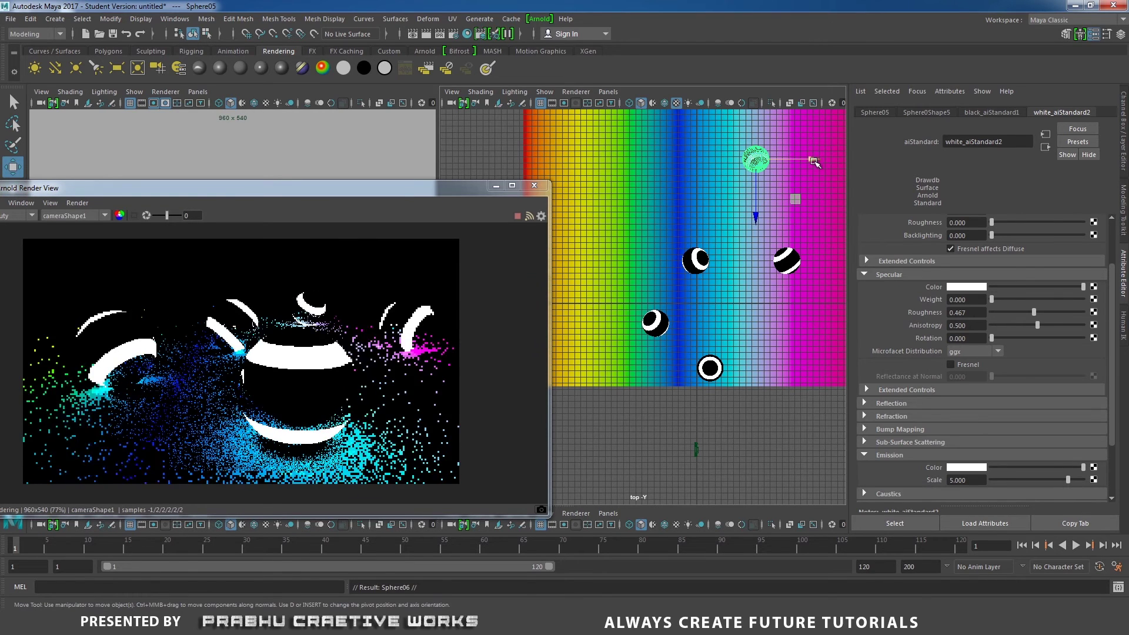
{"action": "key", "text": "ctrl+d"}
{"action": "left_click_drag", "start_coordinate": [811, 159], "coordinate": [692, 159]}
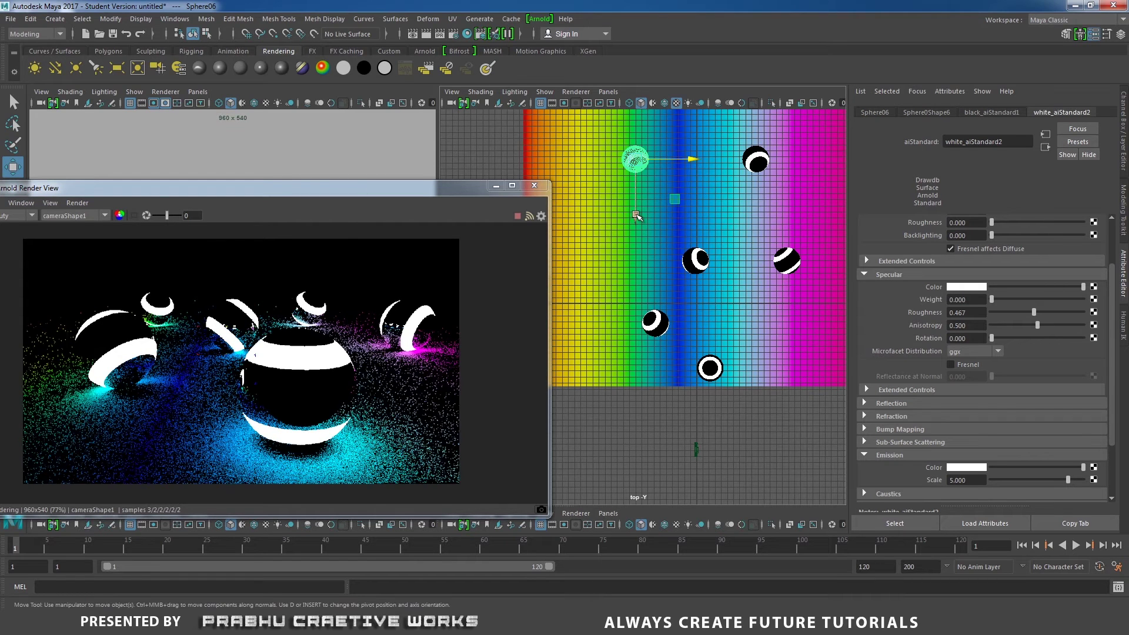
{"action": "left_click_drag", "start_coordinate": [634, 215], "coordinate": [636, 225]}
{"action": "key", "text": "e"}
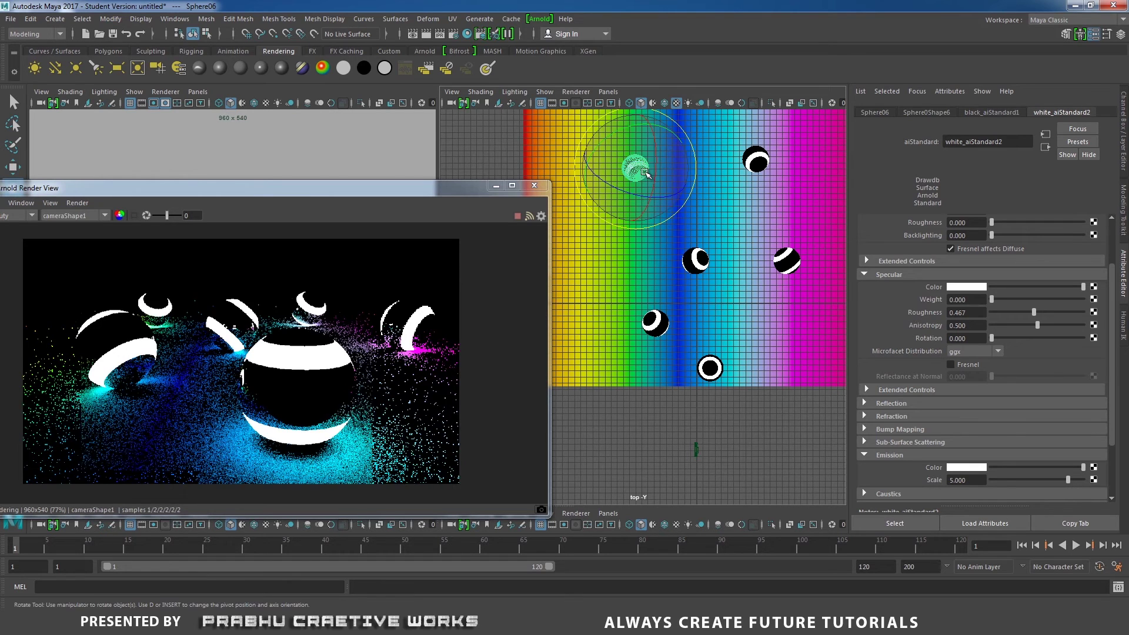
{"action": "left_click_drag", "start_coordinate": [644, 171], "coordinate": [586, 144]}
Duplicate the sphere on the green band, move the copy to about X -20, Z -15.9 on the yellow band, and change its rotation.
{"action": "key", "text": "ctrl+d"}
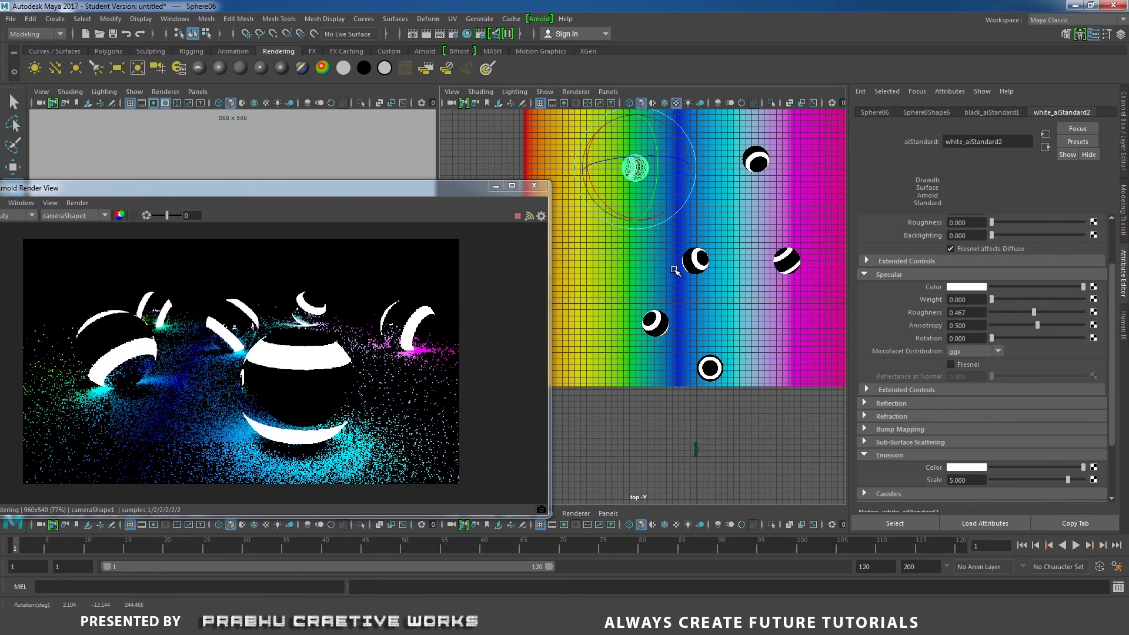
{"action": "key", "text": "w"}
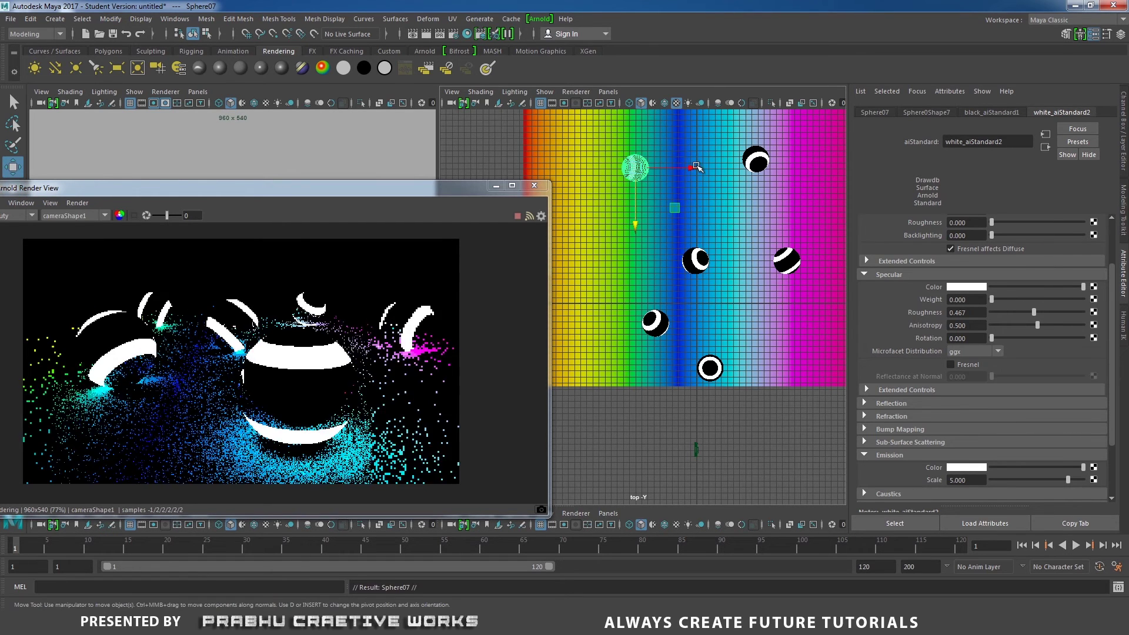
{"action": "left_click_drag", "start_coordinate": [694, 168], "coordinate": [633, 168]}
{"action": "left_click_drag", "start_coordinate": [576, 241], "coordinate": [586, 265]}
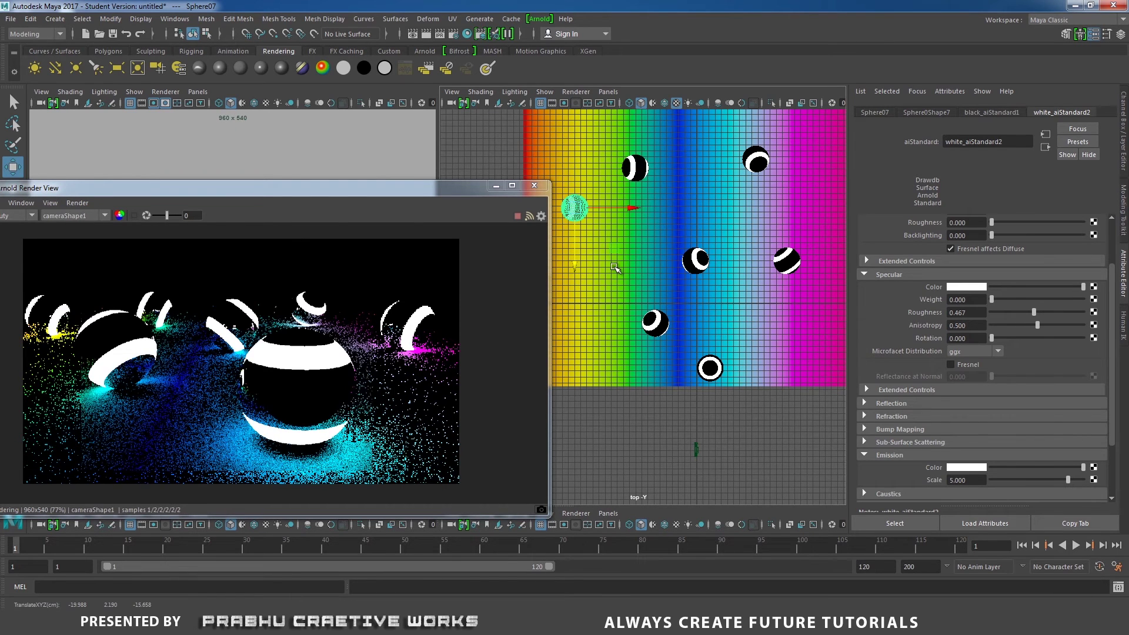
{"action": "key", "text": "e"}
{"action": "left_click_drag", "start_coordinate": [614, 215], "coordinate": [592, 199]}
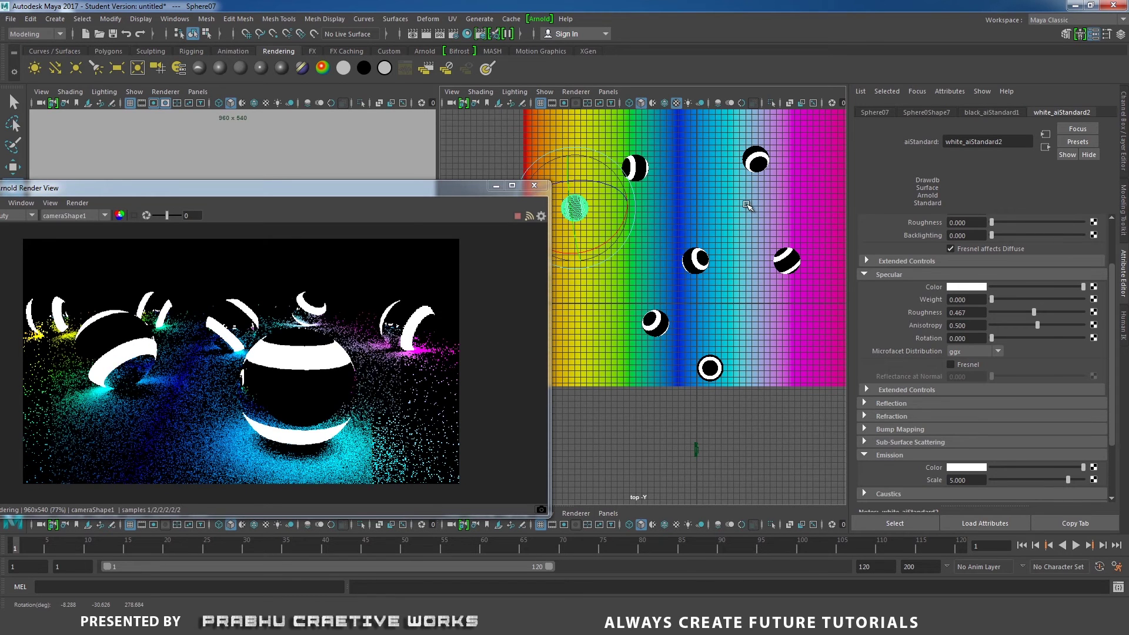
Duplicate the sphere on the yellow band, move the copy straight back to about Z -35.5, and rotate it to a different angle.
{"action": "key", "text": "w"}
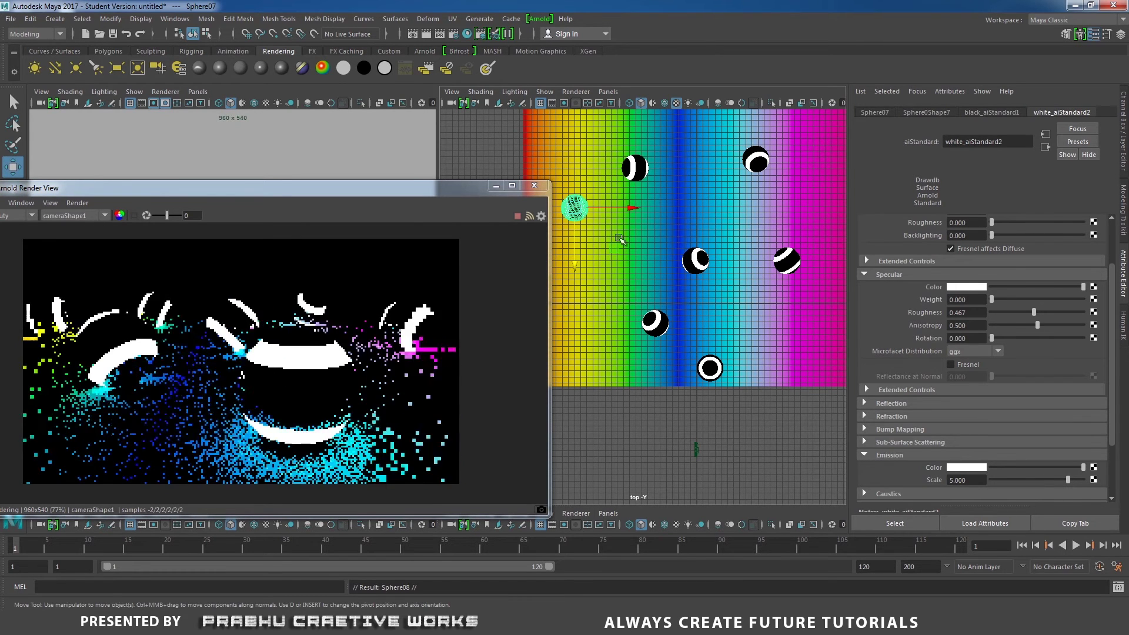
{"action": "key", "text": "ctrl+d"}
{"action": "left_click_drag", "start_coordinate": [574, 235], "coordinate": [589, 142]}
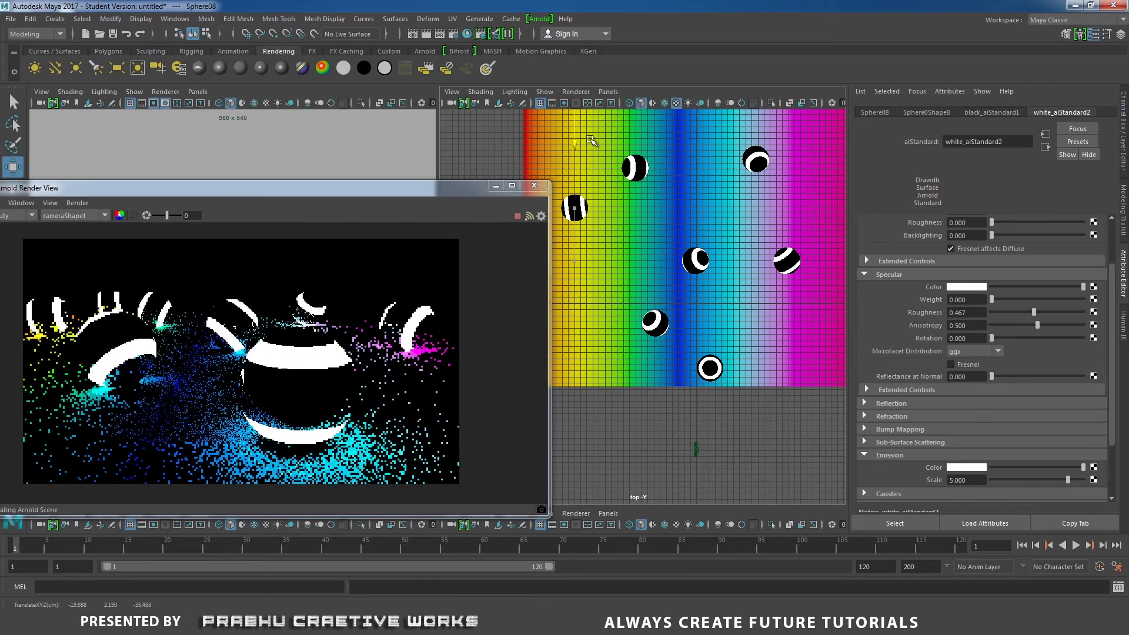
{"action": "middle_click_drag", "start_coordinate": [755, 193], "coordinate": [788, 278], "text": "alt"}
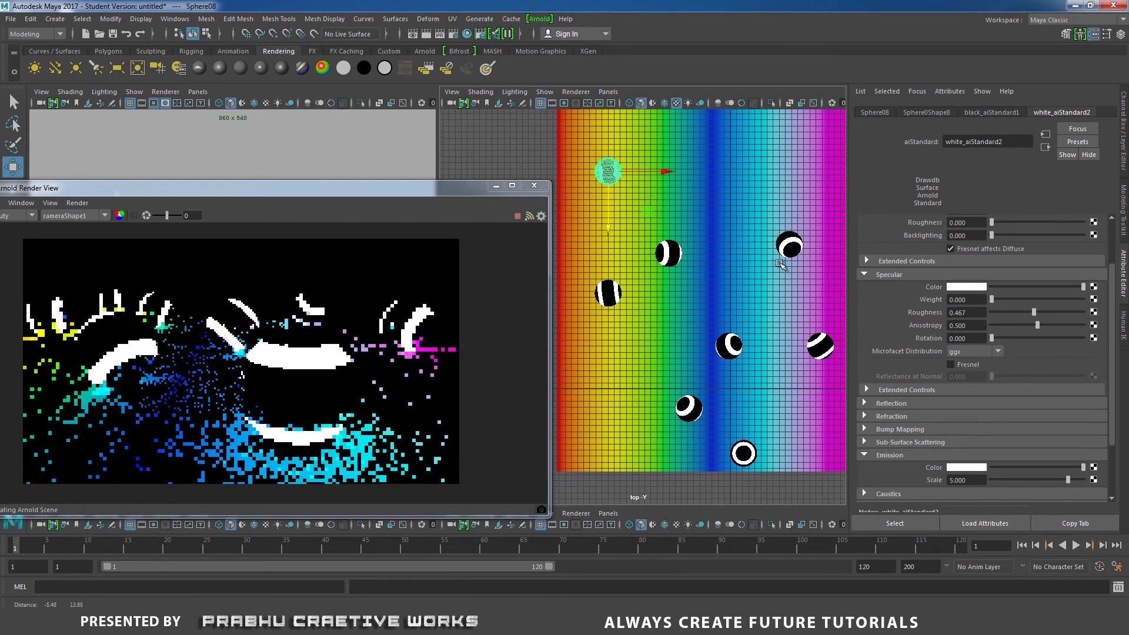
{"action": "key", "text": "e"}
{"action": "left_click_drag", "start_coordinate": [638, 178], "coordinate": [666, 230]}
Duplicate the rearmost sphere on the yellow band, move the copy along X onto the cyan area beside the blue band, and rotate it.
{"action": "key", "text": "w"}
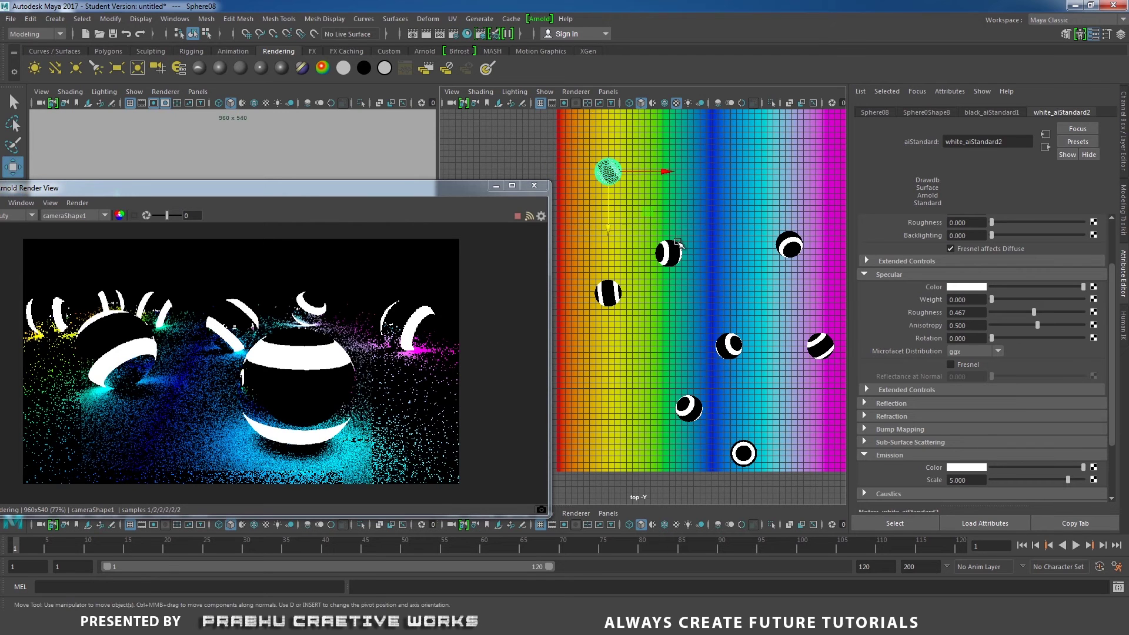
{"action": "key", "text": "ctrl+d"}
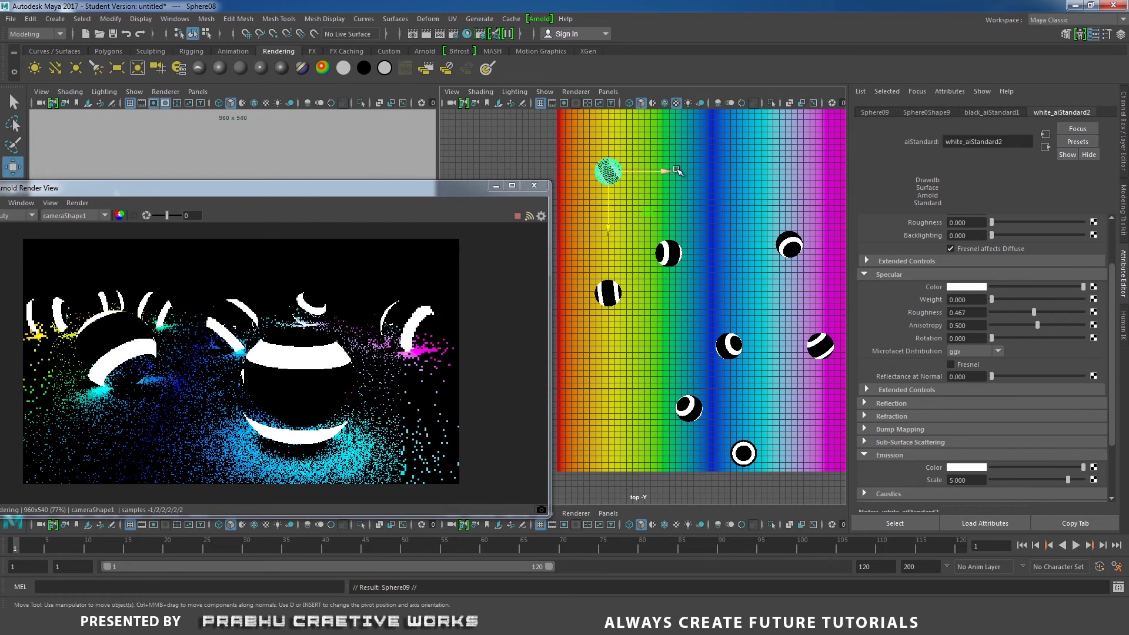
{"action": "left_click_drag", "start_coordinate": [621, 182], "coordinate": [811, 240]}
{"action": "key", "text": "e"}
{"action": "middle_click_drag", "start_coordinate": [810, 240], "coordinate": [724, 250], "text": "alt"}
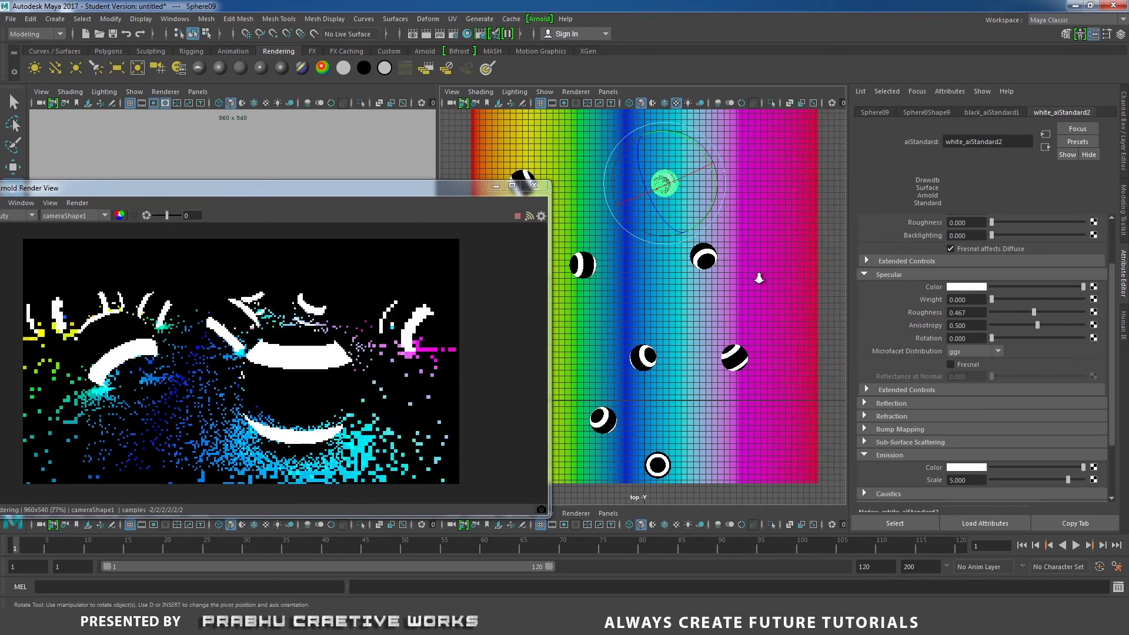
{"action": "scroll", "coordinate": [745, 249], "scroll_direction": "down", "scroll_amount": 2}
Duplicate the rearmost sphere on the cyan area, move the copy to about X 19 on the magenta band, and rotate it differently.
{"action": "key", "text": "w"}
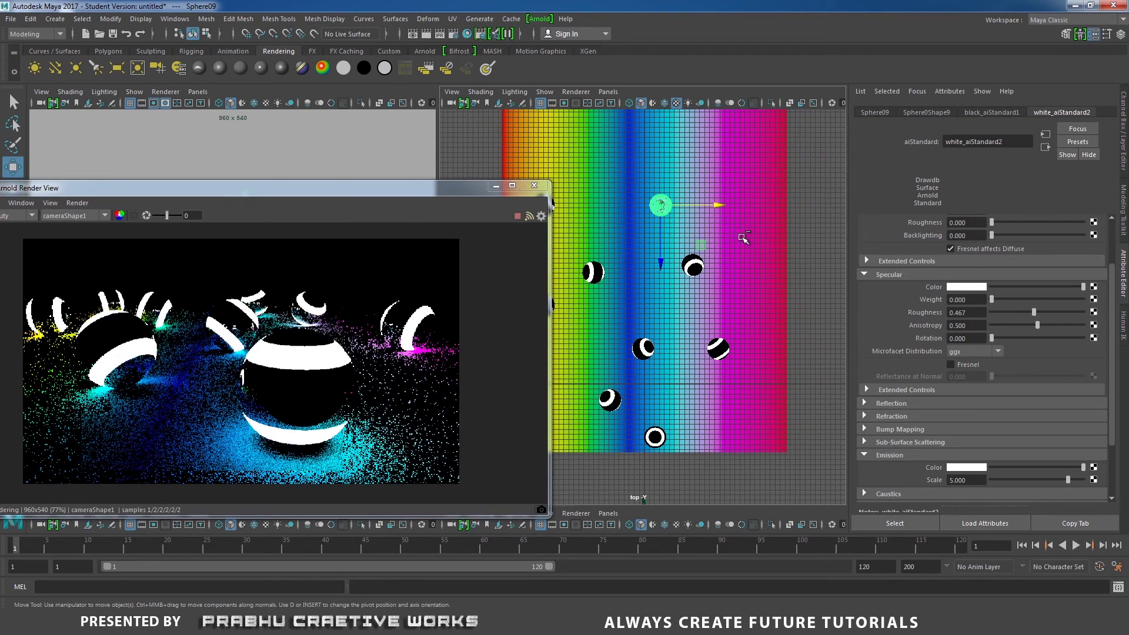
{"action": "left_click_drag", "start_coordinate": [722, 213], "coordinate": [801, 204]}
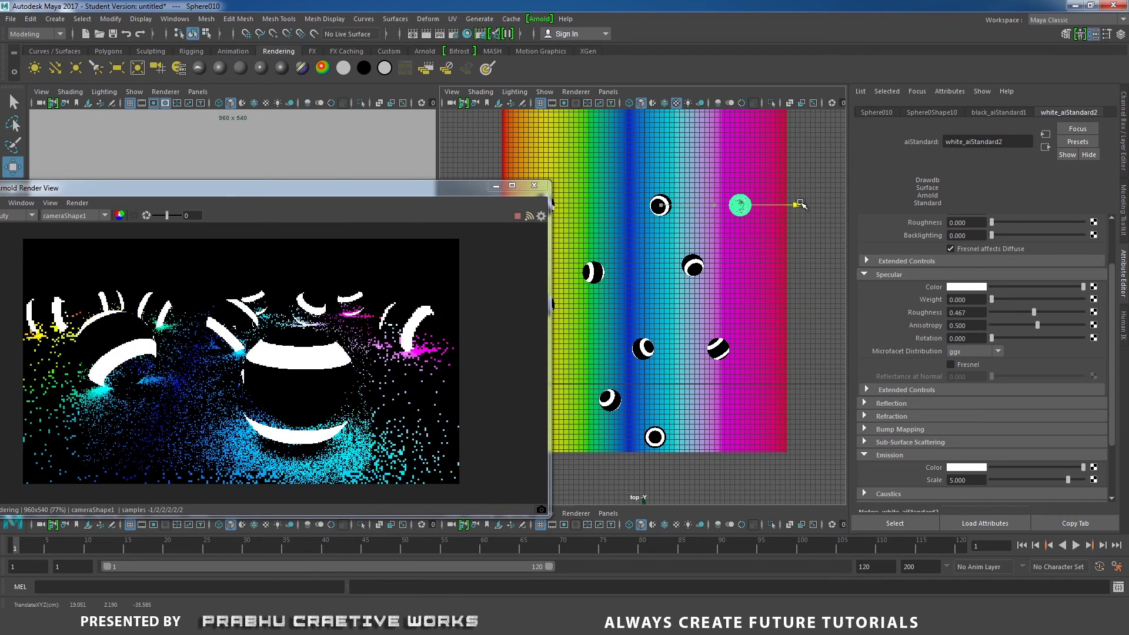
{"action": "key", "text": "e"}
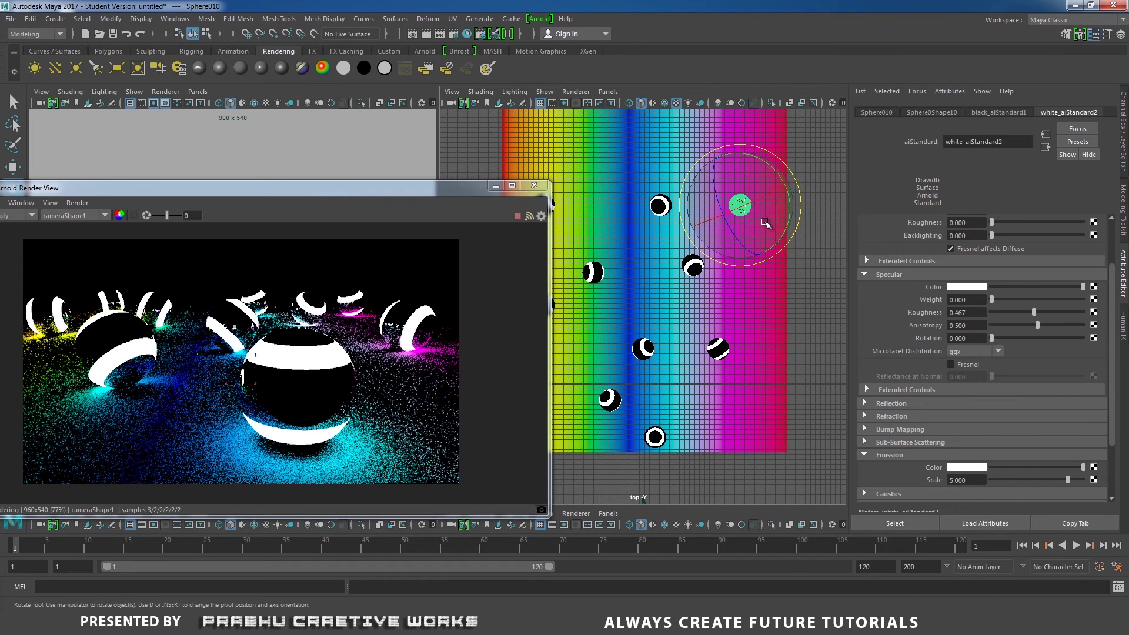
{"action": "key", "text": "w"}
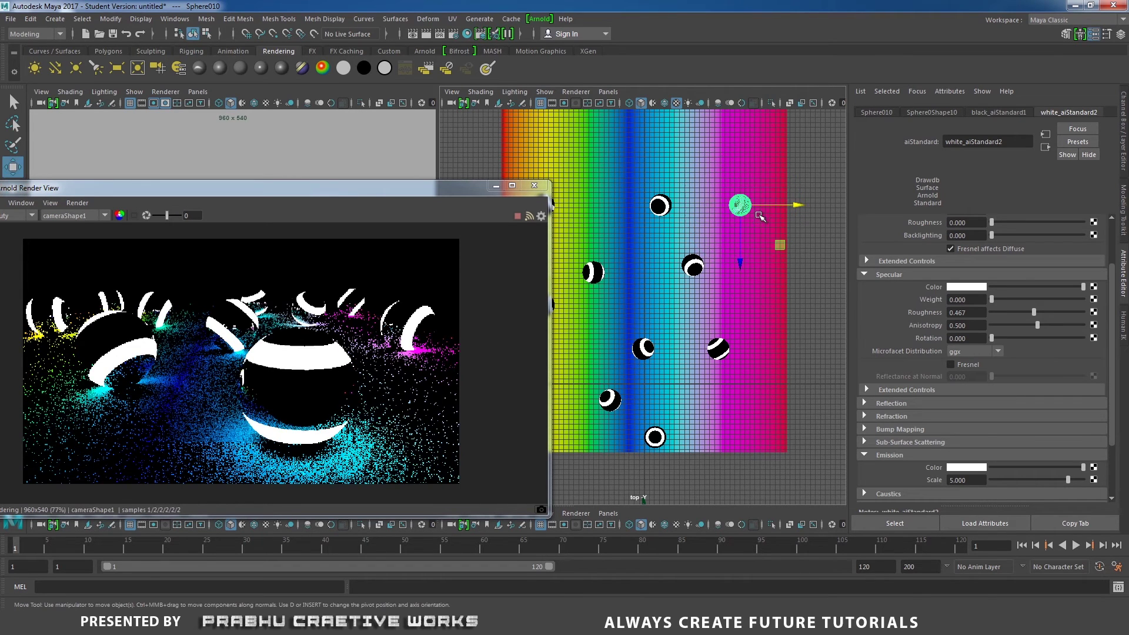
Duplicate the rearmost sphere on the magenta band, move the copy to about X 11, Z -52 on the lavender area, and rotate it.
{"action": "key", "text": "ctrl+d"}
{"action": "left_click_drag", "start_coordinate": [739, 259], "coordinate": [738, 179]}
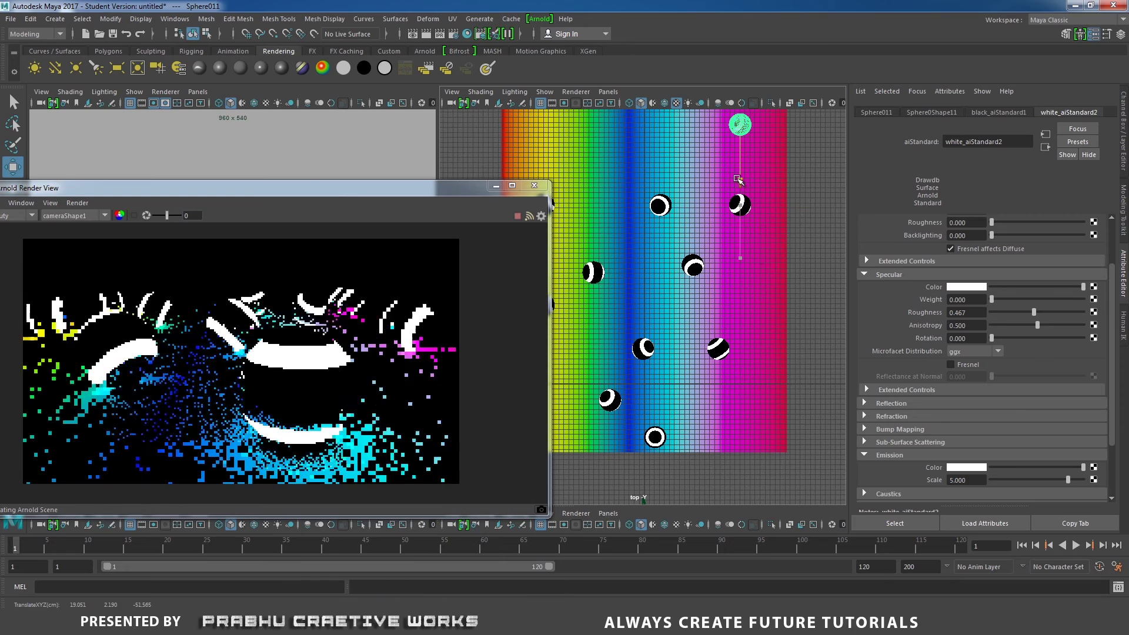
{"action": "middle_click_drag", "start_coordinate": [805, 160], "coordinate": [812, 182], "text": "alt"}
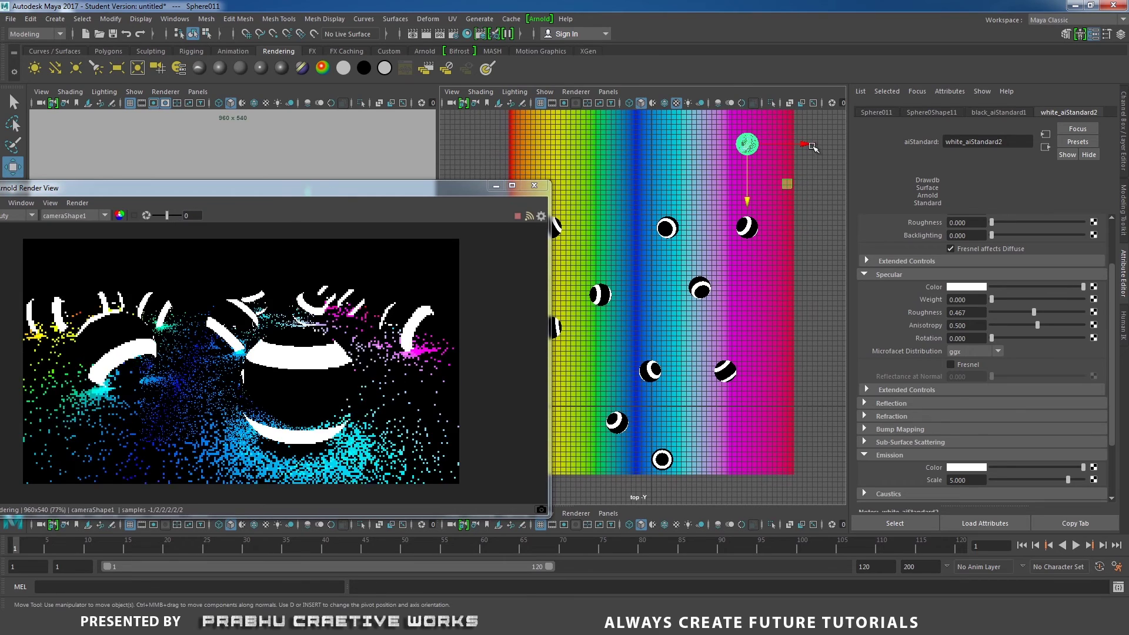
{"action": "left_click_drag", "start_coordinate": [809, 145], "coordinate": [776, 145]}
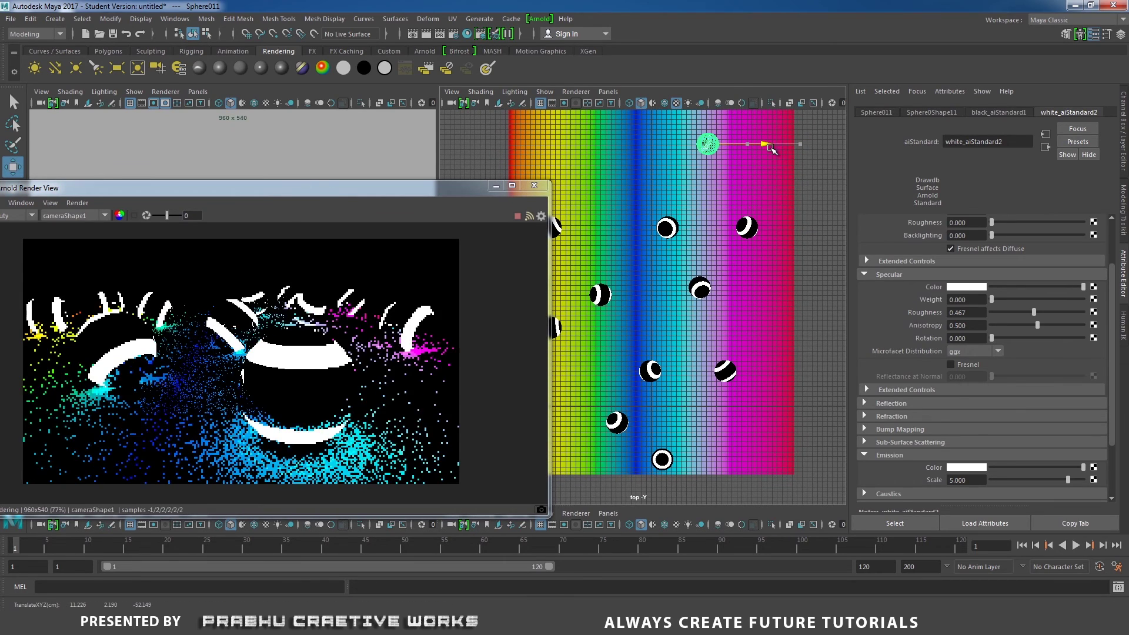
{"action": "key", "text": "e"}
{"action": "left_click_drag", "start_coordinate": [721, 183], "coordinate": [681, 263]}
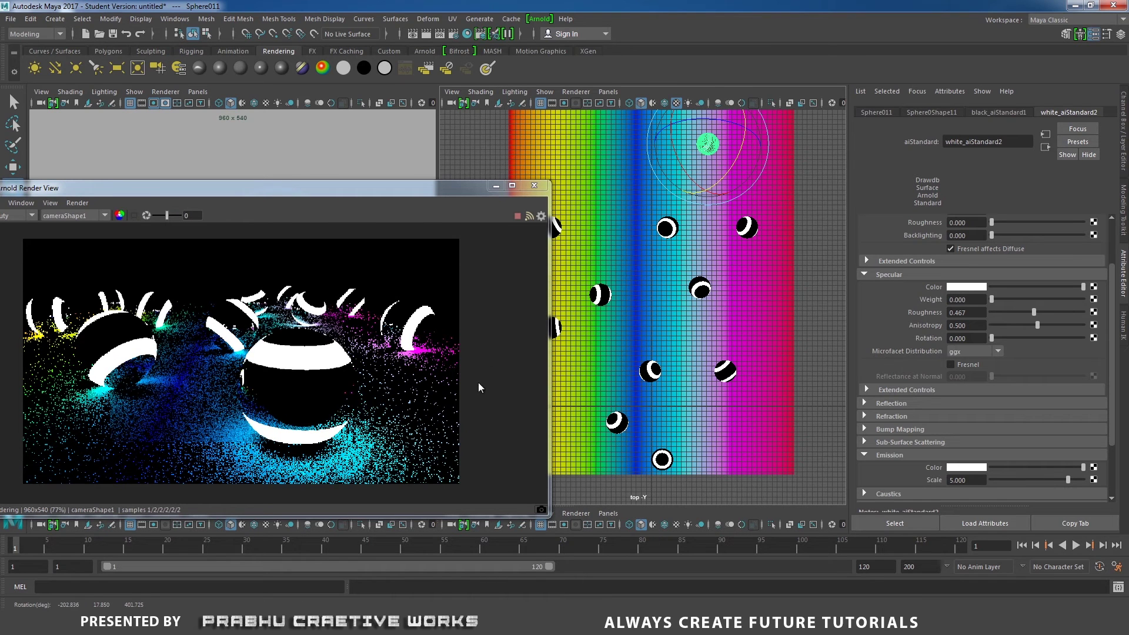
Duplicate the rearmost sphere on the lavender area, move the copy along X to about -8.8 on the green band, and rotate it.
{"action": "key", "text": "w"}
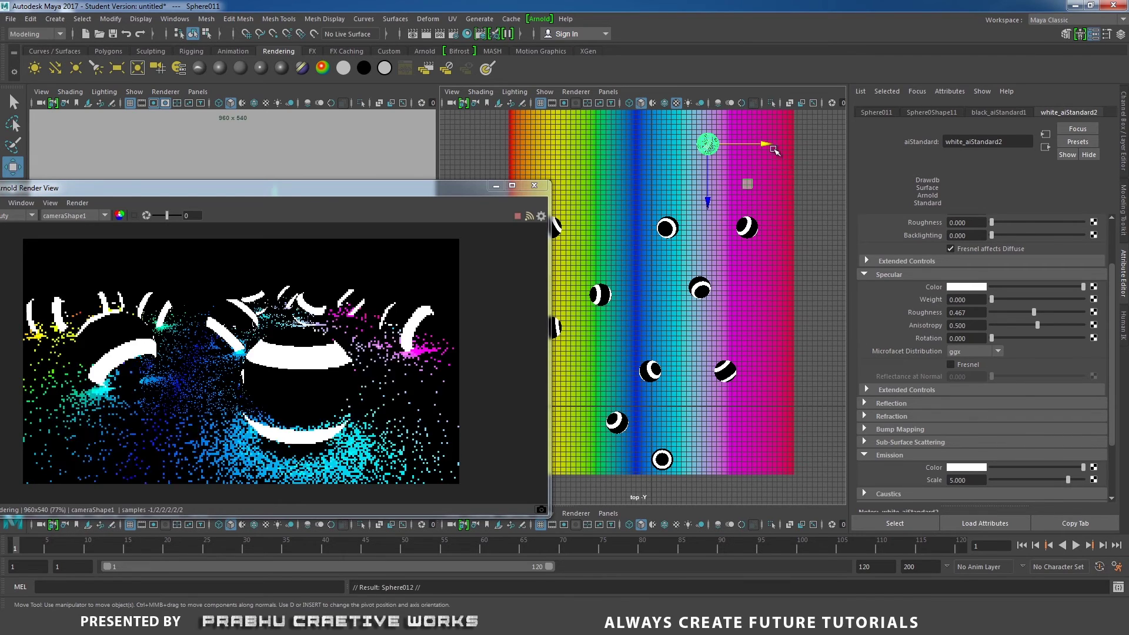
{"action": "key", "text": "ctrl+d"}
{"action": "left_click_drag", "start_coordinate": [767, 144], "coordinate": [669, 165]}
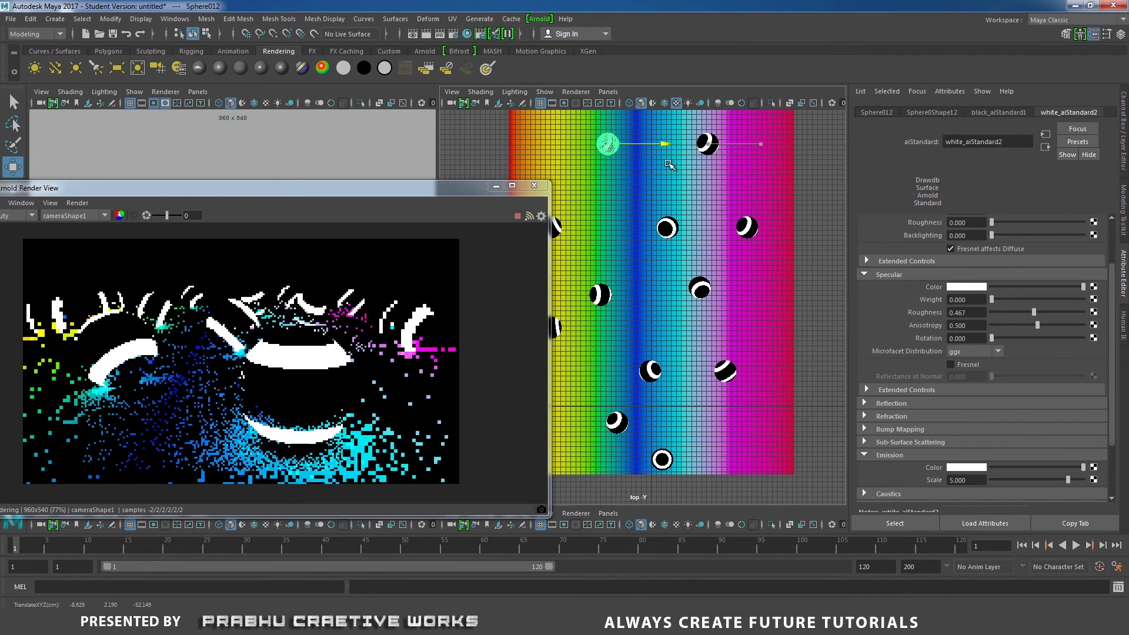
{"action": "key", "text": "e"}
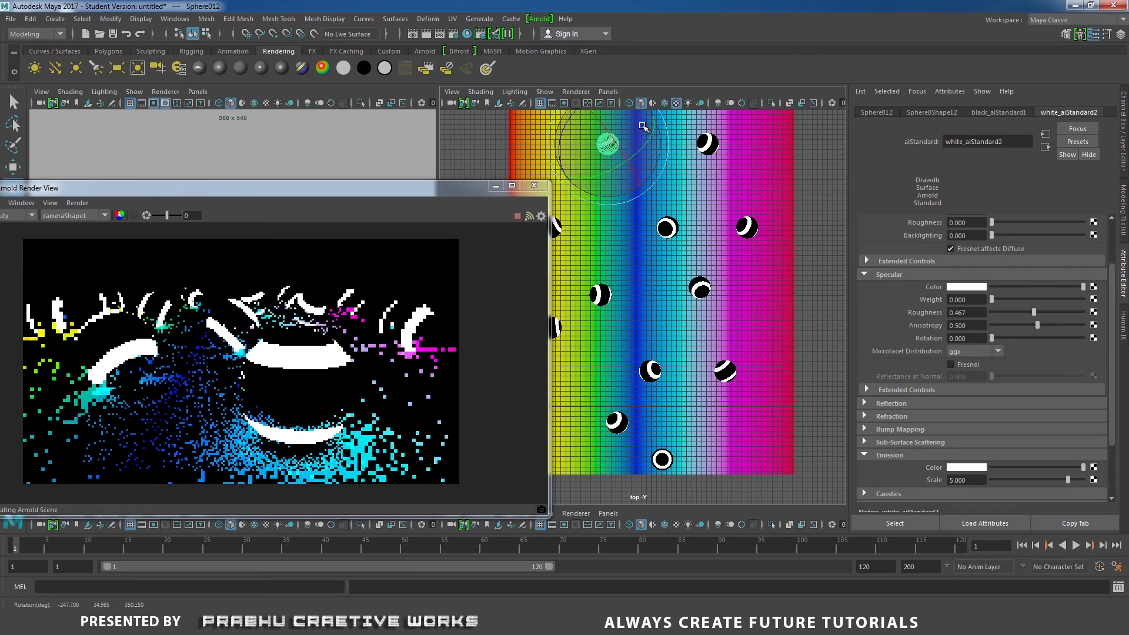
{"action": "left_click_drag", "start_coordinate": [643, 126], "coordinate": [676, 171]}
Duplicate the rearmost sphere on the green band, move the copy to about X -5, Z -37 beside the blue band, and rotate it.
{"action": "key", "text": "ctrl+d"}
{"action": "key", "text": "w"}
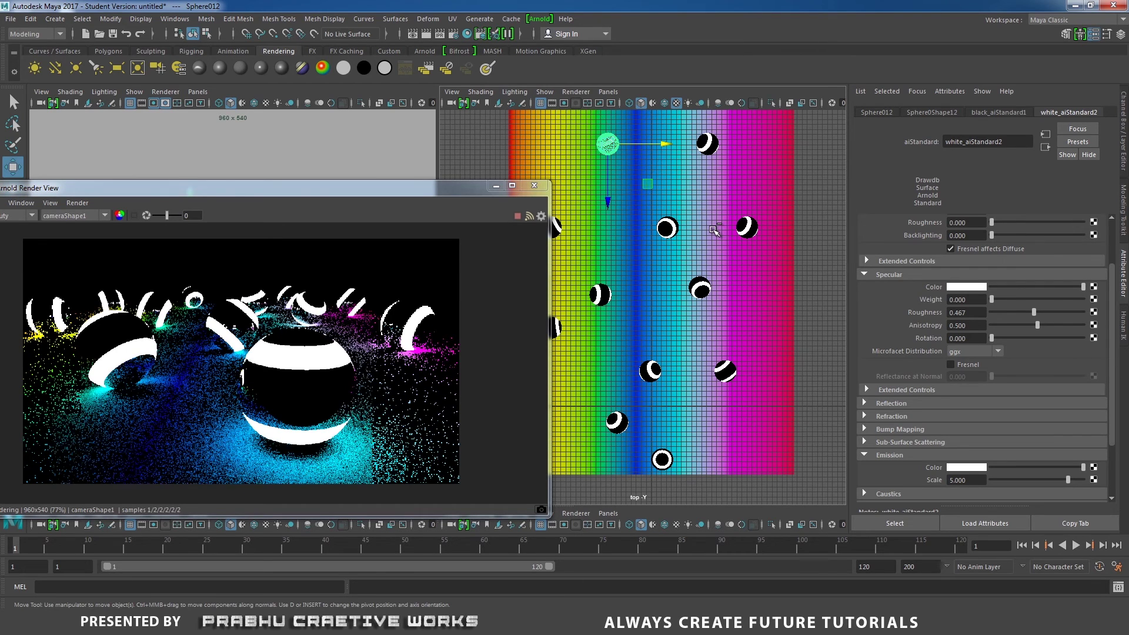
{"action": "left_click_drag", "start_coordinate": [607, 202], "coordinate": [608, 278]}
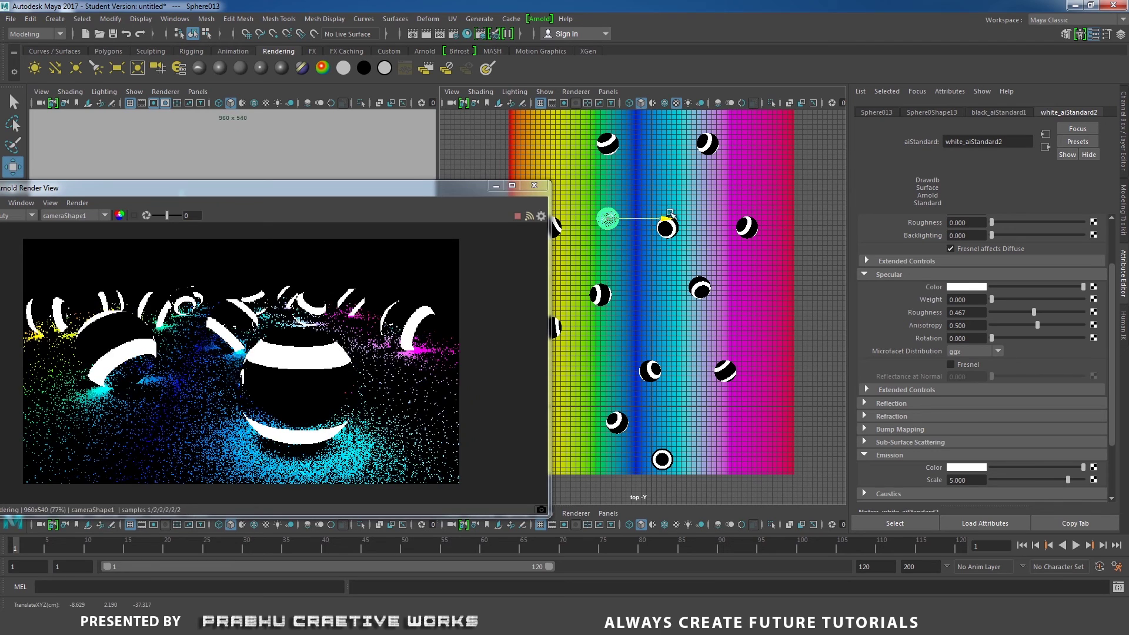
{"action": "left_click_drag", "start_coordinate": [664, 225], "coordinate": [682, 216]}
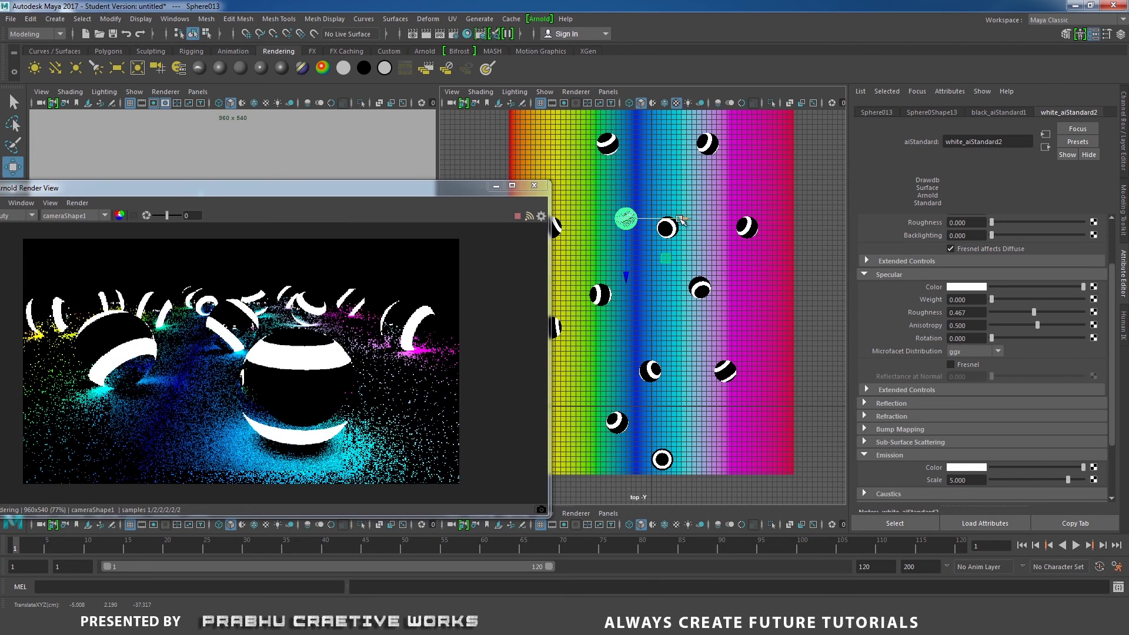
{"action": "key", "text": "e"}
{"action": "left_click_drag", "start_coordinate": [649, 236], "coordinate": [628, 182]}
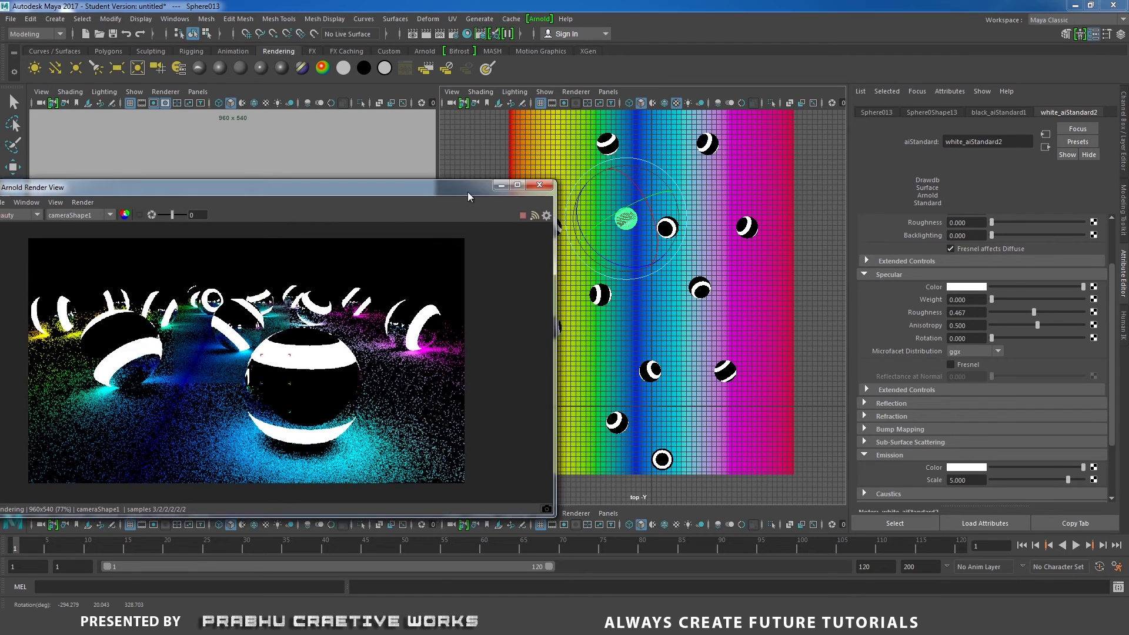
Move the Arnold render window clear of the camera view and reframe the camera to look down on the spheres from slightly higher.
{"action": "left_click_drag", "start_coordinate": [468, 188], "coordinate": [910, 159]}
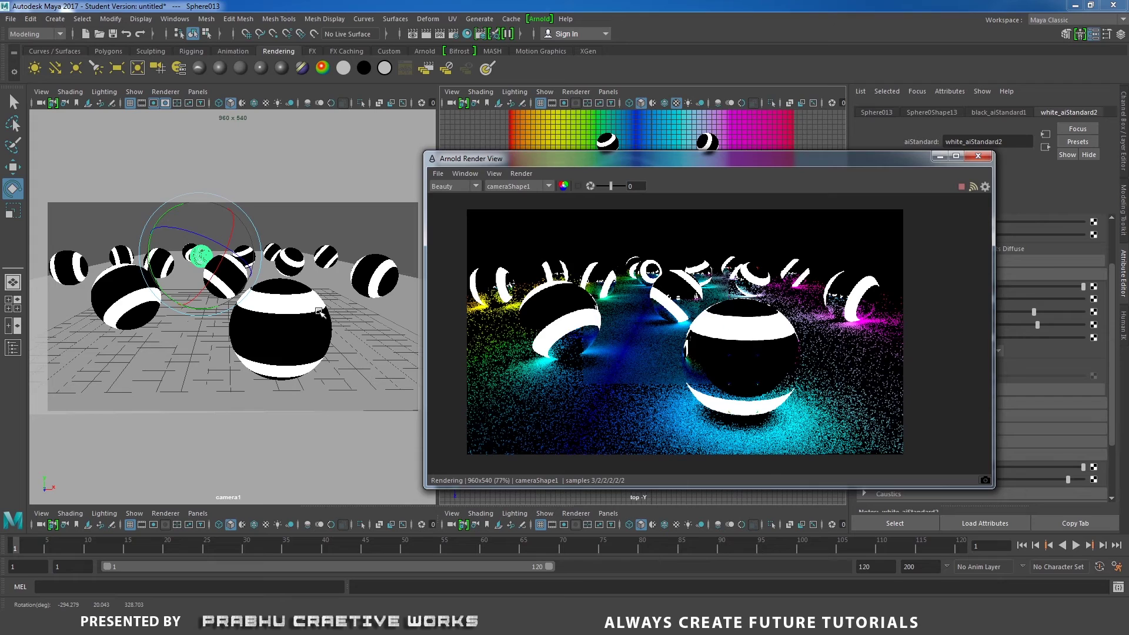
{"action": "left_click_drag", "start_coordinate": [324, 293], "coordinate": [325, 302], "text": "alt"}
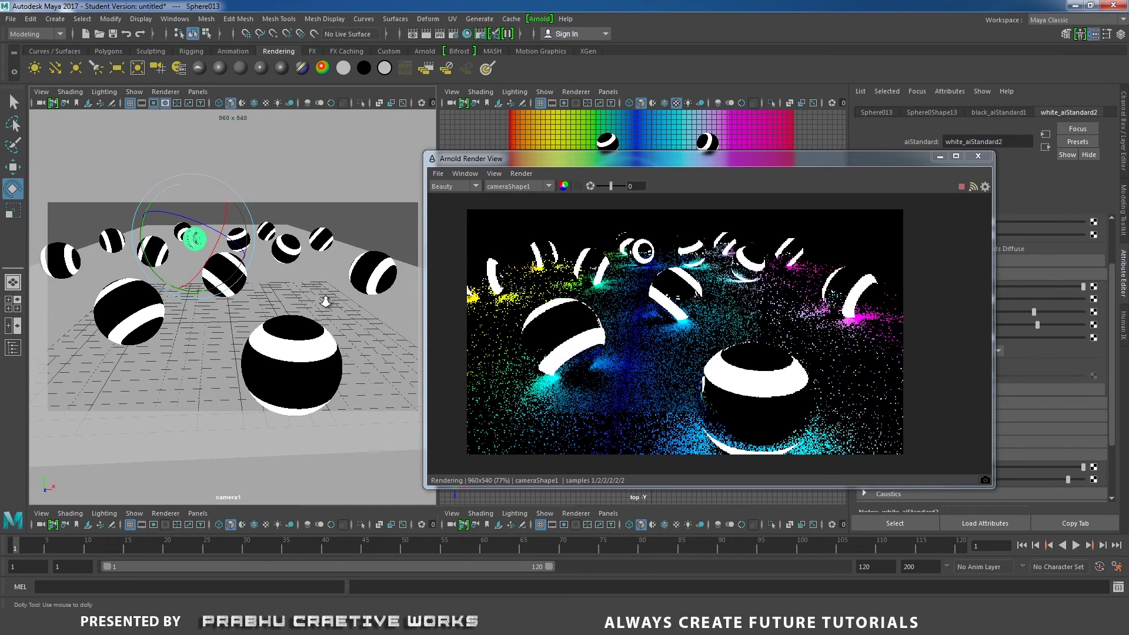
{"action": "right_click_drag", "start_coordinate": [326, 301], "coordinate": [321, 297], "text": "alt"}
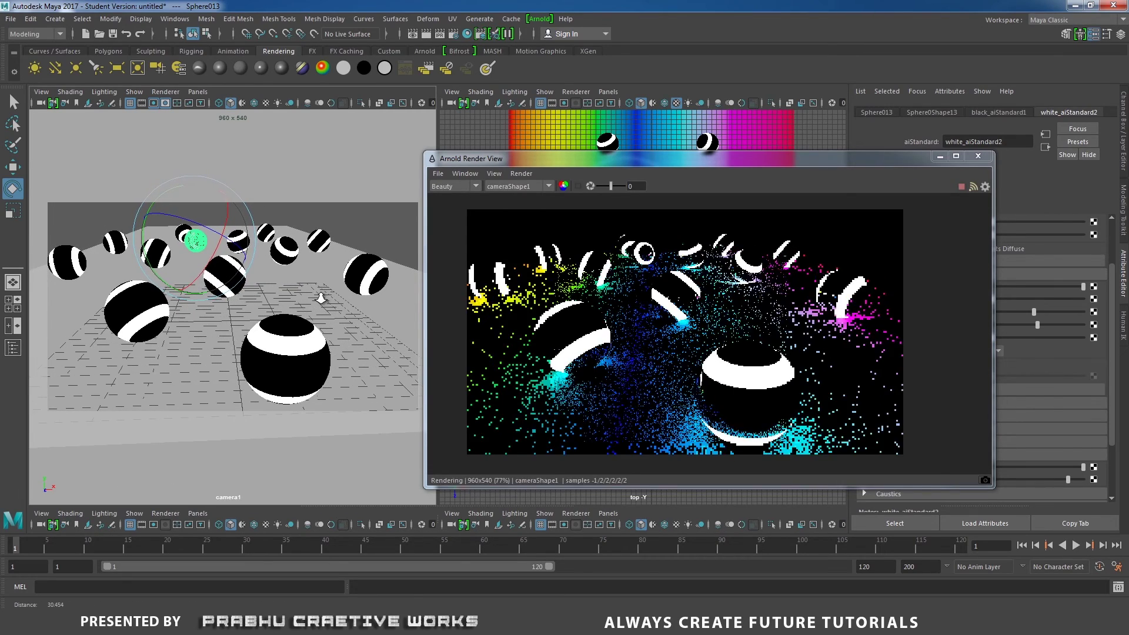
{"action": "left_click_drag", "start_coordinate": [321, 297], "coordinate": [318, 307], "text": "alt"}
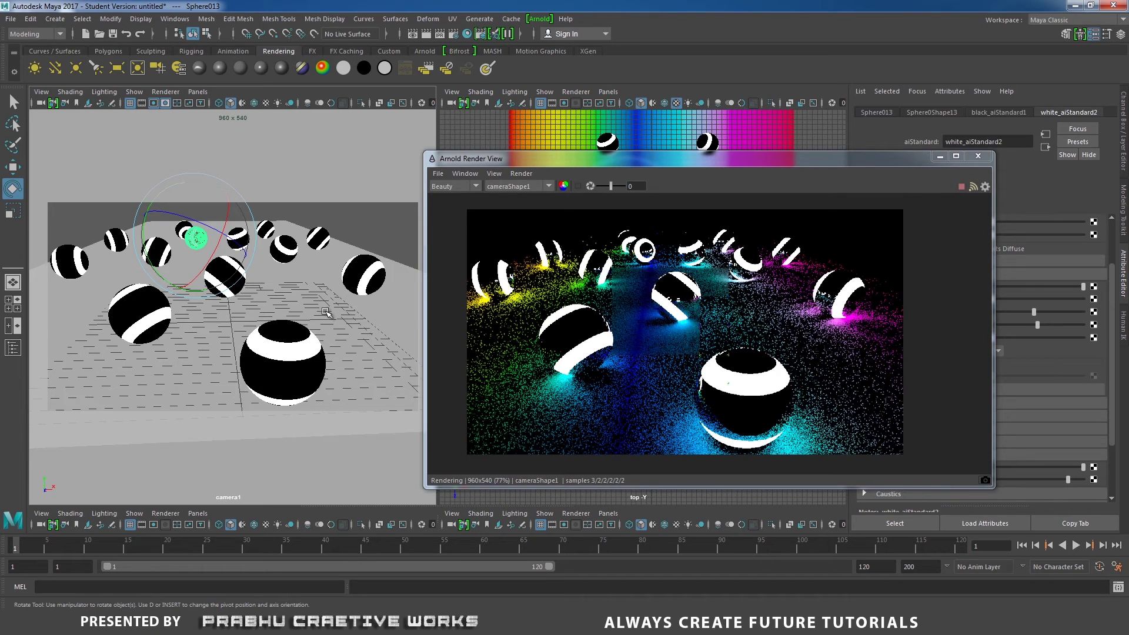
Scale the ground plane much wider along X so it extends well beyond both sides of the camera frame.
{"action": "left_click", "coordinate": [292, 288]}
{"action": "key", "text": "r"}
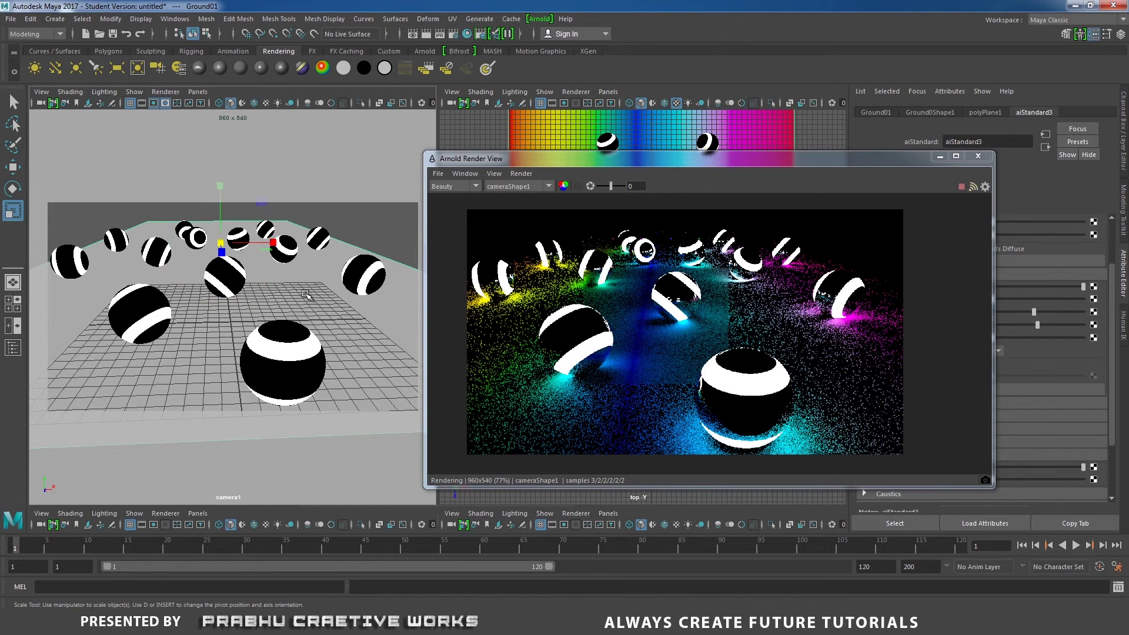
{"action": "left_click_drag", "start_coordinate": [271, 242], "coordinate": [288, 242]}
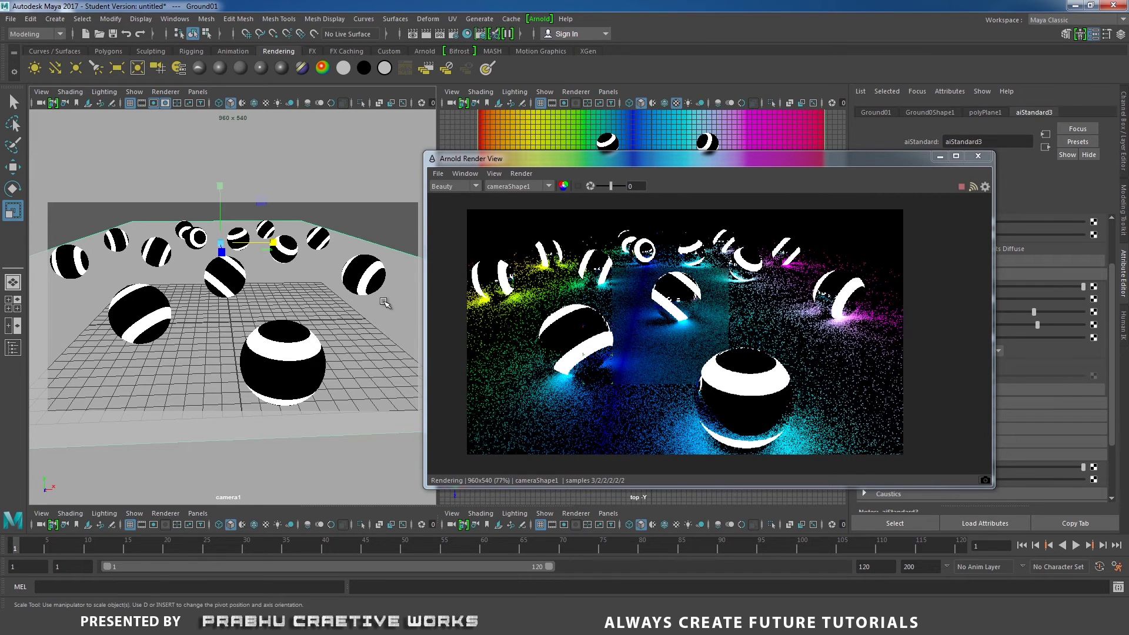
{"action": "left_click_drag", "start_coordinate": [276, 241], "coordinate": [375, 289]}
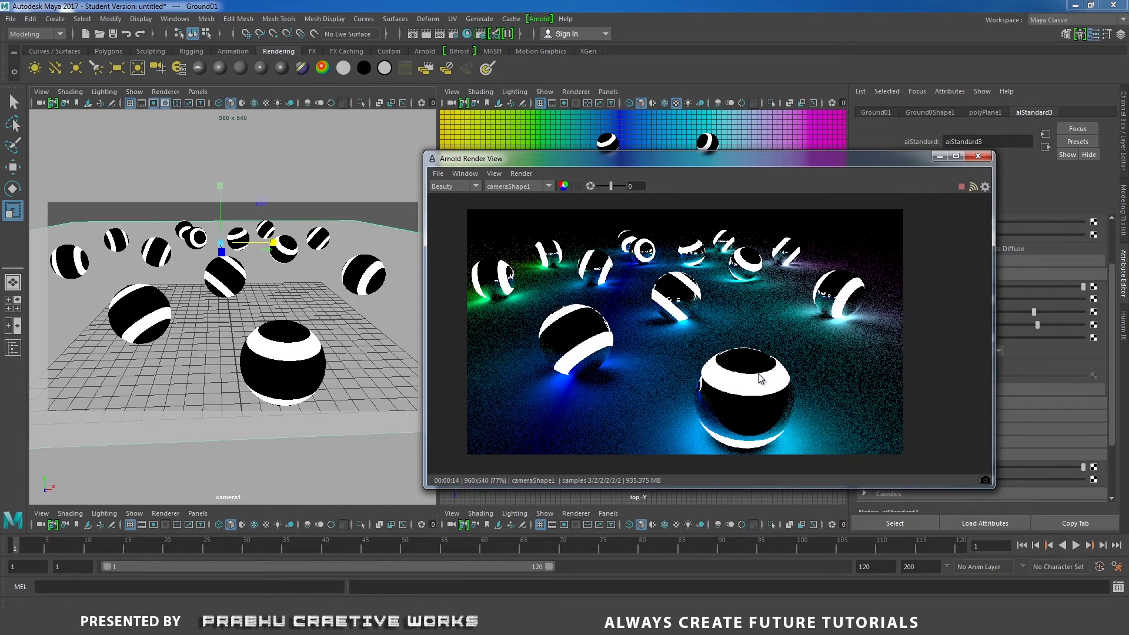
Examine the rendered spheres and ground up close for noise.
{"action": "scroll", "coordinate": [689, 340], "scroll_direction": "up", "scroll_amount": 5}
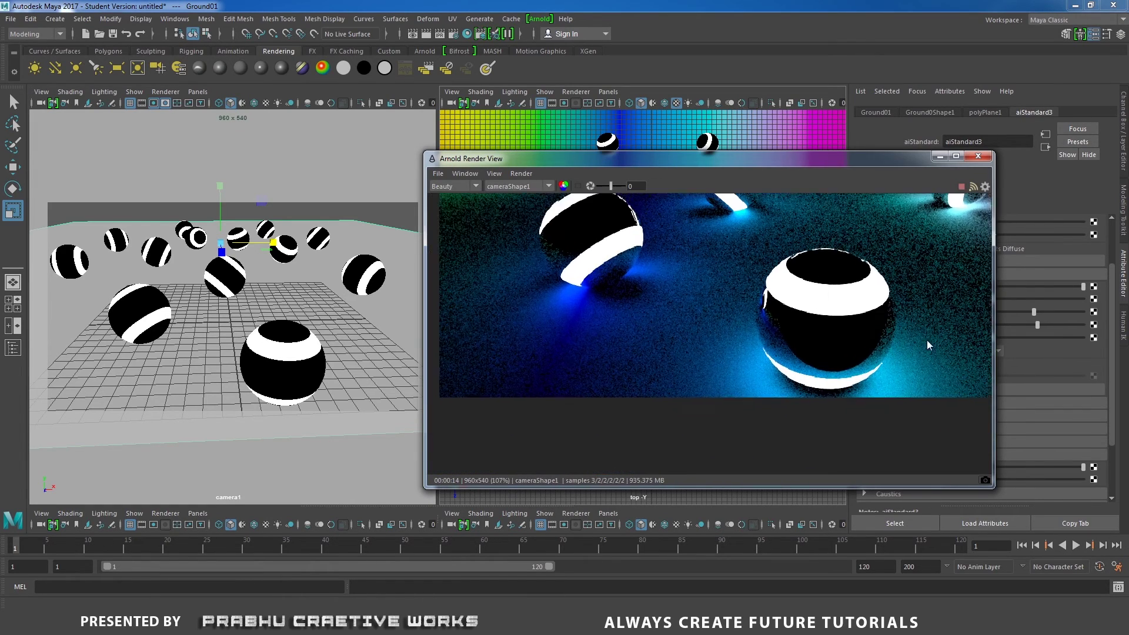
{"action": "scroll", "coordinate": [820, 314], "scroll_direction": "up", "scroll_amount": 2}
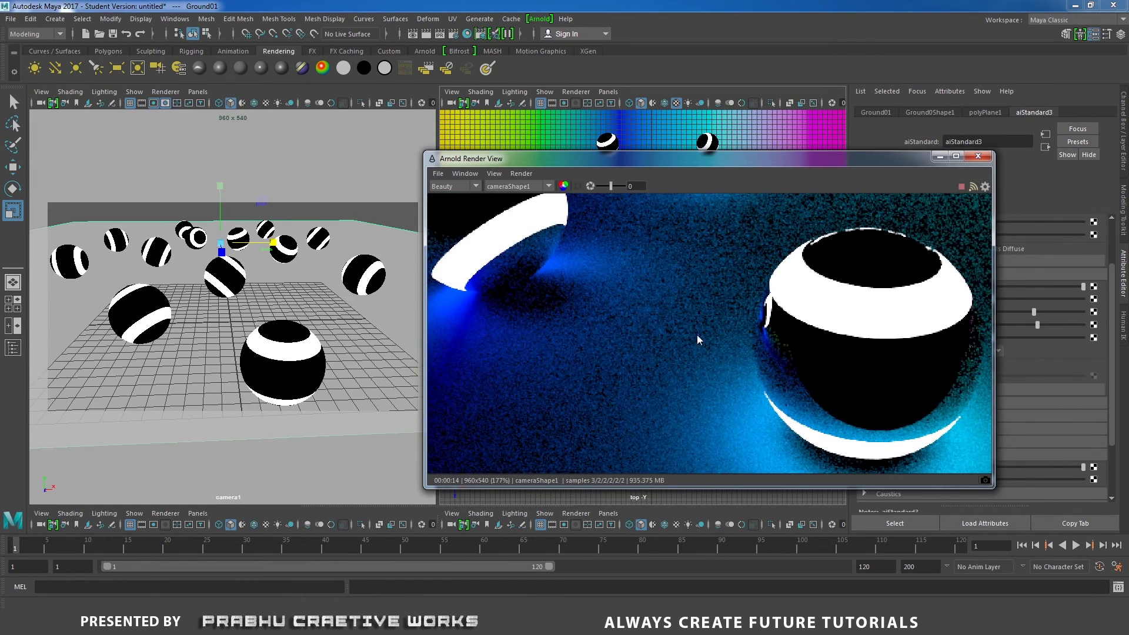
{"action": "middle_click_drag", "start_coordinate": [766, 315], "coordinate": [619, 293]}
{"action": "middle_click_drag", "start_coordinate": [689, 343], "coordinate": [739, 379]}
{"action": "scroll", "coordinate": [739, 379], "scroll_direction": "down", "scroll_amount": 2}
{"action": "middle_click_drag", "start_coordinate": [647, 320], "coordinate": [816, 360]}
{"action": "scroll", "coordinate": [816, 360], "scroll_direction": "down", "scroll_amount": 3}
{"action": "middle_click_drag", "start_coordinate": [653, 295], "coordinate": [605, 327]}
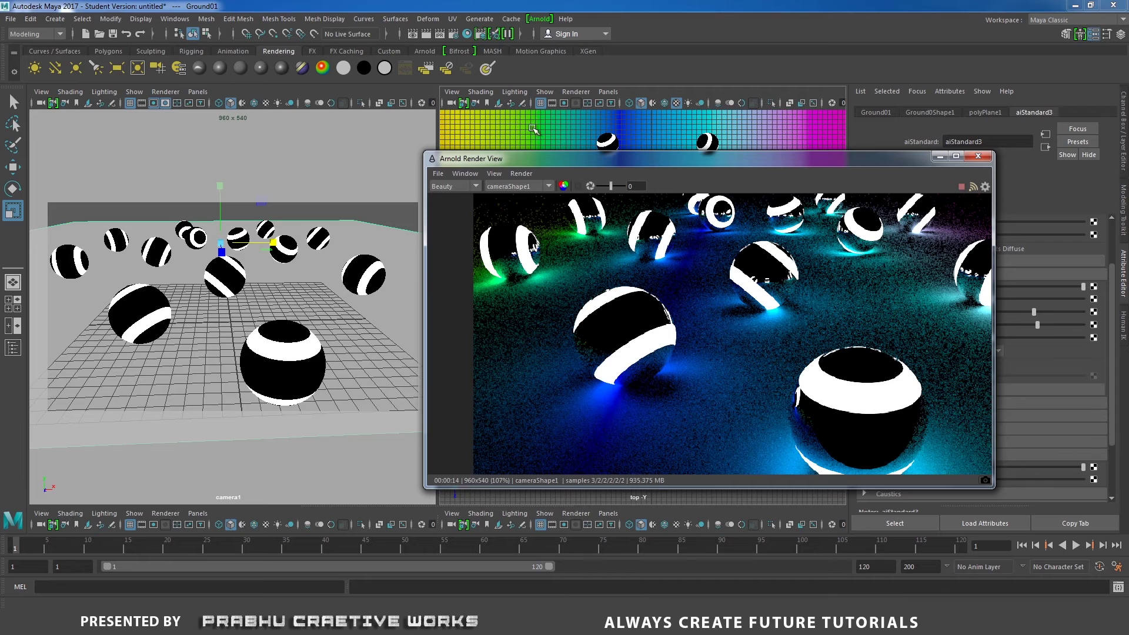
Limit the render to a region around the front sphere on the blue ground and bring up the Arnold sampling settings.
{"action": "left_click", "coordinate": [456, 33]}
{"action": "left_click_drag", "start_coordinate": [684, 123], "coordinate": [302, 97]}
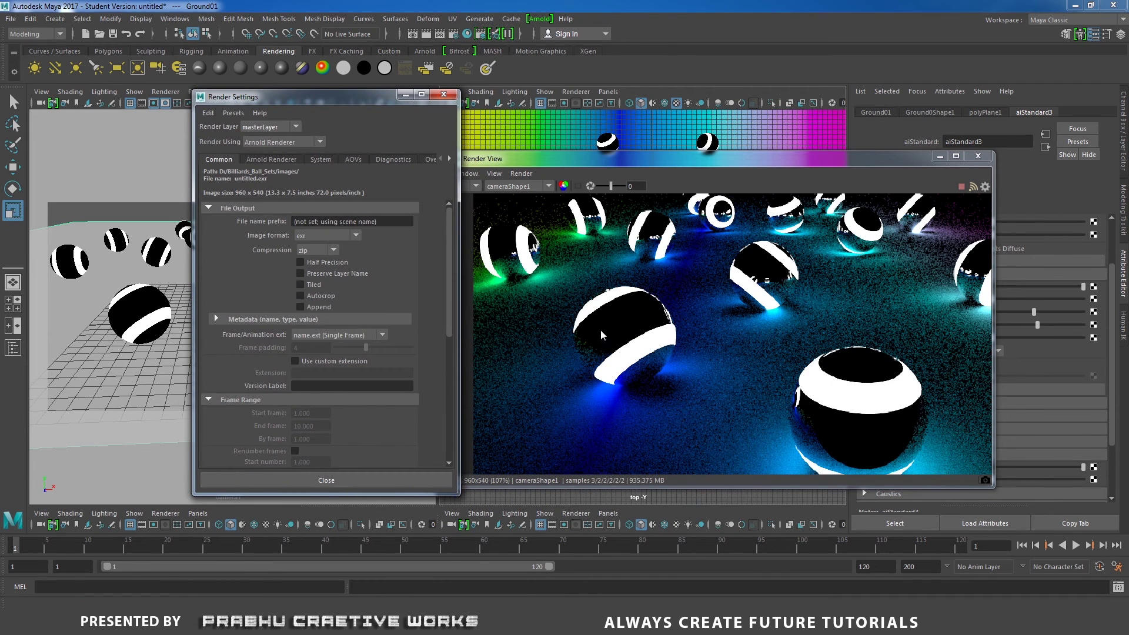
{"action": "left_click_drag", "start_coordinate": [498, 279], "coordinate": [756, 451]}
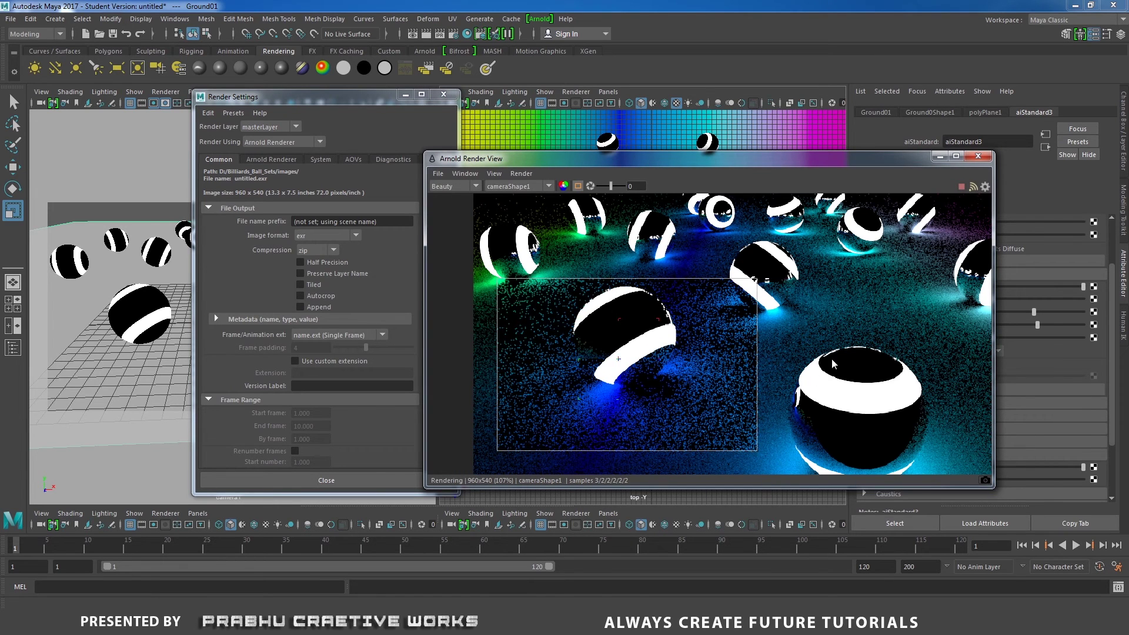
{"action": "left_click", "coordinate": [270, 159]}
{"action": "left_click_drag", "start_coordinate": [317, 96], "coordinate": [239, 105]}
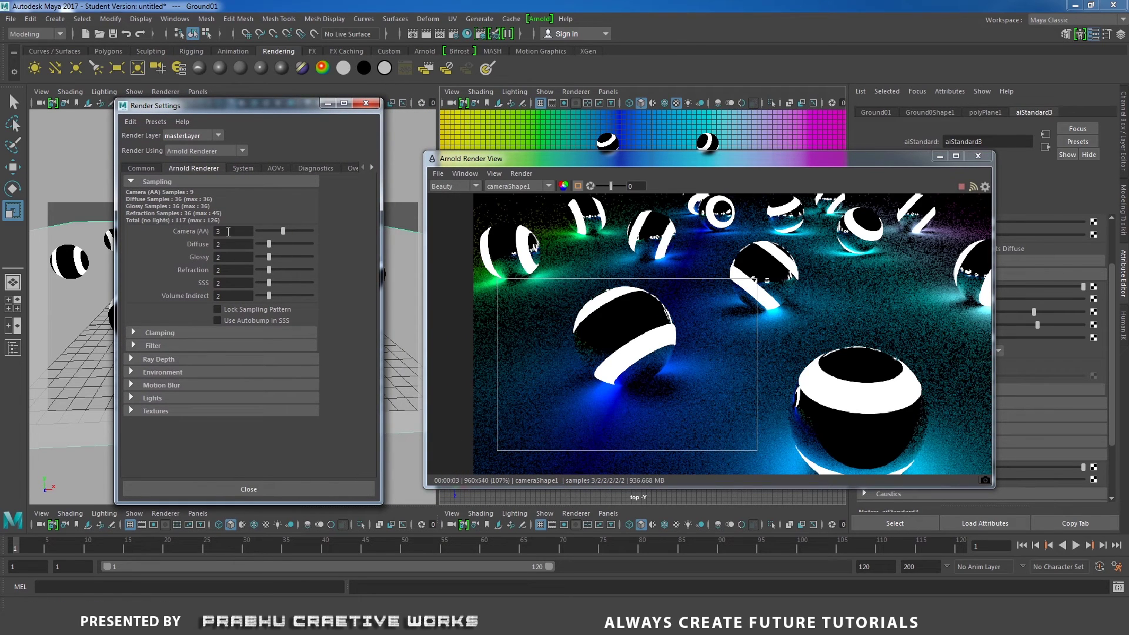
Raise the Camera (AA) samples to 8.
{"action": "double_click", "coordinate": [230, 231]}
{"action": "type", "text": "6"}
{"action": "key", "text": "Return"}
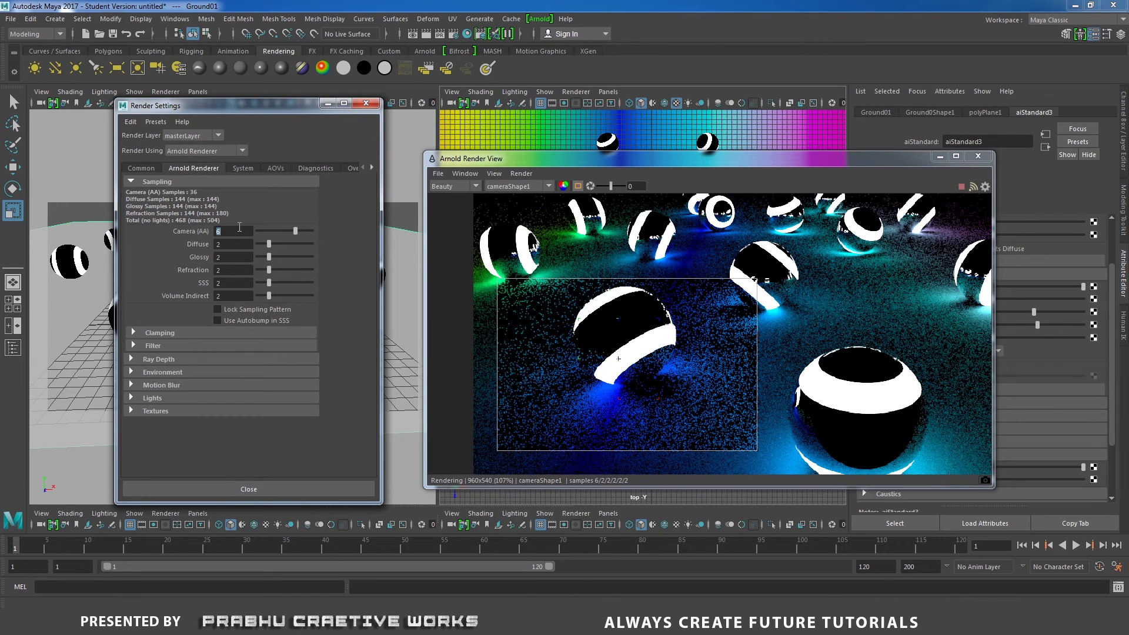
{"action": "type", "text": "8"}
{"action": "key", "text": "Return"}
Set the Diffuse samples to 10 and check the noise in the rendered region up close.
{"action": "double_click", "coordinate": [218, 244]}
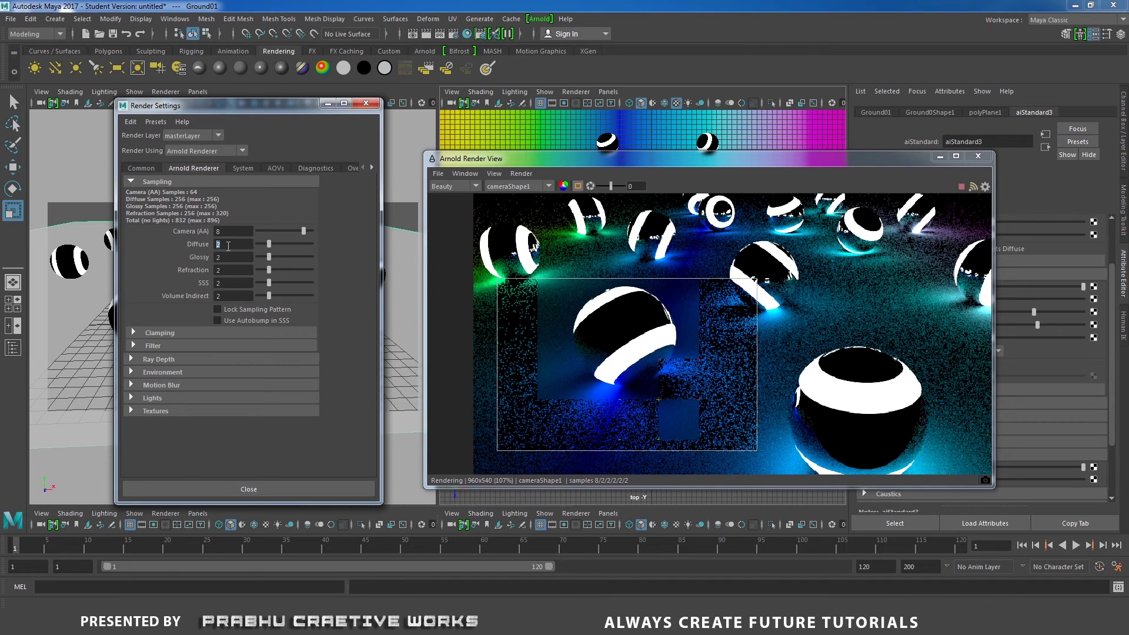
{"action": "type", "text": "10"}
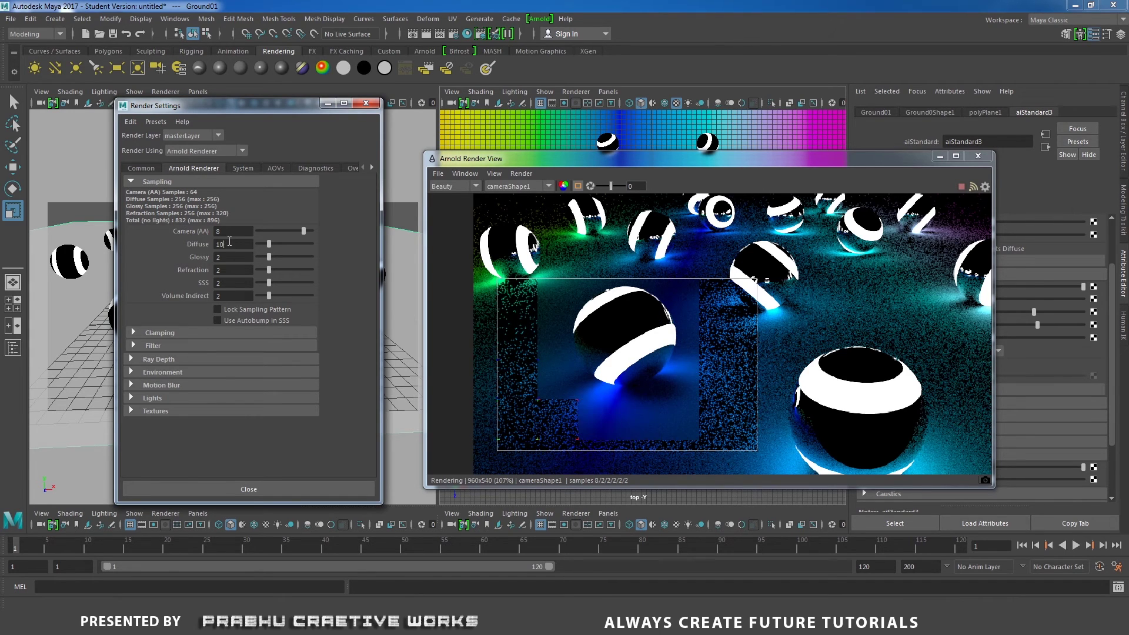
{"action": "key", "text": "Return"}
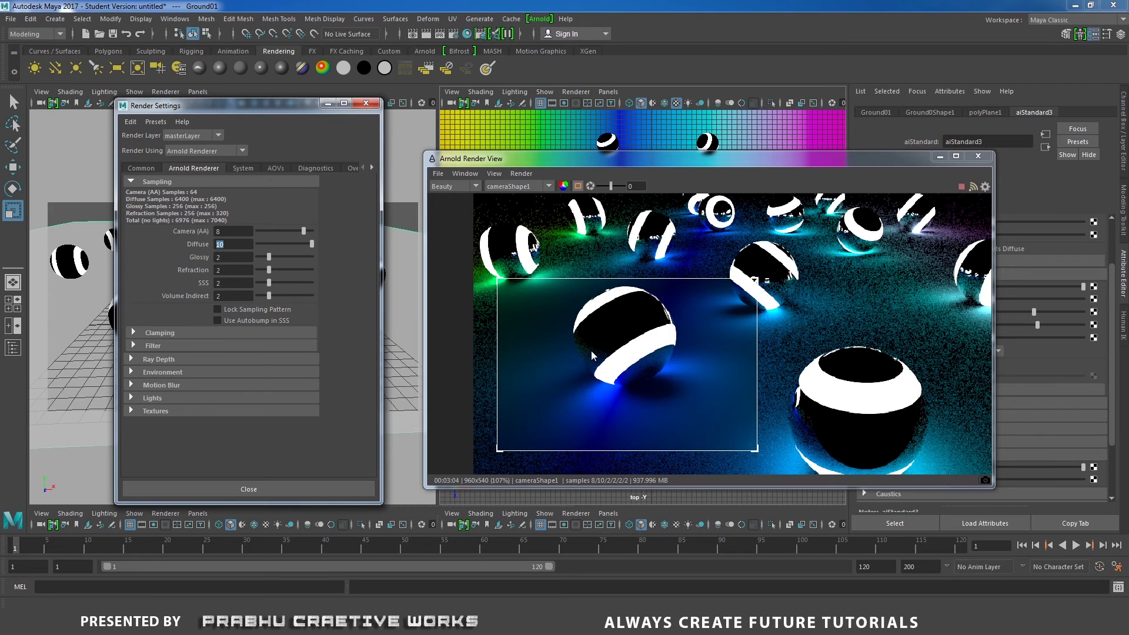
{"action": "right_click_drag", "start_coordinate": [588, 350], "coordinate": [784, 429], "text": "alt"}
{"action": "middle_click_drag", "start_coordinate": [612, 365], "coordinate": [713, 333], "text": "alt"}
{"action": "right_click_drag", "start_coordinate": [716, 337], "coordinate": [902, 428], "text": "alt"}
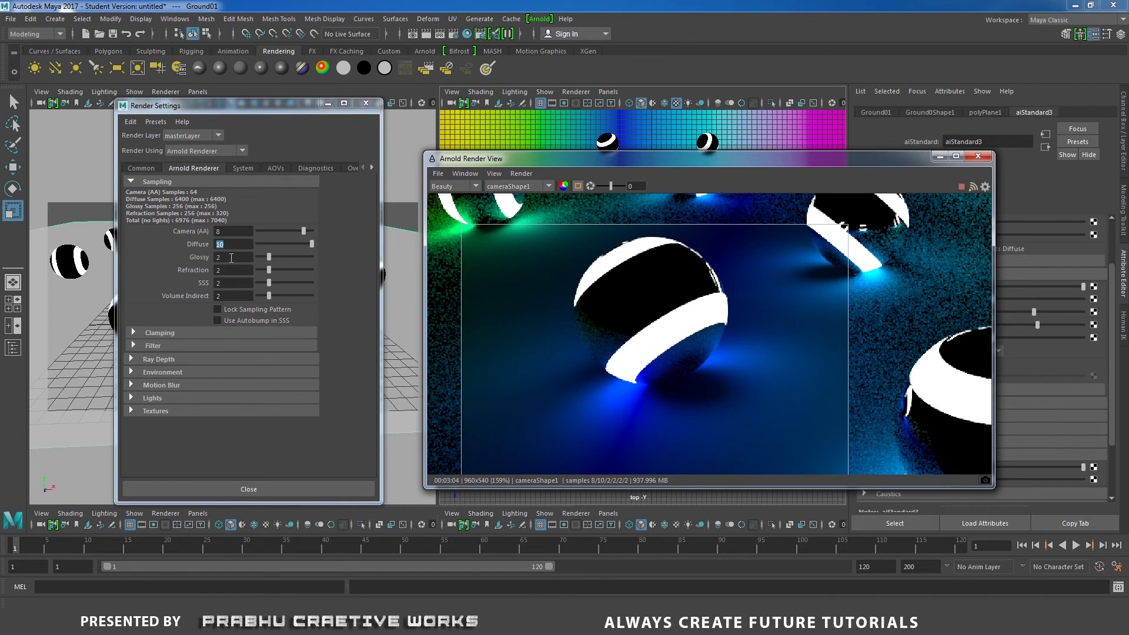
Reduce the Refraction and SSS samples to 0 and set the Glossy samples to 10.
{"action": "key", "text": "Tab"}
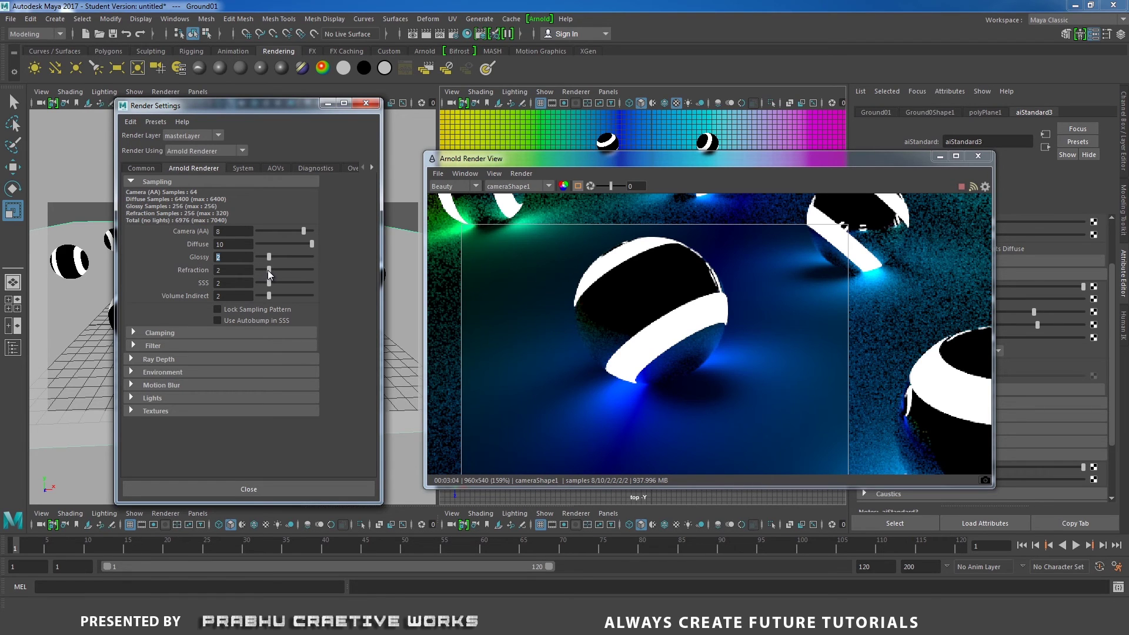
{"action": "left_click_drag", "start_coordinate": [265, 269], "coordinate": [253, 269]}
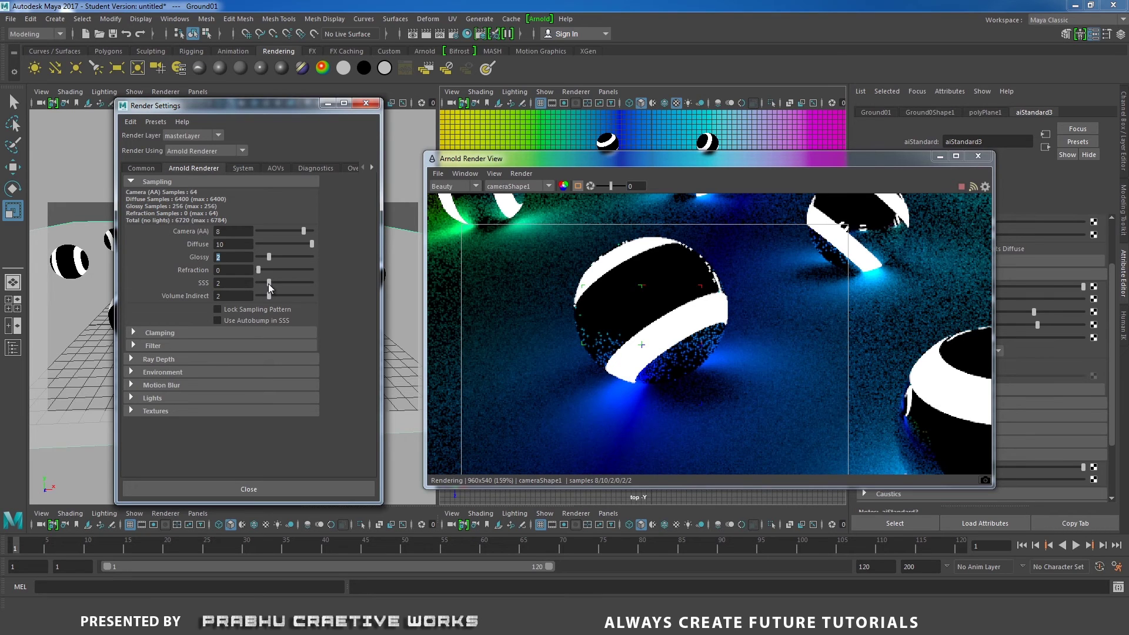
{"action": "left_click_drag", "start_coordinate": [268, 283], "coordinate": [237, 284]}
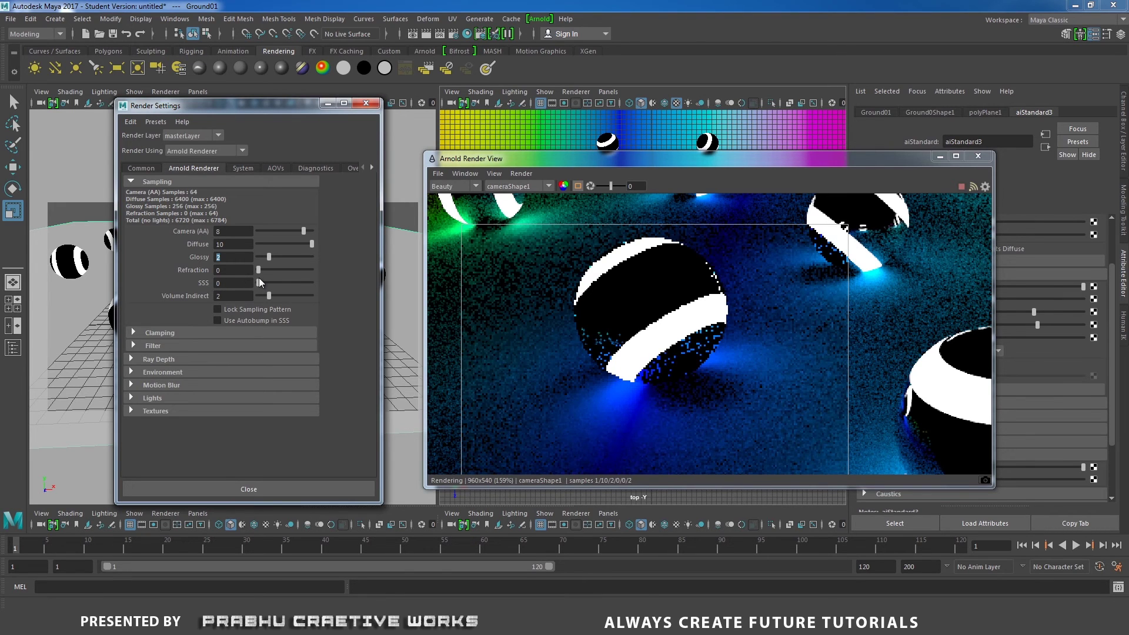
{"action": "left_click", "coordinate": [231, 255]}
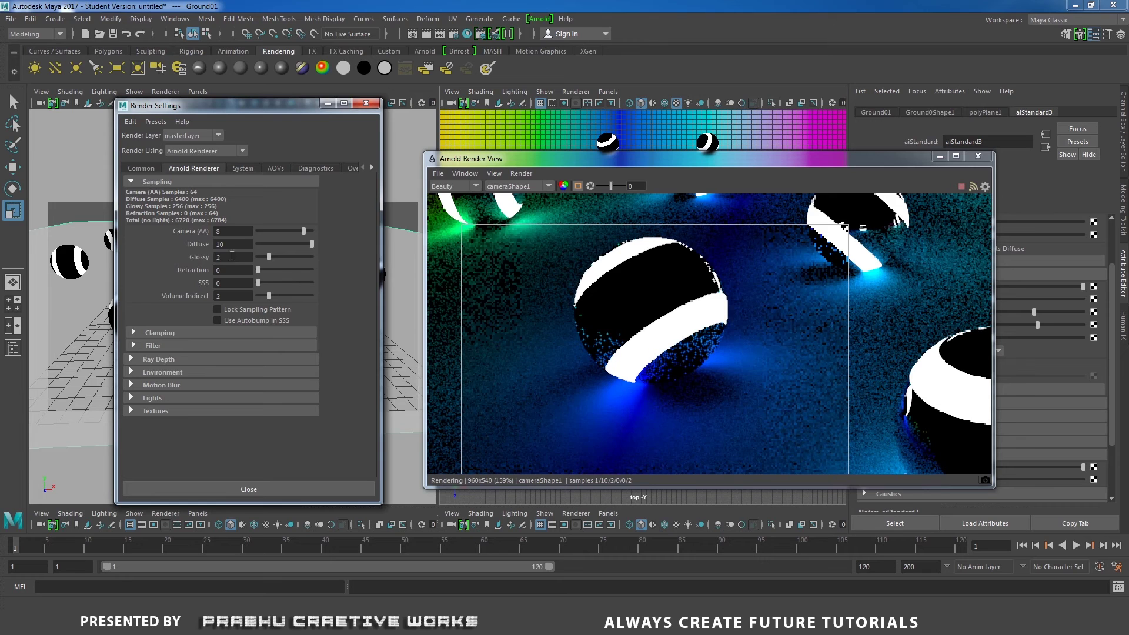
{"action": "left_click_drag", "start_coordinate": [232, 257], "coordinate": [192, 255]}
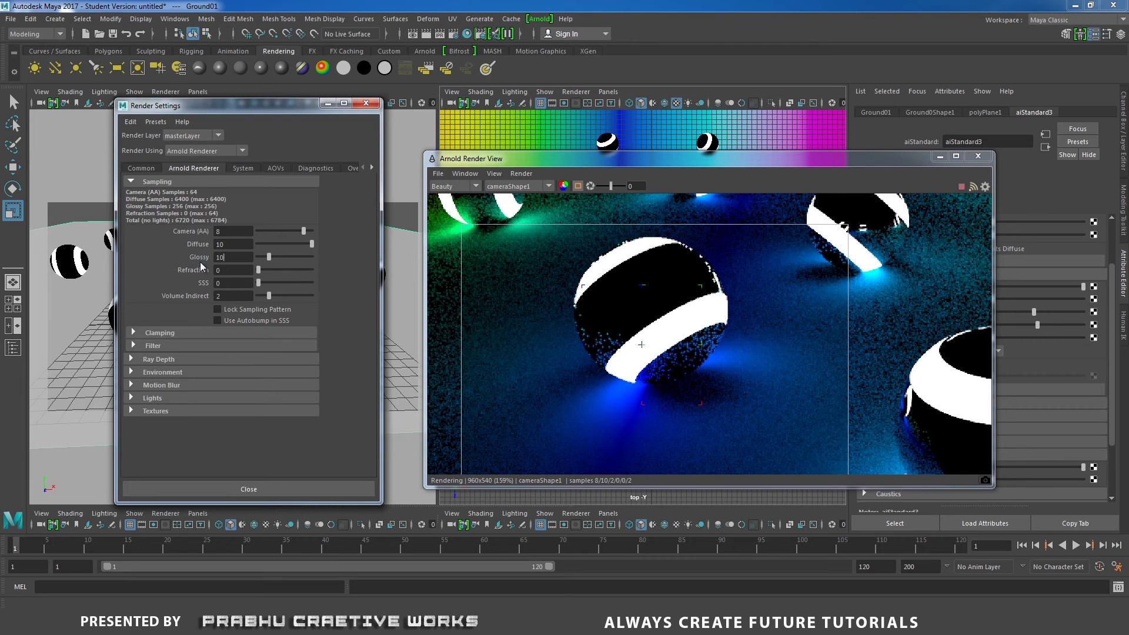
{"action": "key", "text": "Return"}
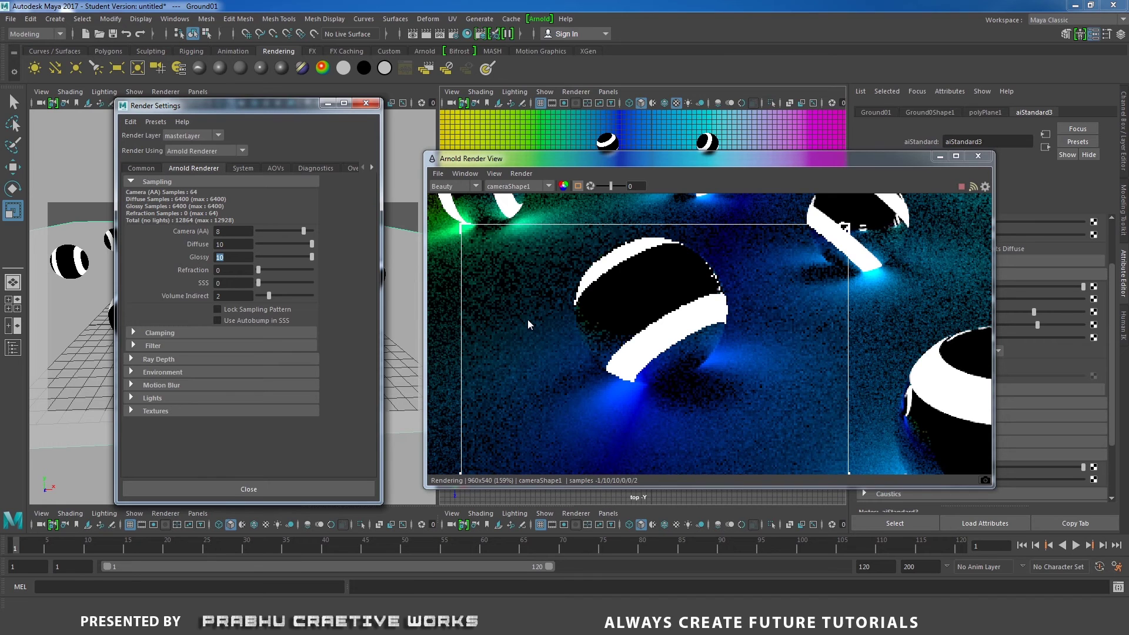
Review the Diffuse, Glossy and Camera (AA) samples and compare the noise inside the render region with the rest of the image.
{"action": "double_click", "coordinate": [228, 244]}
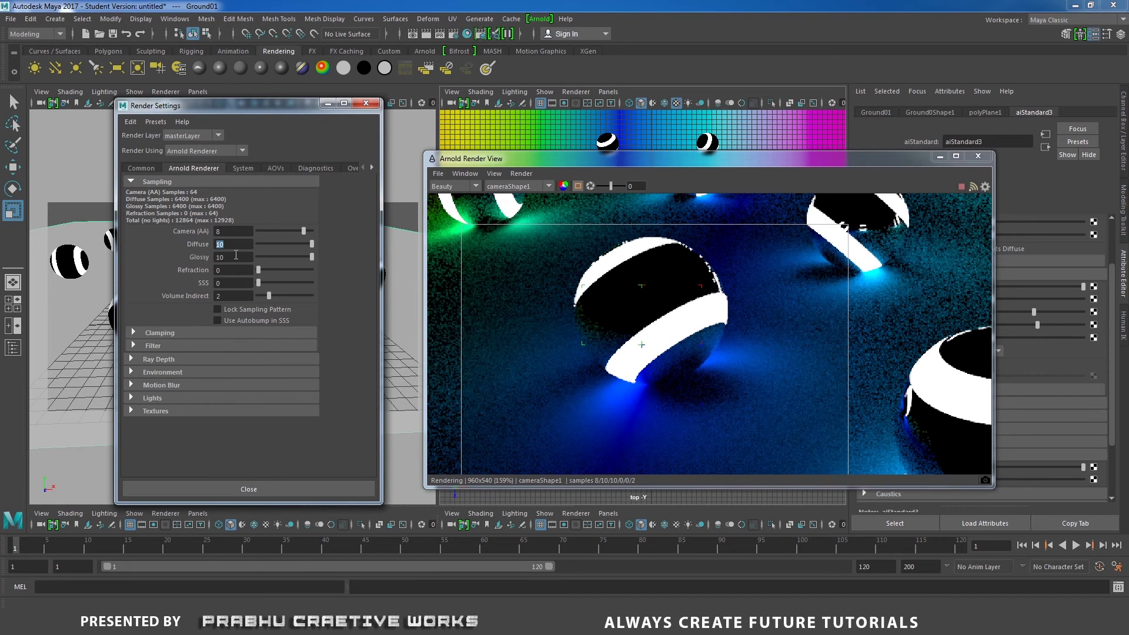
{"action": "double_click", "coordinate": [241, 256]}
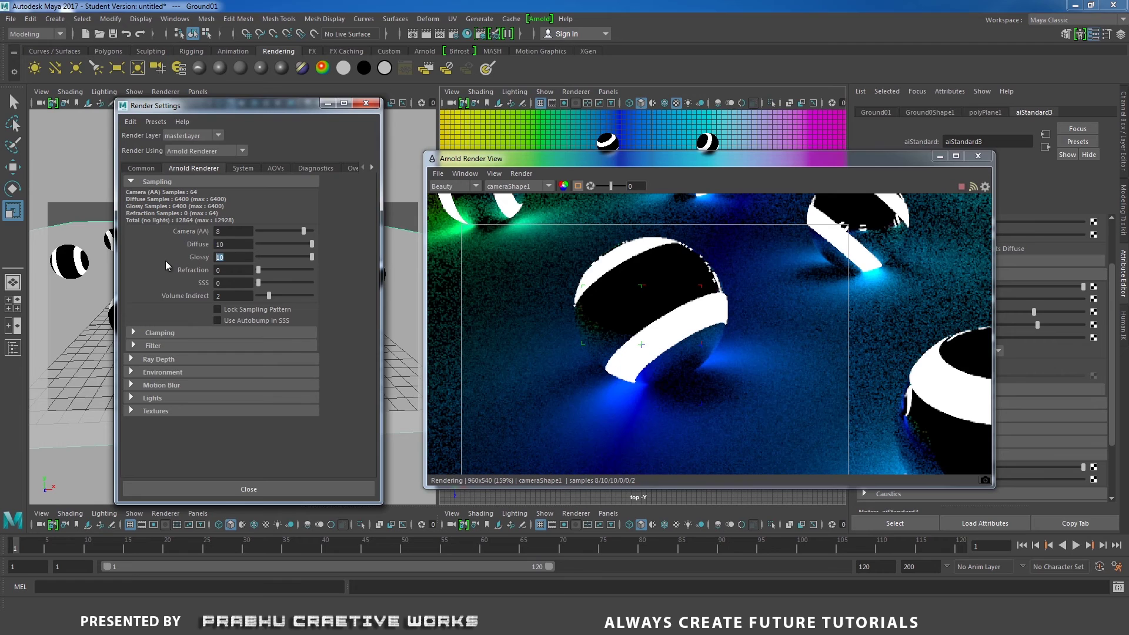
{"action": "double_click", "coordinate": [226, 231]}
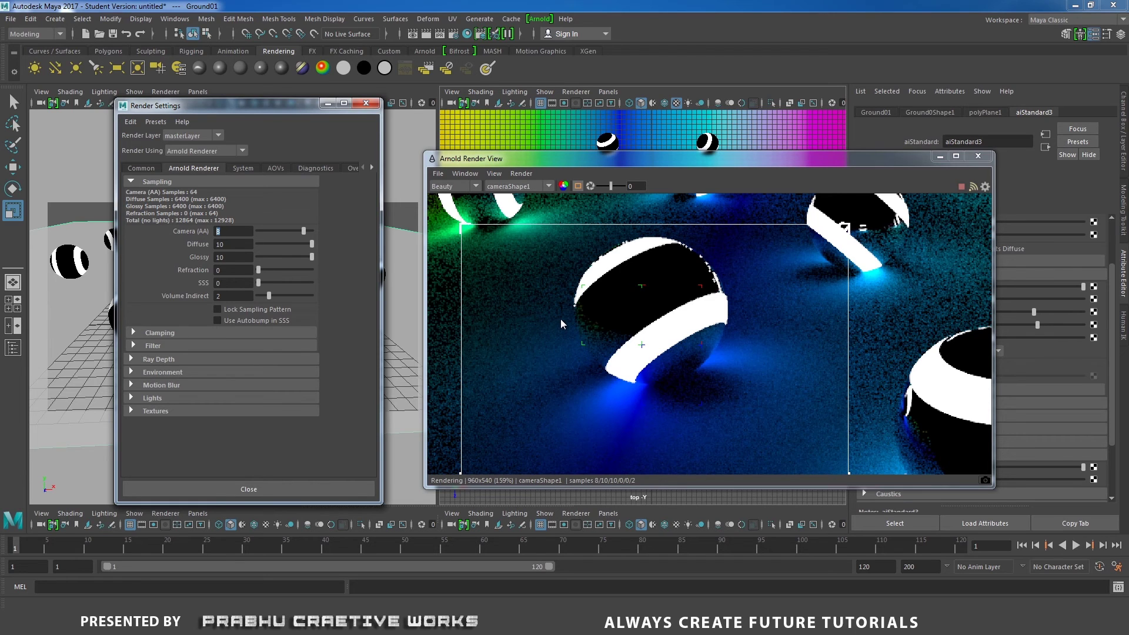
{"action": "scroll", "coordinate": [648, 349], "scroll_direction": "down", "scroll_amount": 1}
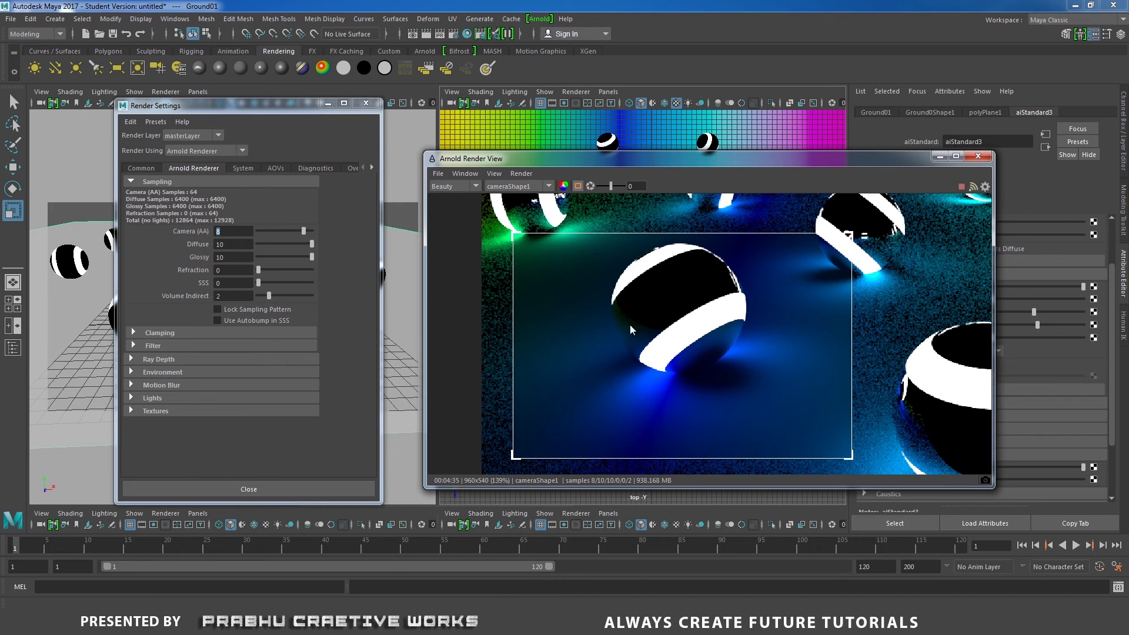
{"action": "scroll", "coordinate": [774, 337], "scroll_direction": "down", "scroll_amount": 4}
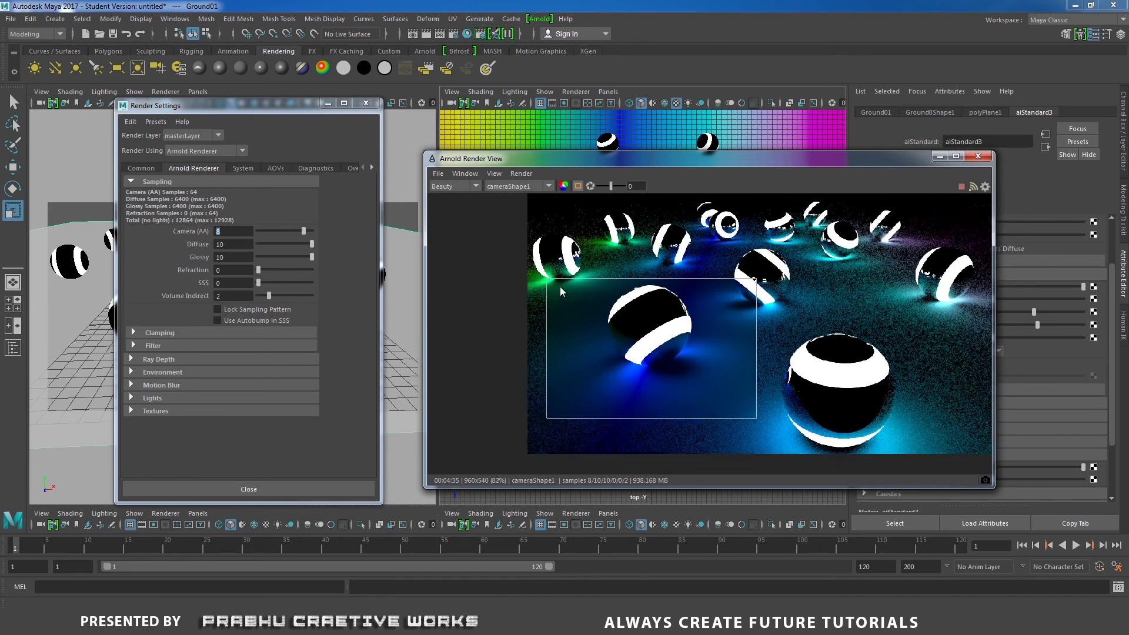
{"action": "scroll", "coordinate": [559, 287], "scroll_direction": "down", "scroll_amount": 1}
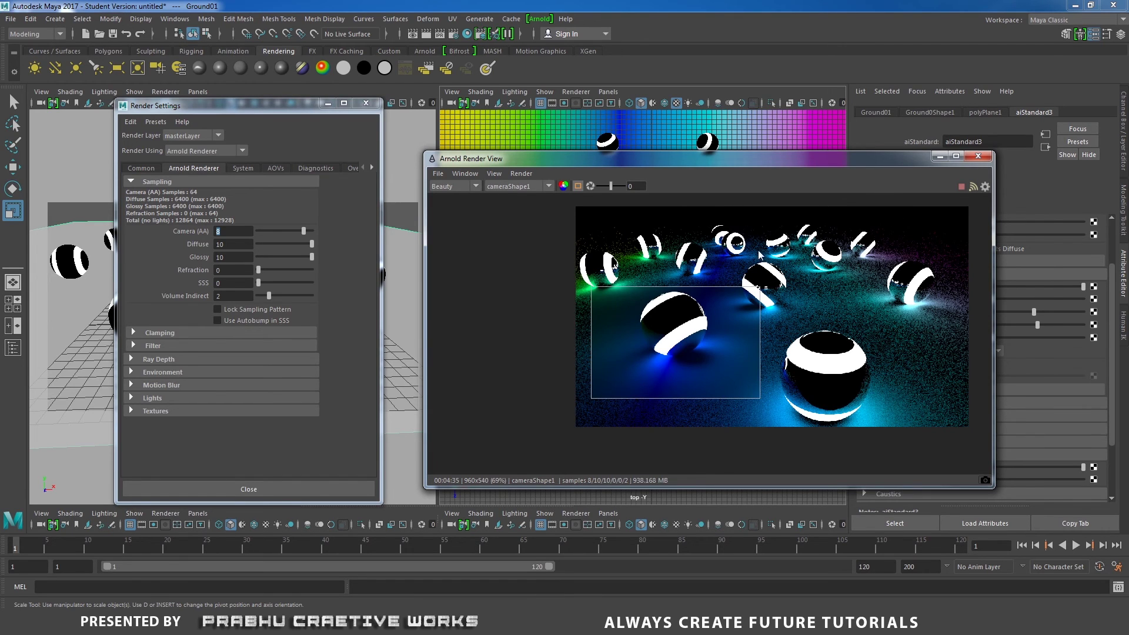
Raise the Camera (AA) samples to 10.
{"action": "left_click", "coordinate": [220, 231]}
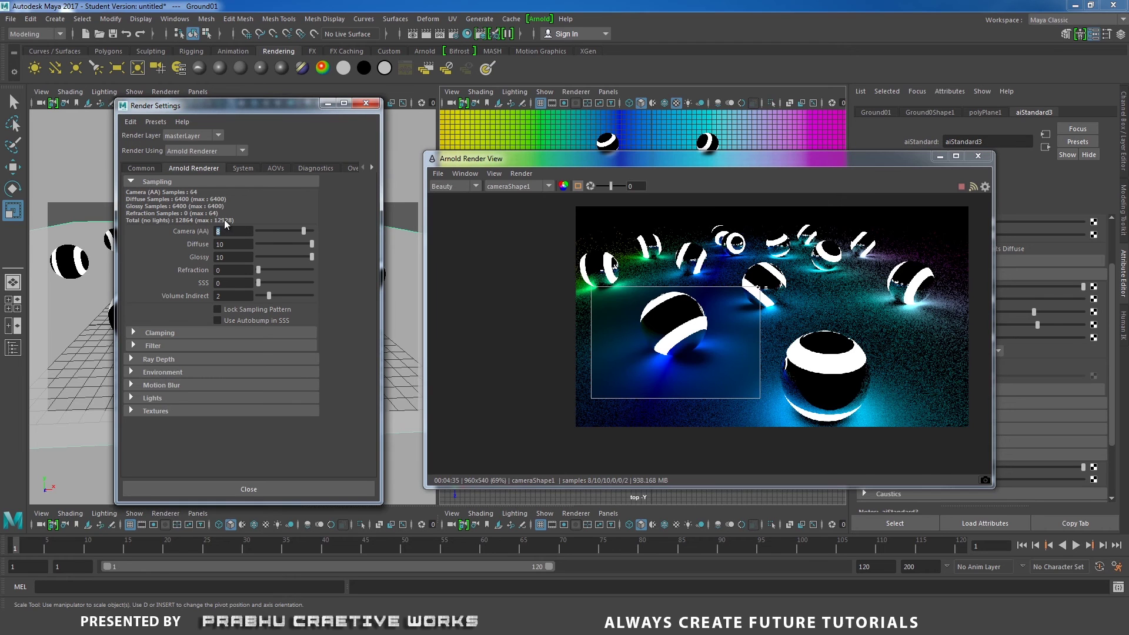
{"action": "type", "text": "10"}
{"action": "key", "text": "Tab"}
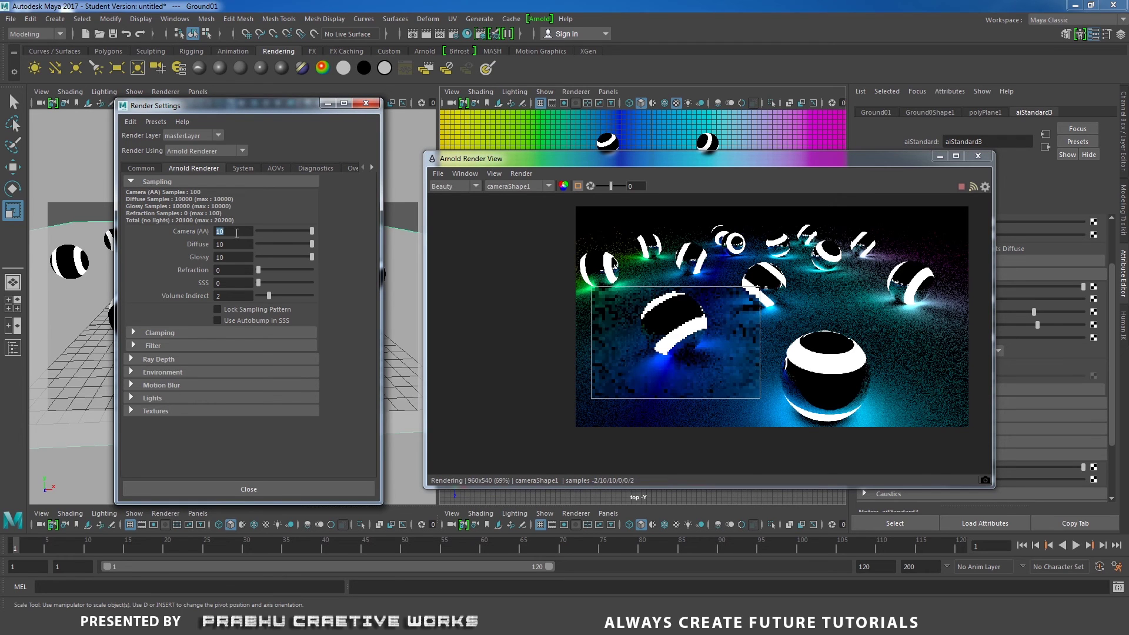
{"action": "key", "text": "Tab"}
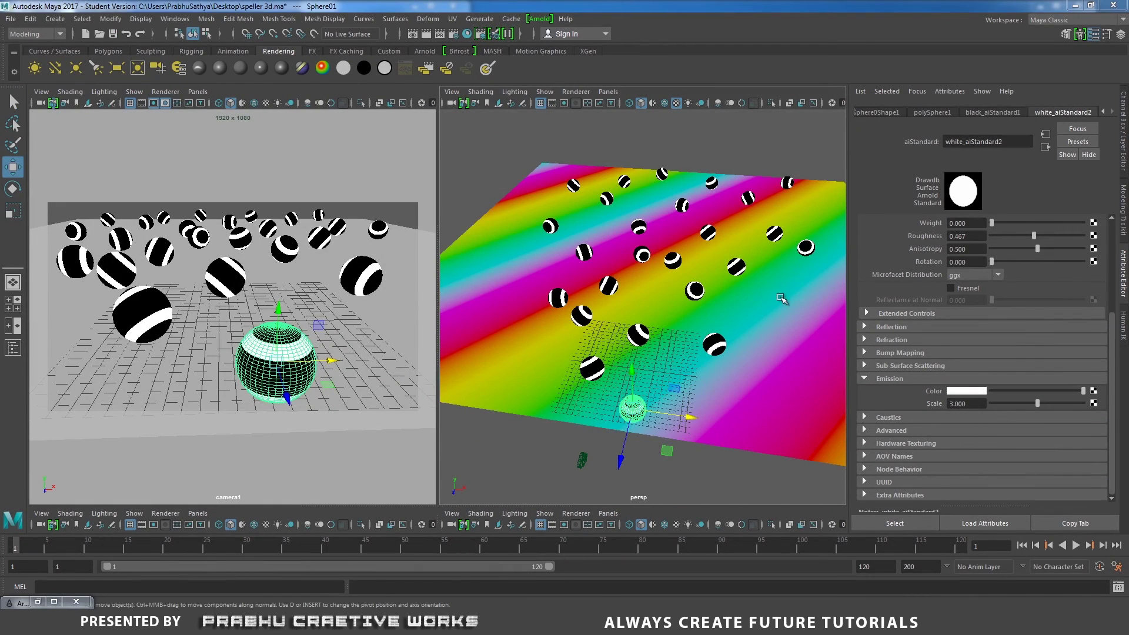
Inspect the sphere layout in the perspective view and the emission scale of the white band material.
{"action": "left_click_drag", "start_coordinate": [553, 222], "coordinate": [748, 277], "text": "alt"}
{"action": "scroll", "coordinate": [751, 272], "scroll_direction": "up", "scroll_amount": 5}
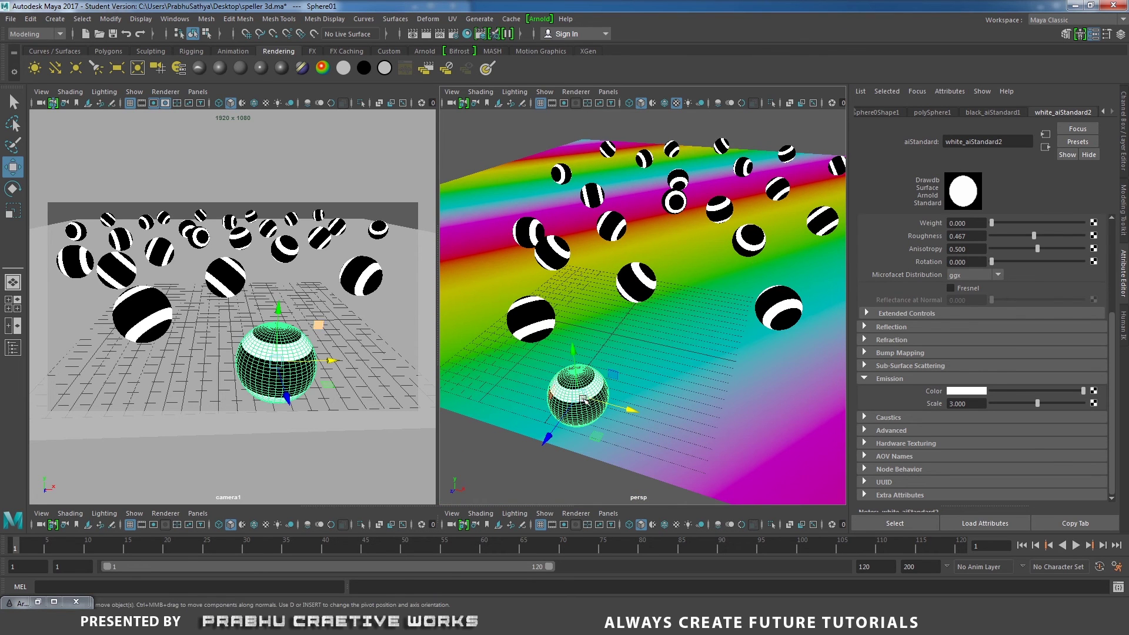
{"action": "left_click_drag", "start_coordinate": [954, 402], "coordinate": [989, 399]}
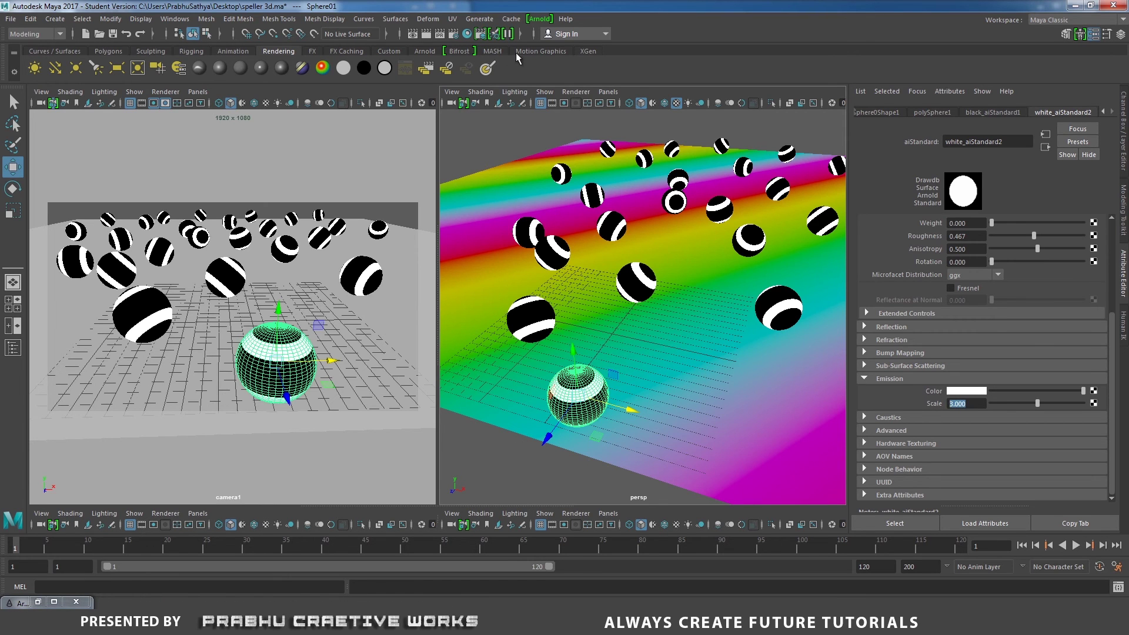
Check the Arnold Camera (AA), Diffuse and Glossy sample settings alongside the full-frame render of the spheres.
{"action": "left_click", "coordinate": [453, 33]}
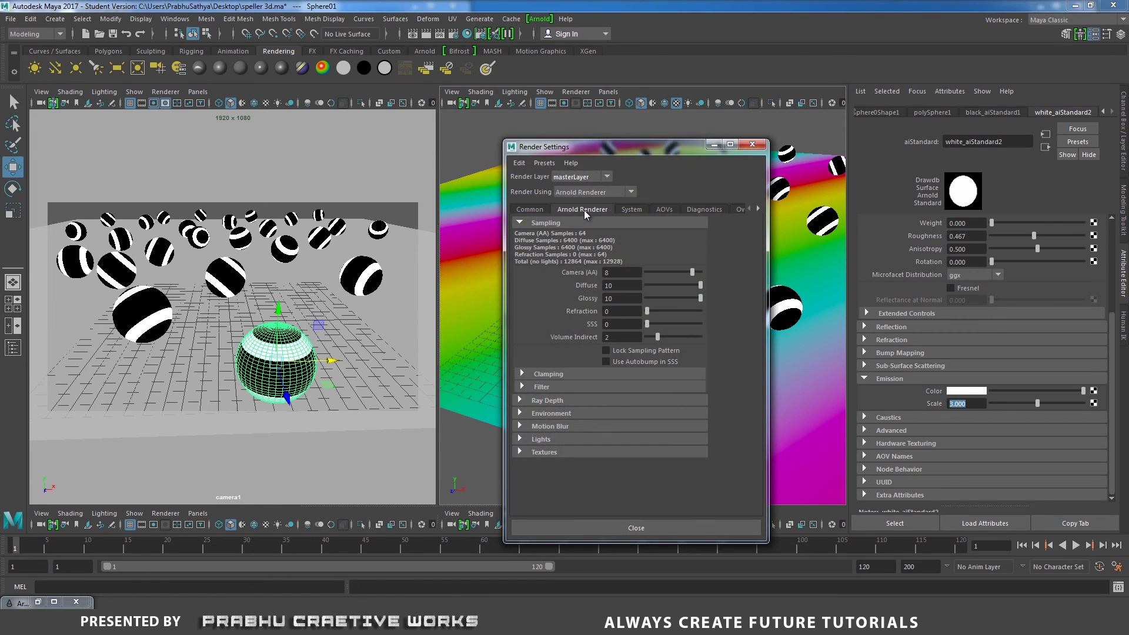
{"action": "left_click", "coordinate": [634, 274]}
{"action": "left_click", "coordinate": [615, 286]}
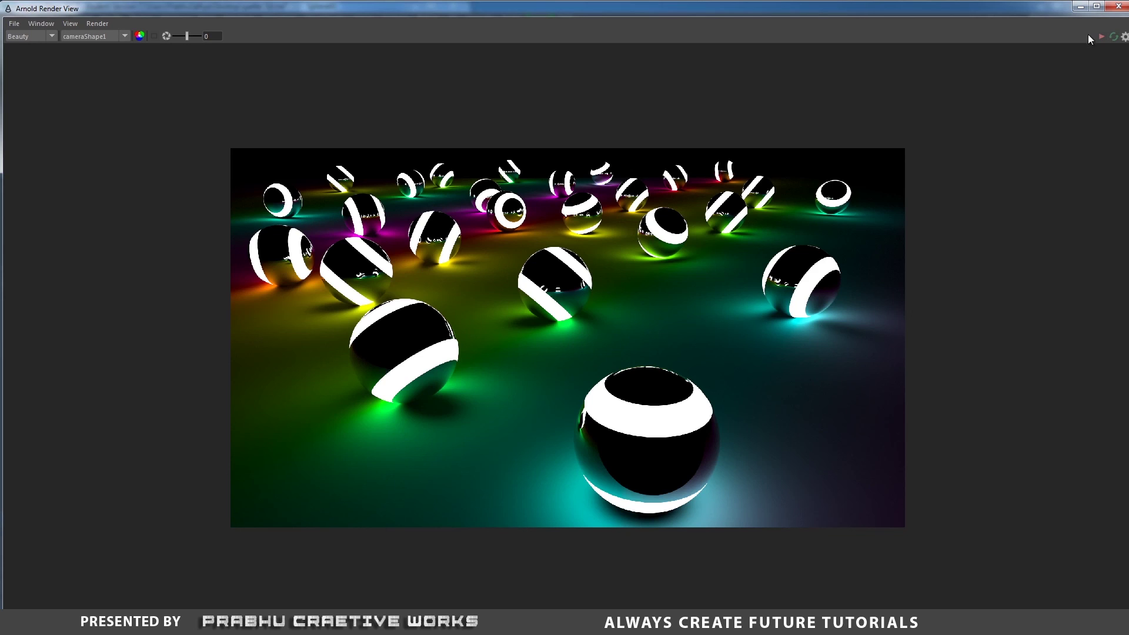
{"action": "left_click", "coordinate": [1080, 6]}
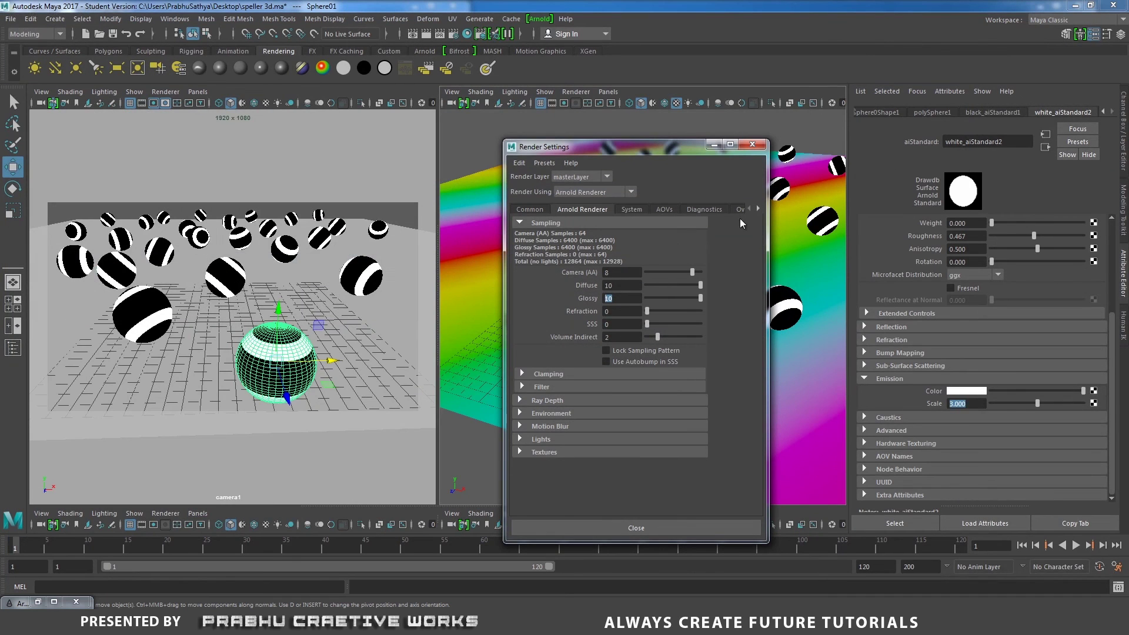
{"action": "left_click_drag", "start_coordinate": [627, 273], "coordinate": [572, 274]}
{"action": "left_click_drag", "start_coordinate": [627, 285], "coordinate": [568, 288]}
{"action": "left_click", "coordinate": [714, 145]}
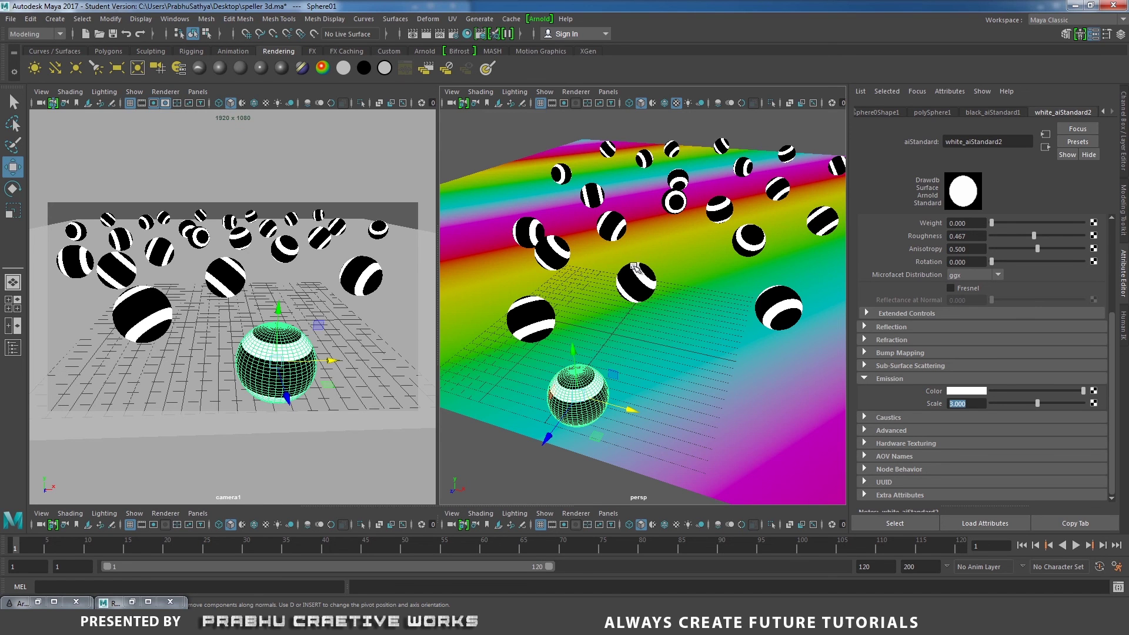
Start saving the full render as a color-corrected image and choose the Desktop as its location.
{"action": "left_click", "coordinate": [38, 602]}
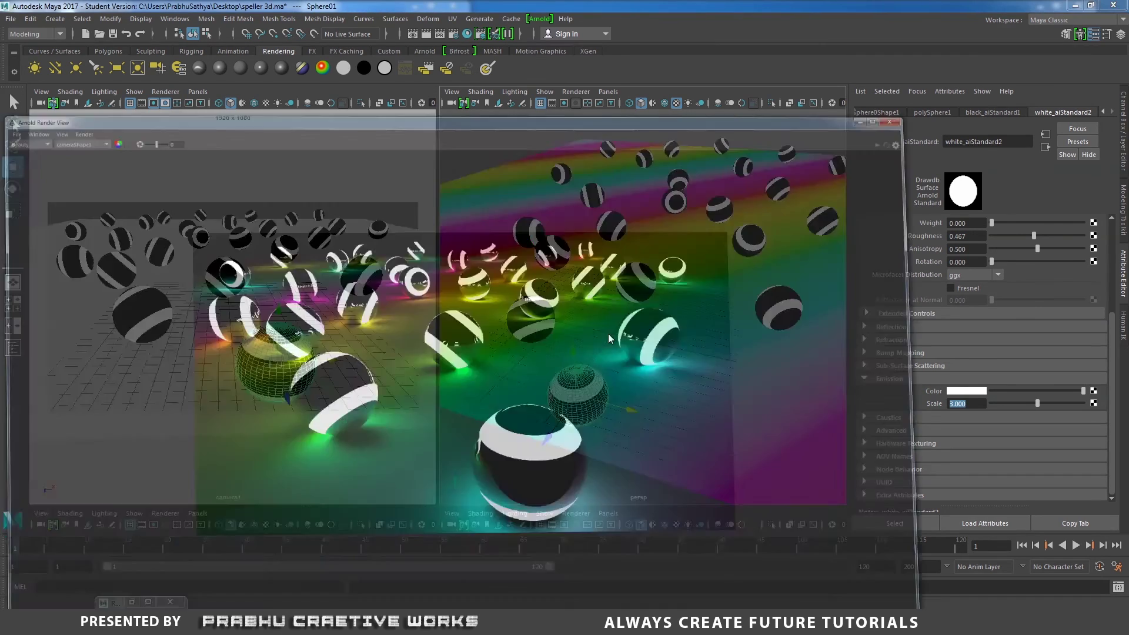
{"action": "left_click", "coordinate": [14, 23]}
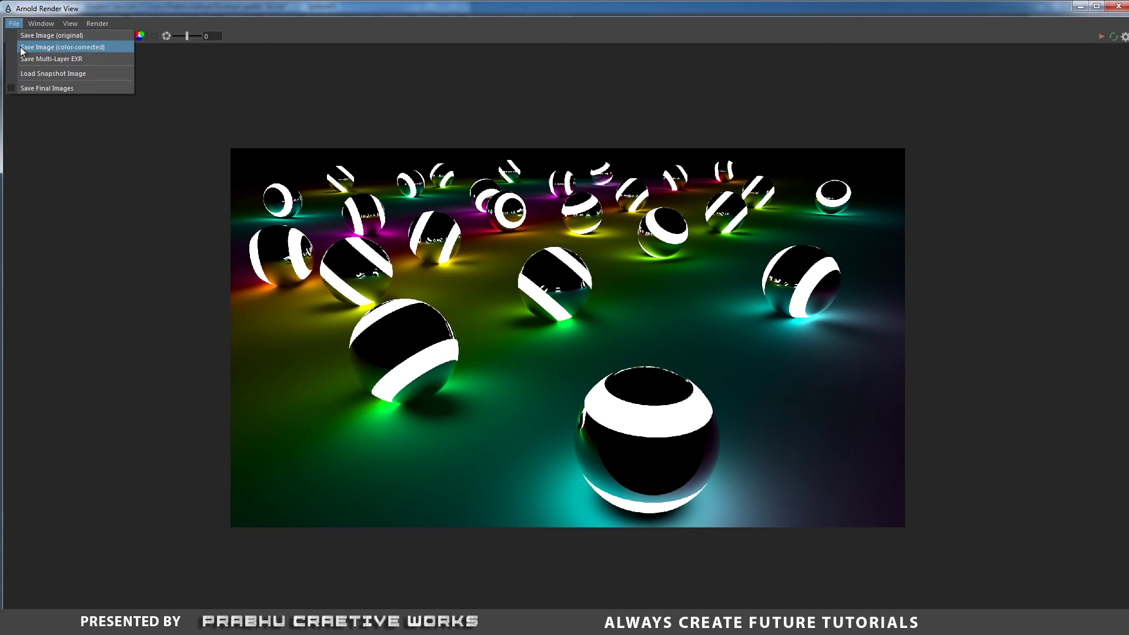
{"action": "left_click", "coordinate": [53, 47]}
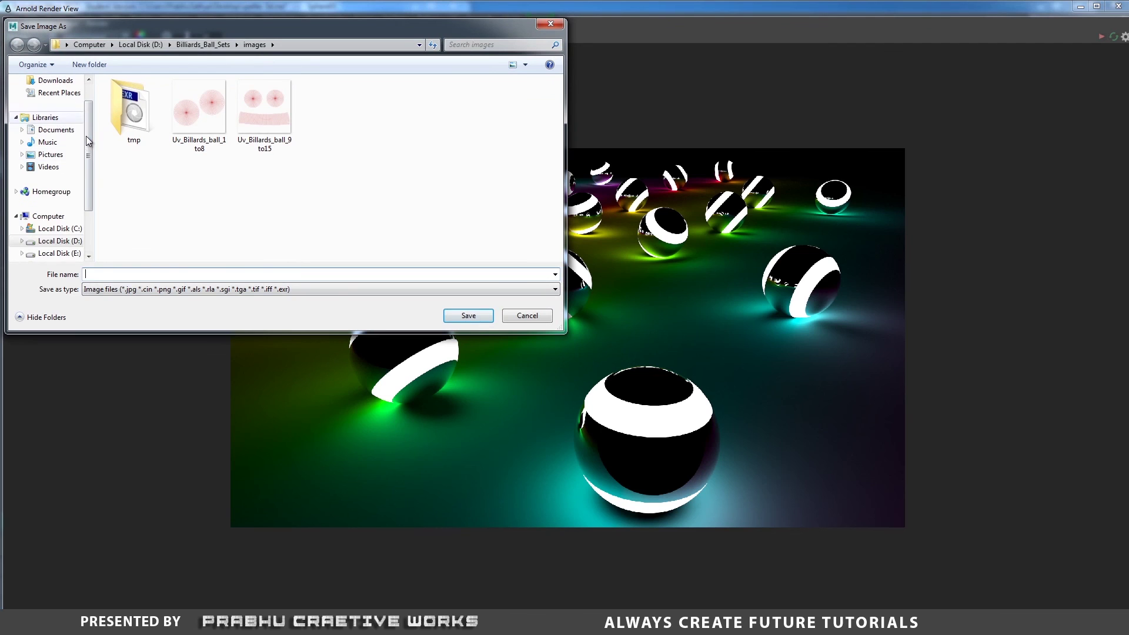
{"action": "left_click", "coordinate": [51, 98]}
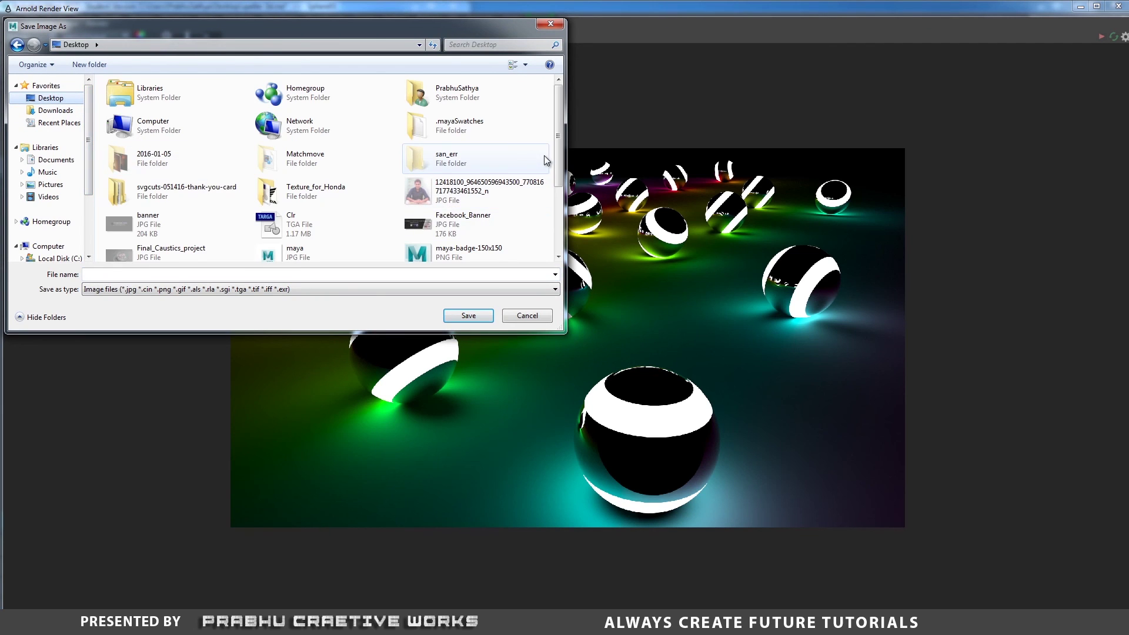
{"action": "scroll", "coordinate": [558, 168], "scroll_direction": "down", "scroll_amount": 3}
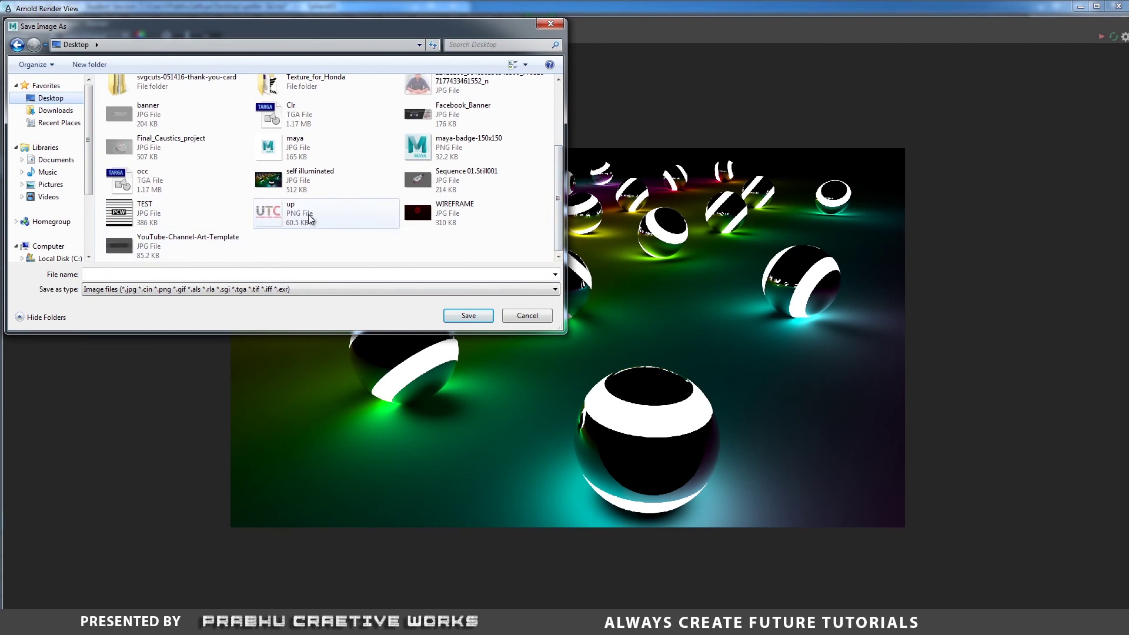